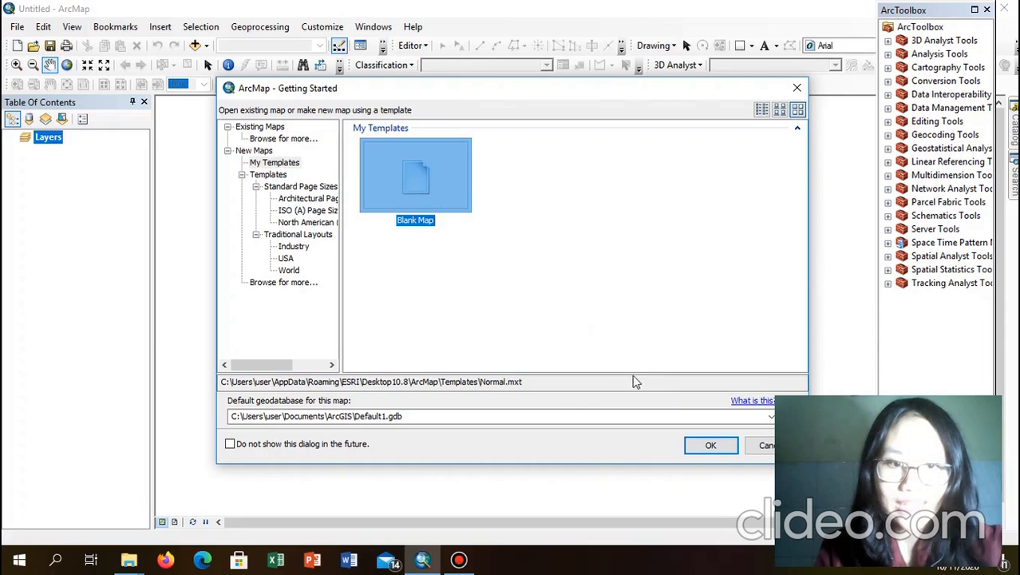
# Step: Start a blank map and add the ASTGTM2_S04E135_dem.tif elevation raster as a layer
pyautogui.click(721, 450)
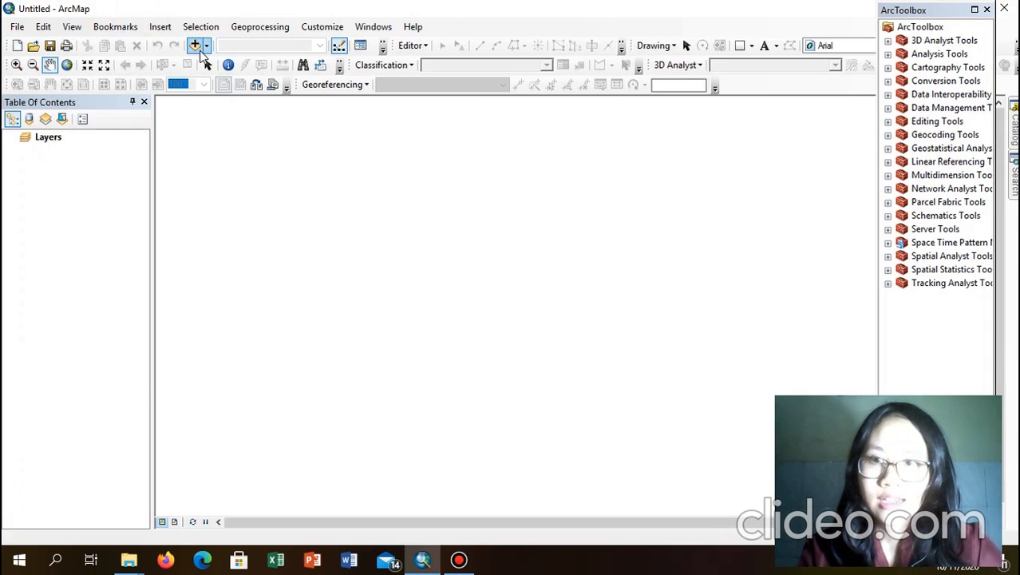
pyautogui.click(196, 46)
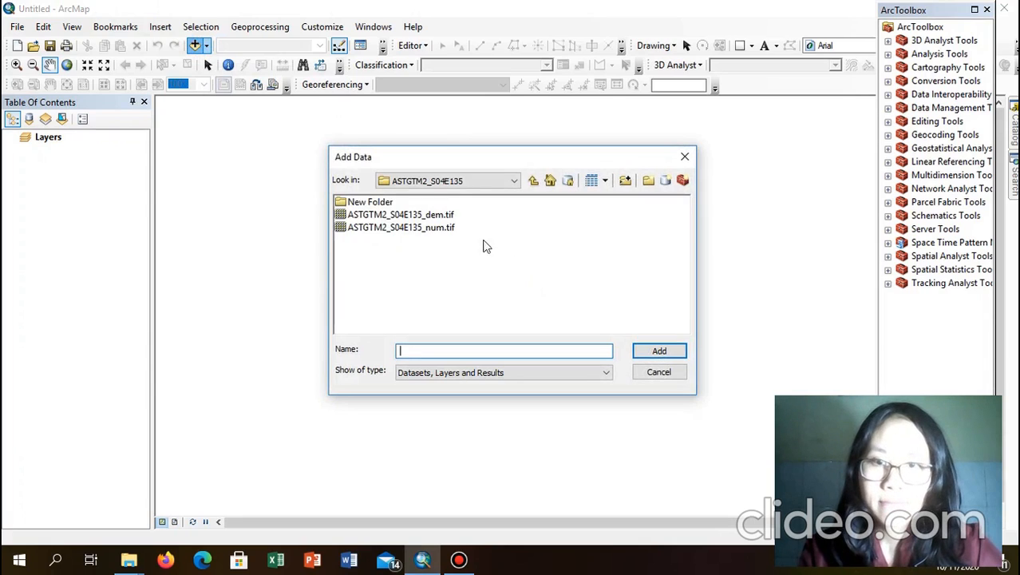
pyautogui.click(400, 216)
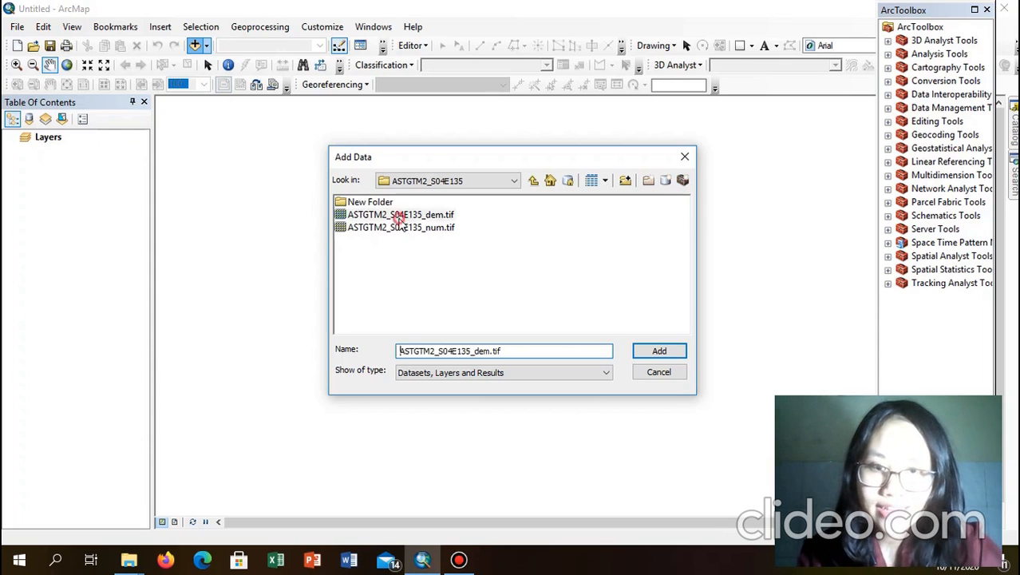
pyautogui.click(650, 357)
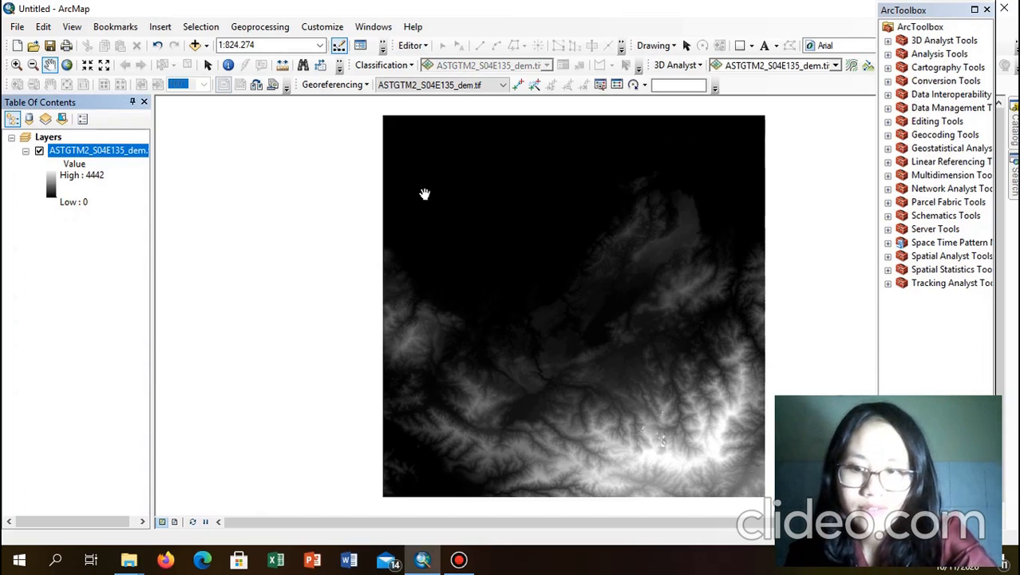
pyautogui.click(143, 150)
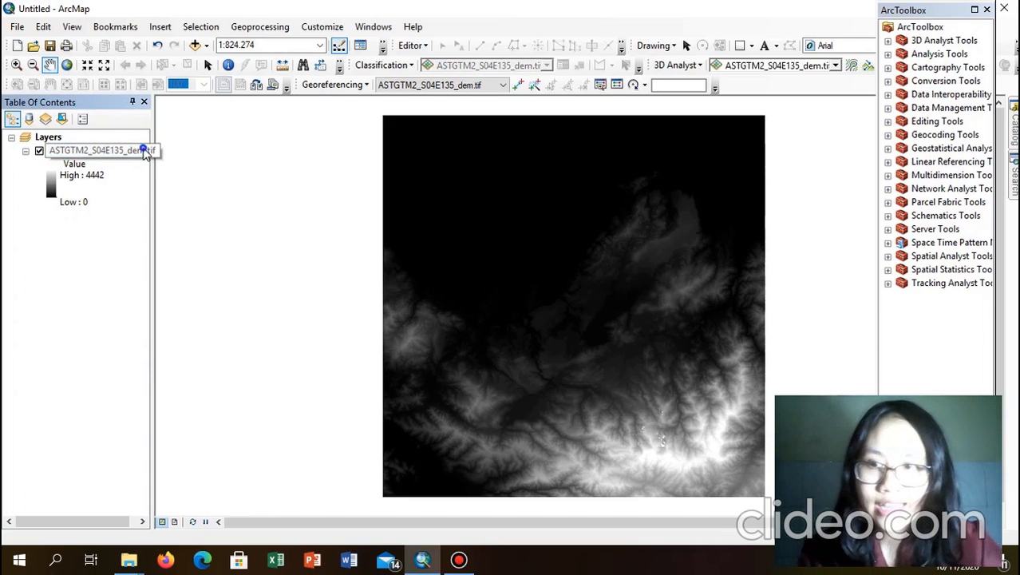
# Step: Classify the DEM into 5 elevation classes (0–243.87 to 2421.33–4442) with a green-yellow-red ramp
pyautogui.rightClick(142, 149)
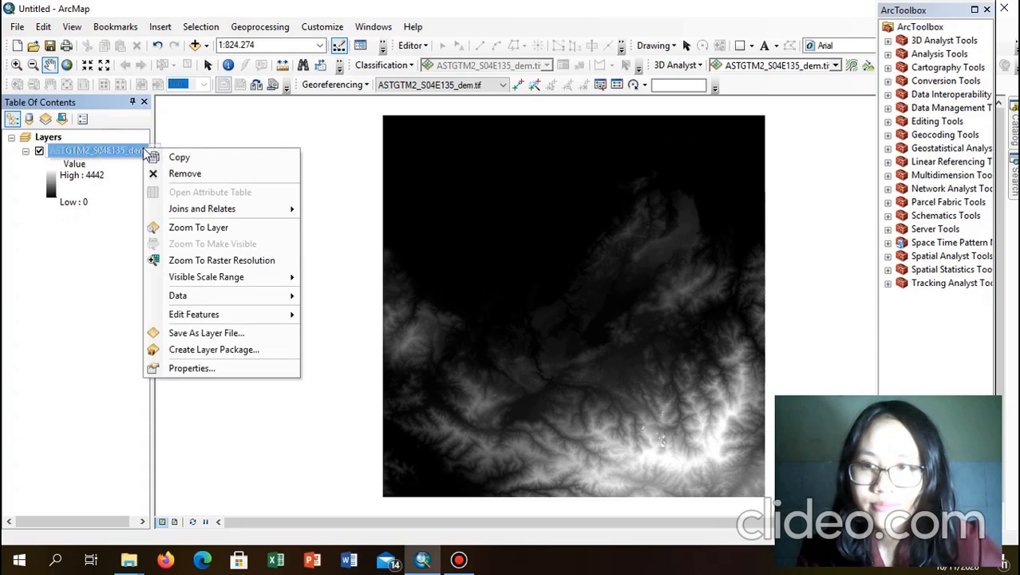
pyautogui.click(214, 366)
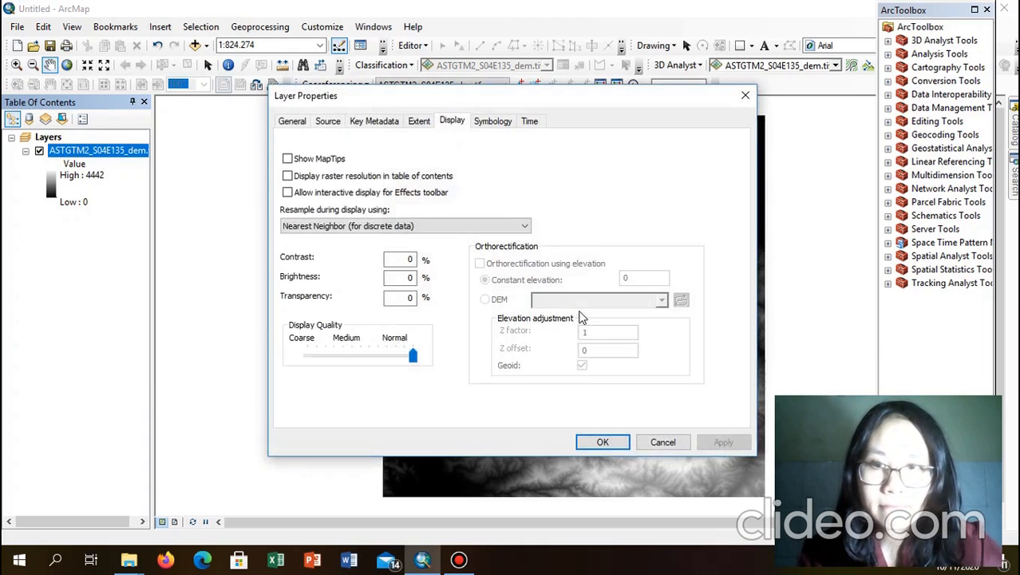
pyautogui.click(495, 123)
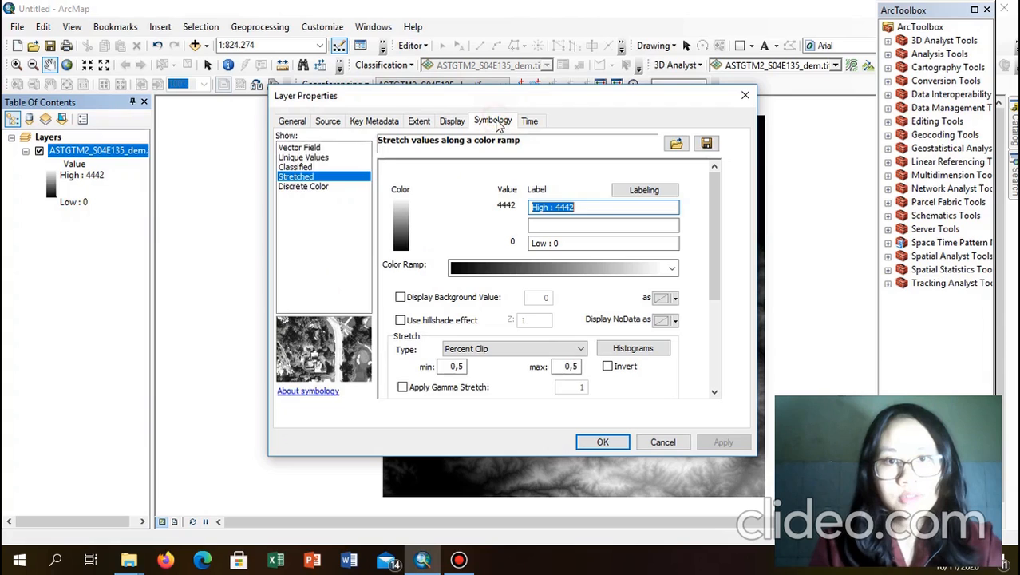
pyautogui.click(322, 167)
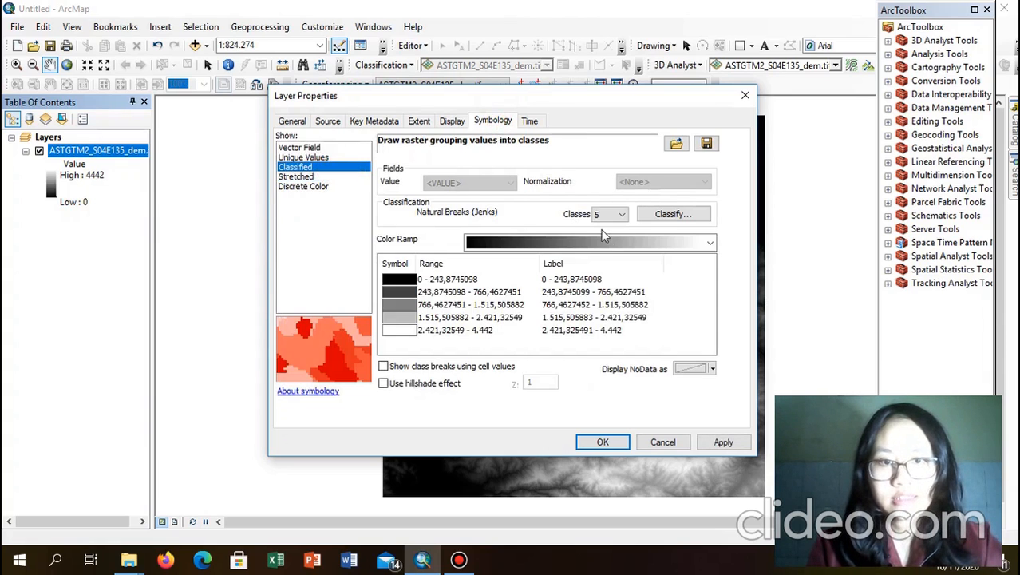
pyautogui.click(621, 216)
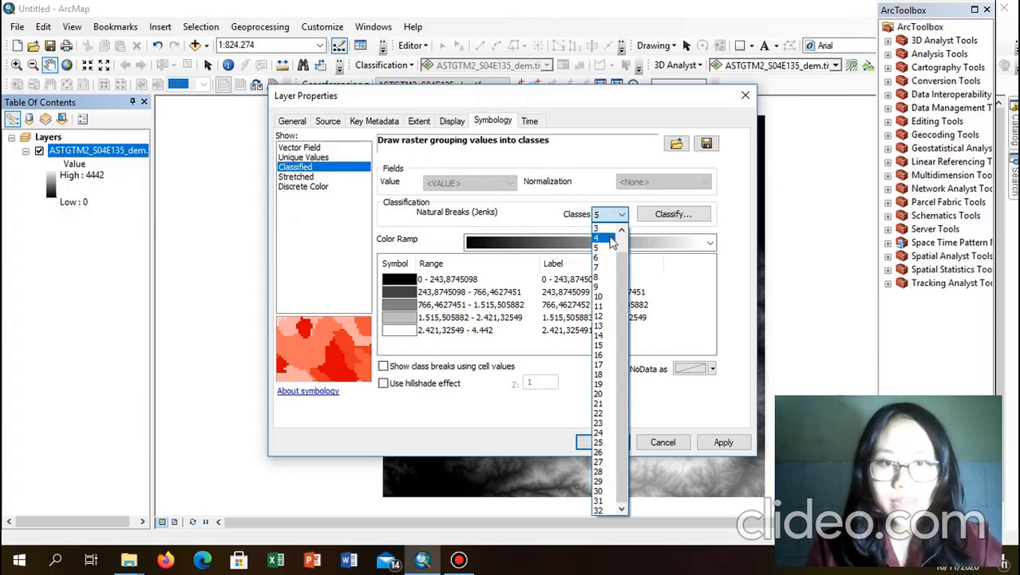
pyautogui.click(606, 251)
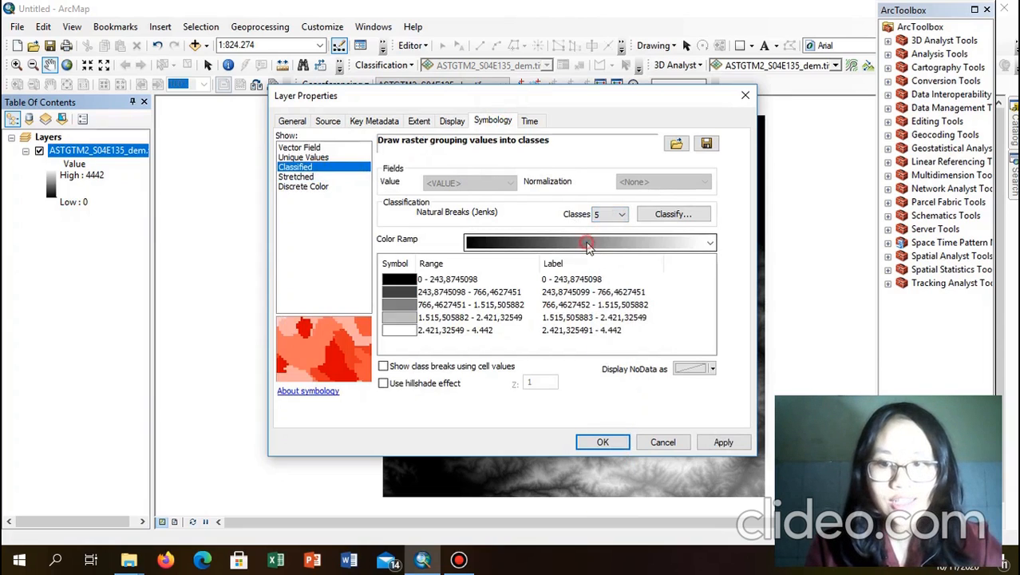
pyautogui.click(588, 245)
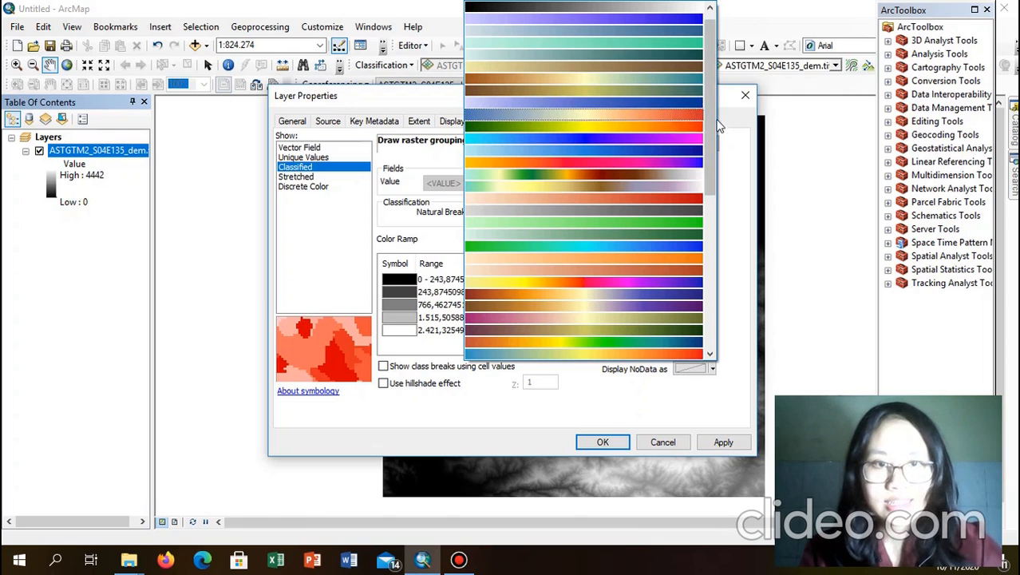
pyautogui.moveTo(716, 124); pyautogui.dragTo(723, 254)
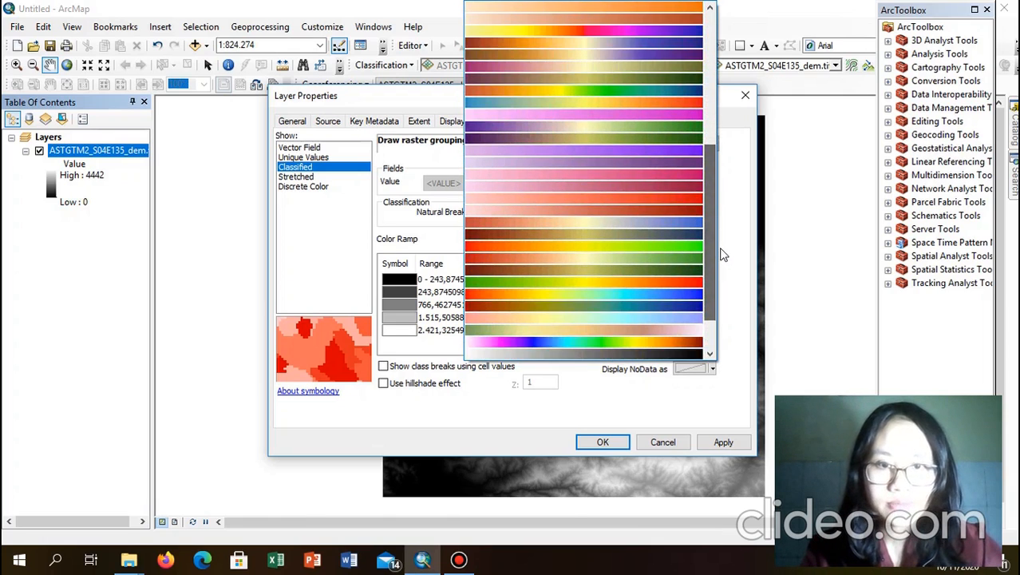
pyautogui.click(632, 280)
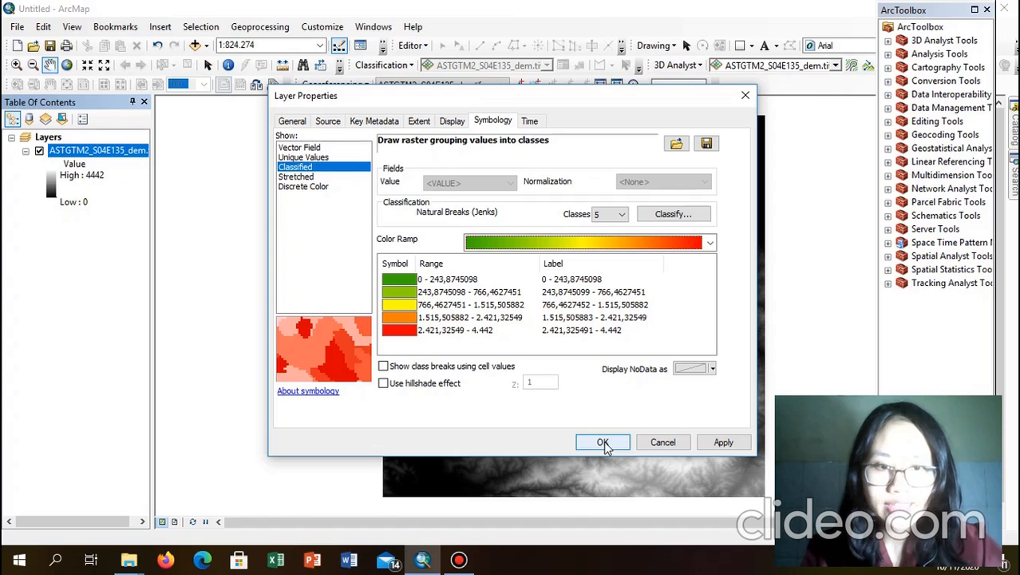
pyautogui.click(724, 442)
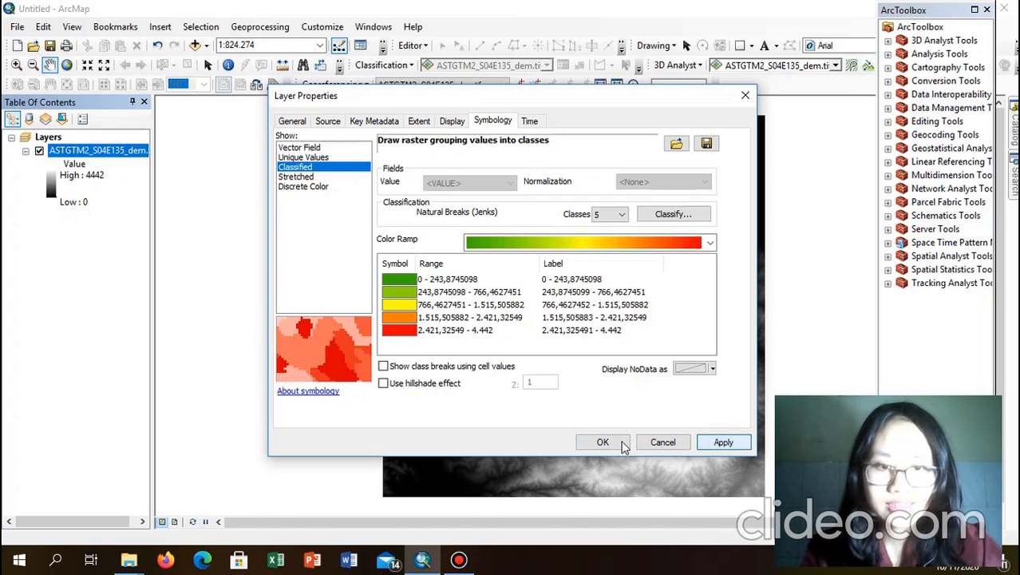
pyautogui.click(724, 443)
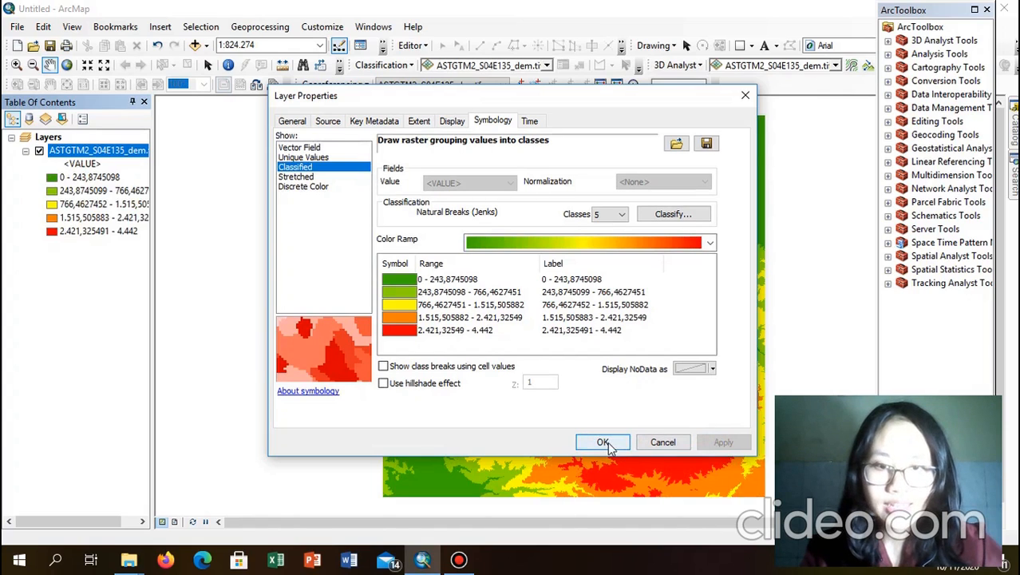
pyautogui.click(604, 443)
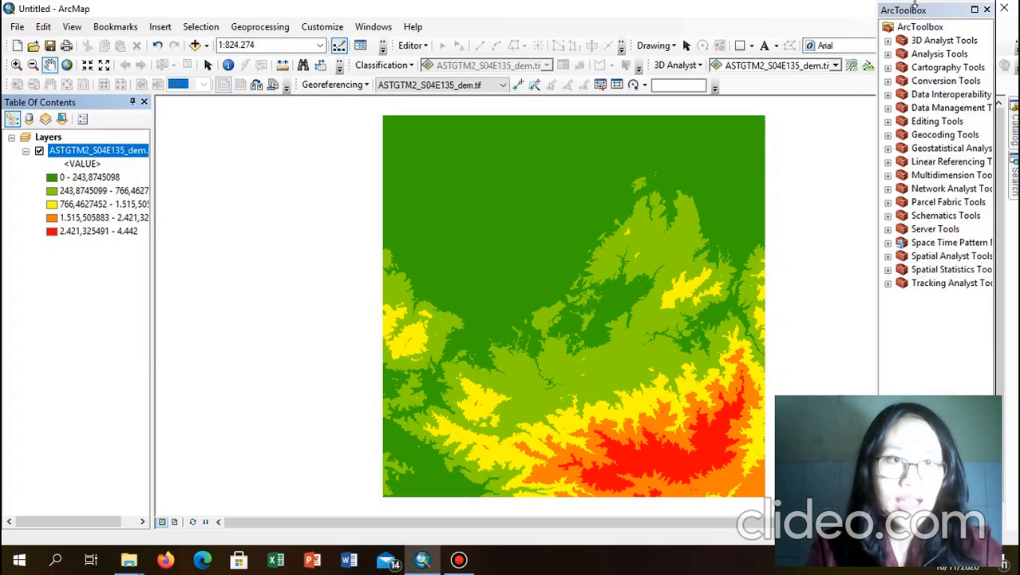
# Step: Float ArcToolbox over the map and open the Spatial Analyst Surface Hillshade tool
pyautogui.doubleClick(921, 257)
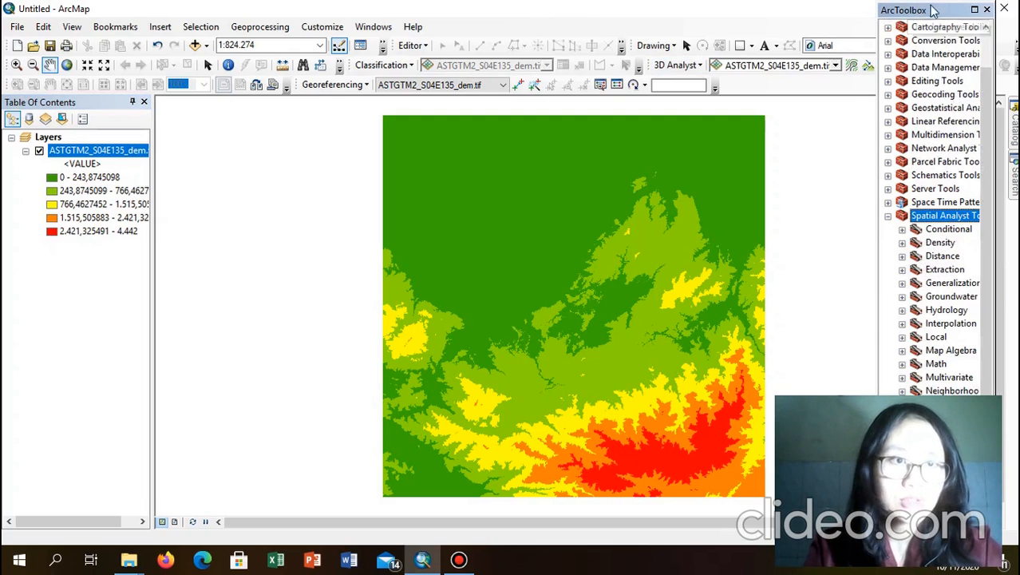
pyautogui.moveTo(929, 11); pyautogui.dragTo(701, 21)
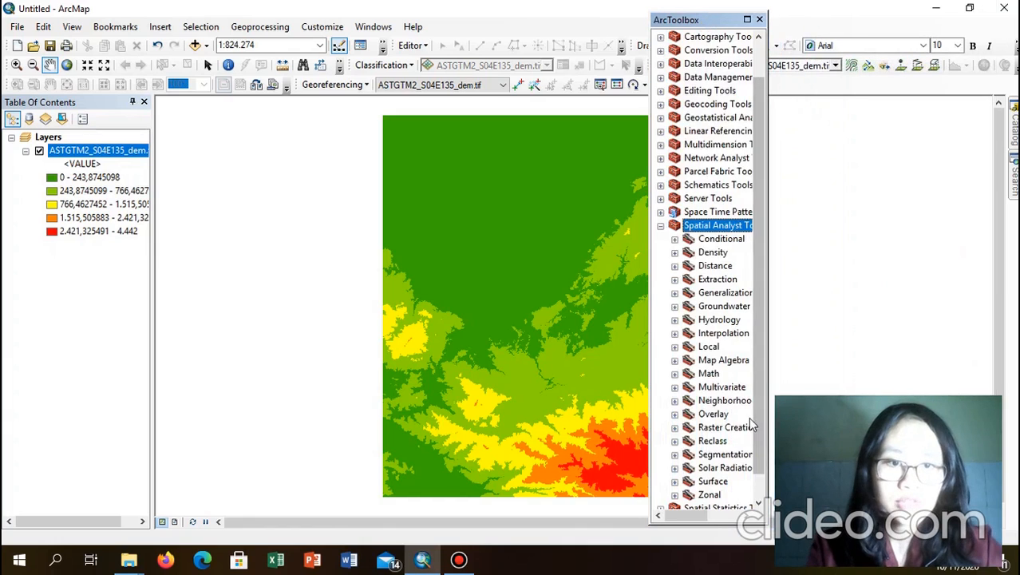
pyautogui.doubleClick(713, 482)
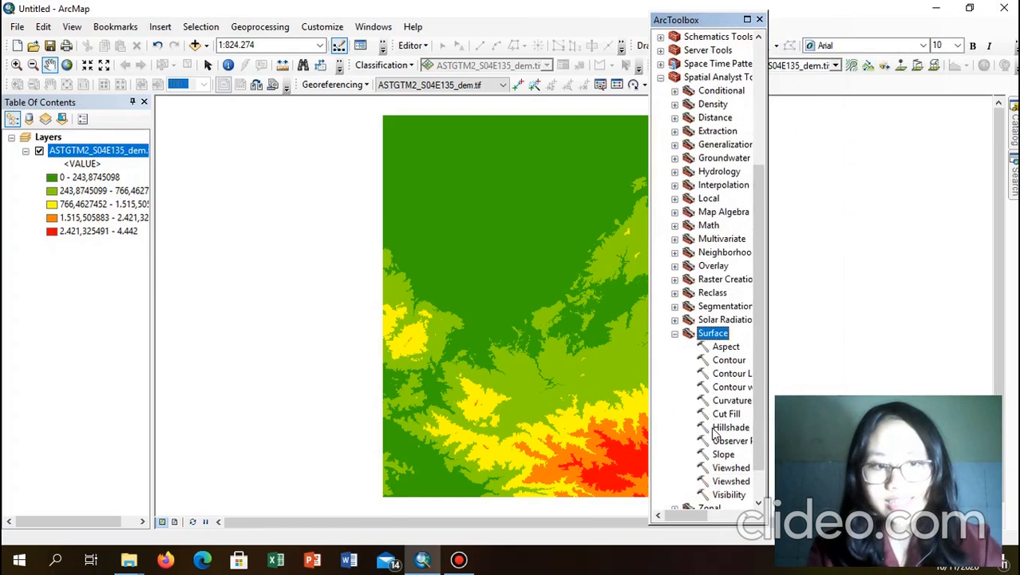
pyautogui.click(716, 428)
pyautogui.doubleClick(711, 427)
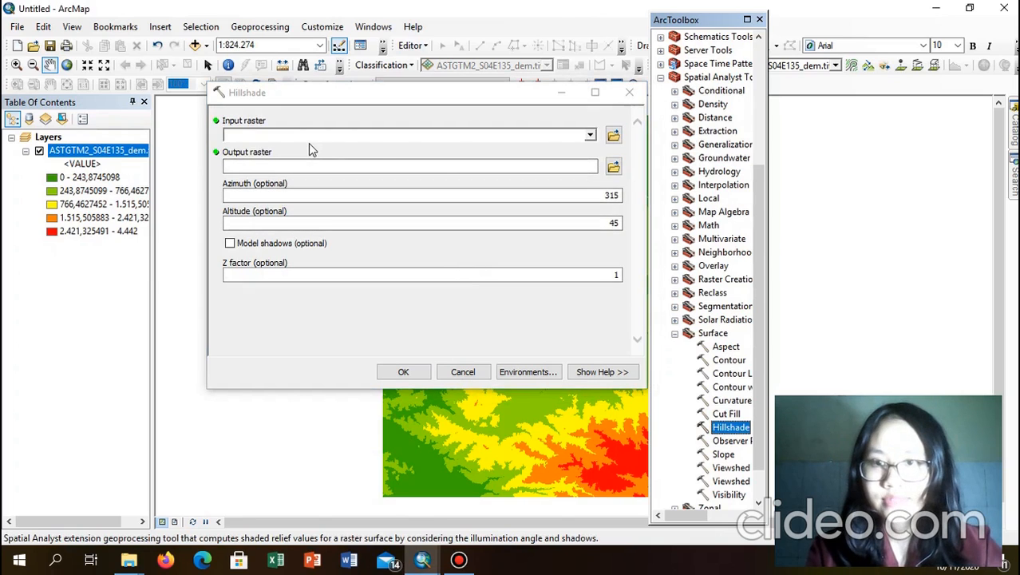
# Step: Run Hillshade on the DEM with azimuth 315 and altitude 45, outputting HillSha_tif12
pyautogui.click(588, 138)
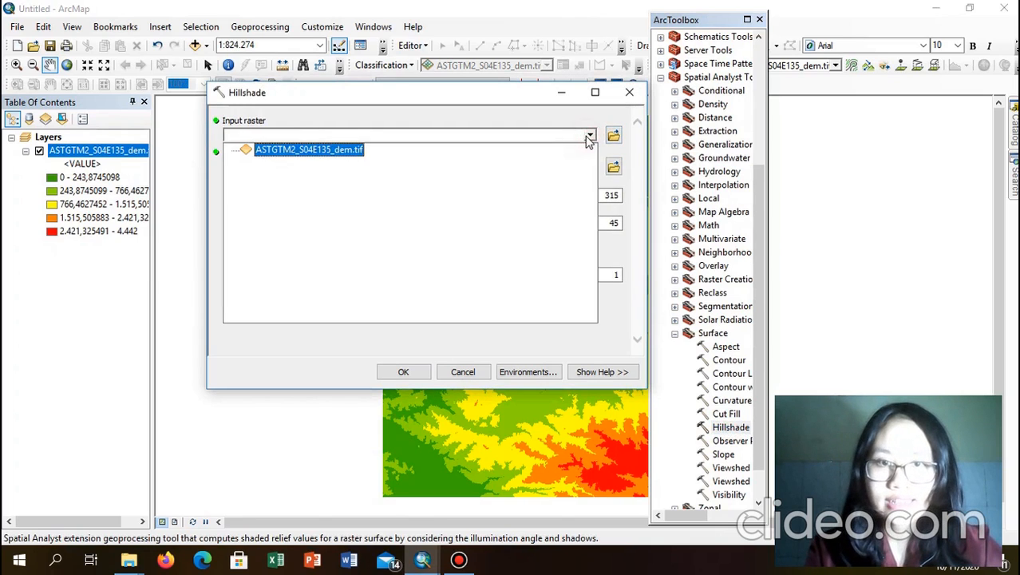
pyautogui.click(353, 157)
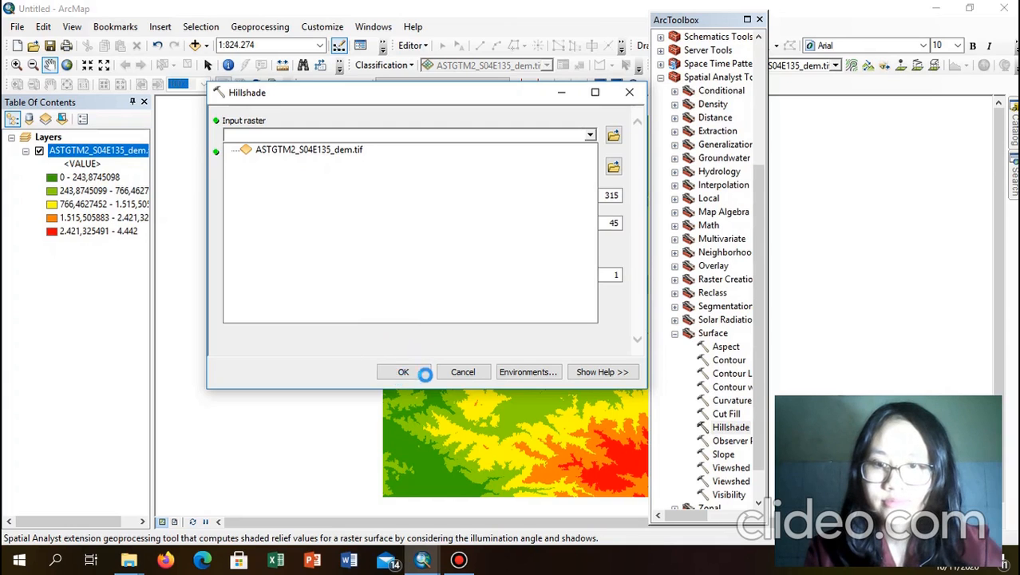
pyautogui.click(419, 372)
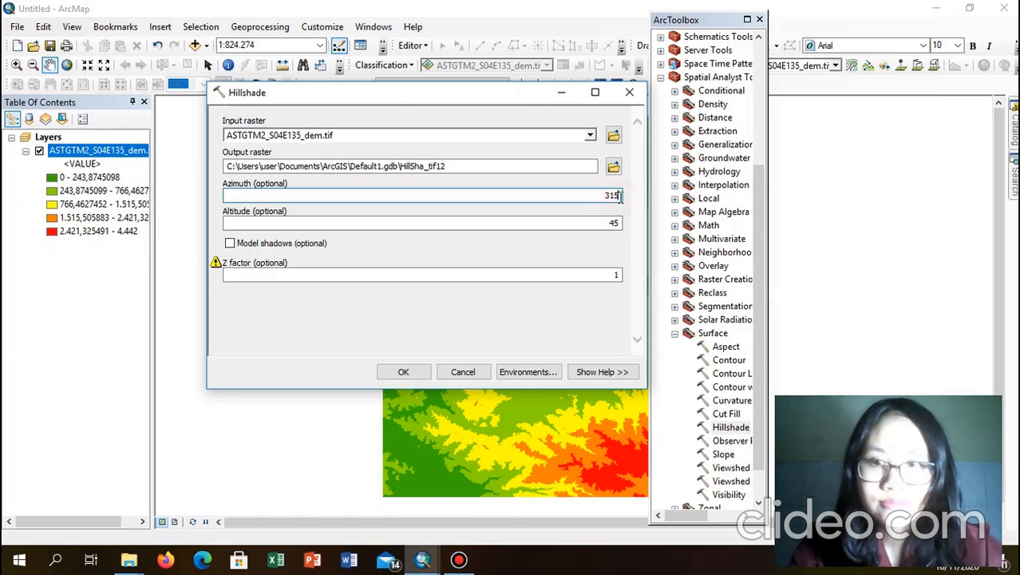
pyautogui.click(596, 222)
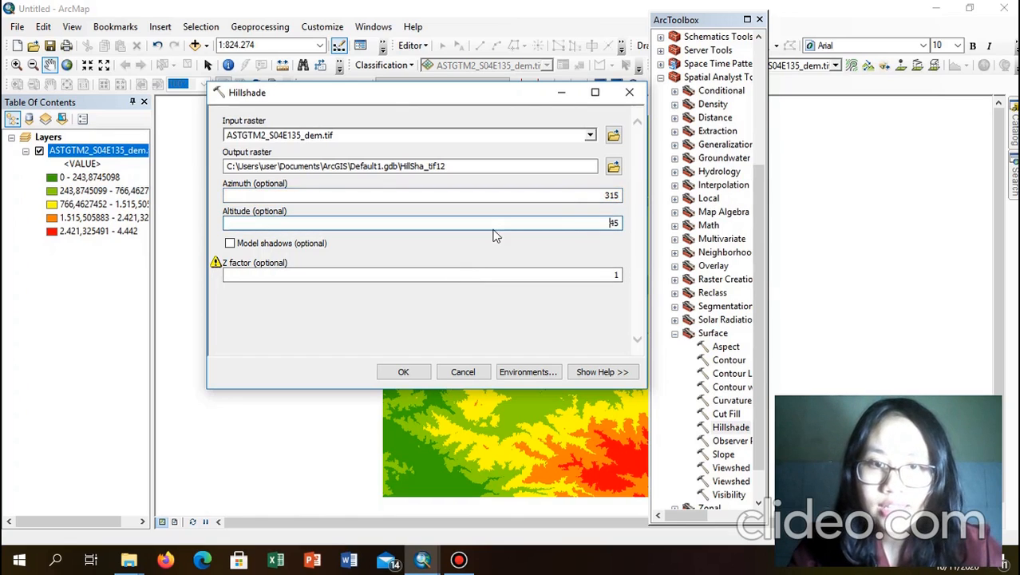
pyautogui.click(404, 372)
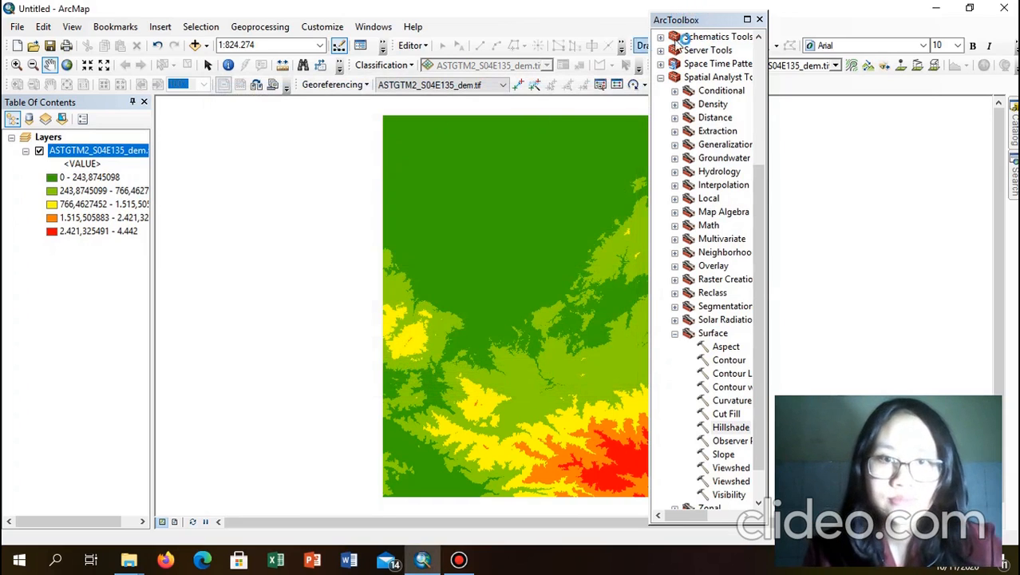
# Step: Dock the toolbox beside the map and pan the DEM into the centre of the view
pyautogui.moveTo(693, 24); pyautogui.dragTo(897, 16)
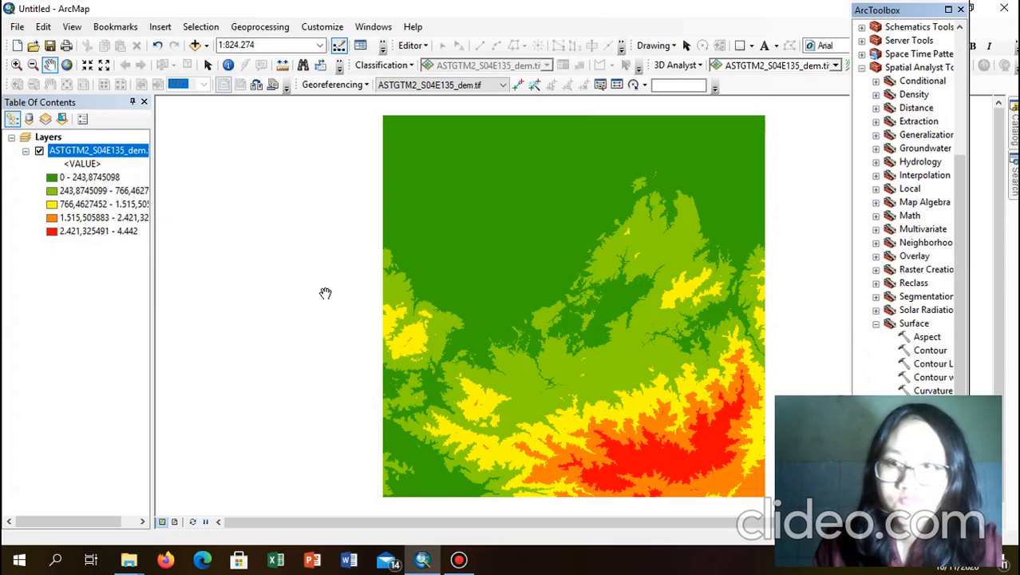
pyautogui.rightClick(239, 164)
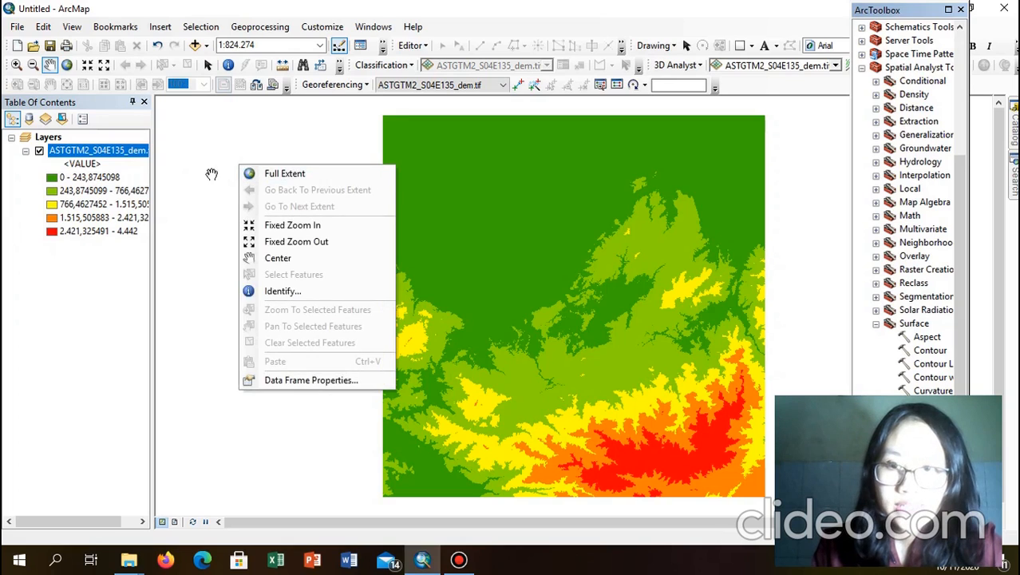
pyautogui.click(215, 185)
pyautogui.rightClick(215, 184)
pyautogui.click(256, 110)
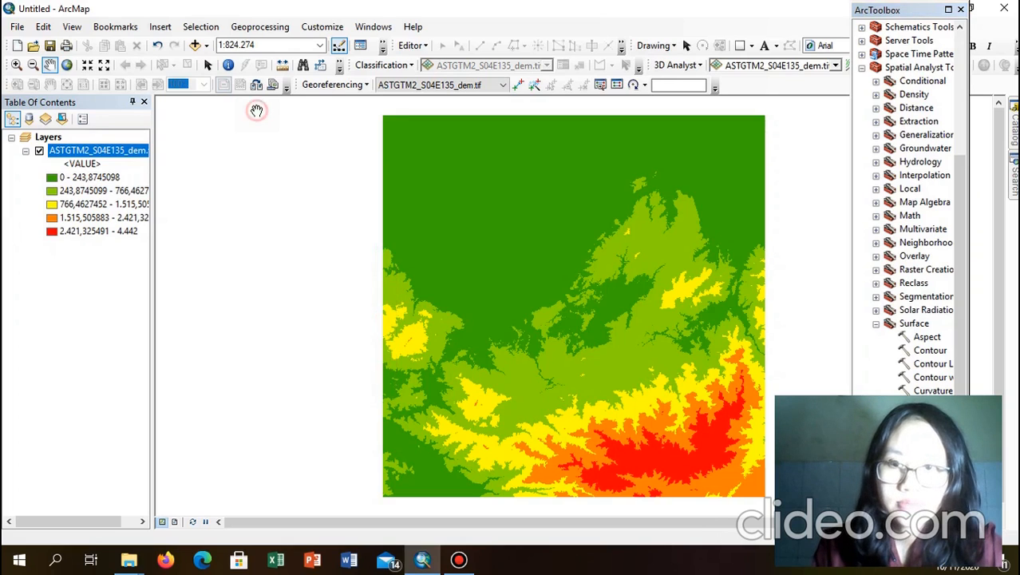
pyautogui.moveTo(744, 375); pyautogui.dragTo(454, 266)
pyautogui.moveTo(551, 297); pyautogui.dragTo(530, 227)
pyautogui.moveTo(590, 257); pyautogui.dragTo(591, 249)
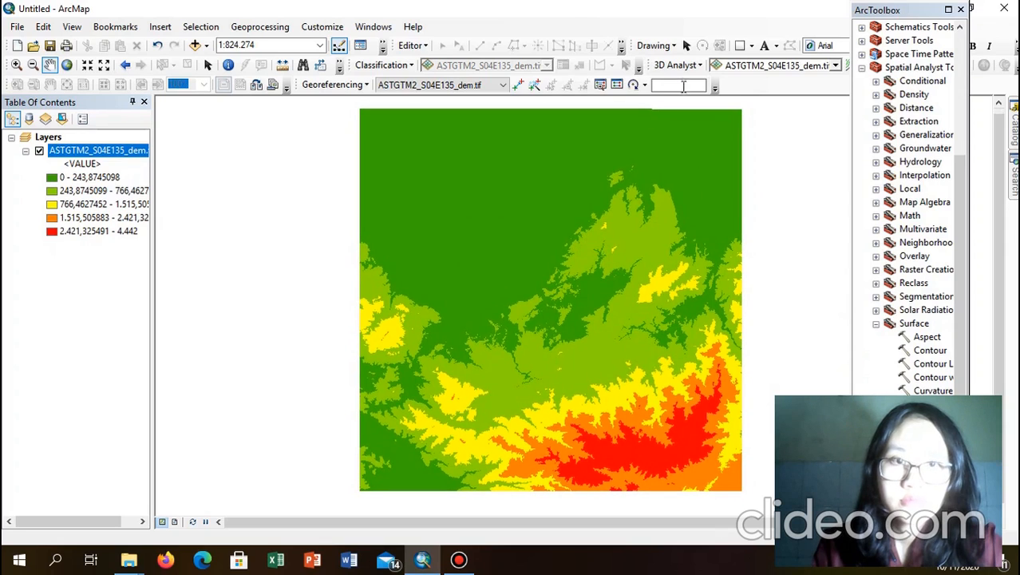
# Step: Switch to the Select Elements tool and nudge the toolbox window into place
pyautogui.click(687, 46)
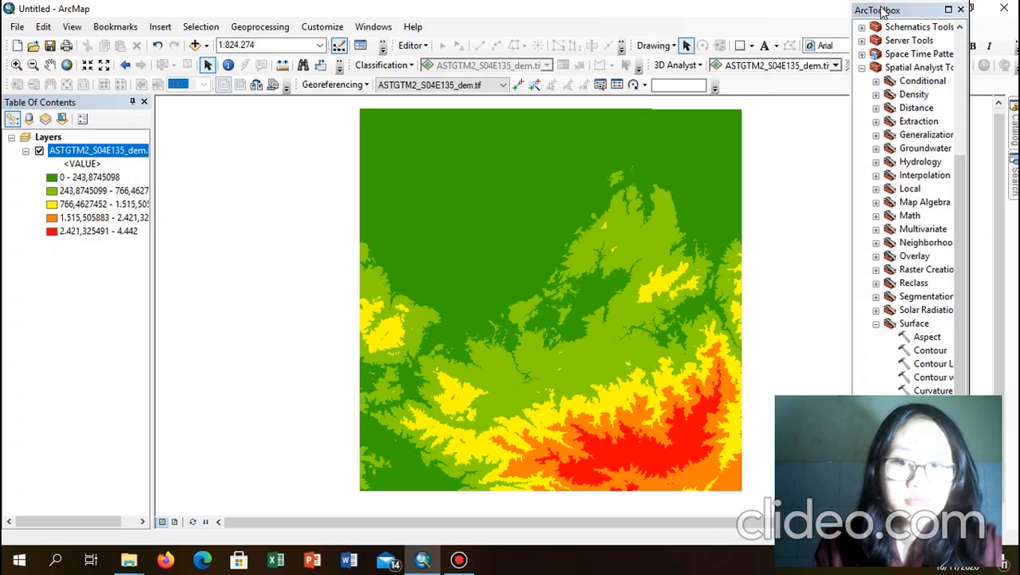
pyautogui.moveTo(883, 11); pyautogui.dragTo(895, 25)
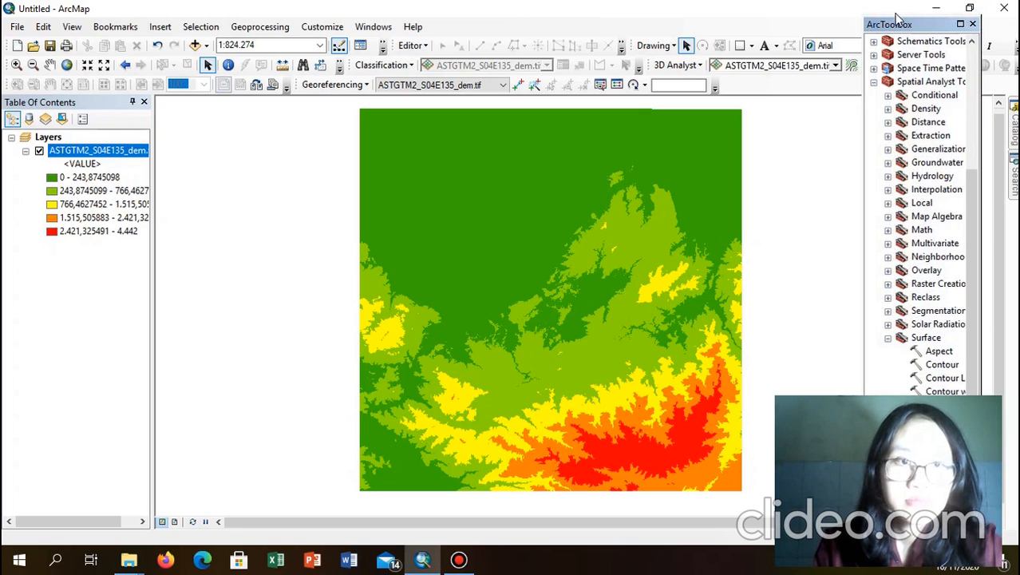
pyautogui.moveTo(898, 21); pyautogui.dragTo(896, 17)
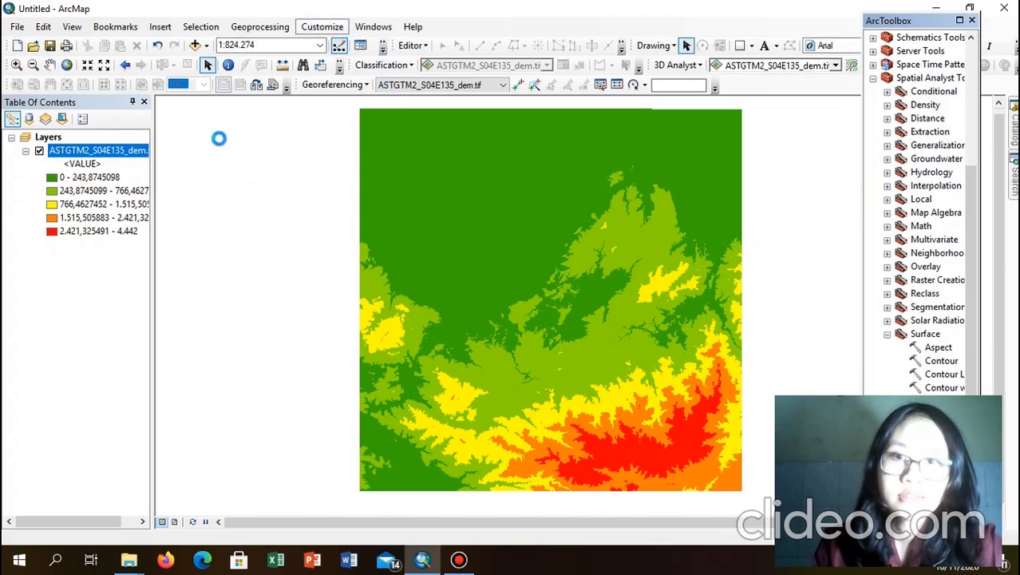
pyautogui.click(330, 28)
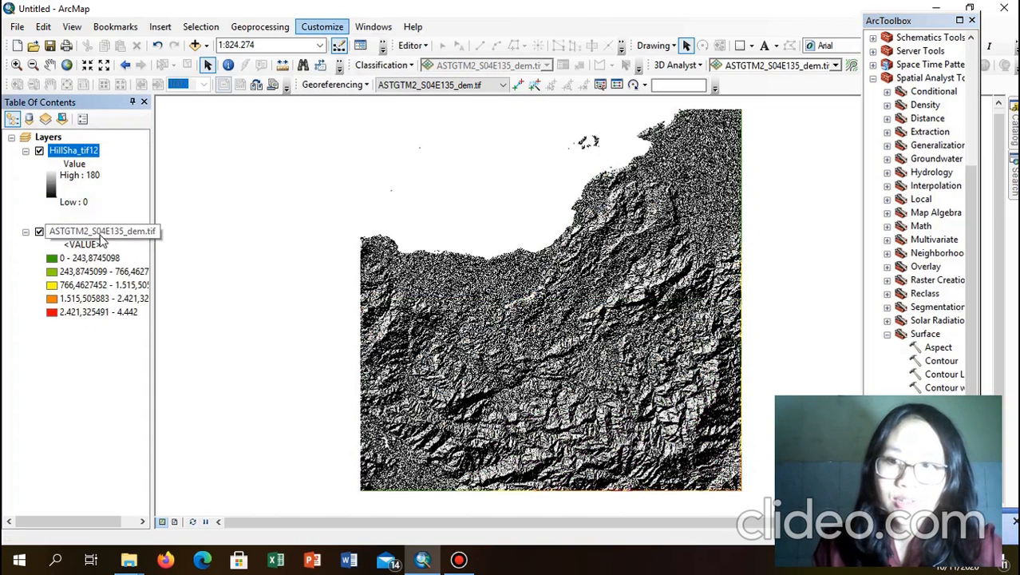
# Step: Drag ASTGTM2_S04E135_dem.tif above HillSha_tif12 in the Table of Contents
pyautogui.moveTo(101, 243); pyautogui.dragTo(72, 151)
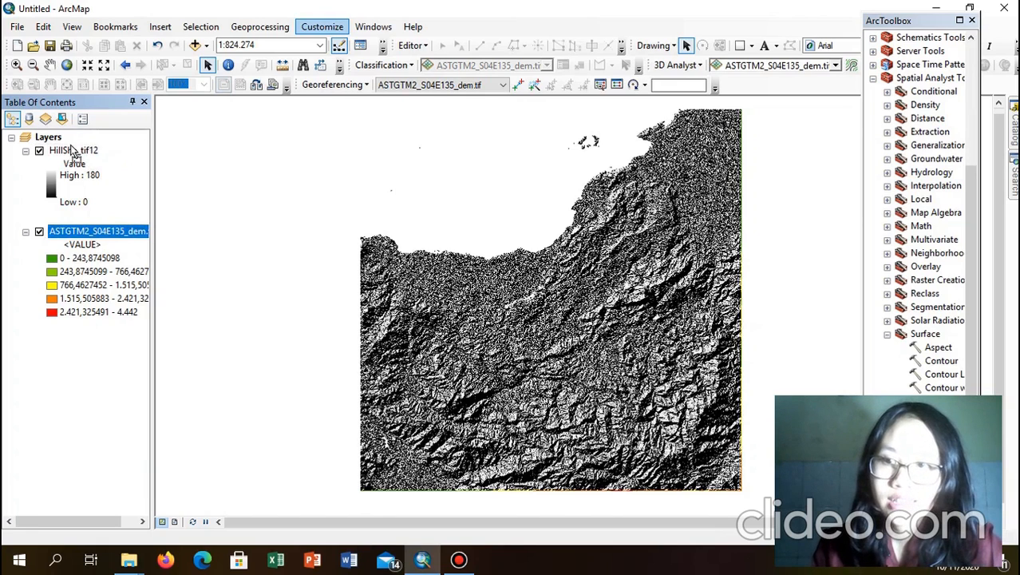
pyautogui.moveTo(98, 231); pyautogui.dragTo(74, 152)
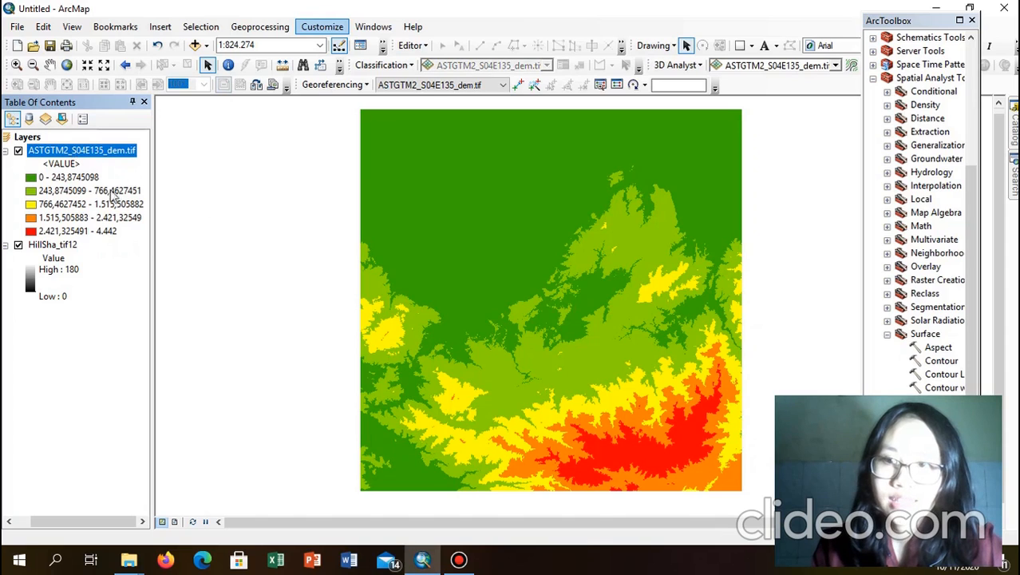
# Step: Set the DEM layer's Display transparency to 45% so the hillshade shows through
pyautogui.rightClick(124, 153)
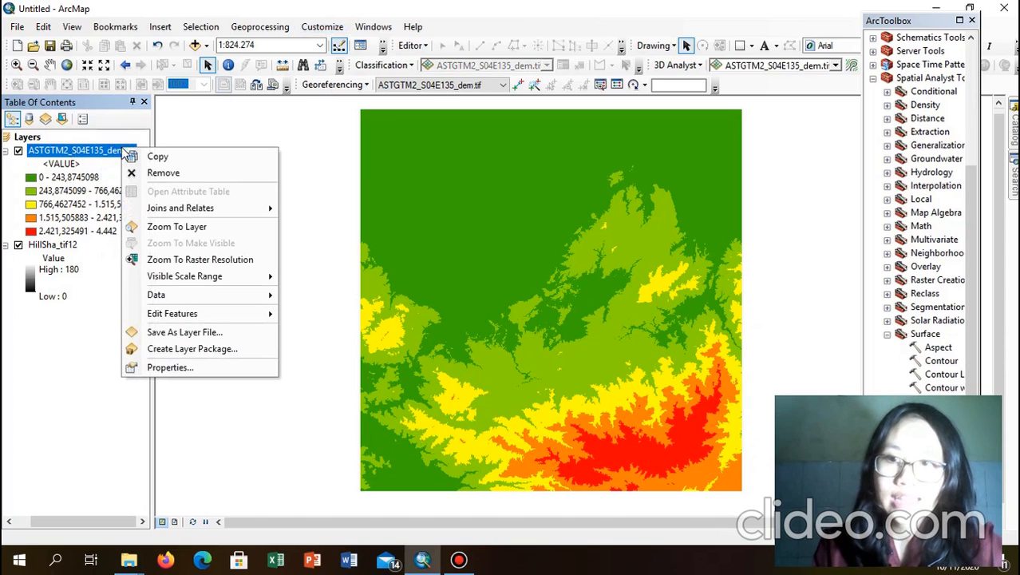
pyautogui.click(187, 371)
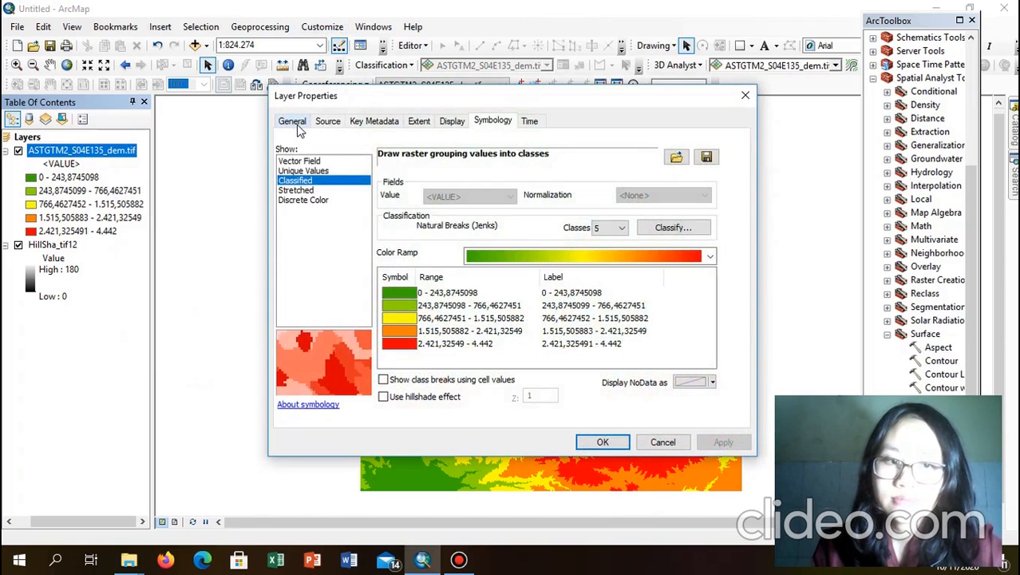
pyautogui.click(452, 122)
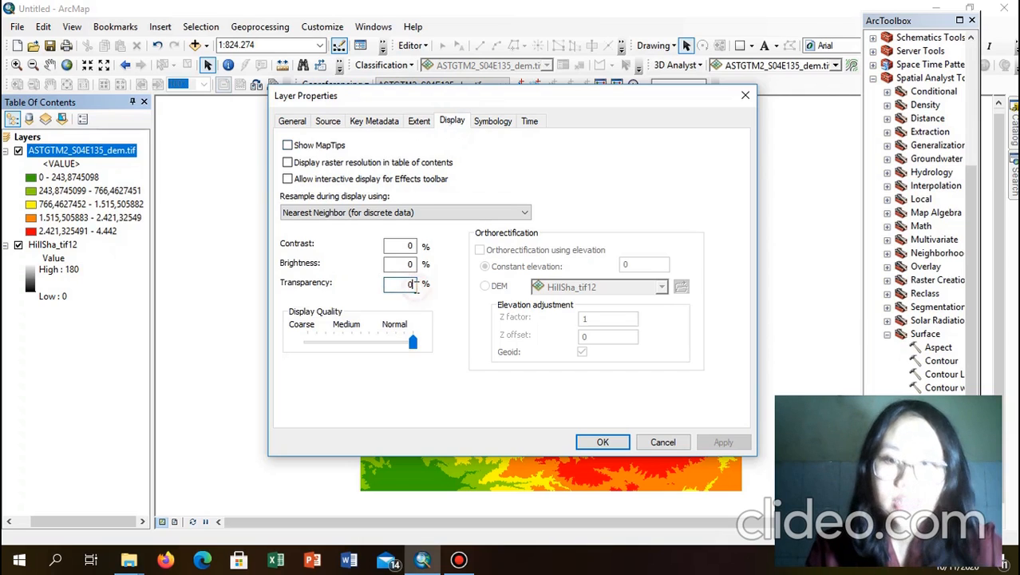
pyautogui.click(414, 288)
pyautogui.press('BackSpace')
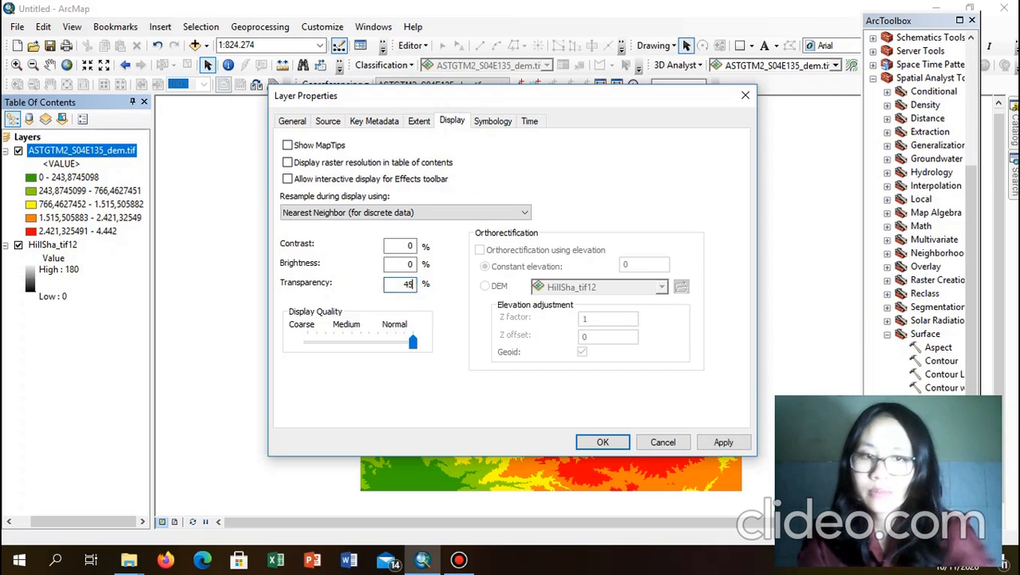
pyautogui.click(604, 442)
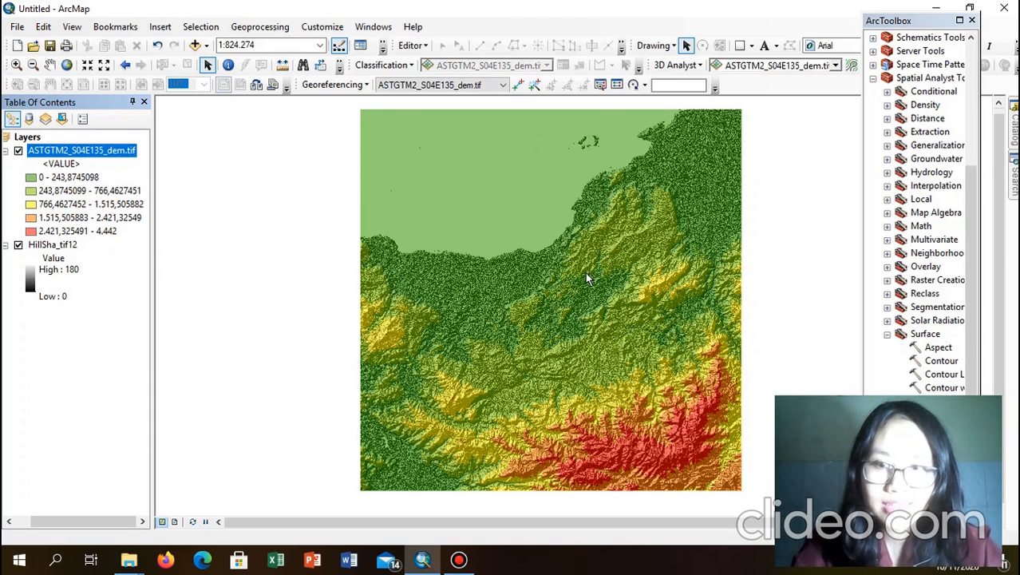
pyautogui.moveTo(928, 23); pyautogui.dragTo(706, 41)
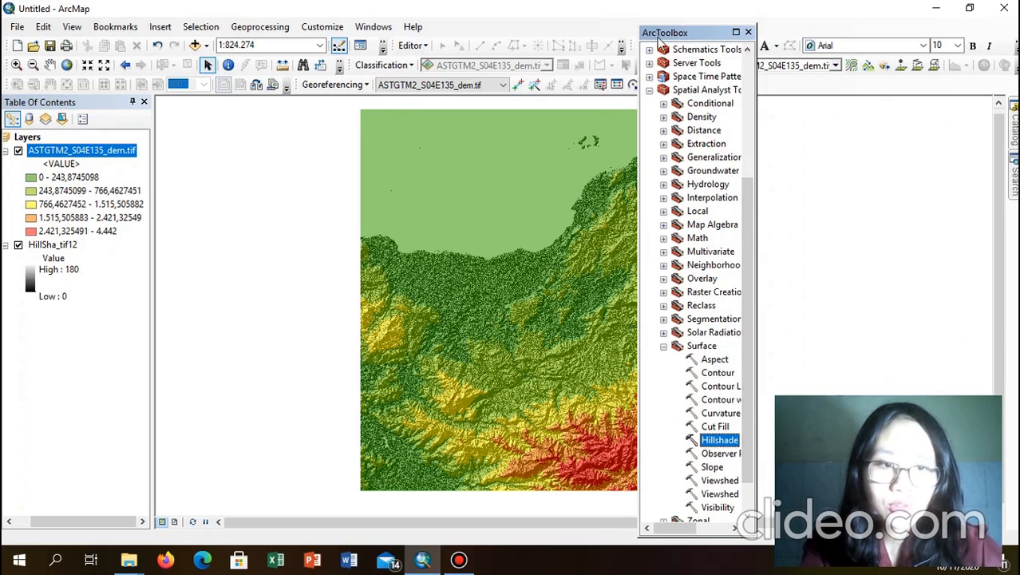
# Step: Run the Contour tool on the DEM with a 444 interval, producing Contour_tif11
pyautogui.doubleClick(708, 375)
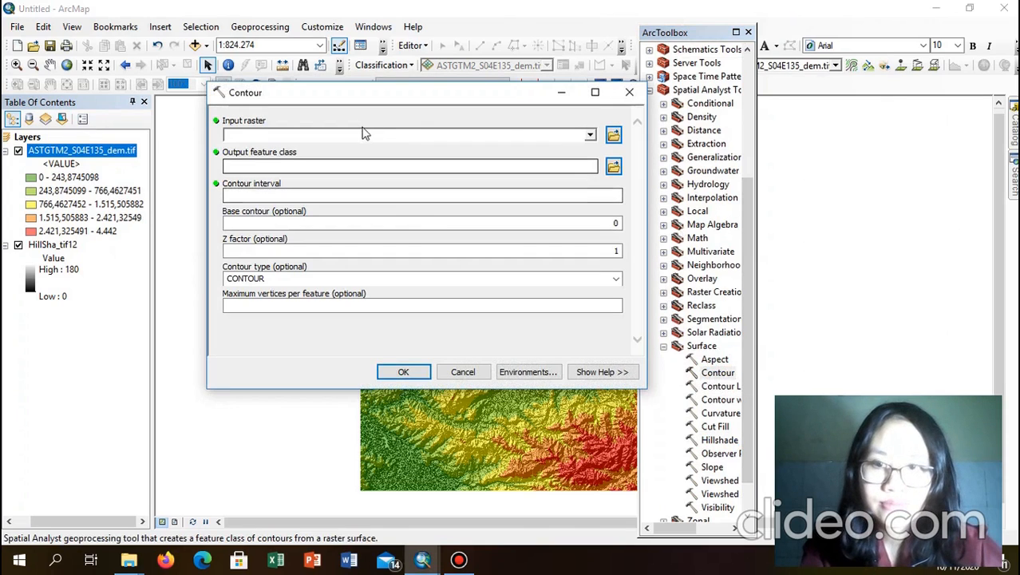
pyautogui.click(591, 135)
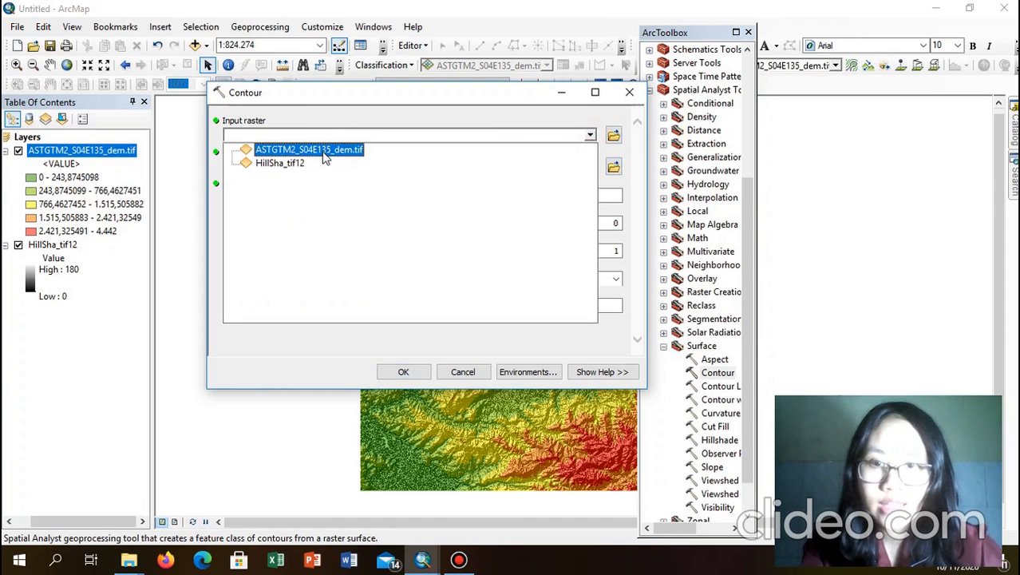
pyautogui.click(401, 370)
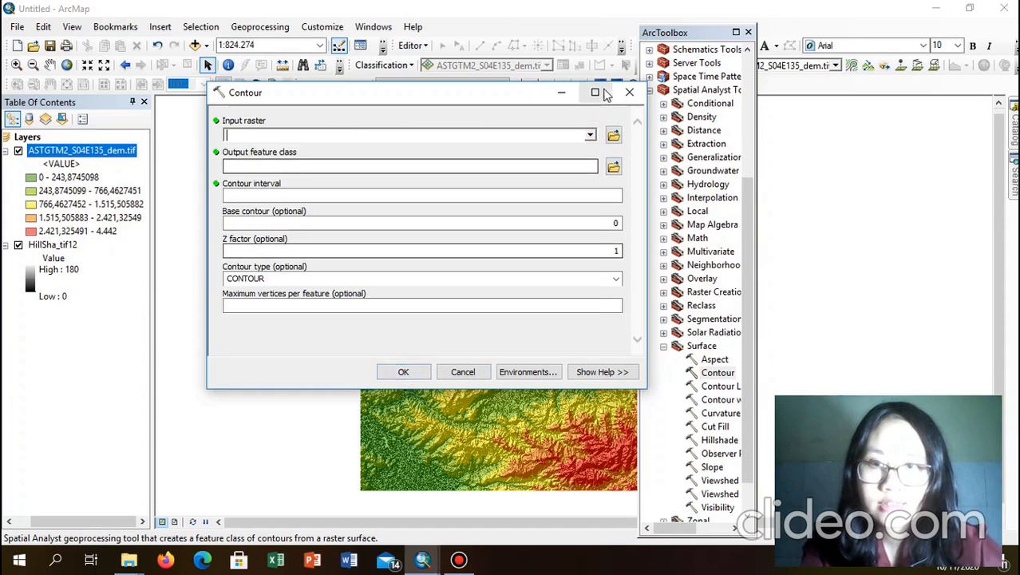
pyautogui.click(590, 136)
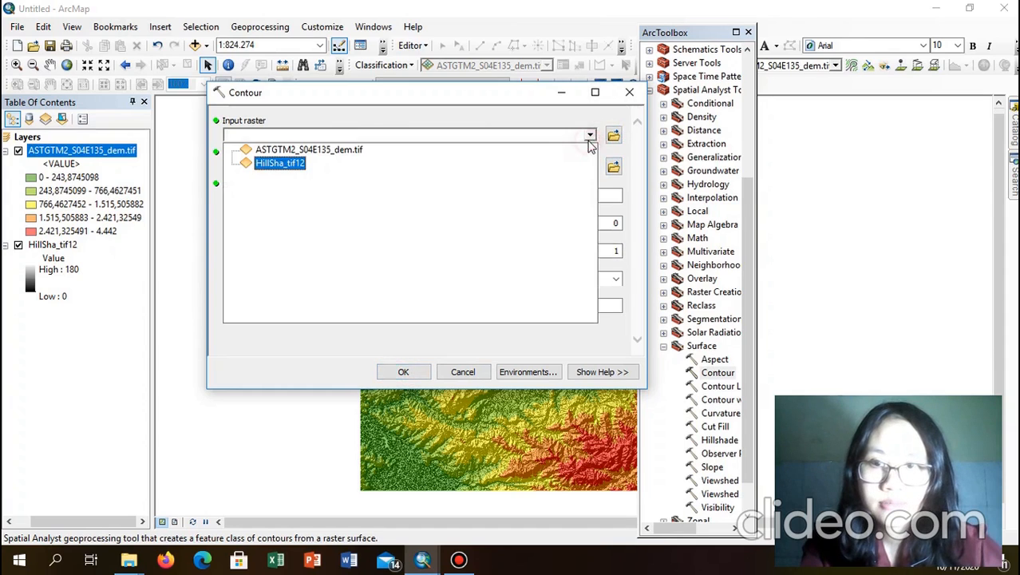
pyautogui.click(340, 150)
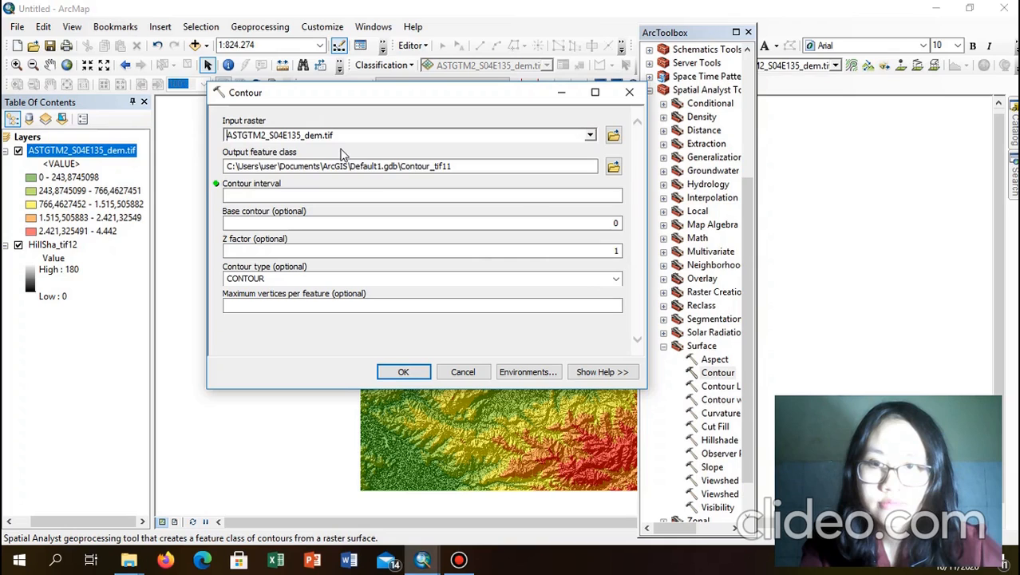
pyautogui.click(596, 200)
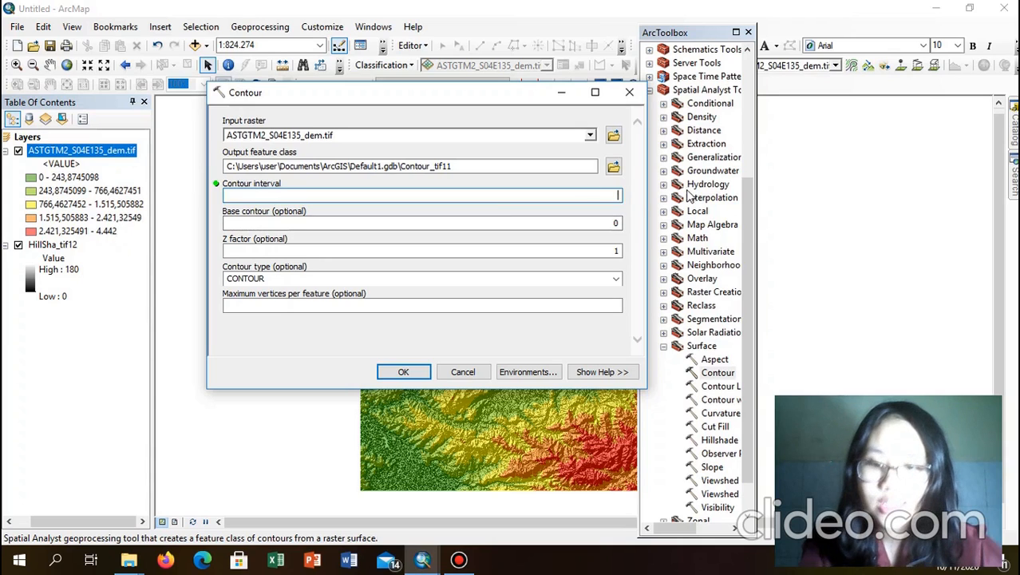
pyautogui.write('444')
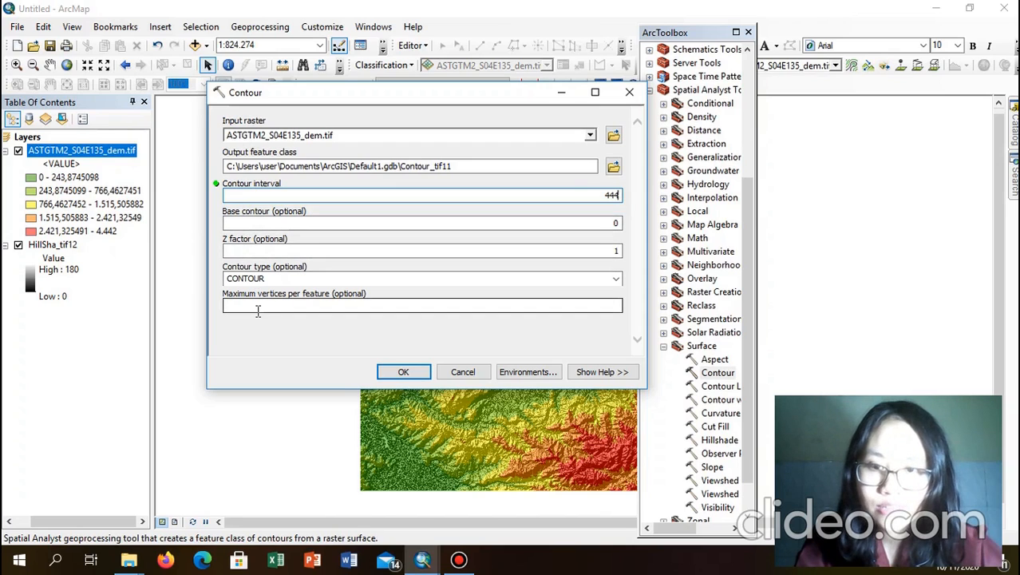
pyautogui.click(401, 373)
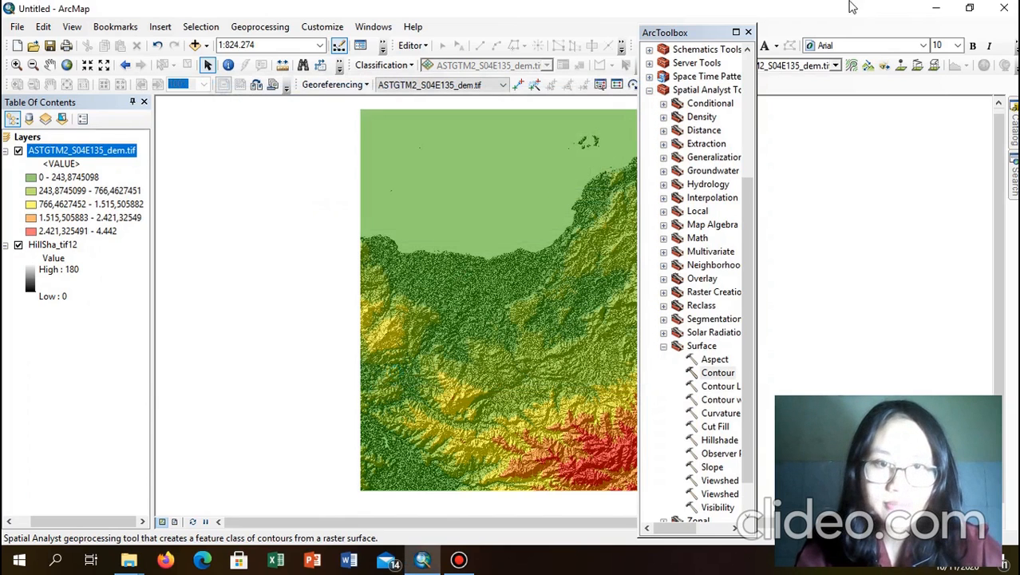
# Step: Dock ArcToolbox back on the right and bring up the Contour_tif11 layer's options
pyautogui.moveTo(705, 38); pyautogui.dragTo(923, 11)
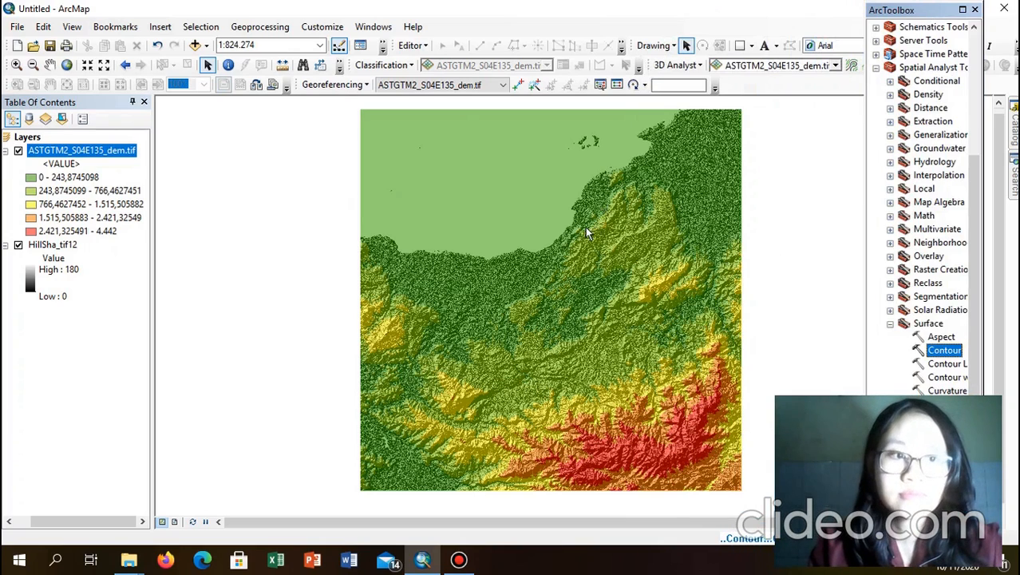
pyautogui.click(854, 263)
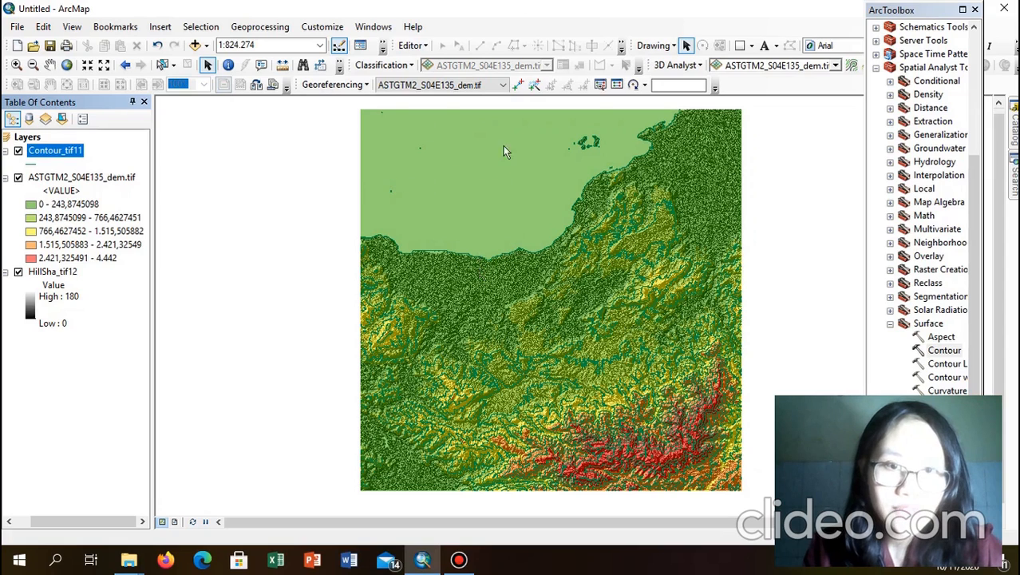
pyautogui.rightClick(50, 153)
pyautogui.click(249, 120)
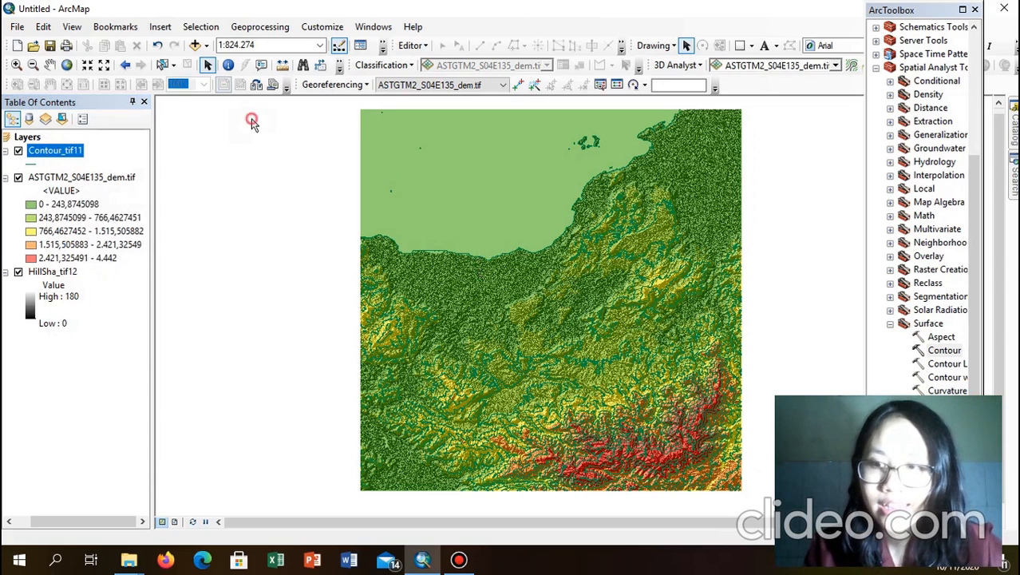
pyautogui.rightClick(77, 157)
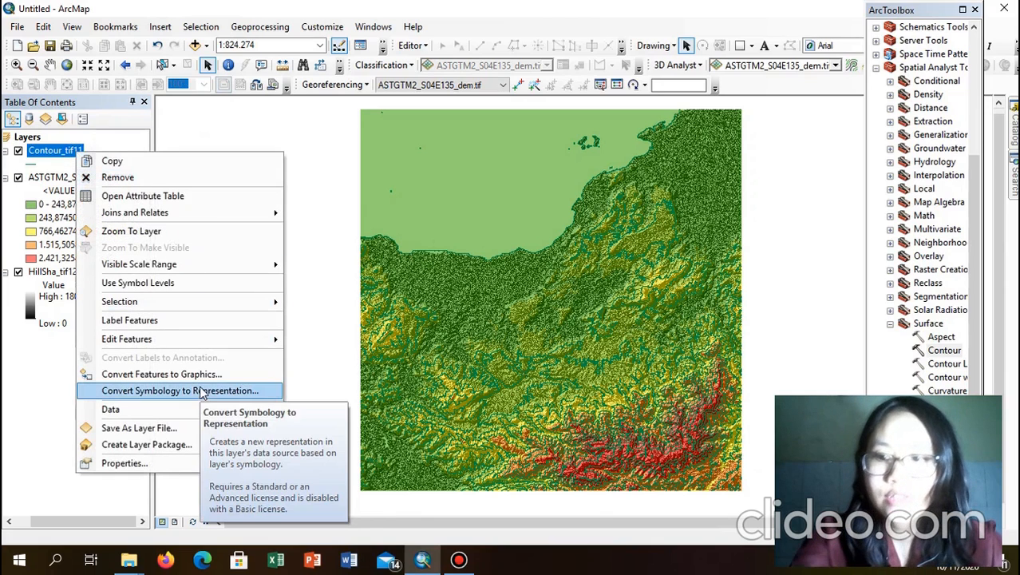
# Step: Set Contour_tif11 symbology to Unique values categorised by the Contour field
pyautogui.click(121, 465)
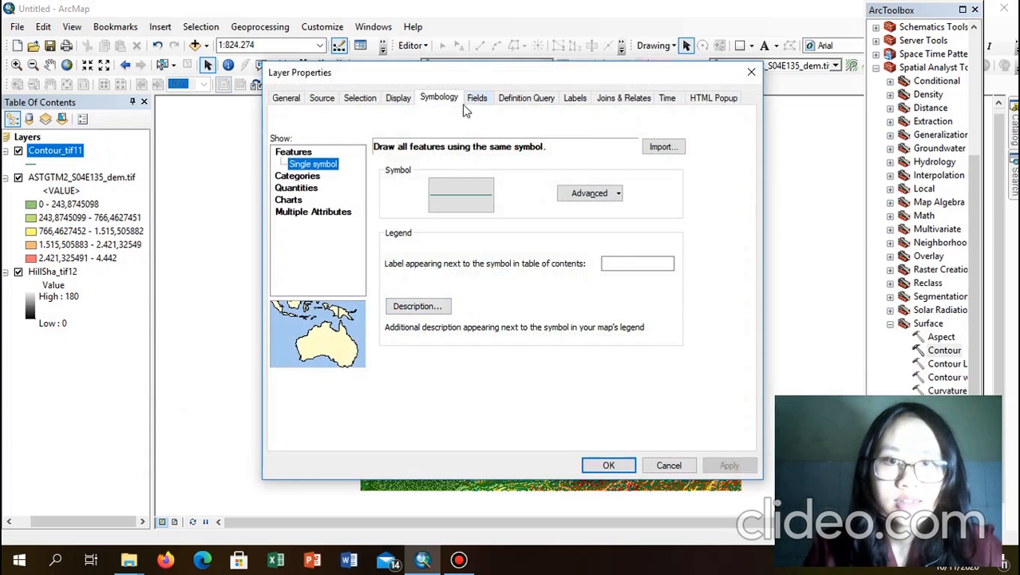
pyautogui.click(401, 102)
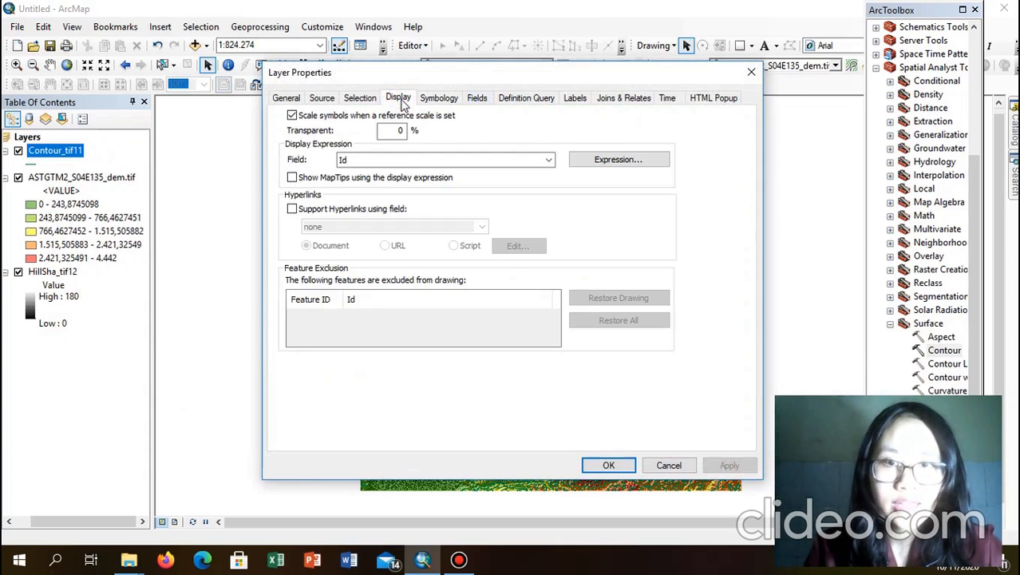
pyautogui.click(437, 101)
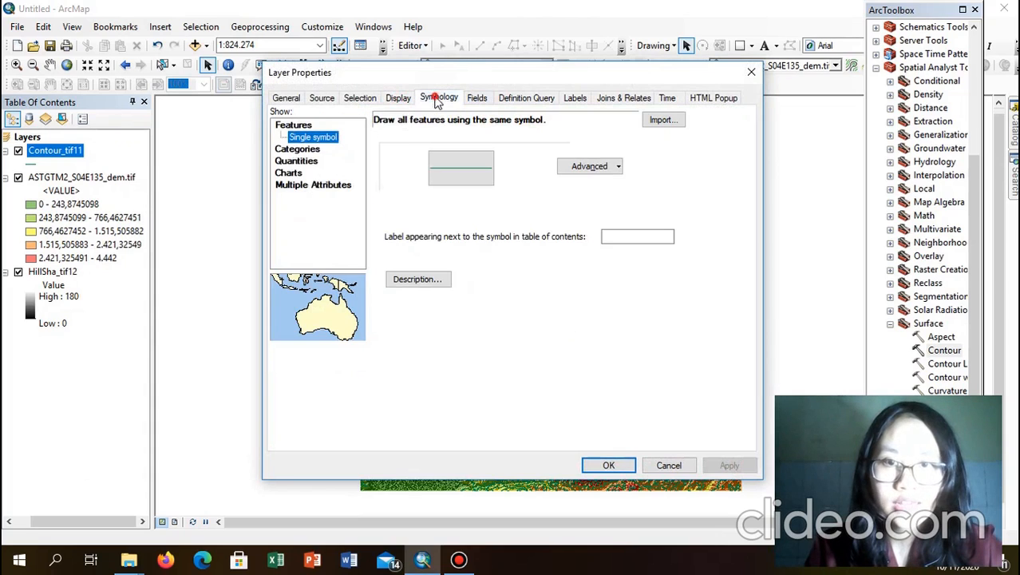
pyautogui.click(304, 150)
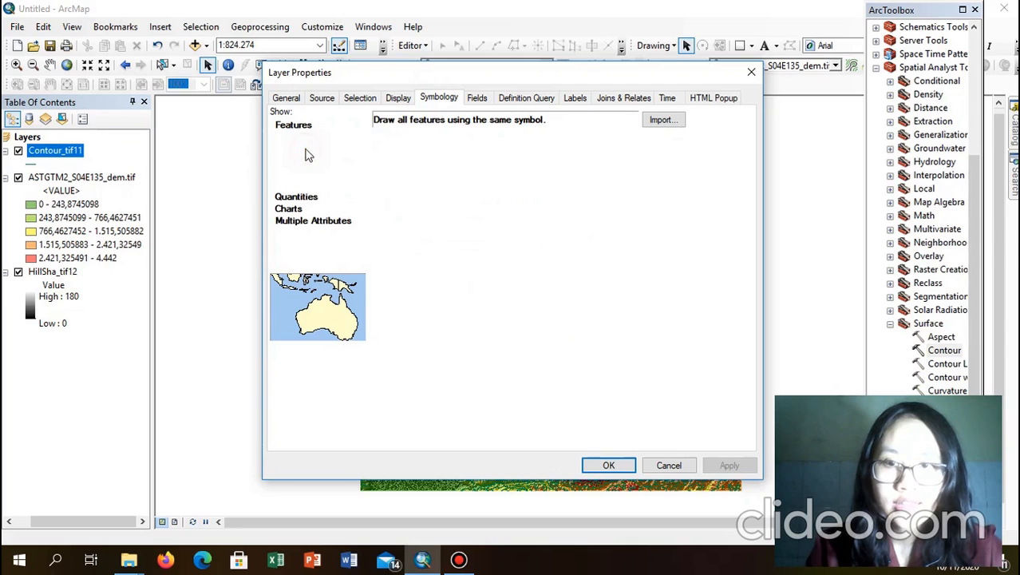
pyautogui.click(497, 152)
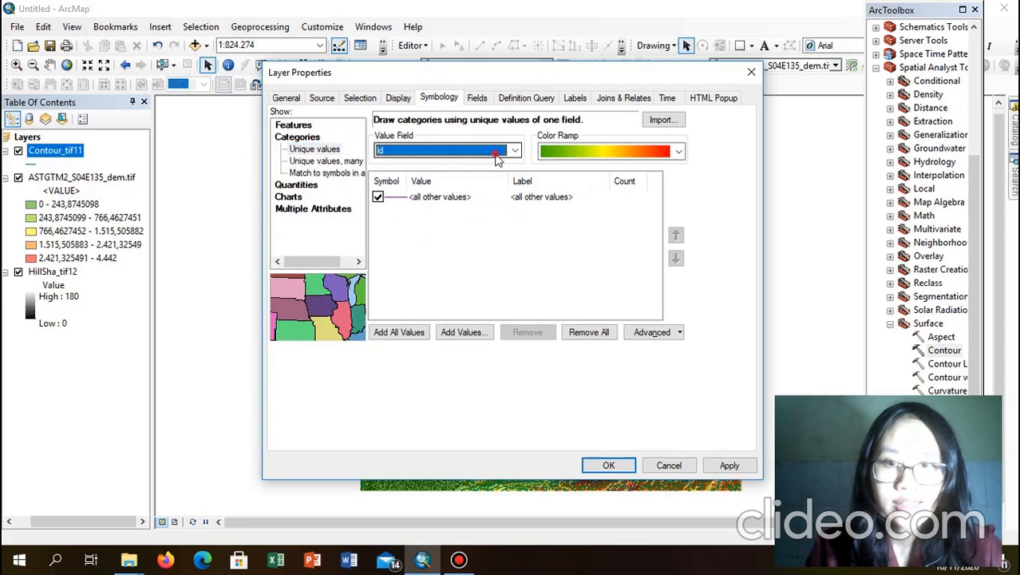
pyautogui.click(505, 154)
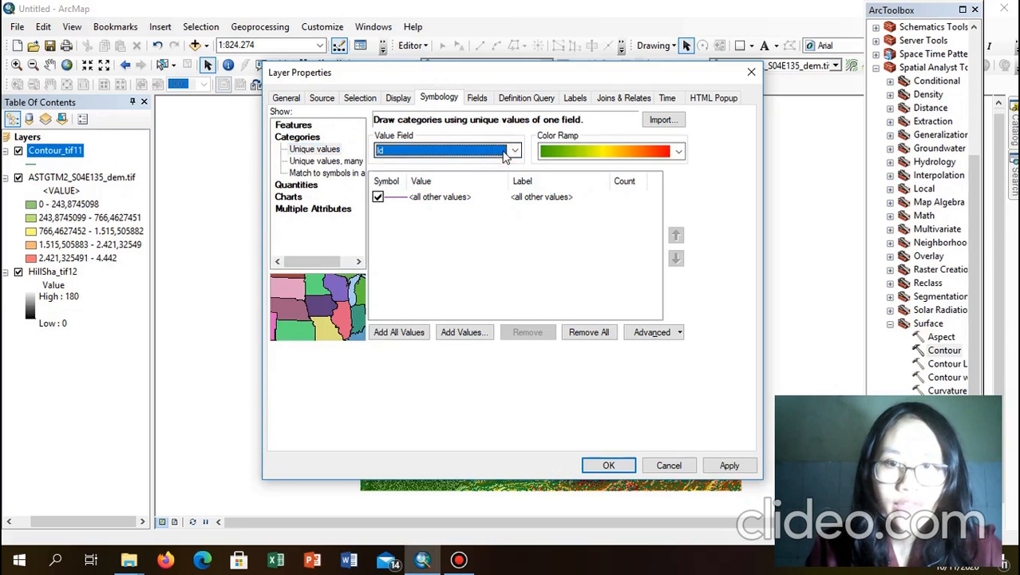
pyautogui.click(504, 155)
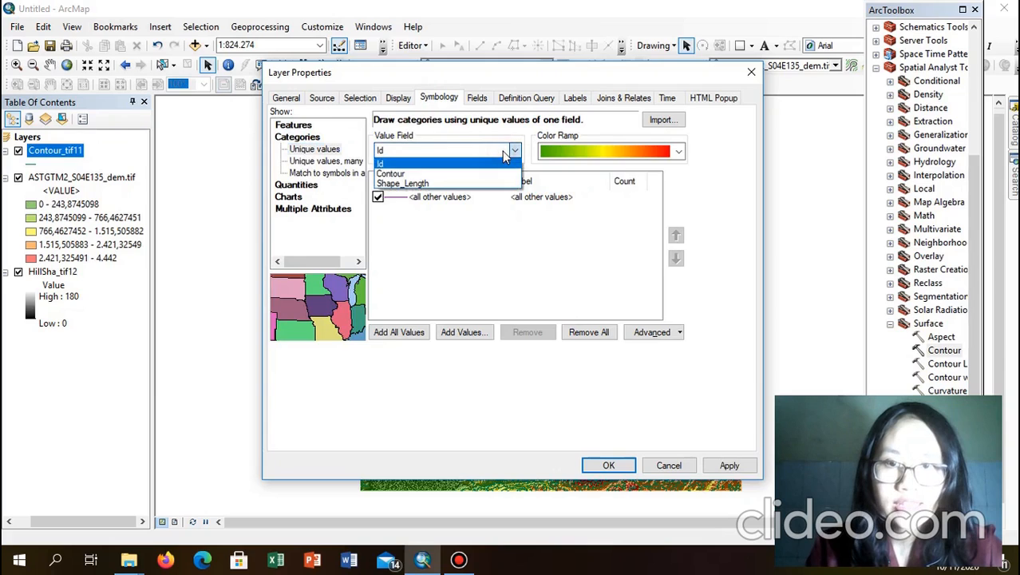
pyautogui.click(409, 174)
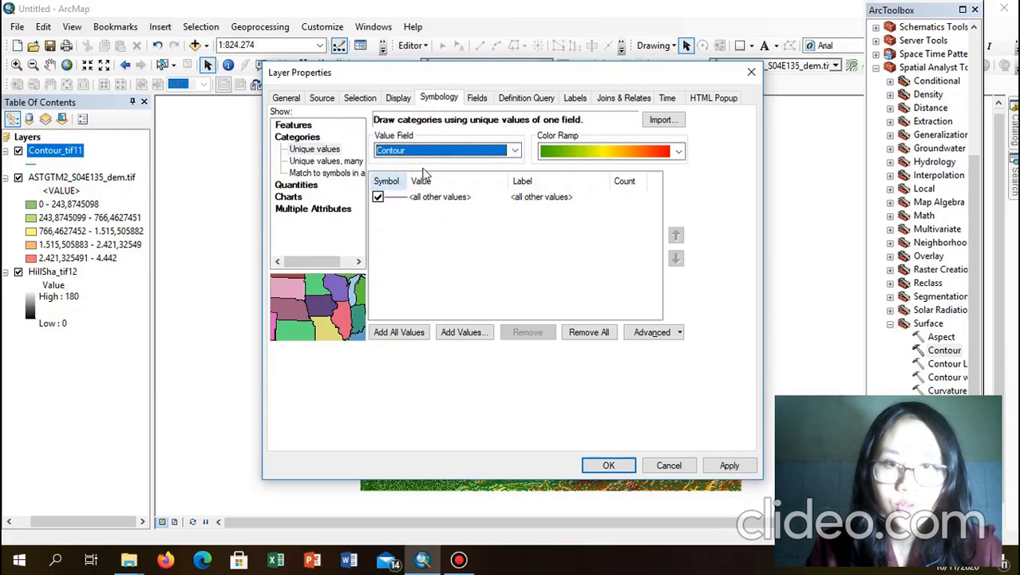
# Step: Keep the green-to-red ramp, drop <all other values>, and add all contour values (0, 444, 888…)
pyautogui.click(569, 151)
pyautogui.click(569, 147)
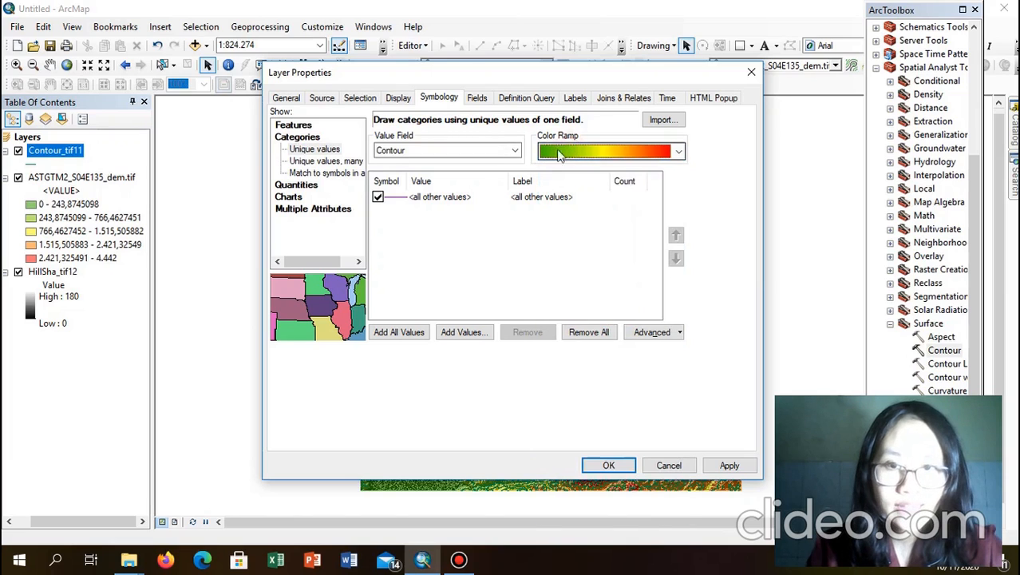
pyautogui.click(378, 197)
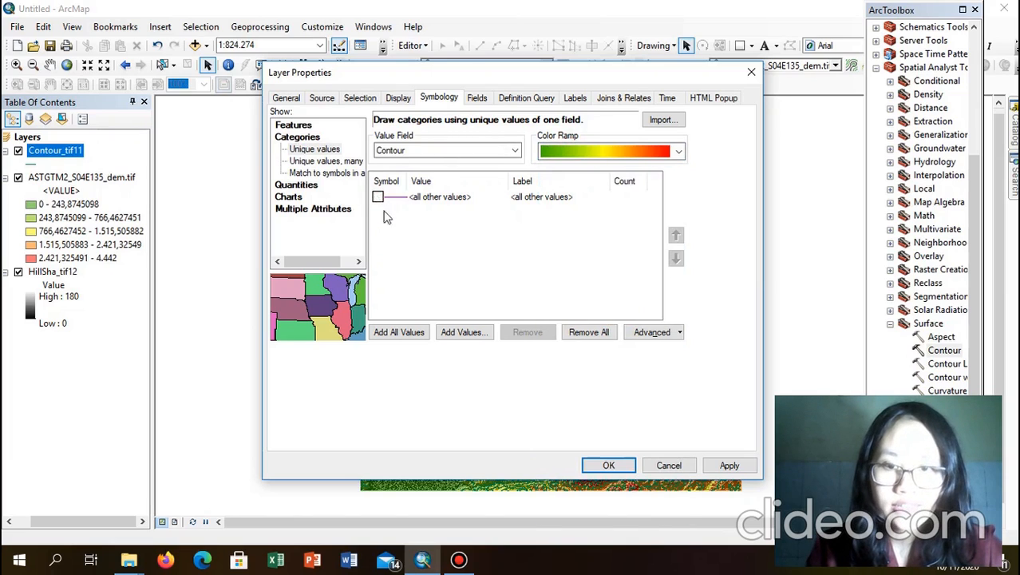
pyautogui.click(399, 332)
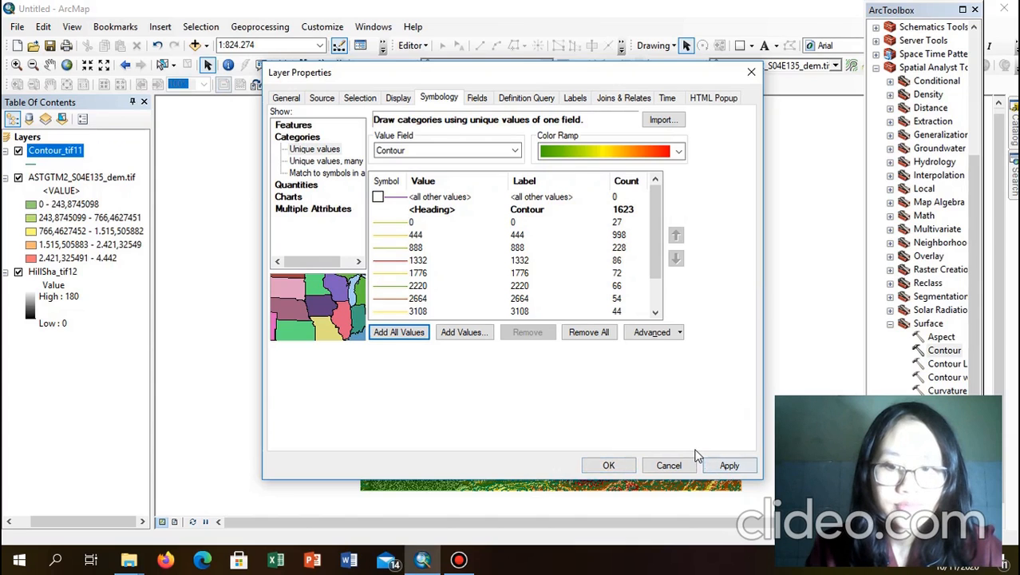
pyautogui.click(576, 98)
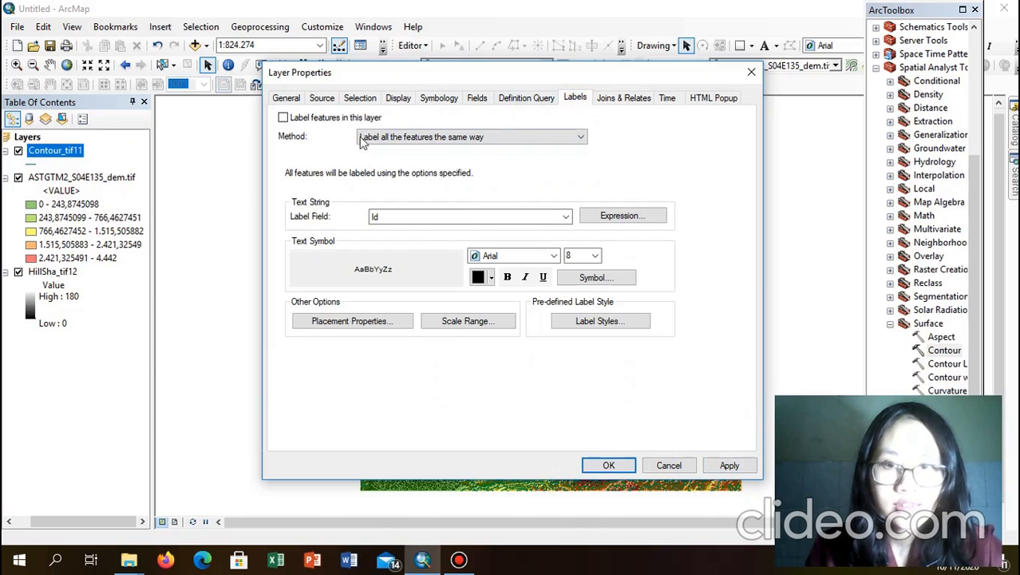
# Step: Label contours with the Contour field in Times New Roman at the smallest size and apply
pyautogui.click(284, 119)
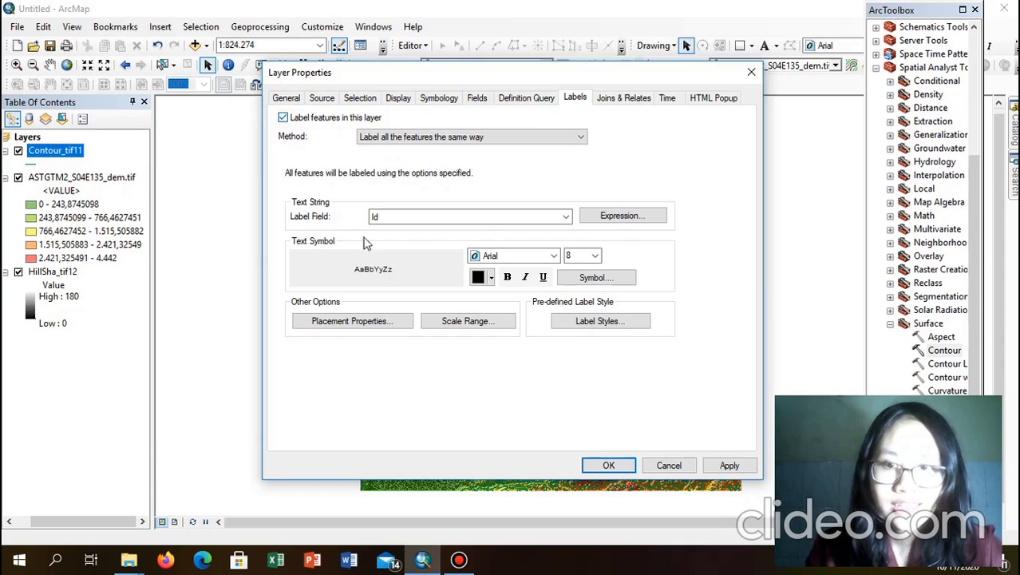
pyautogui.click(425, 220)
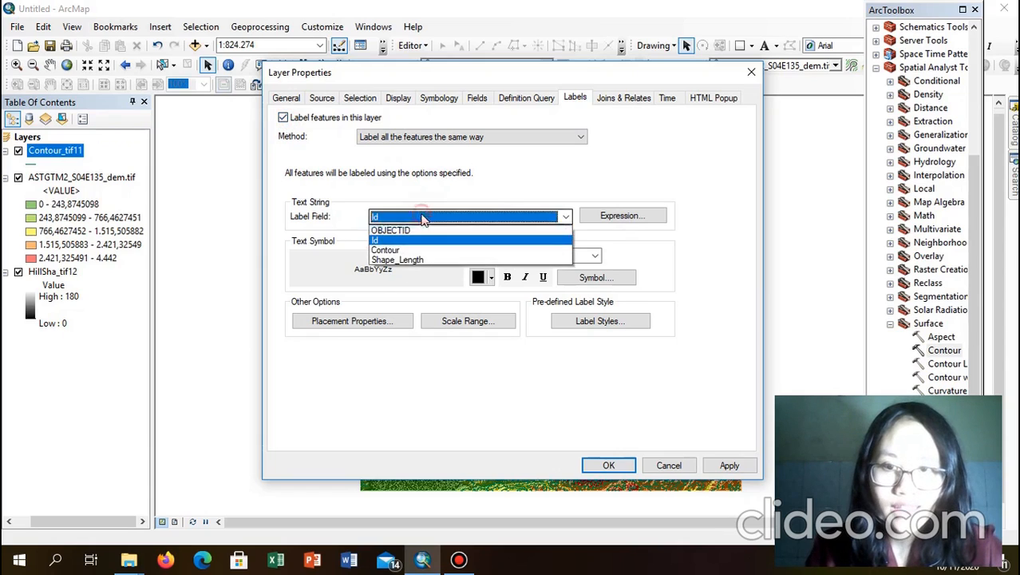
pyautogui.click(391, 250)
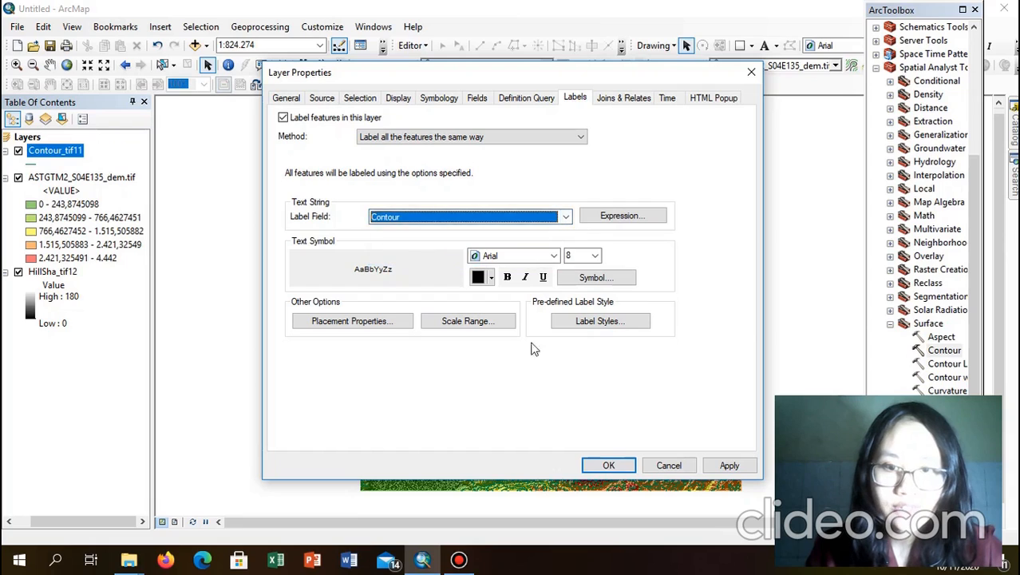
pyautogui.click(546, 255)
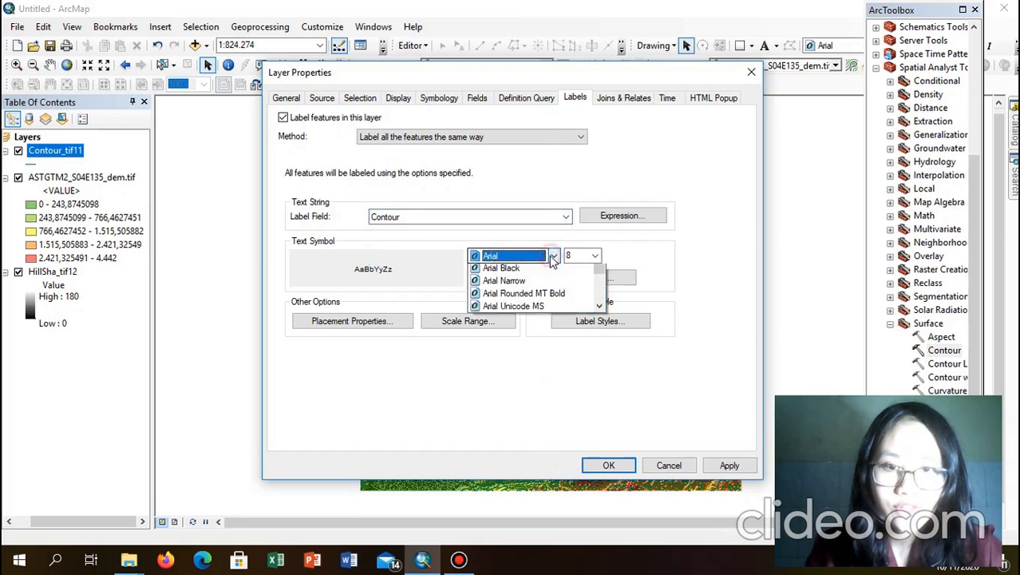
pyautogui.press('t')
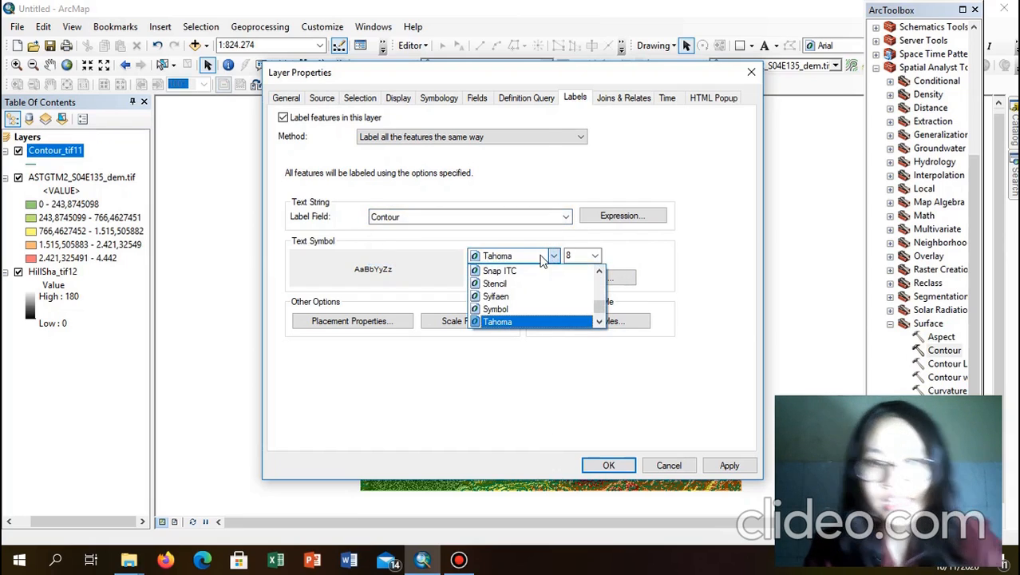
pyautogui.click(550, 257)
pyautogui.click(551, 257)
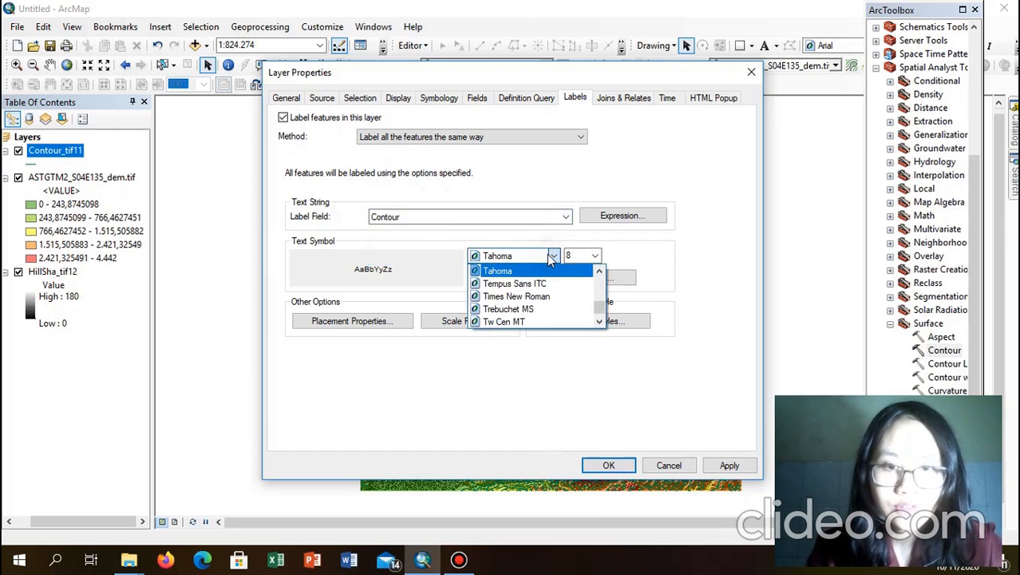
pyautogui.click(533, 297)
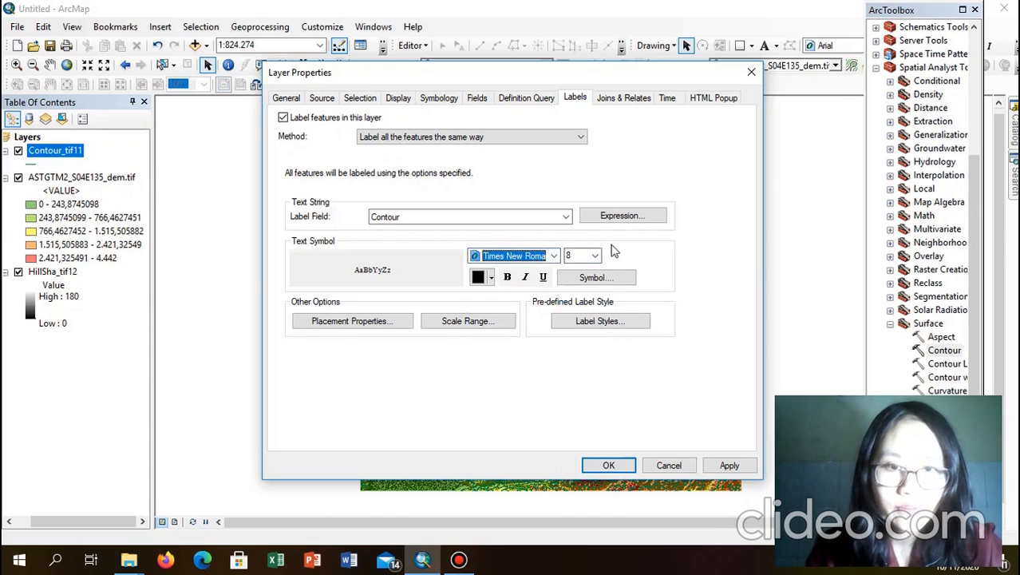
pyautogui.click(595, 256)
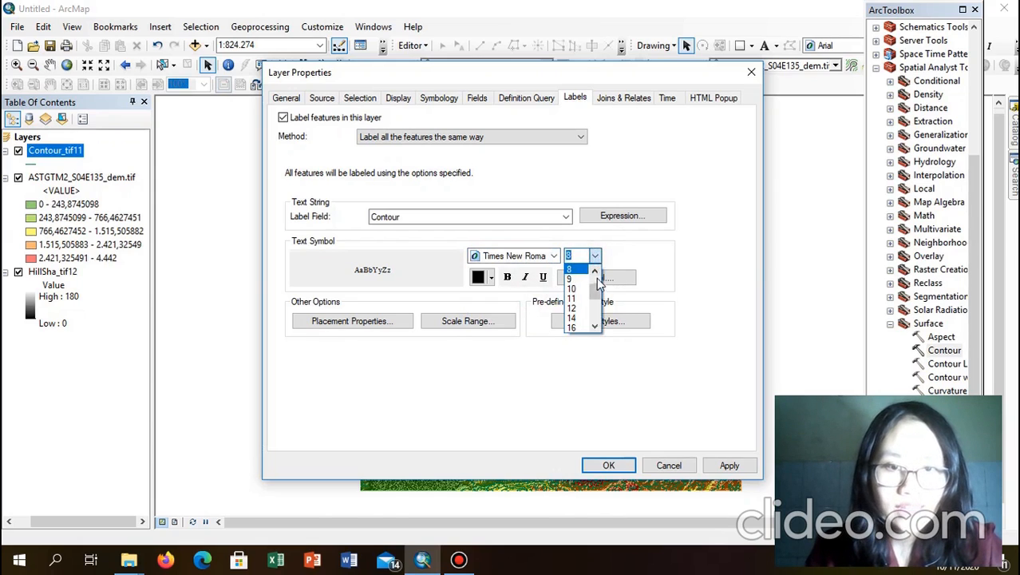
pyautogui.click(595, 271)
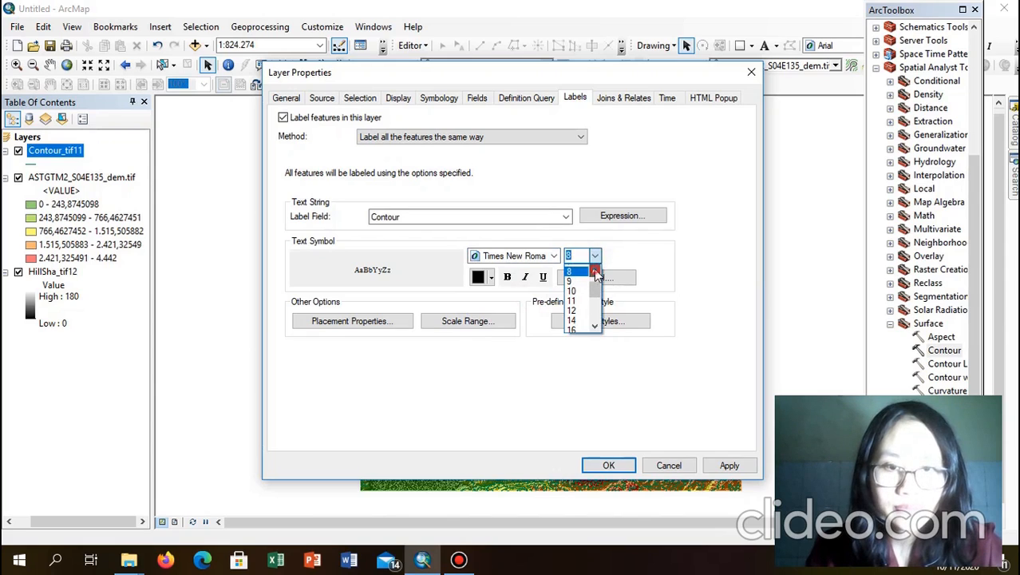
pyautogui.click(595, 271)
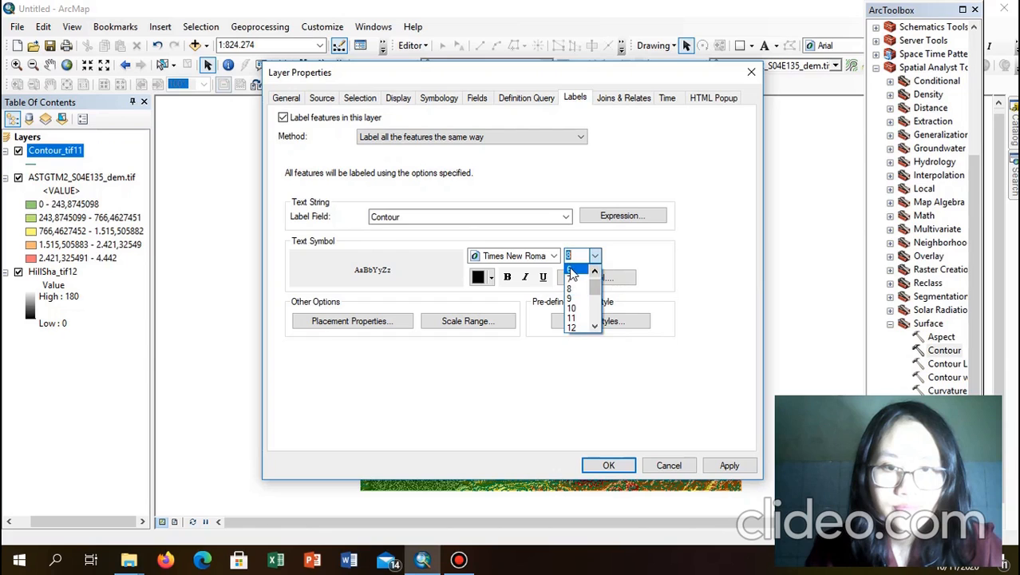
pyautogui.click(571, 271)
pyautogui.click(610, 465)
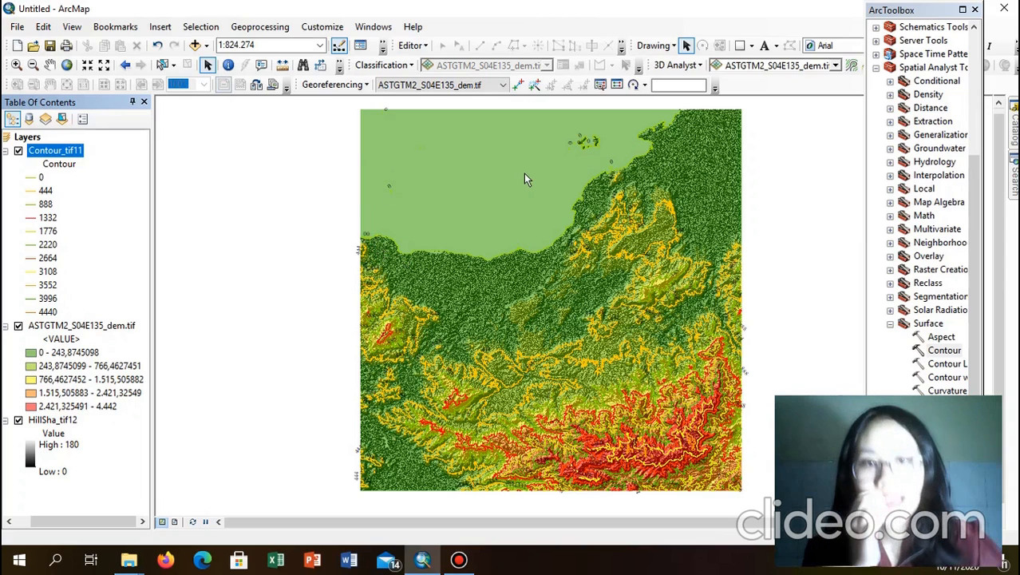
# Step: Switch to Layout View, nudge the elevation map slightly within its data frame, and select the frame
pyautogui.click(73, 27)
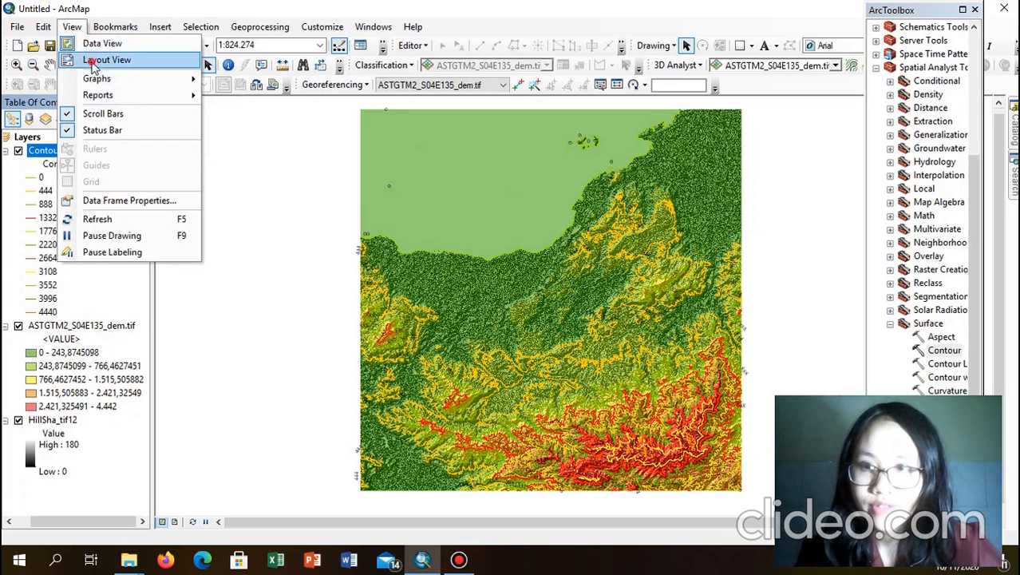
pyautogui.click(96, 61)
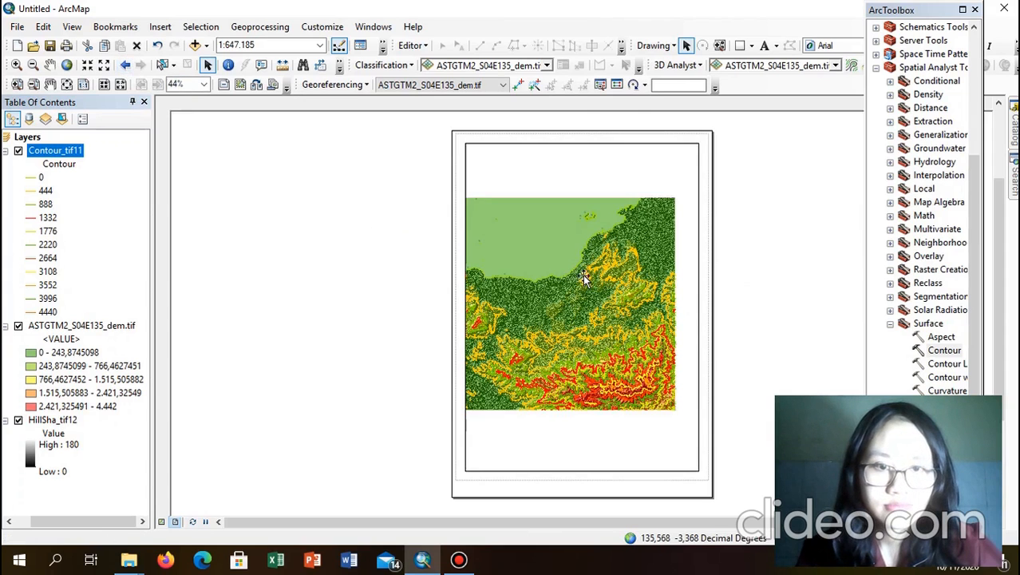
pyautogui.click(49, 65)
pyautogui.moveTo(608, 309); pyautogui.dragTo(618, 318)
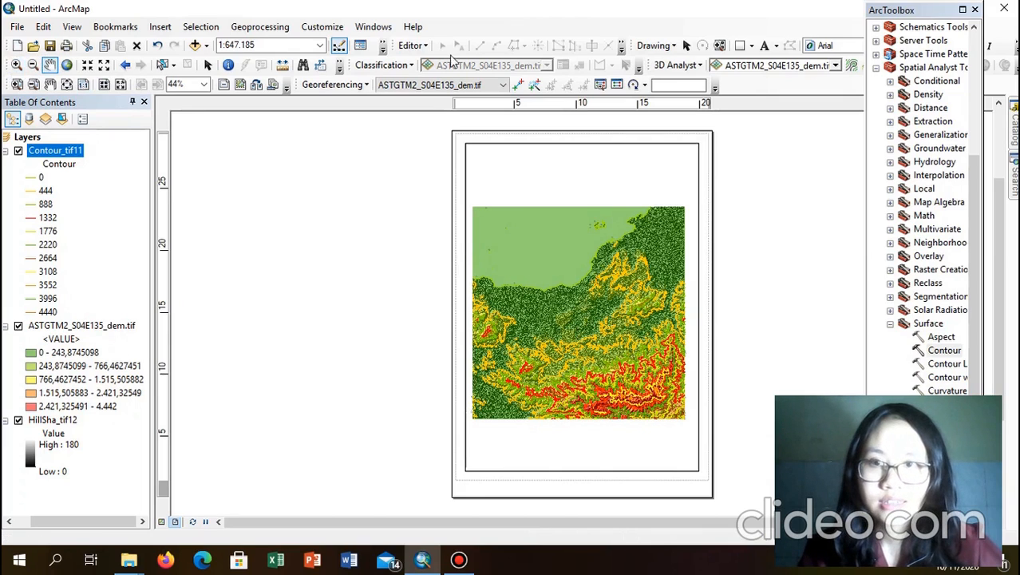
pyautogui.click(687, 45)
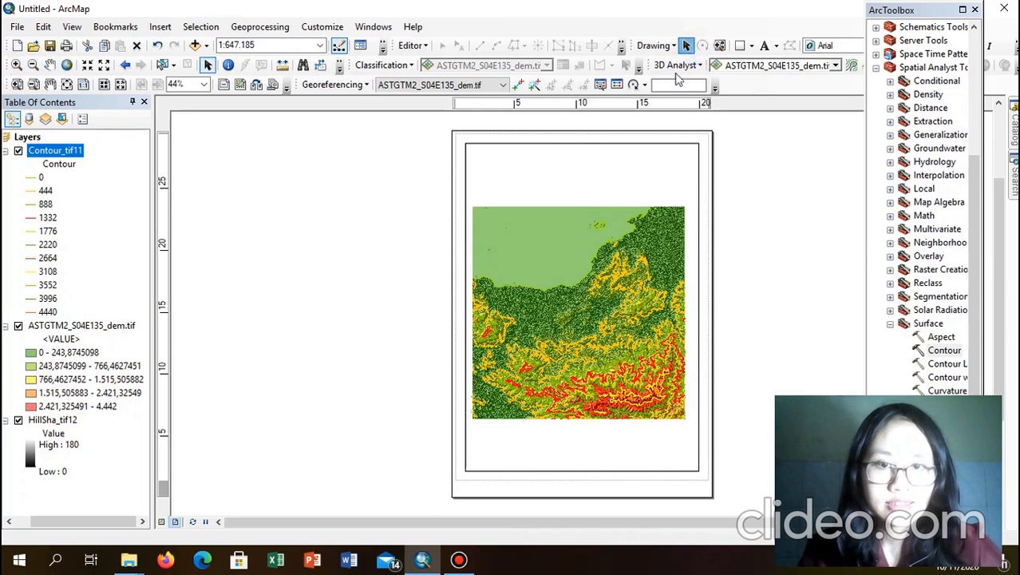
pyautogui.click(611, 177)
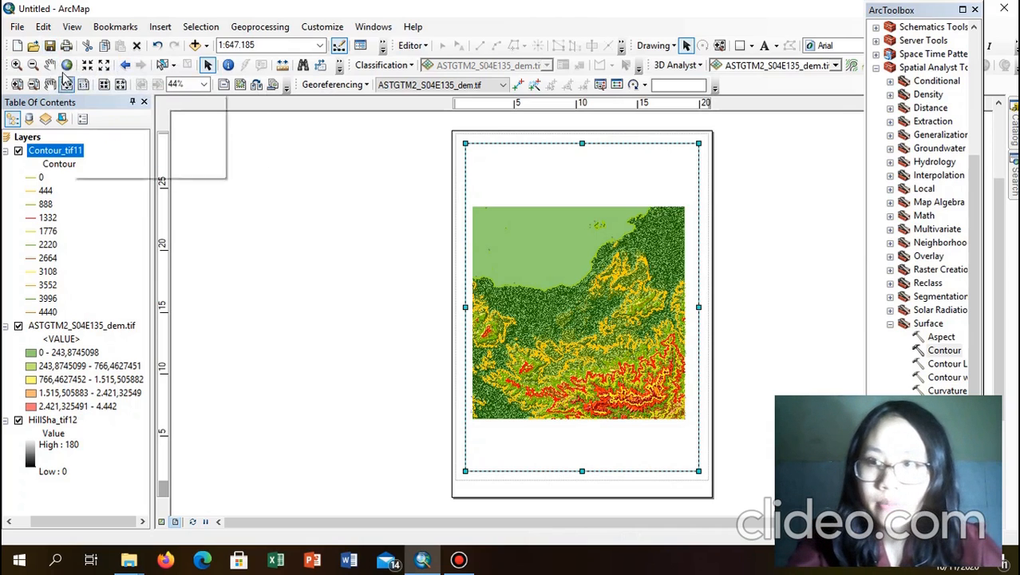
# Step: Zoom the map in to 1:600,000 and shift it slightly down and right in the frame
pyautogui.click(18, 64)
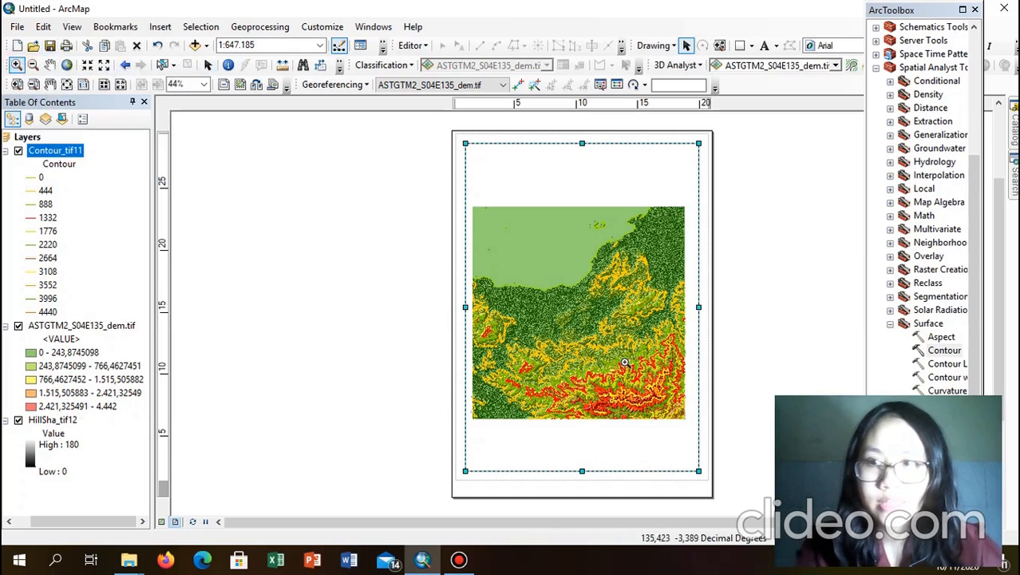
pyautogui.click(601, 309)
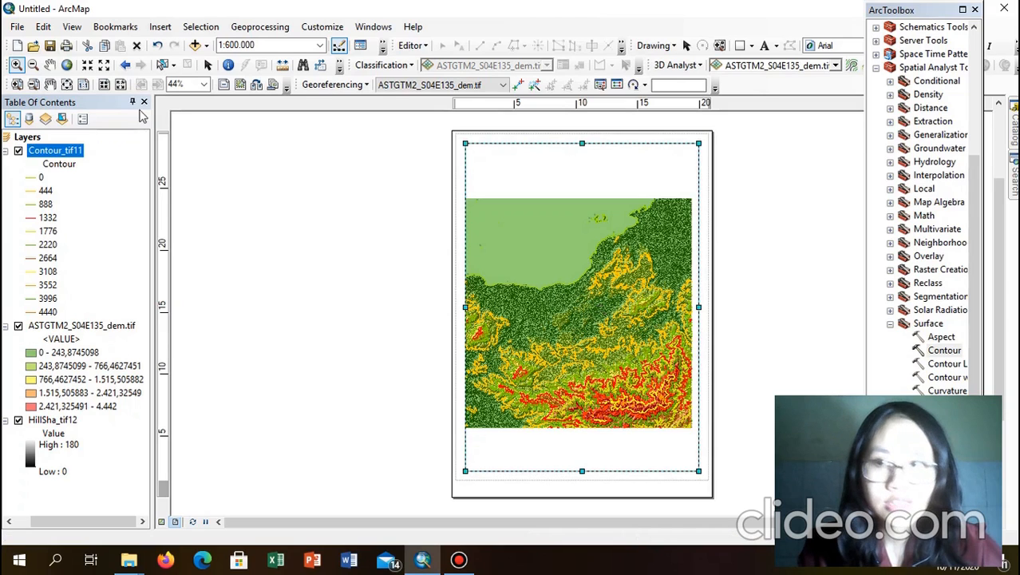
pyautogui.click(50, 64)
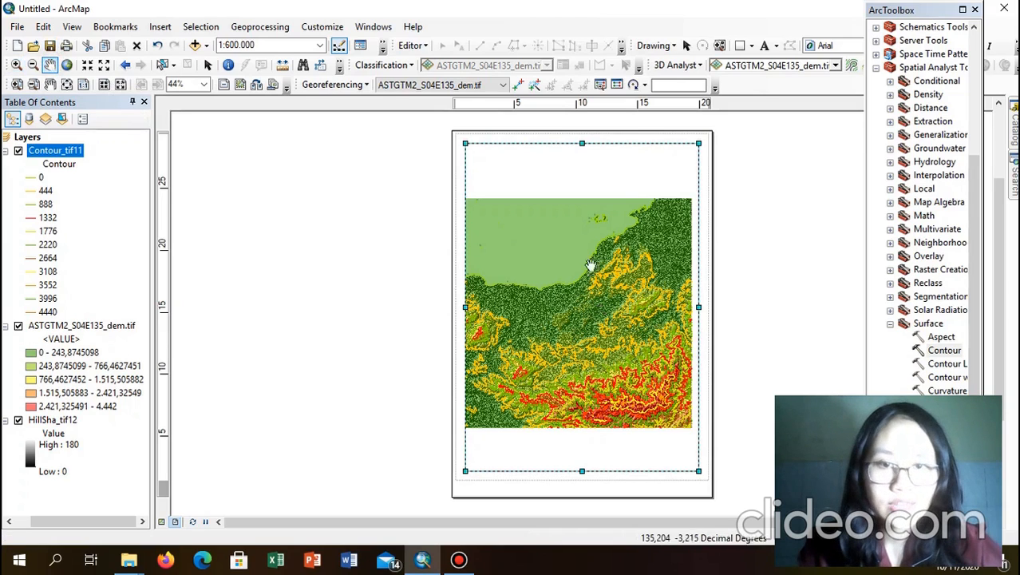
pyautogui.moveTo(638, 285); pyautogui.dragTo(639, 291)
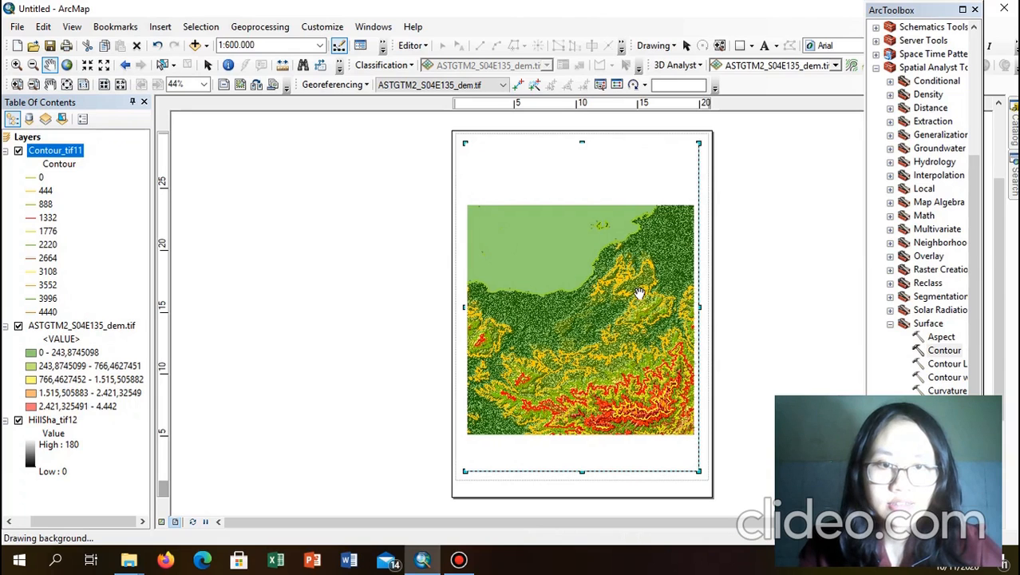
pyautogui.click(686, 48)
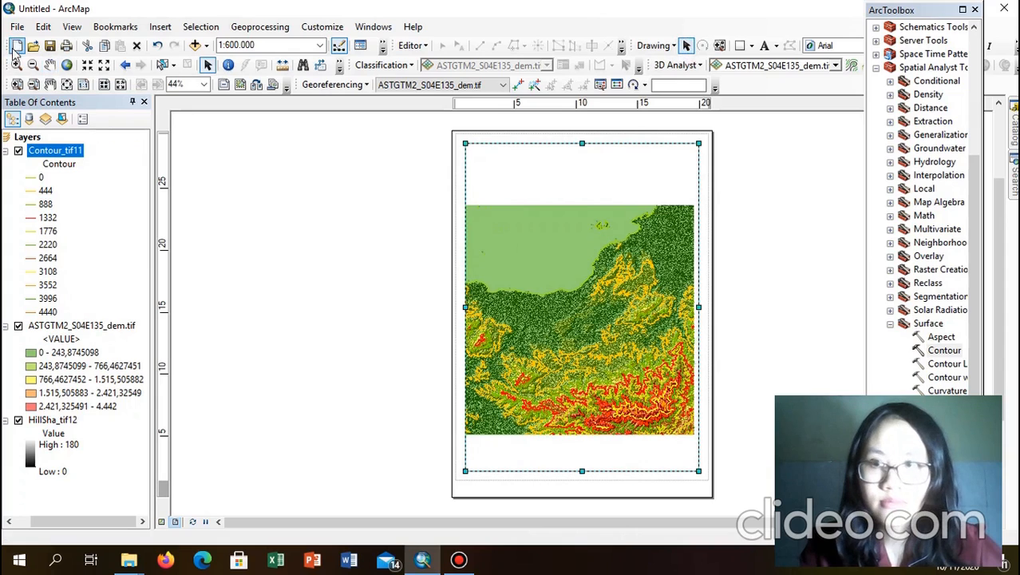
# Step: Zoom the map further in, through 1:500,000 and 1:400,000, to 1:300,000
pyautogui.click(16, 64)
pyautogui.click(499, 297)
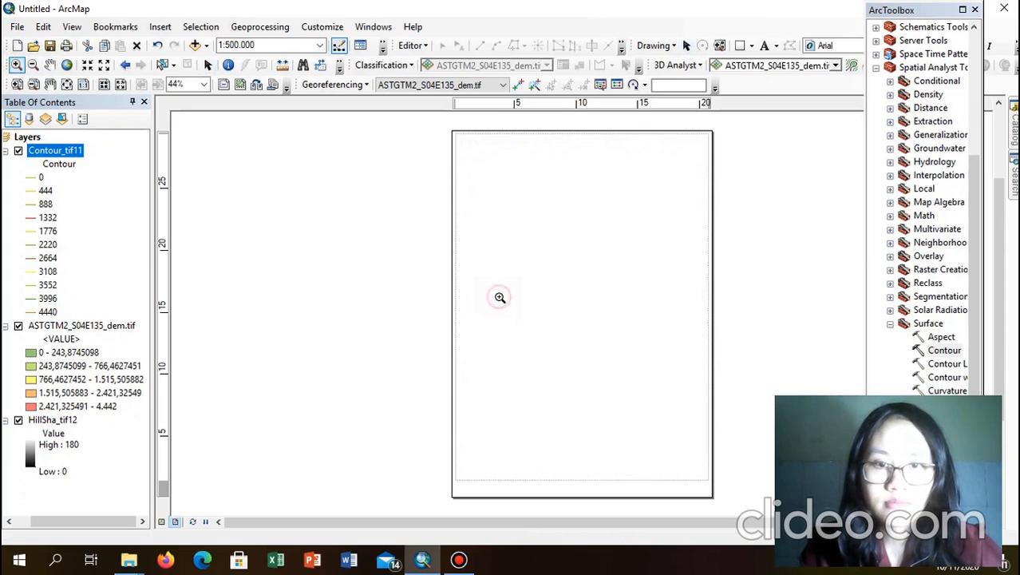
pyautogui.click(573, 316)
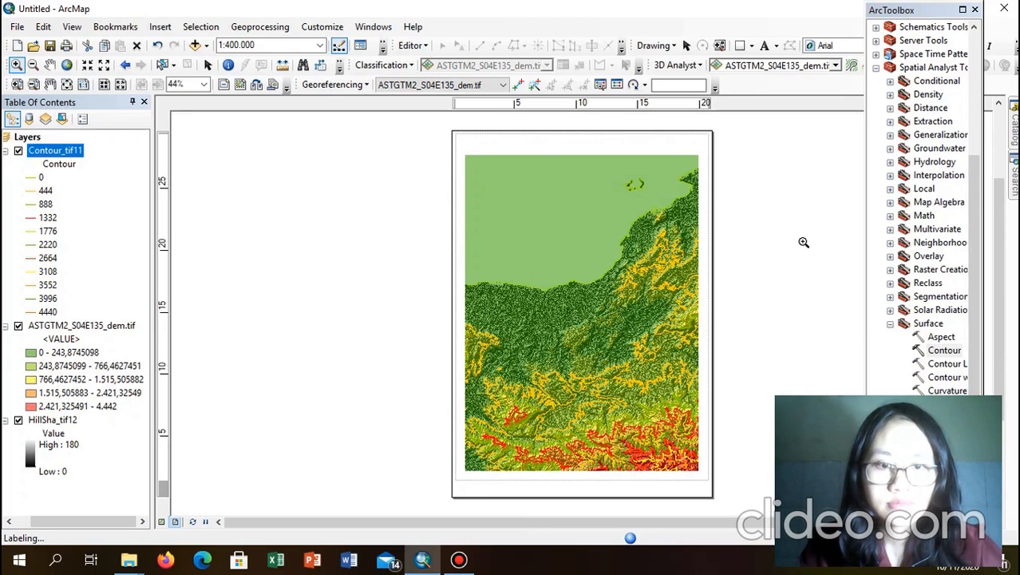
pyautogui.click(651, 263)
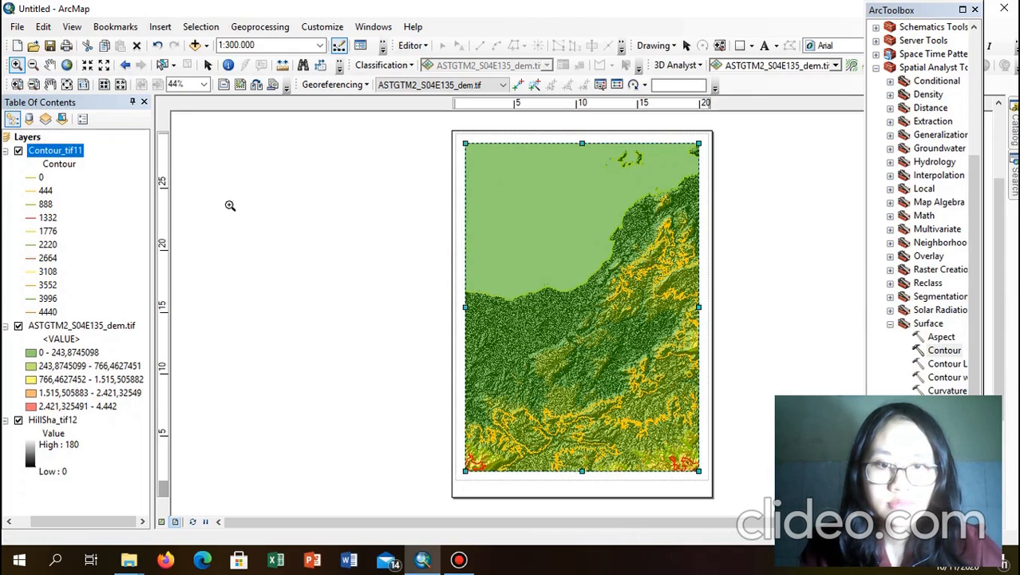
# Step: Pan the terrain so the red southern highlands fill the data frame, then deselect it
pyautogui.click(49, 65)
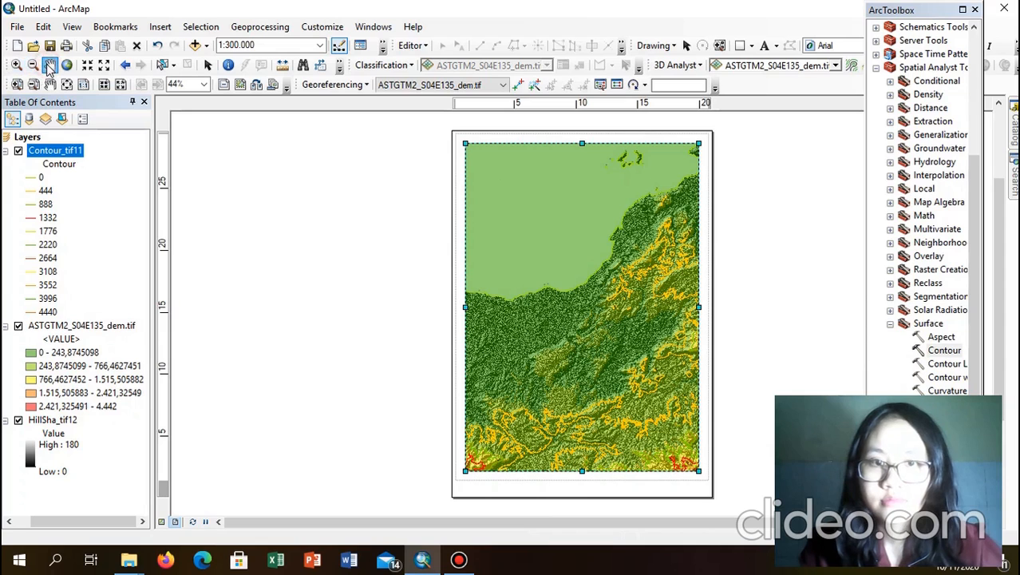
pyautogui.moveTo(604, 404); pyautogui.dragTo(601, 360)
pyautogui.moveTo(656, 433); pyautogui.dragTo(656, 400)
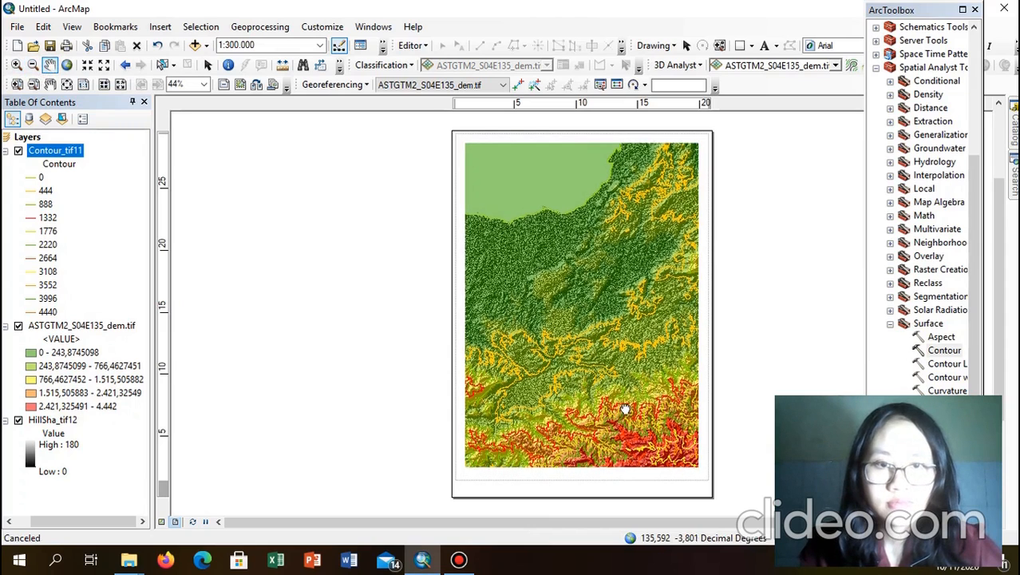
pyautogui.moveTo(653, 417); pyautogui.dragTo(645, 359)
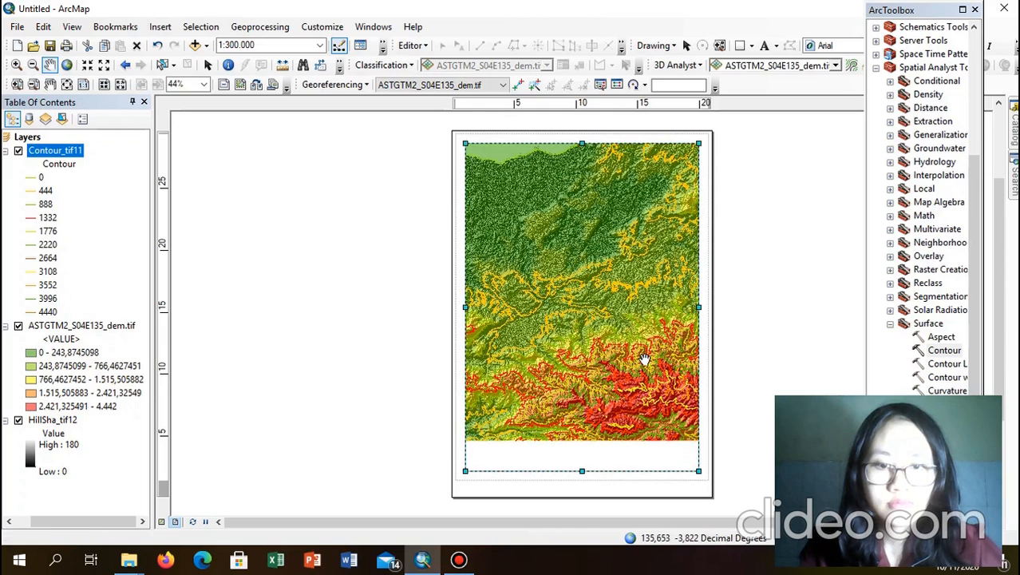
pyautogui.moveTo(646, 360); pyautogui.dragTo(649, 391)
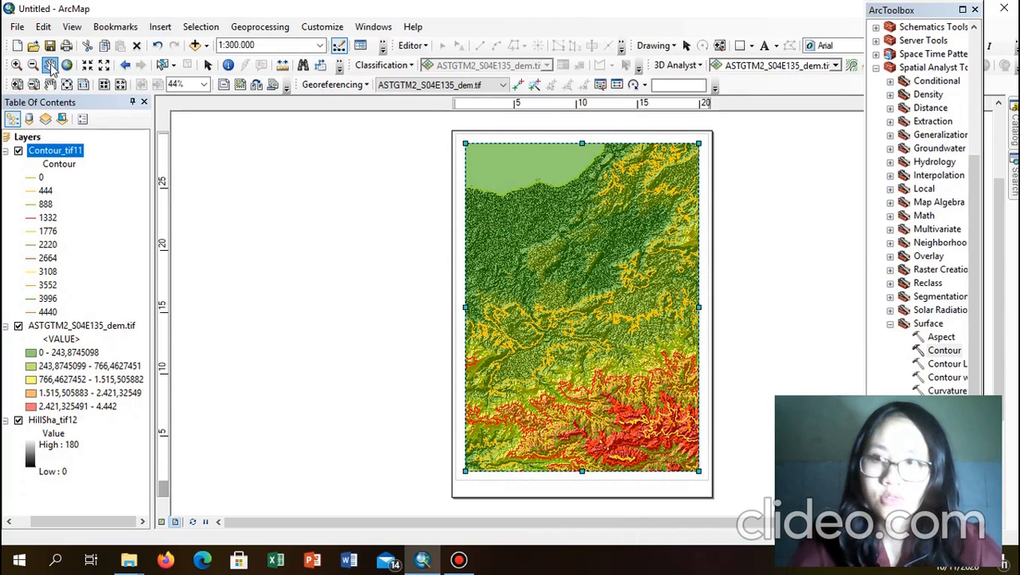
pyautogui.click(686, 46)
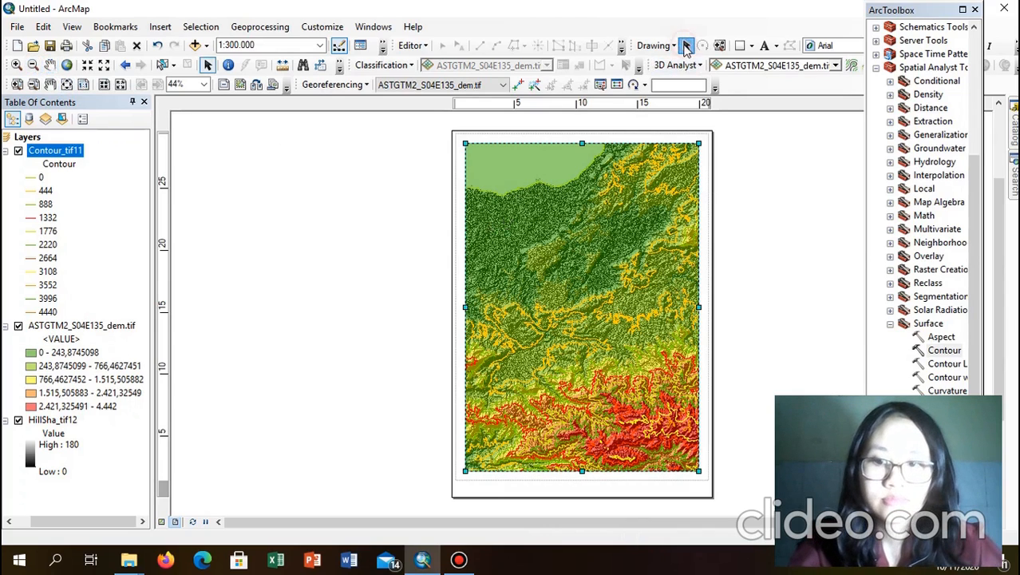
pyautogui.click(391, 189)
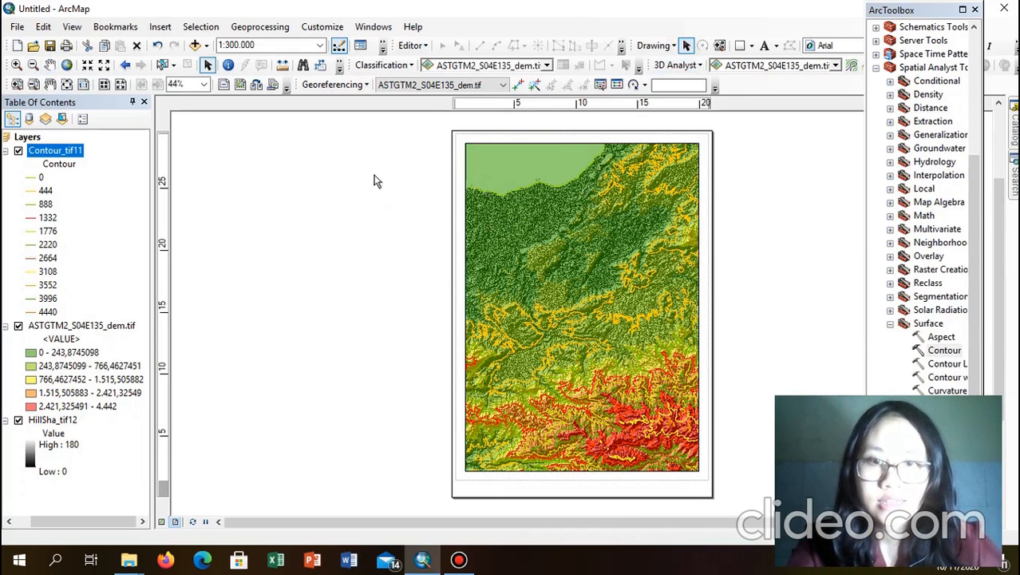
pyautogui.click(68, 46)
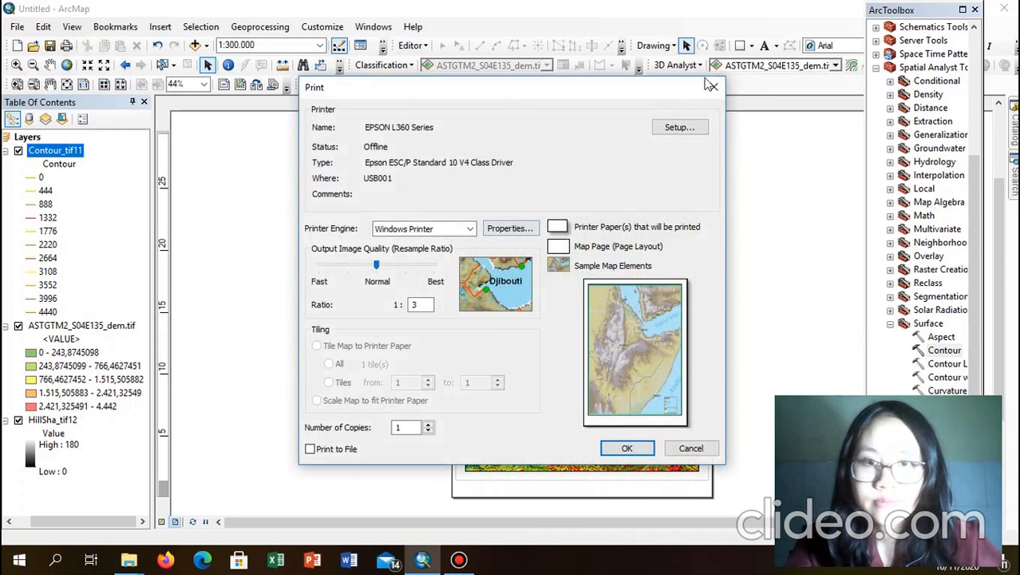
# Step: Set the layout page to landscape, no longer using printer paper settings, and confirm the Print dialog
pyautogui.click(677, 130)
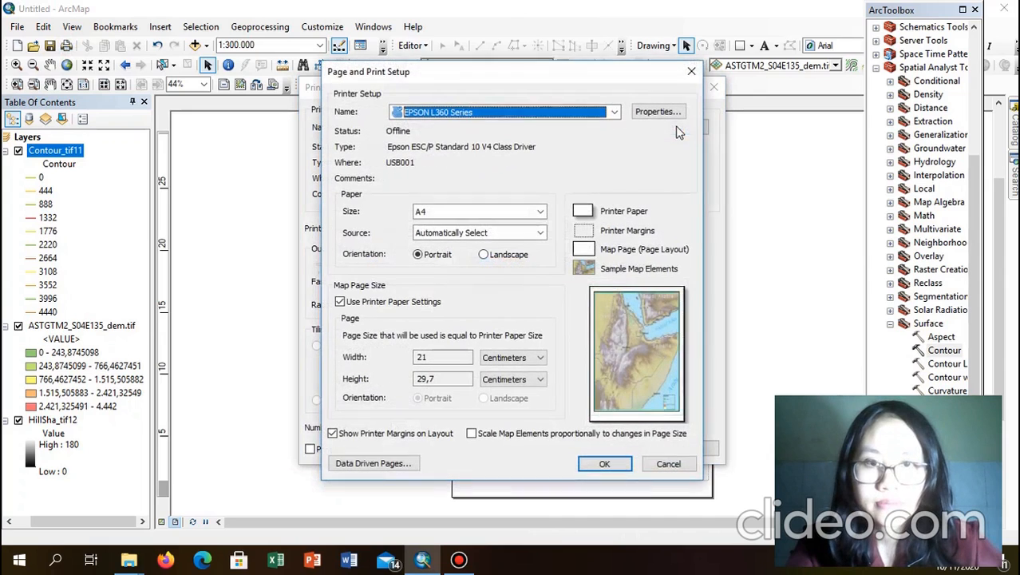
pyautogui.click(484, 255)
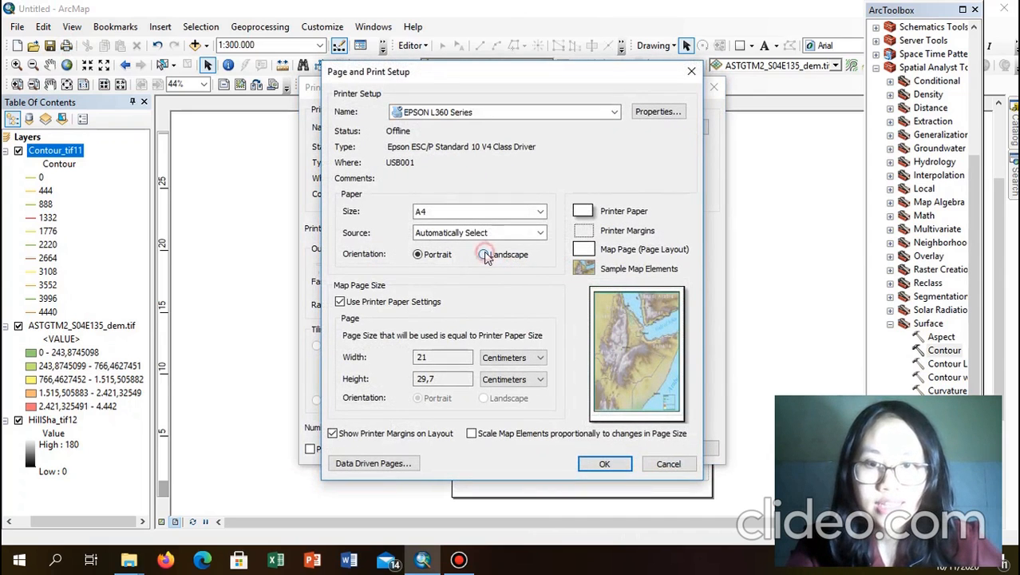
pyautogui.click(340, 303)
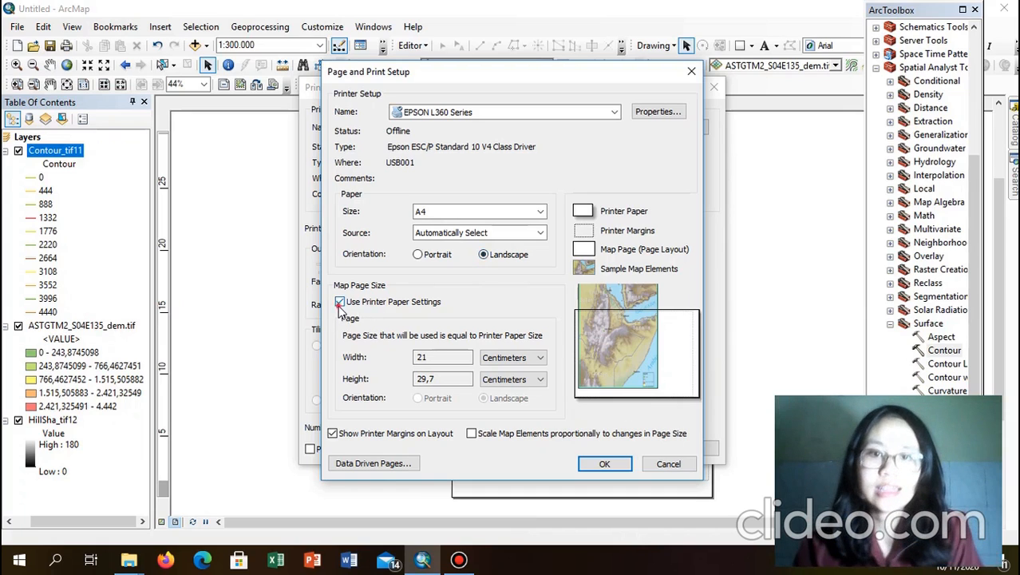
pyautogui.click(605, 464)
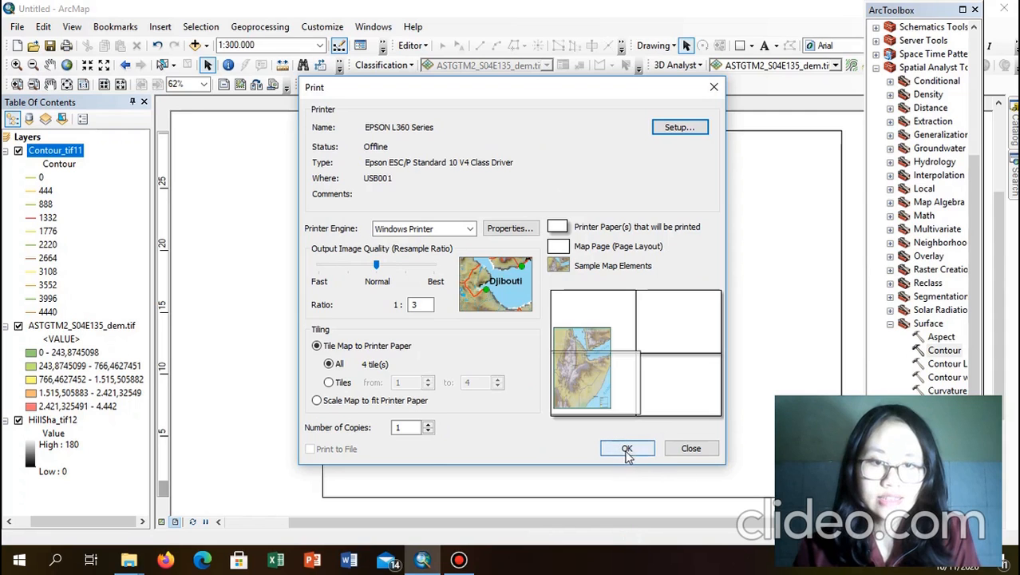
pyautogui.click(627, 449)
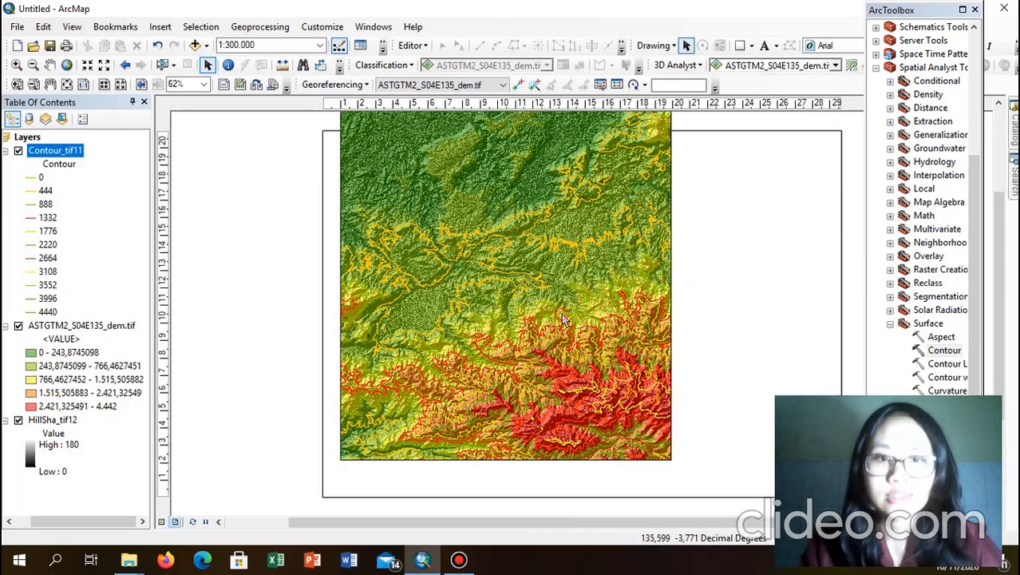
# Step: Move the map data frame into the top-left area of the landscape page
pyautogui.click(551, 274)
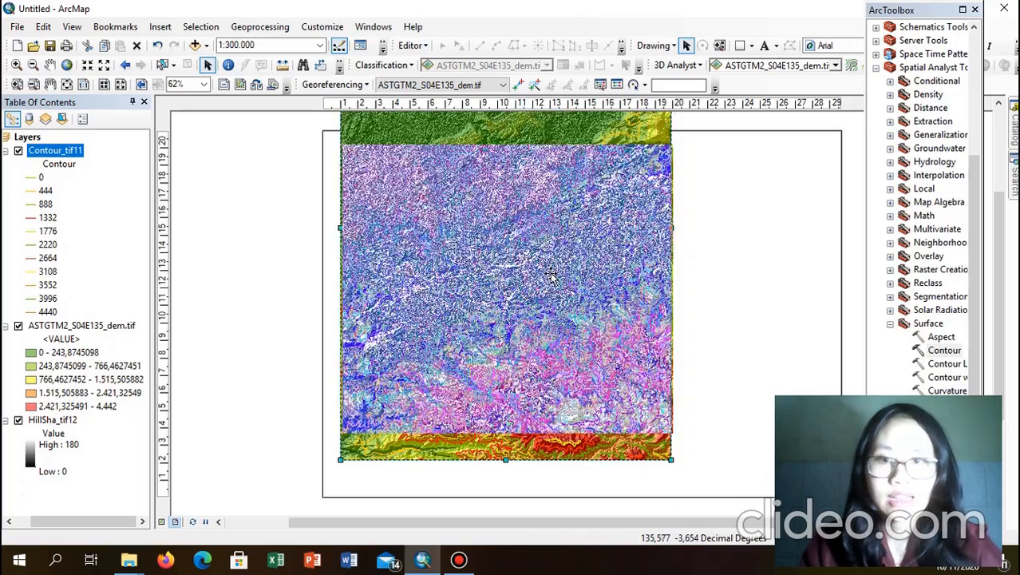
pyautogui.moveTo(551, 274); pyautogui.dragTo(558, 319)
pyautogui.moveTo(568, 179); pyautogui.dragTo(567, 216)
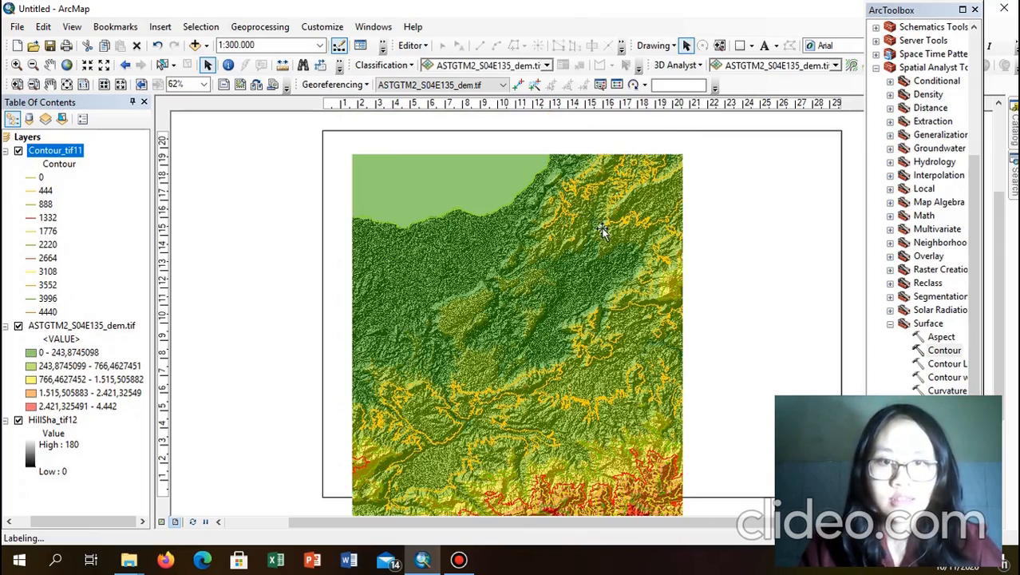
pyautogui.click(605, 227)
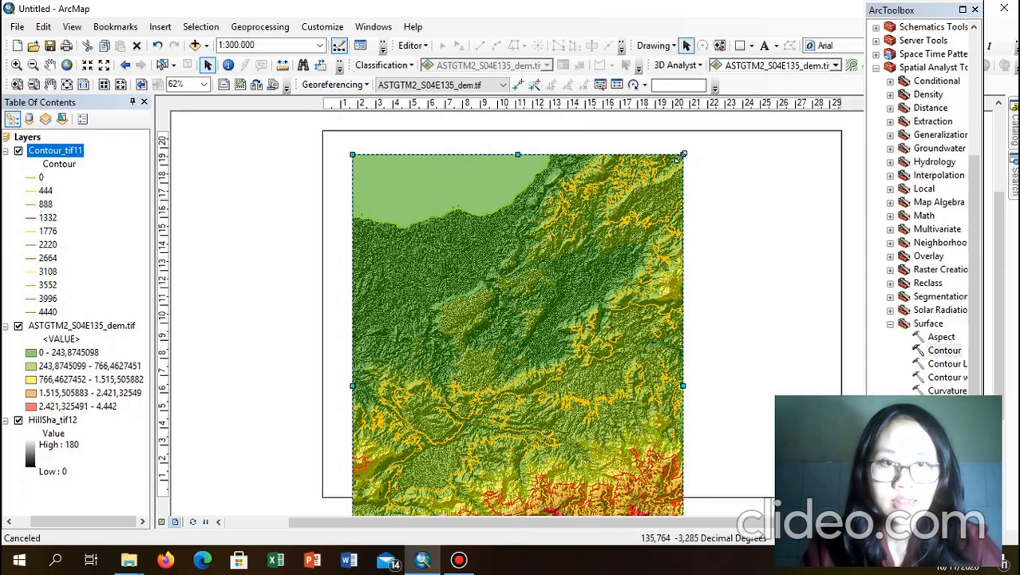
pyautogui.moveTo(587, 260); pyautogui.dragTo(584, 258)
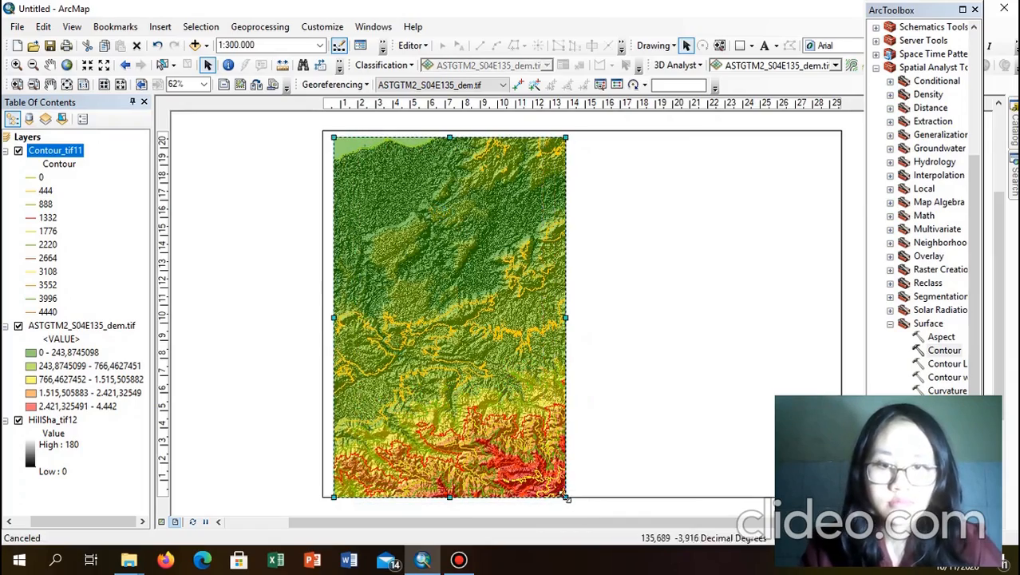
# Step: Resize the data frame: shorten it slightly, widen it rightward, and extend it to the bottom border
pyautogui.moveTo(566, 497); pyautogui.dragTo(562, 478)
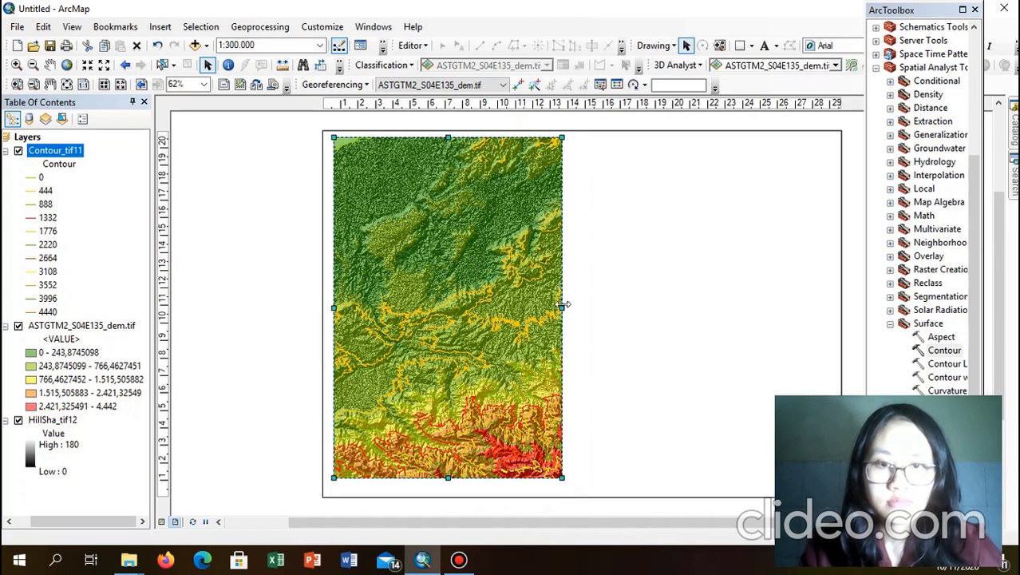
pyautogui.moveTo(562, 307); pyautogui.dragTo(612, 328)
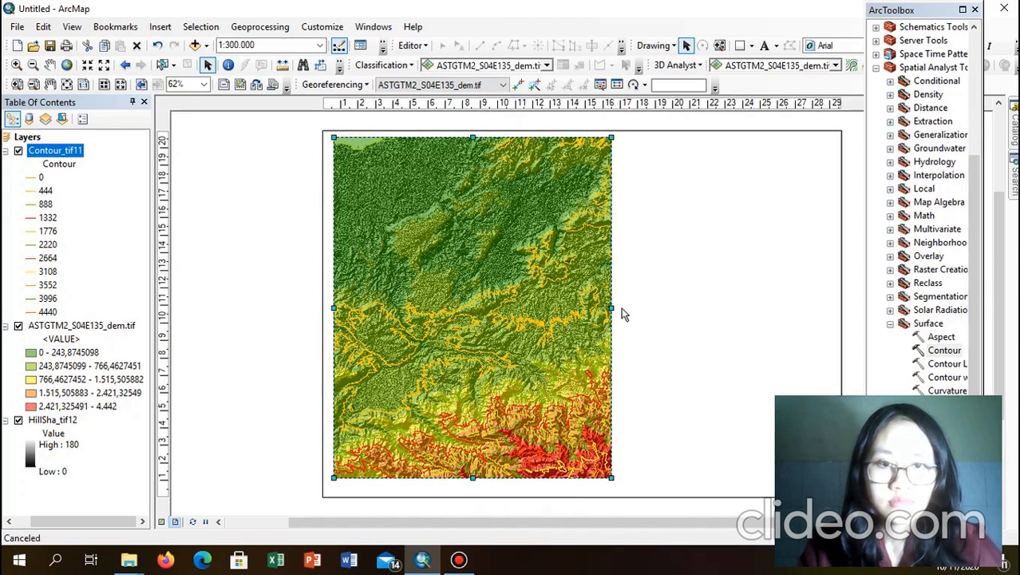
pyautogui.moveTo(614, 308); pyautogui.dragTo(620, 308)
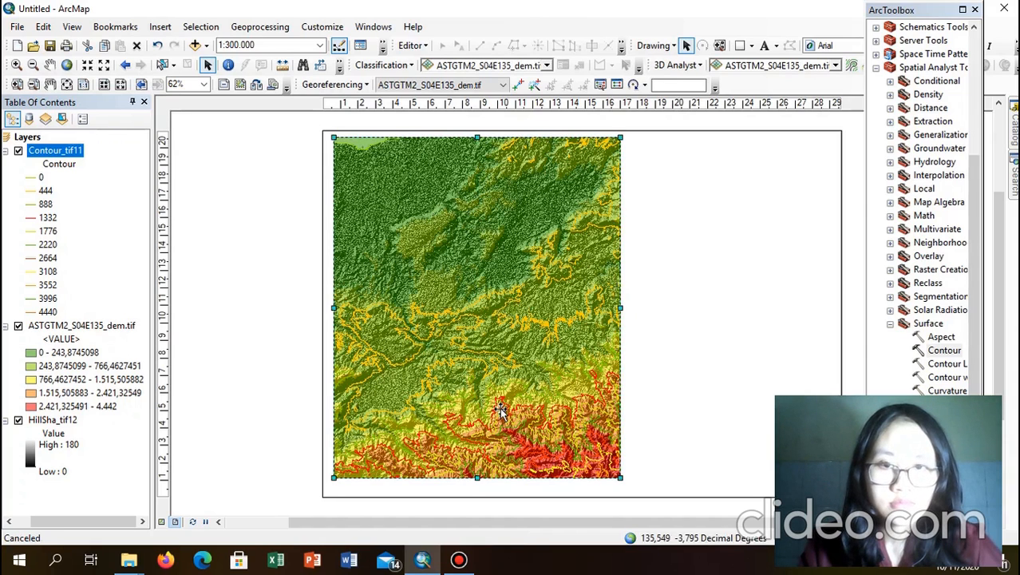
pyautogui.moveTo(477, 480); pyautogui.dragTo(478, 488)
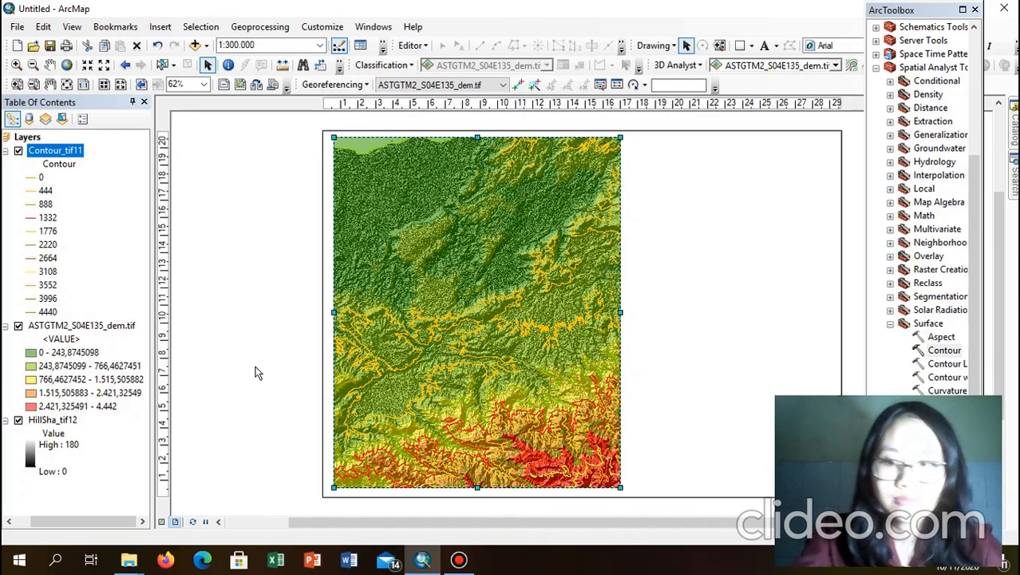
# Step: Adjust the data frame's left edge slightly, then deselect the frame
pyautogui.click(286, 271)
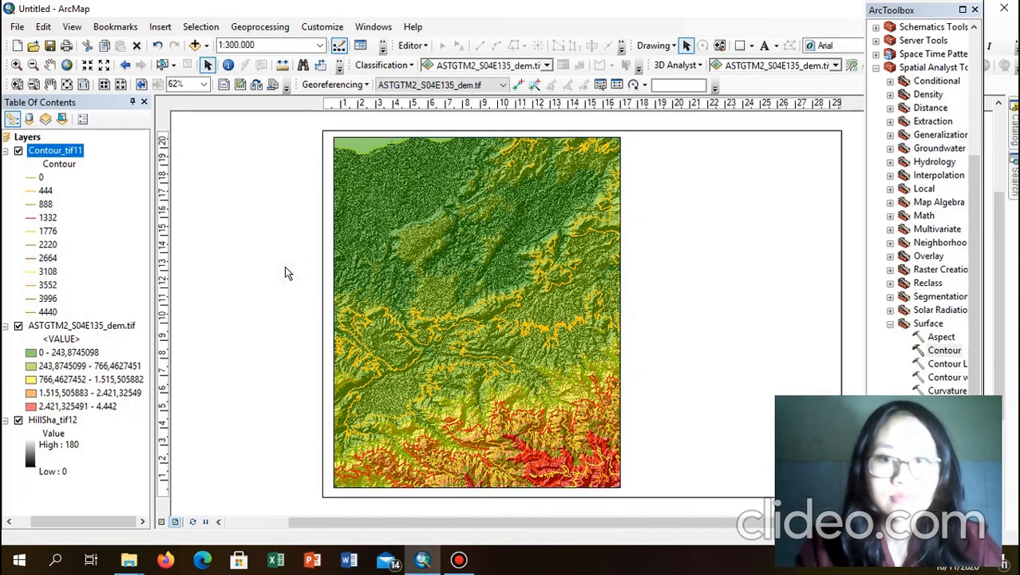
pyautogui.click(563, 249)
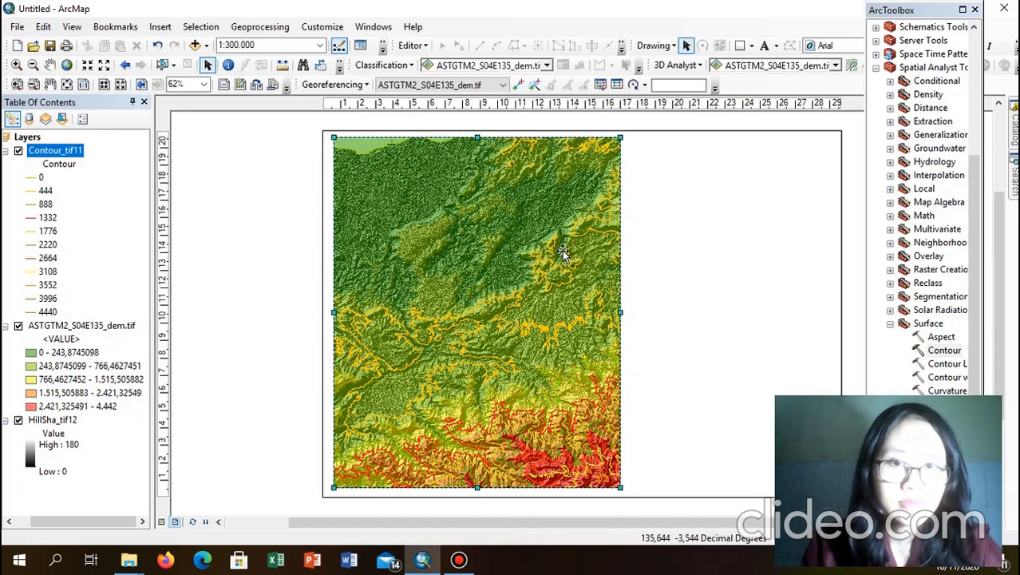
pyautogui.click(301, 274)
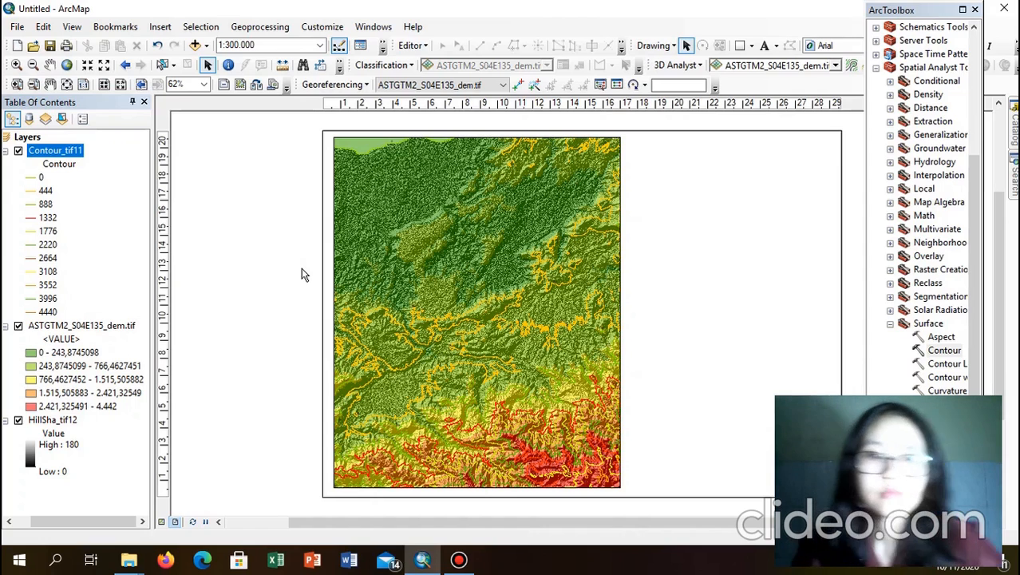
pyautogui.click(389, 289)
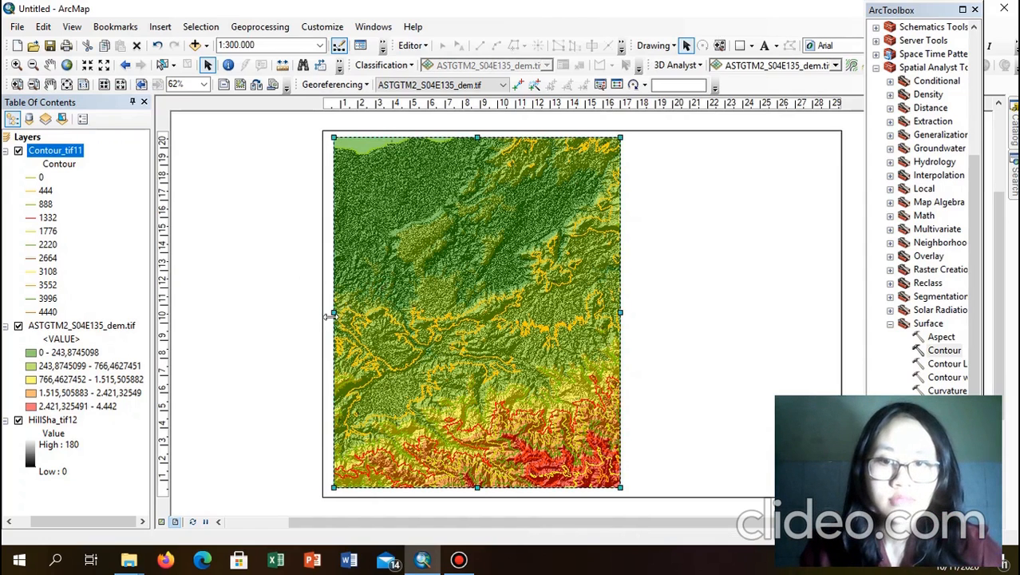
pyautogui.moveTo(334, 312)
pyautogui.mouseDown()
pyautogui.moveTo(320, 313)
pyautogui.moveTo(330, 314)
pyautogui.mouseUp()
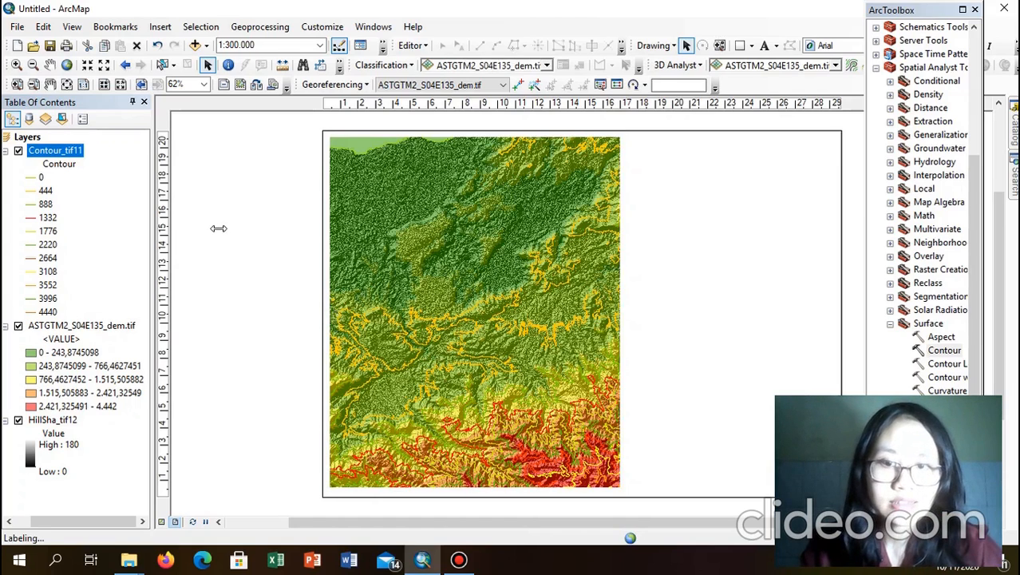
pyautogui.click(218, 228)
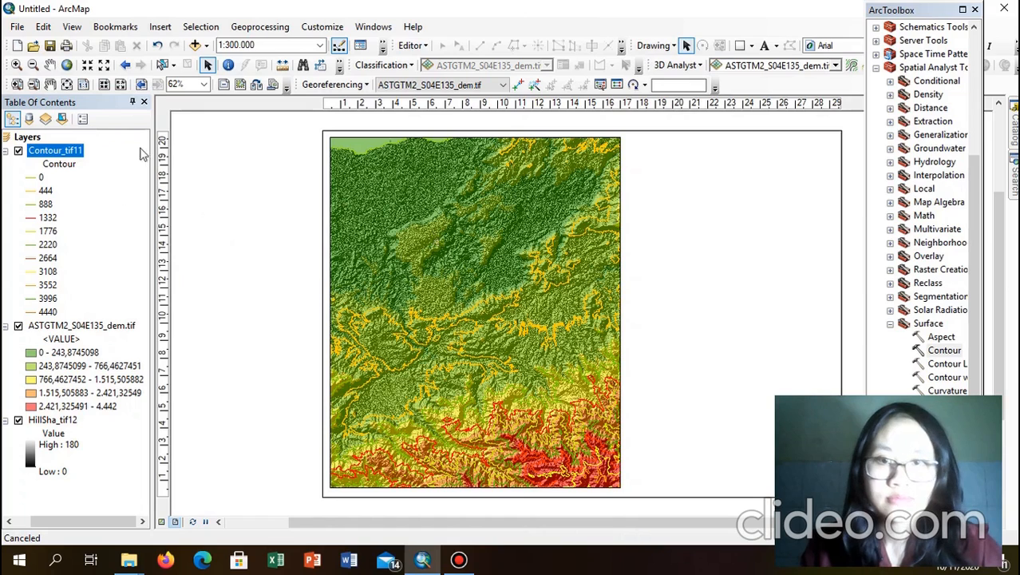
# Step: Pan the terrain and zoom out to 1:400,000 so the raster fills the frame top to bottom
pyautogui.click(50, 67)
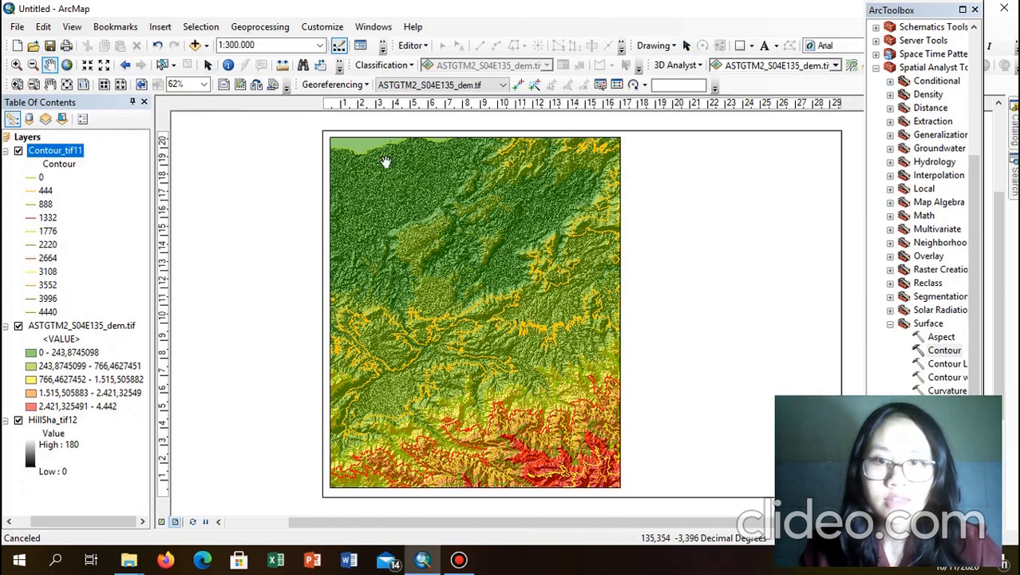
pyautogui.click(410, 173)
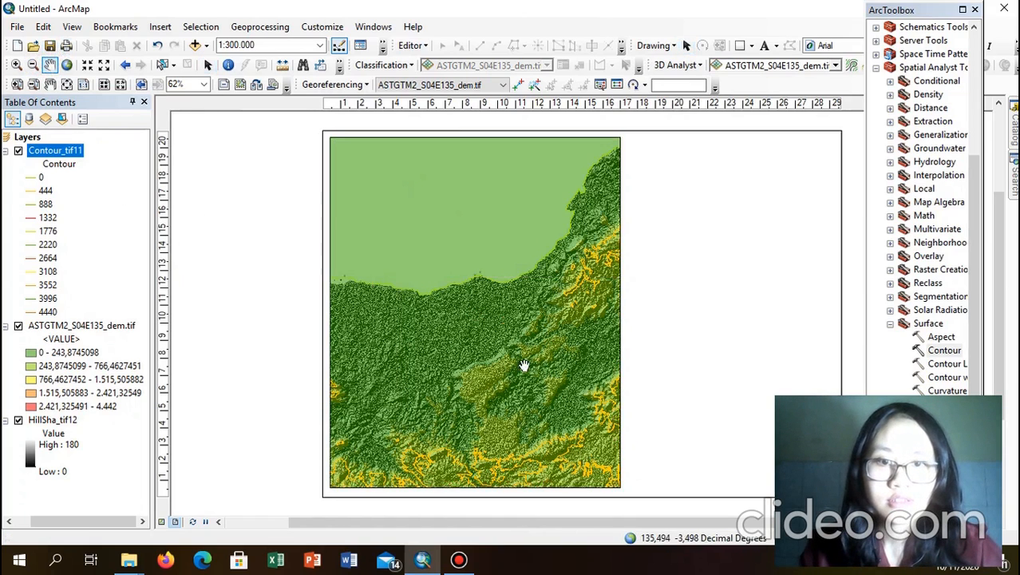
pyautogui.moveTo(538, 412); pyautogui.dragTo(533, 372)
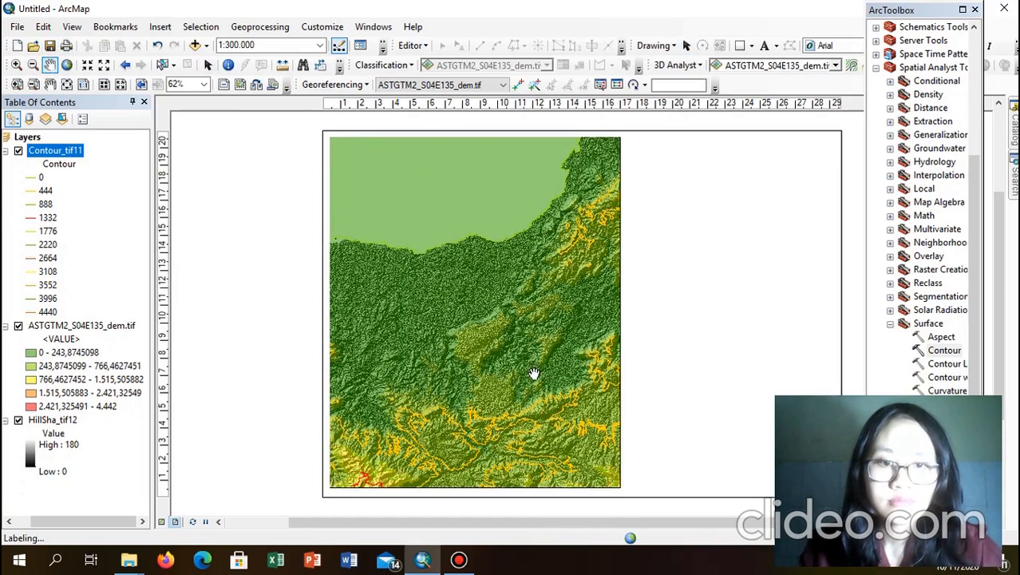
pyautogui.moveTo(551, 463); pyautogui.dragTo(545, 366)
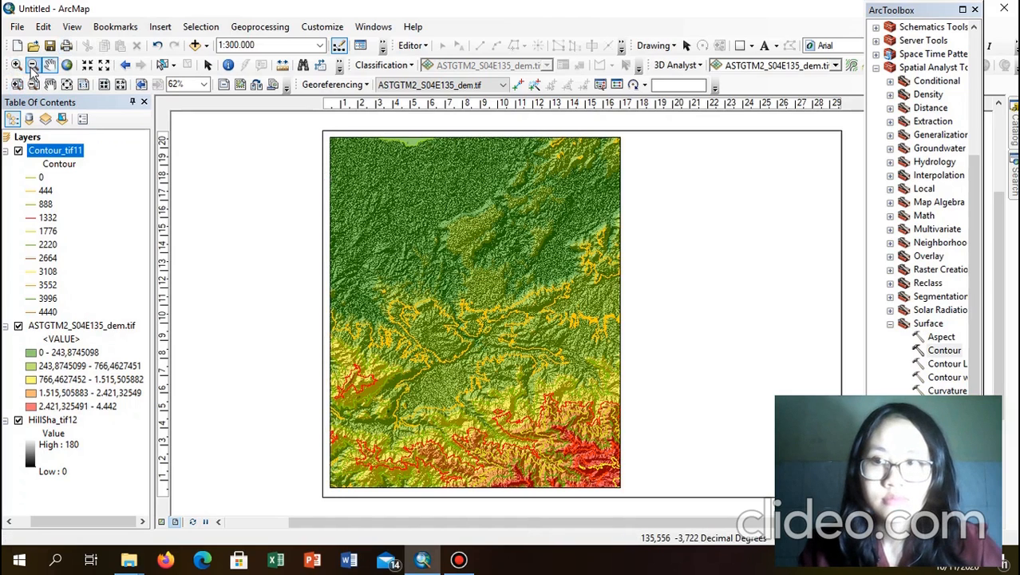
pyautogui.click(32, 66)
pyautogui.click(530, 361)
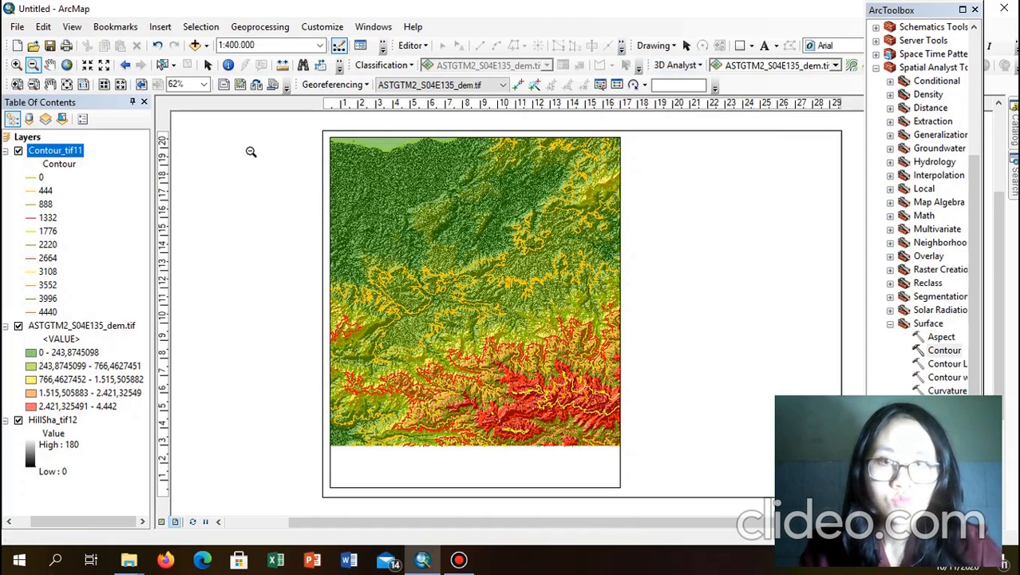
pyautogui.click(49, 64)
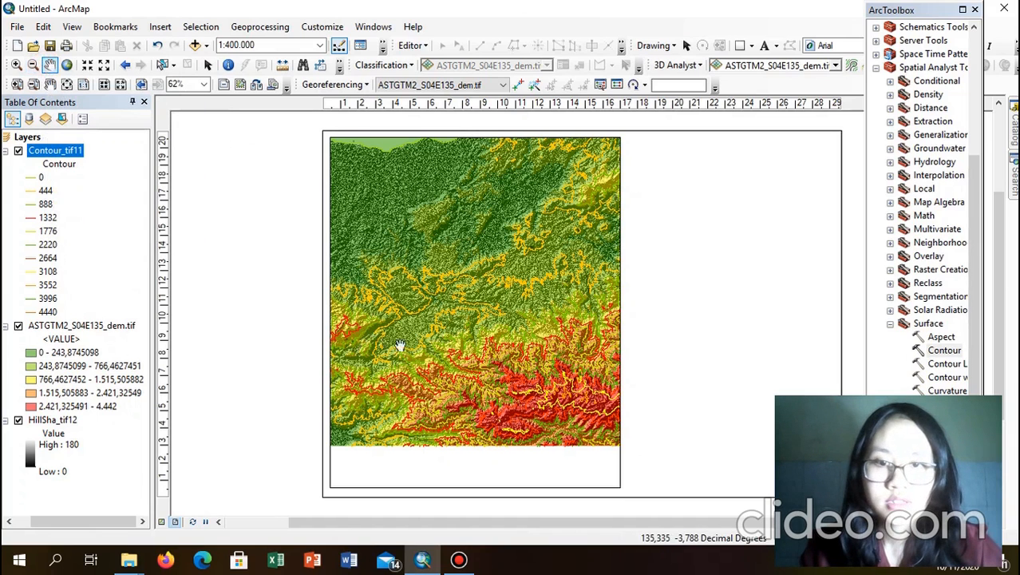
pyautogui.moveTo(465, 371); pyautogui.dragTo(467, 415)
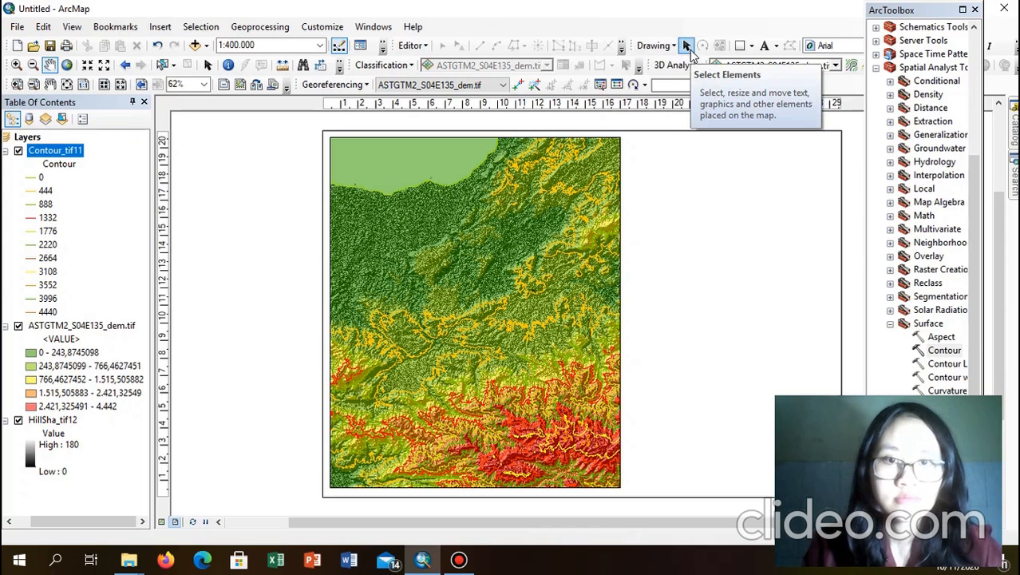
pyautogui.click(689, 48)
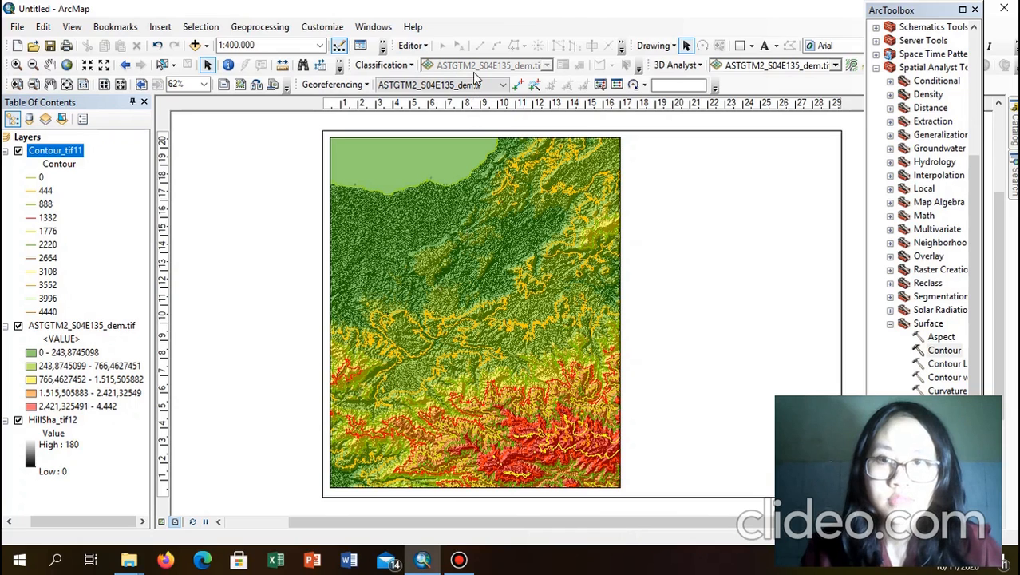
pyautogui.click(321, 27)
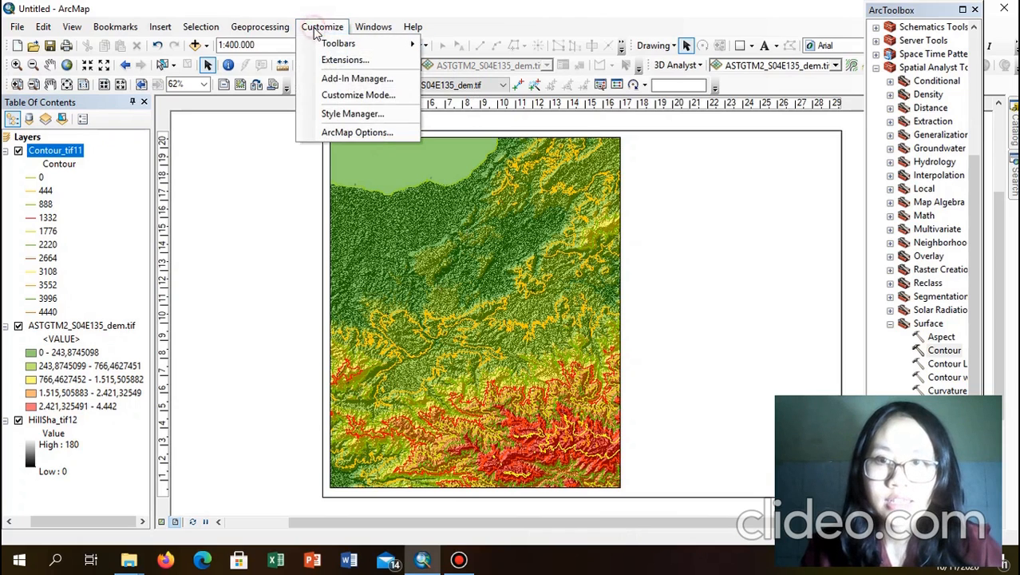
pyautogui.moveTo(332, 46)
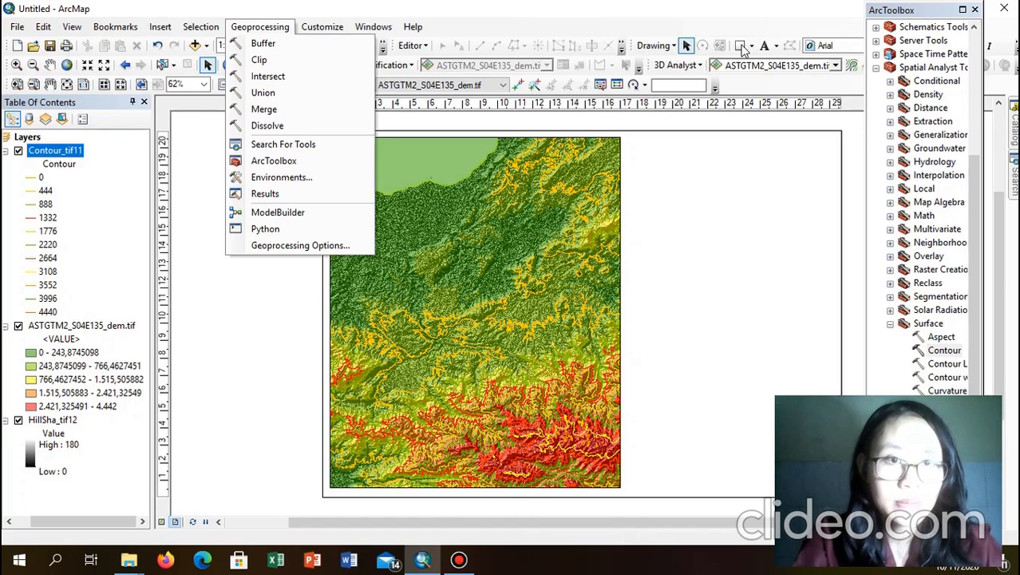
pyautogui.click(685, 11)
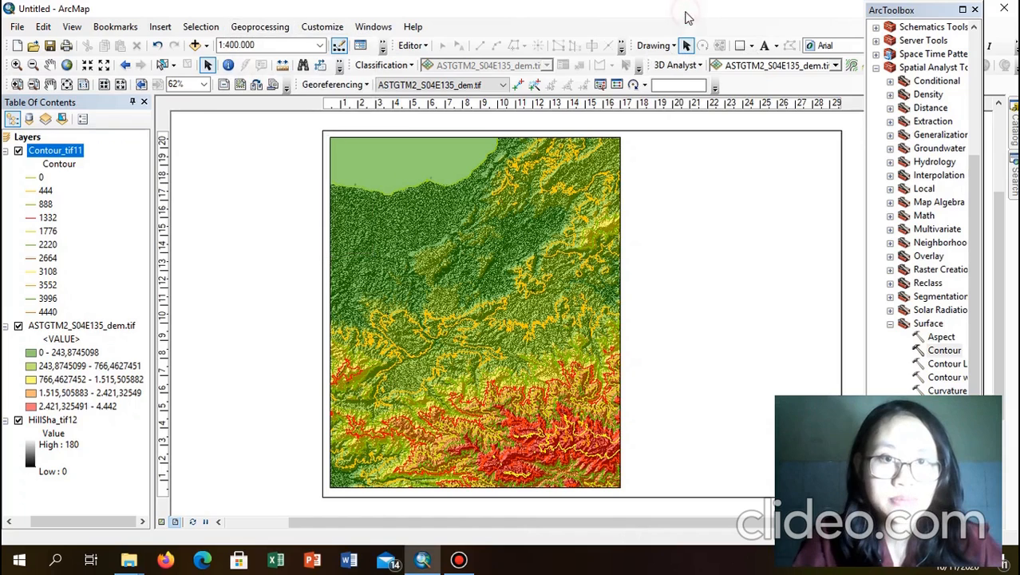
# Step: Draw a tall rectangle right of the map, aligning its top and left edges with the map frame
pyautogui.click(741, 46)
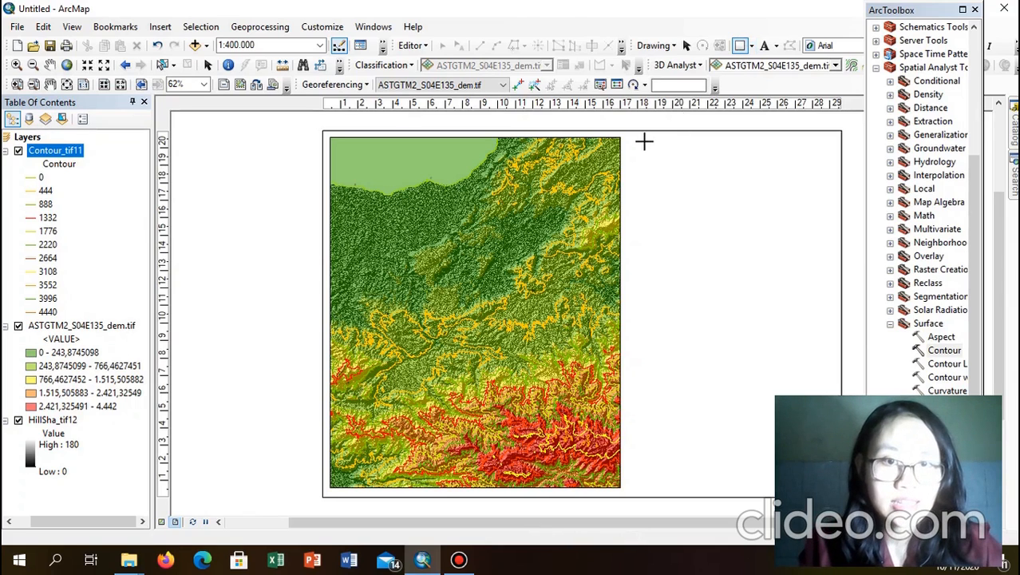
pyautogui.moveTo(642, 144); pyautogui.dragTo(829, 483)
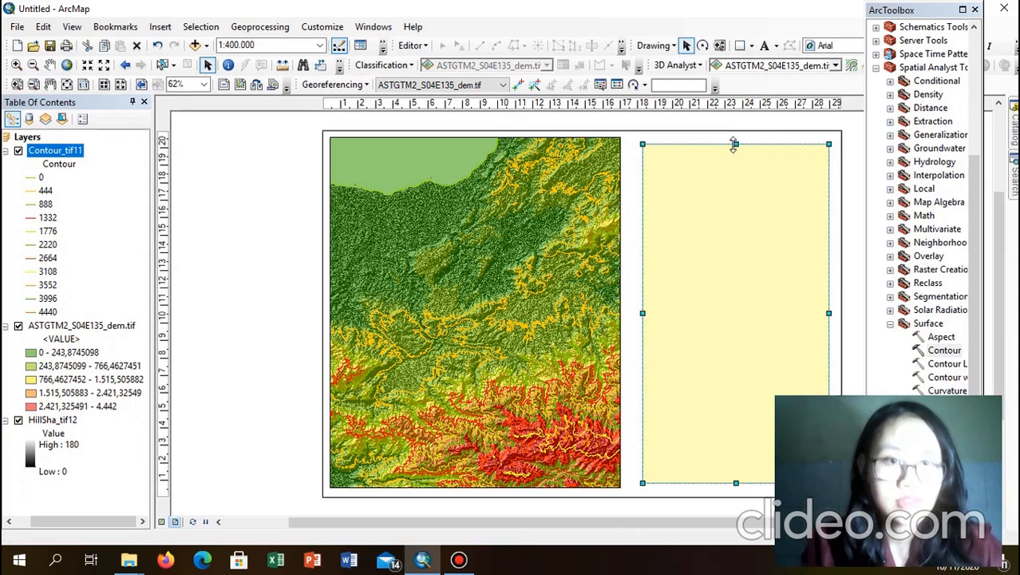
pyautogui.moveTo(736, 144); pyautogui.dragTo(736, 137)
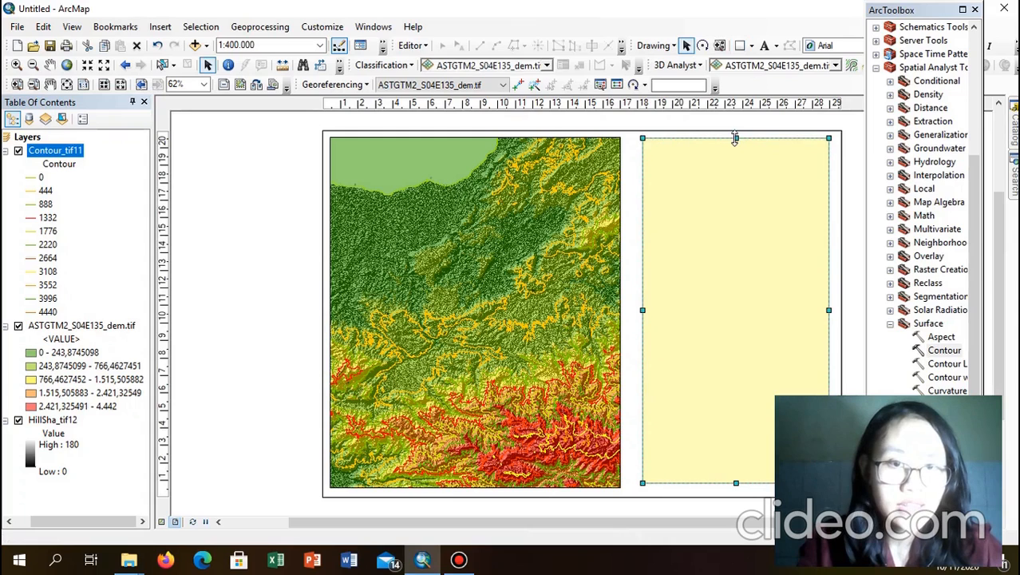
pyautogui.moveTo(643, 309); pyautogui.dragTo(639, 316)
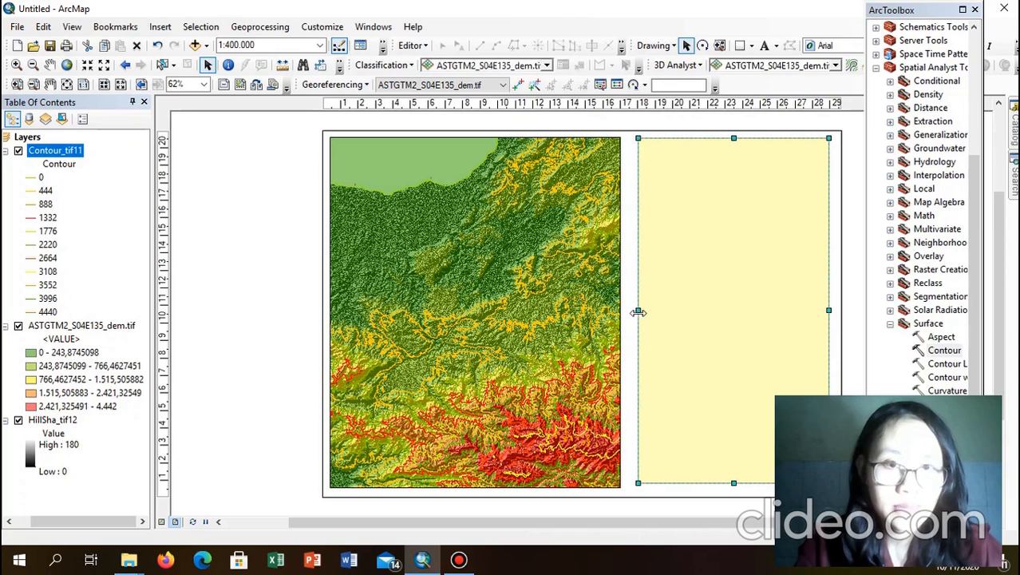
# Step: Widen the map frame toward the rectangle and extend the rectangle's bottom to match the map
pyautogui.click(592, 316)
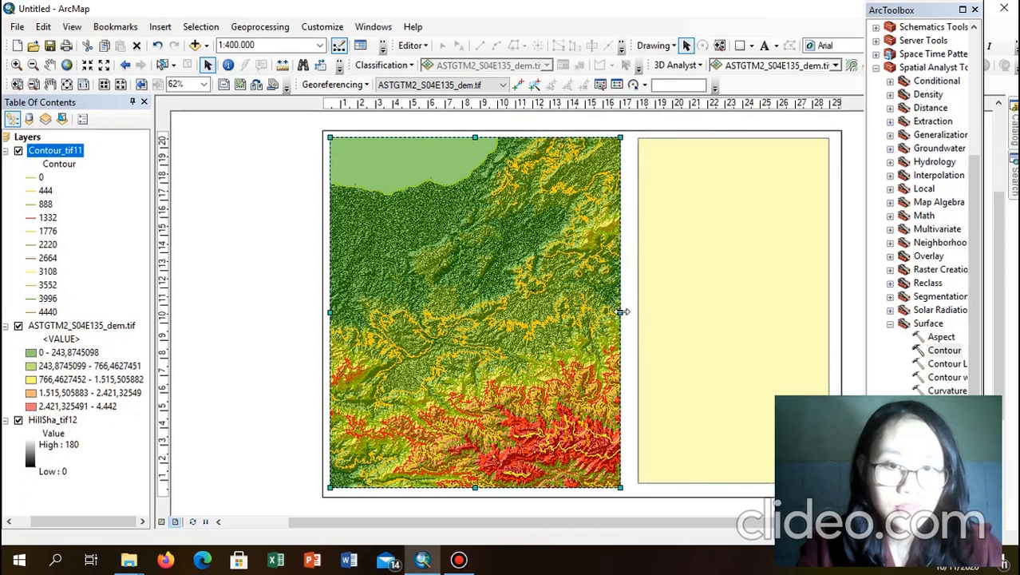
pyautogui.moveTo(623, 312); pyautogui.dragTo(627, 314)
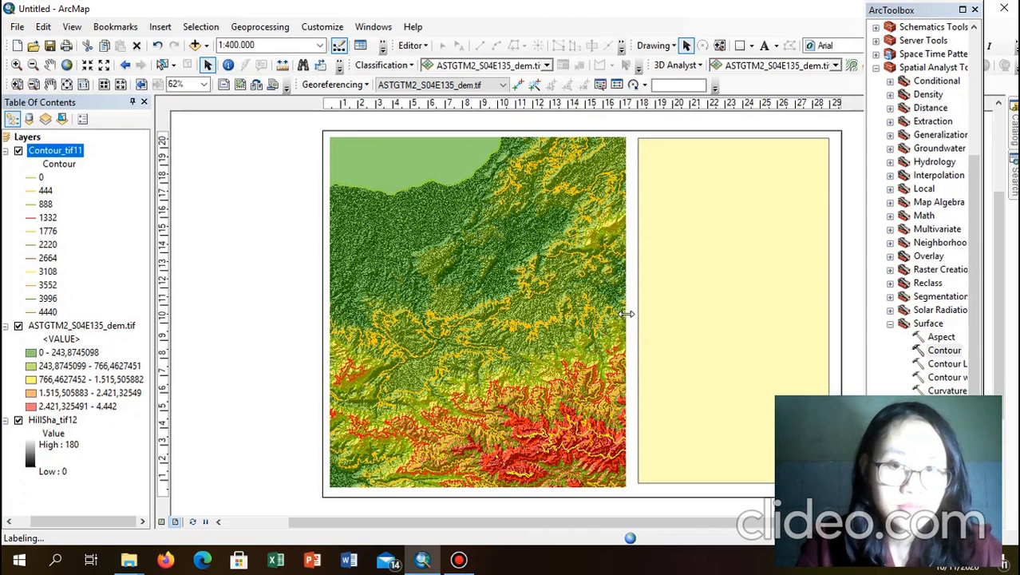
pyautogui.click(656, 427)
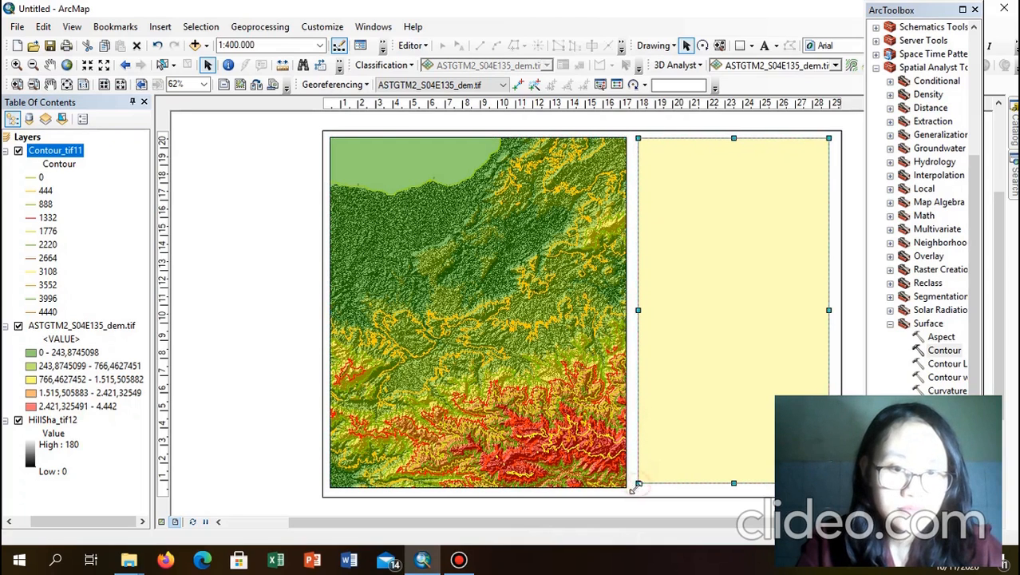
pyautogui.moveTo(638, 485); pyautogui.dragTo(636, 486)
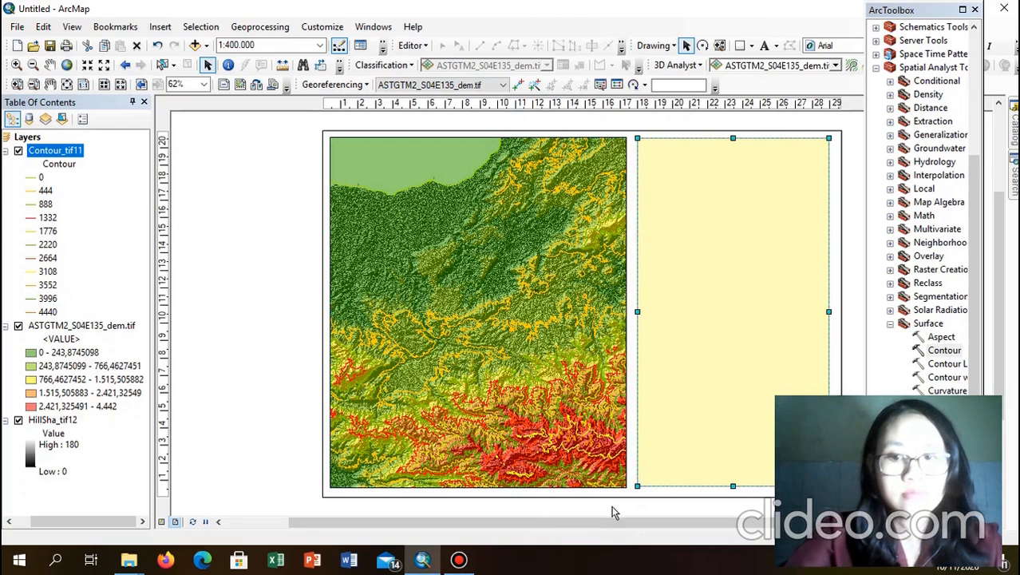
# Step: Give the side rectangle a white fill and a black outline
pyautogui.doubleClick(692, 325)
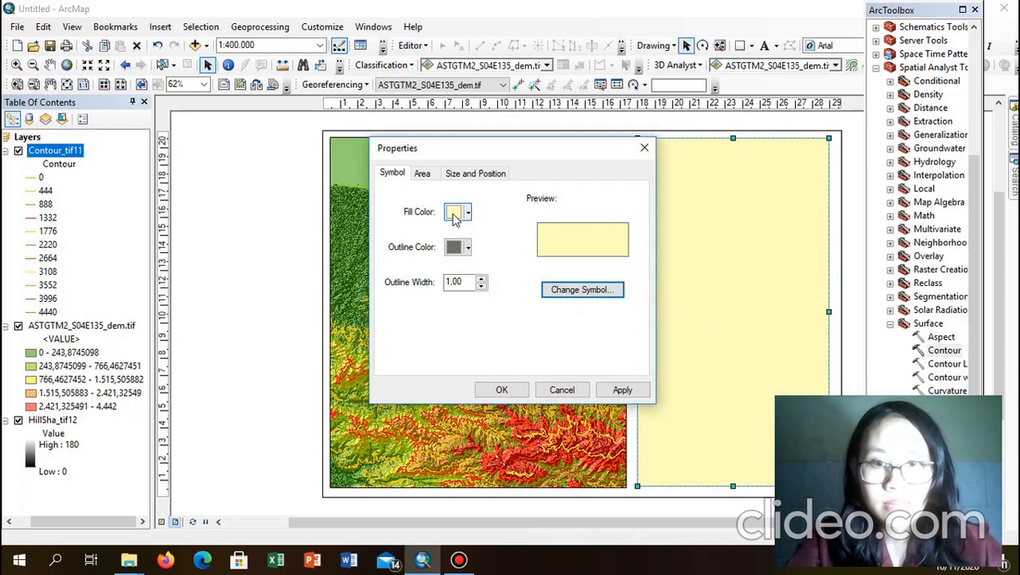
pyautogui.click(453, 214)
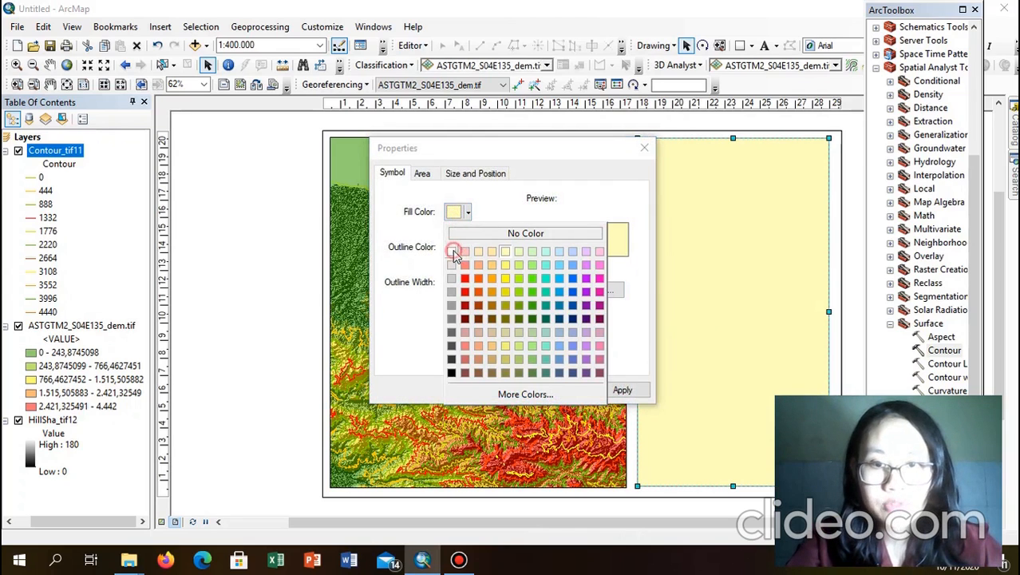
pyautogui.click(452, 252)
pyautogui.click(466, 249)
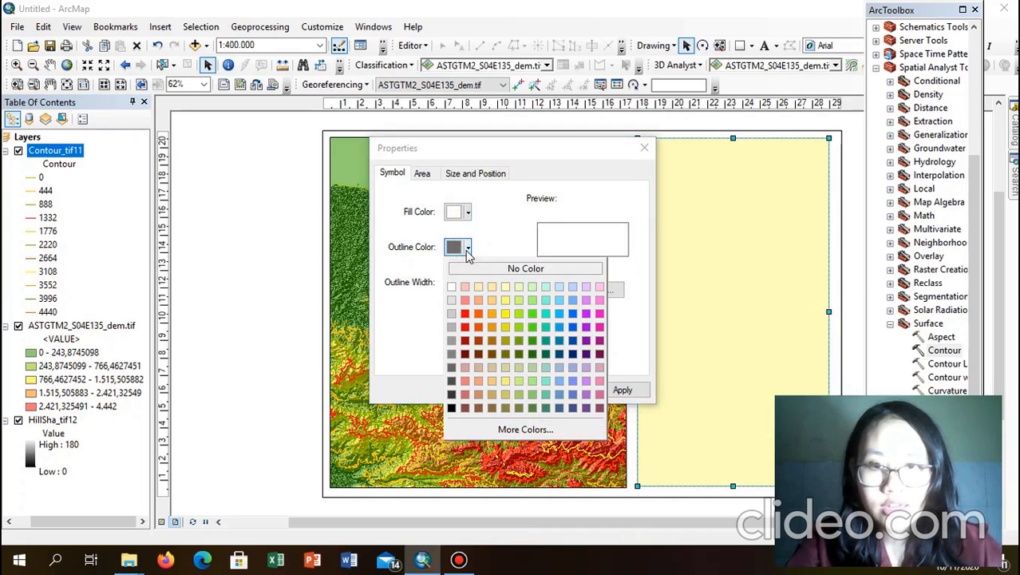
pyautogui.click(452, 407)
pyautogui.click(501, 390)
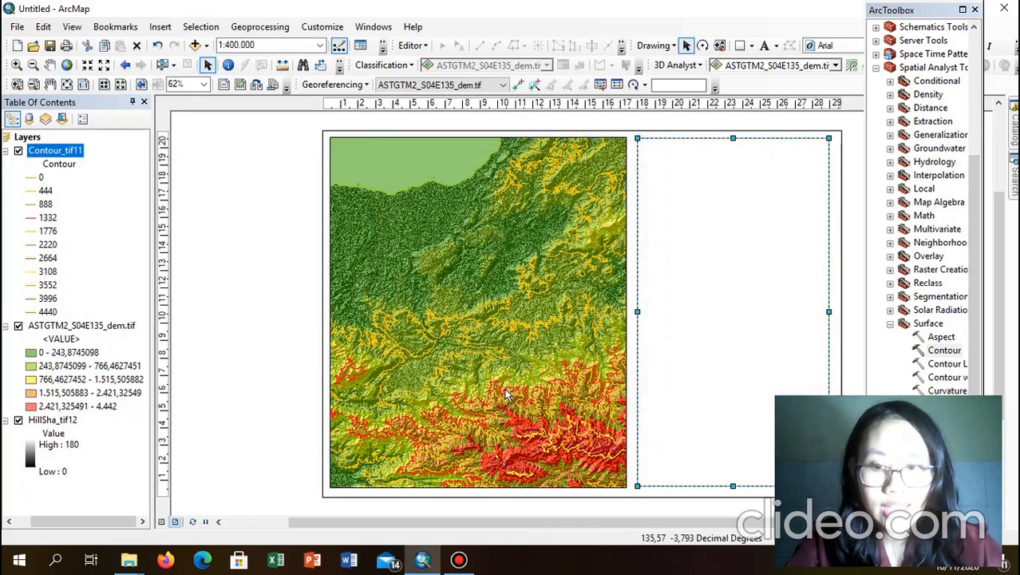
pyautogui.click(285, 198)
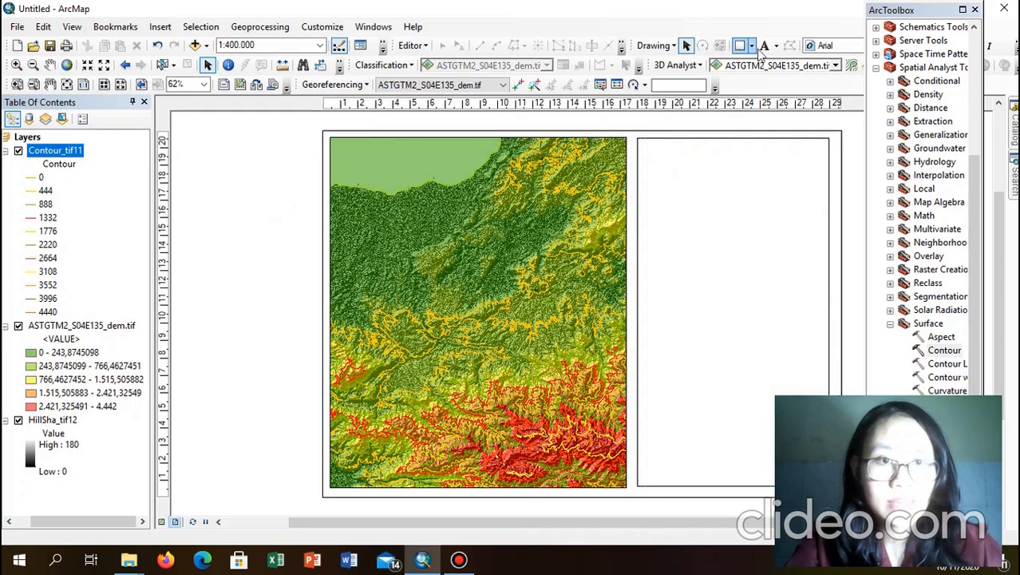
# Step: Insert a text element, undo an accidental map-frame move, and place the text atop the right panel
pyautogui.click(161, 29)
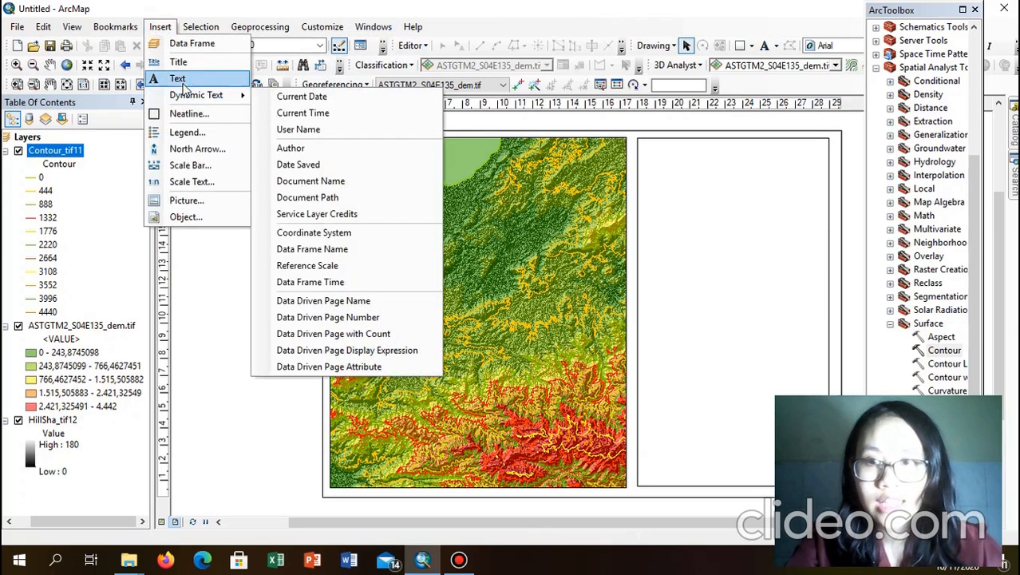
pyautogui.click(179, 79)
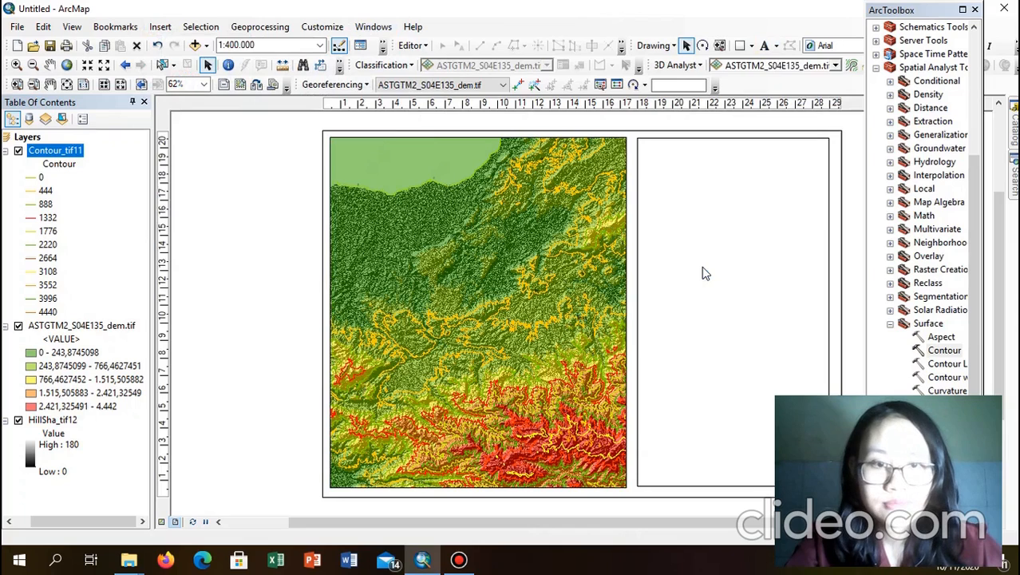
pyautogui.click(586, 317)
pyautogui.moveTo(585, 317); pyautogui.dragTo(605, 297)
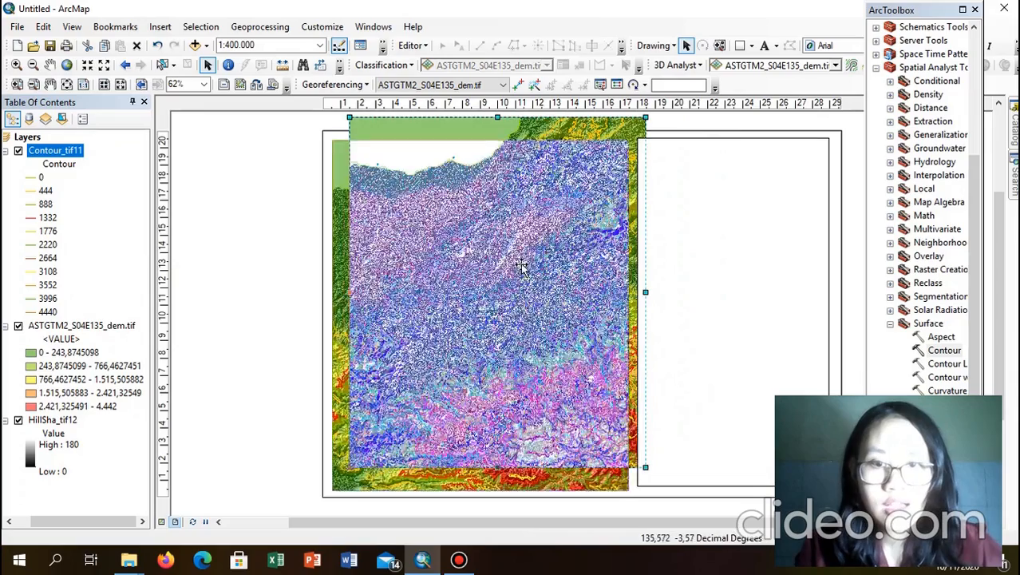
pyautogui.hotkey('ctrl', 'z')
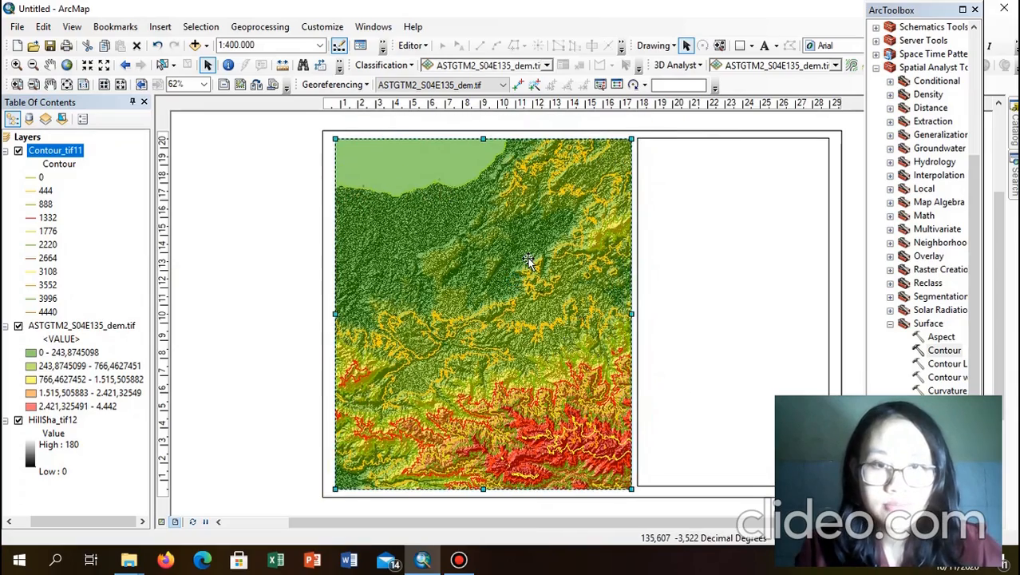
pyautogui.click(263, 235)
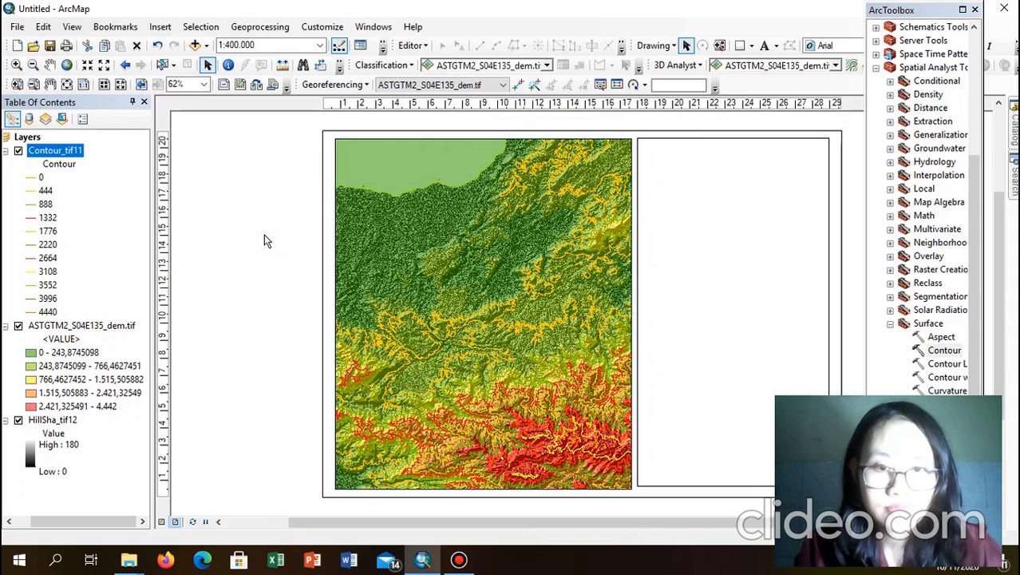
pyautogui.click(580, 316)
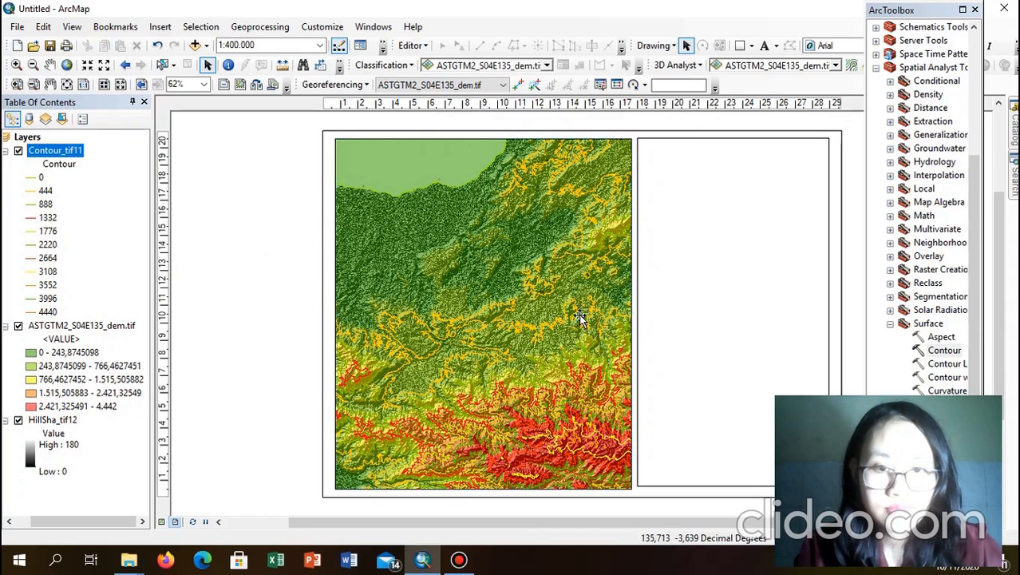
pyautogui.moveTo(581, 316); pyautogui.dragTo(661, 233)
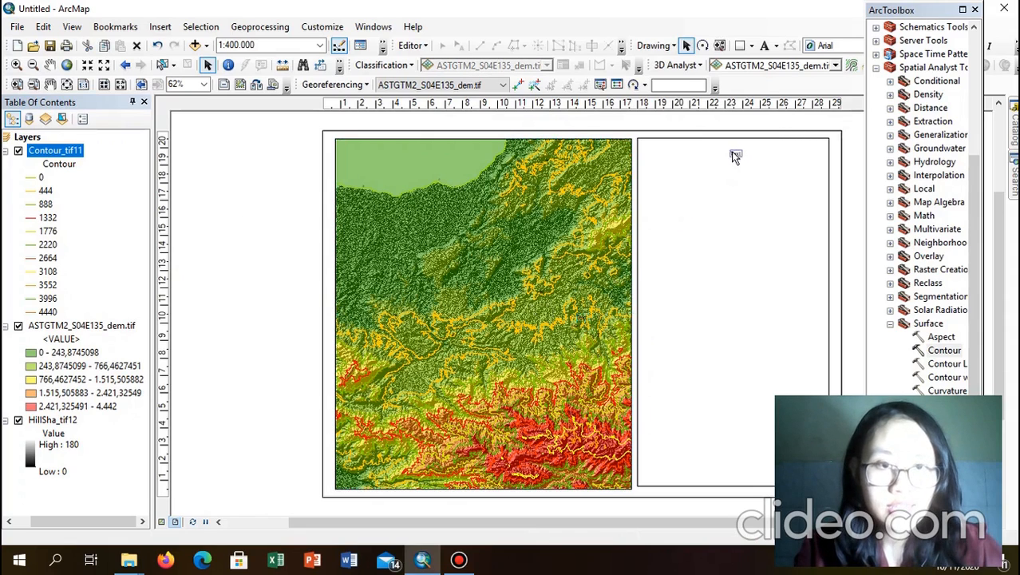
# Step: Change the text element to read 'PETA TOPOGRAFI' and 'PROVINSI PAPUA' on two lines
pyautogui.doubleClick(731, 155)
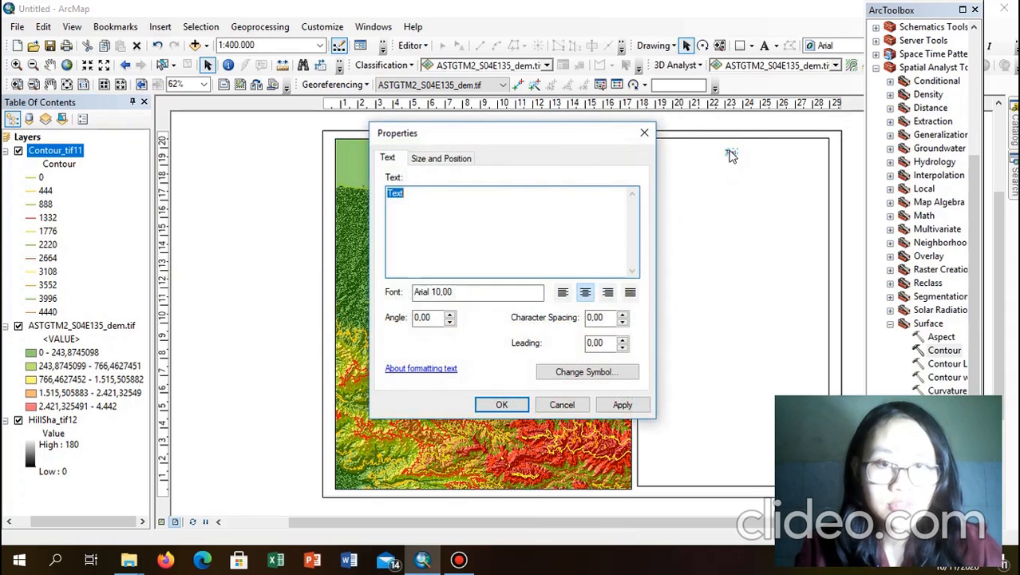
pyautogui.write('e')
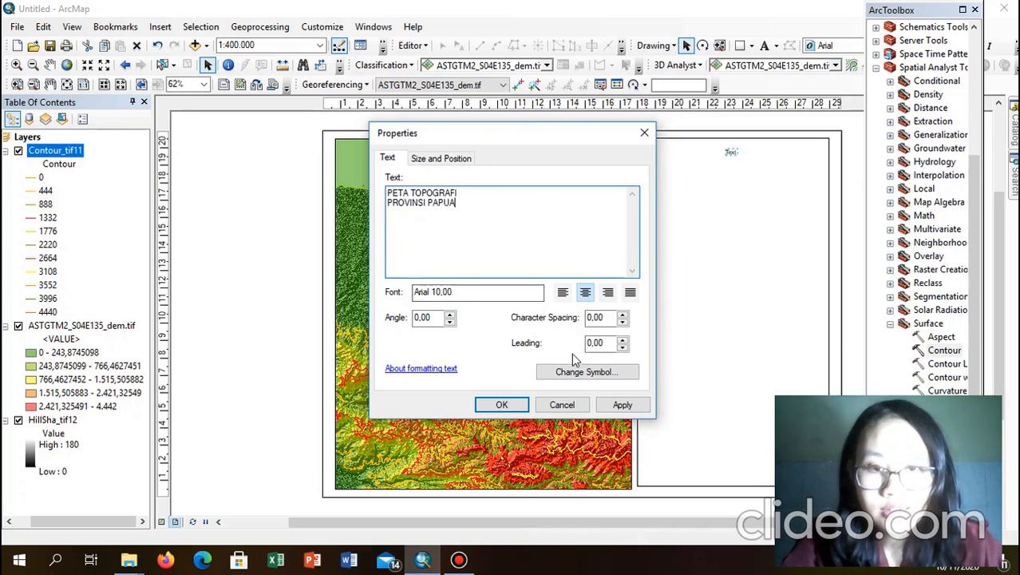
pyautogui.click(501, 405)
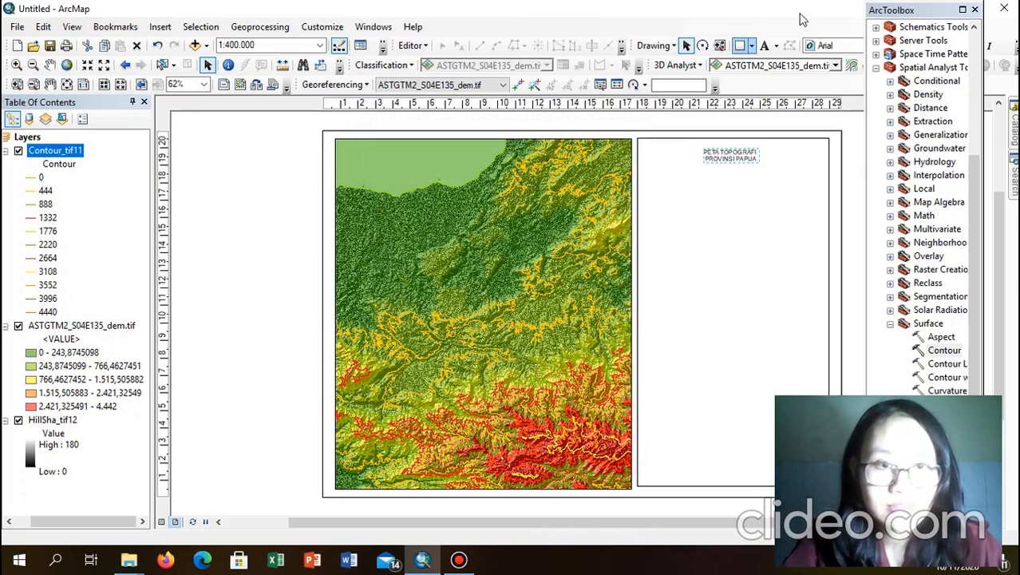
# Step: Format the title in Times New Roman, size 16, bold, after briefly trying Tahoma
pyautogui.moveTo(909, 4); pyautogui.dragTo(918, 203)
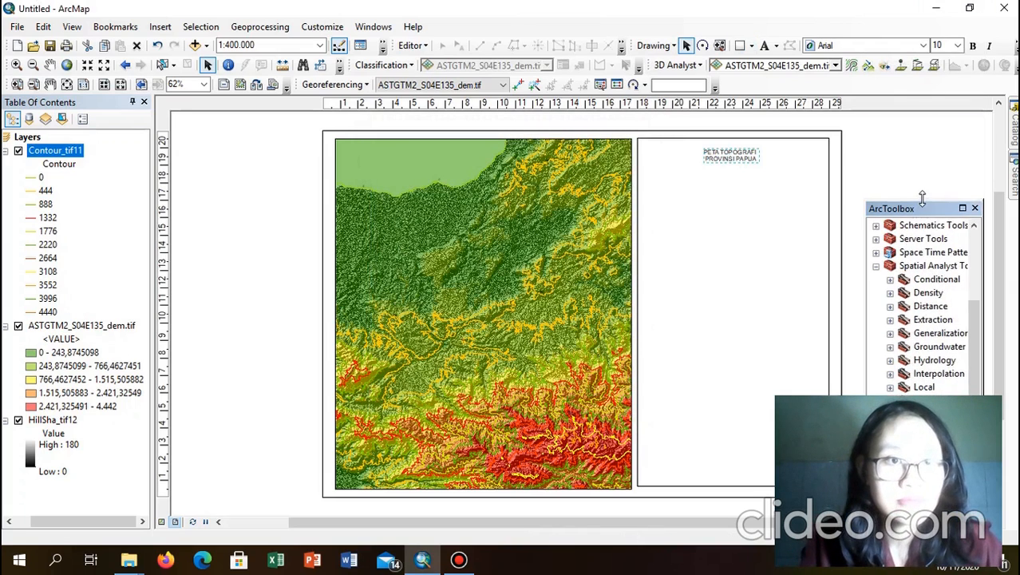
pyautogui.click(921, 47)
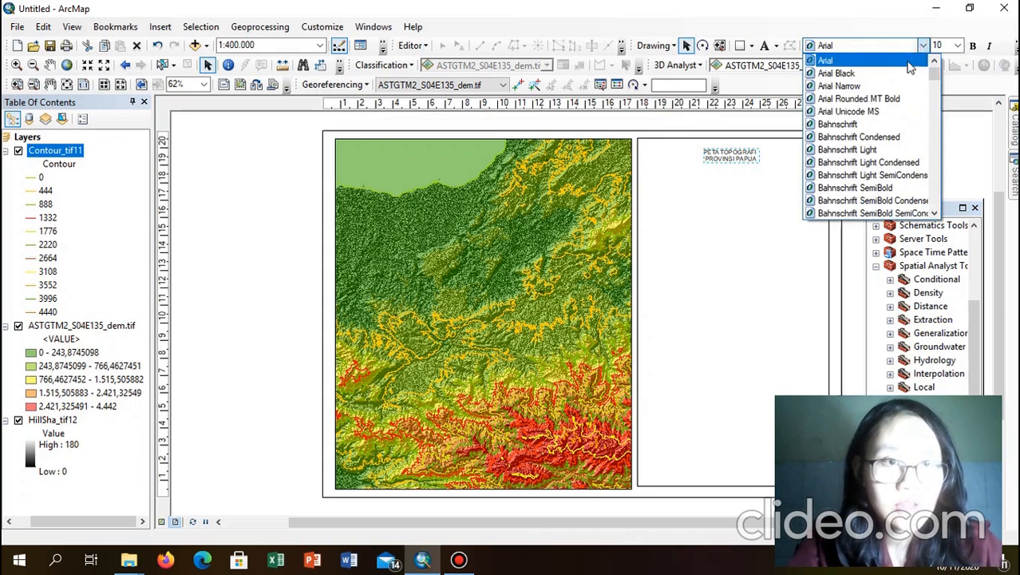
pyautogui.write('Tahoma')
pyautogui.press('Return')
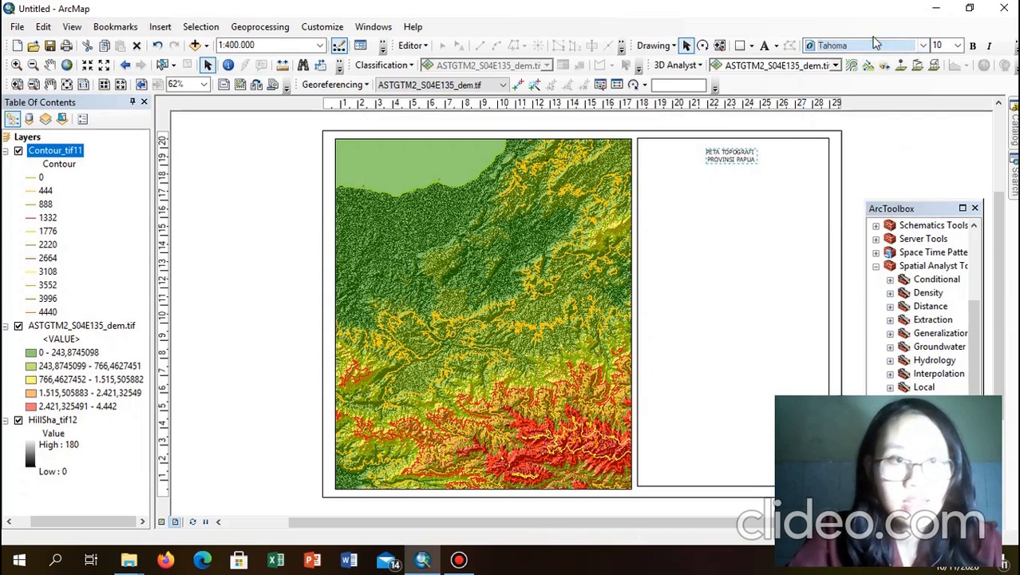
pyautogui.click(923, 47)
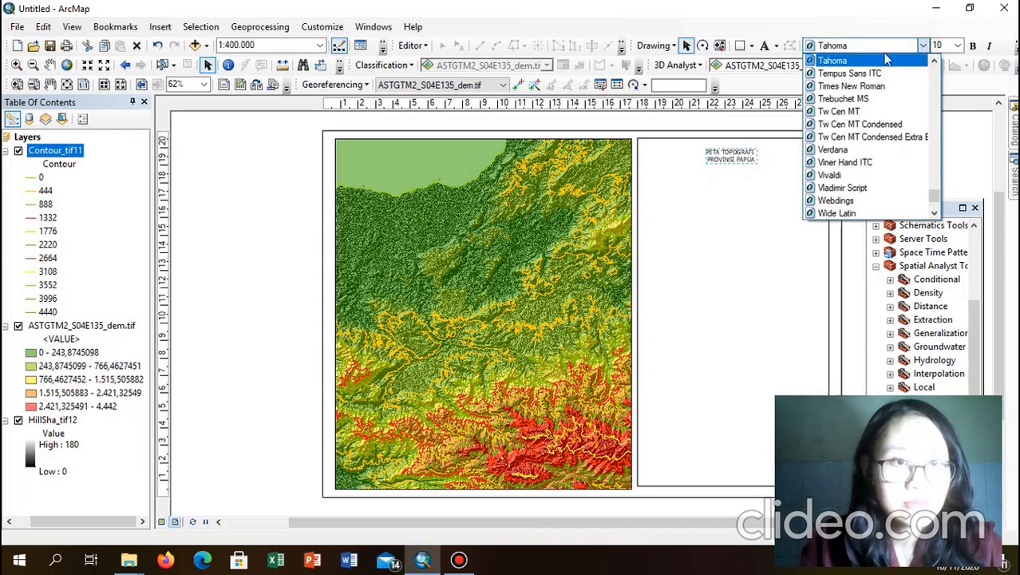
pyautogui.click(868, 87)
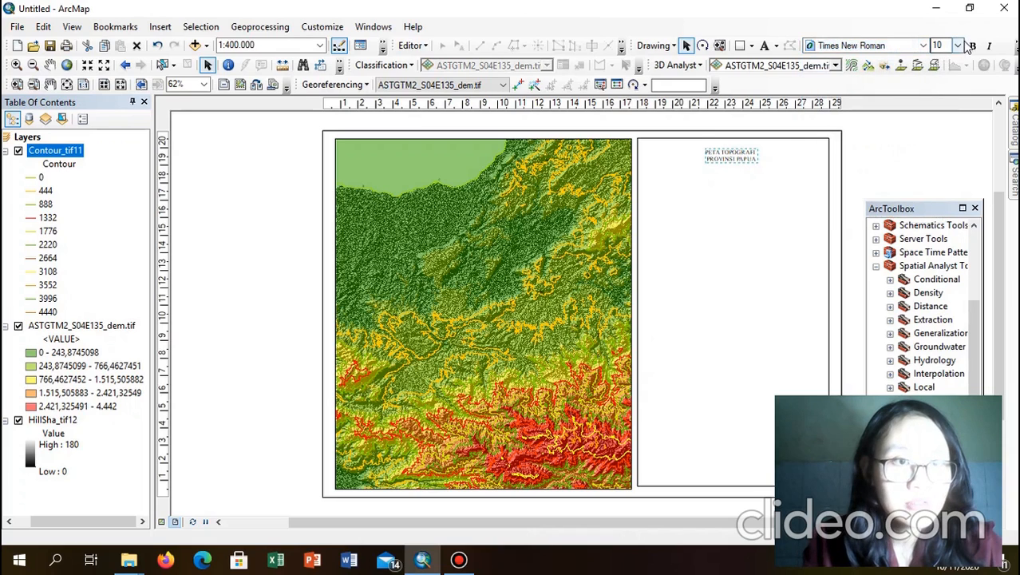
pyautogui.click(960, 47)
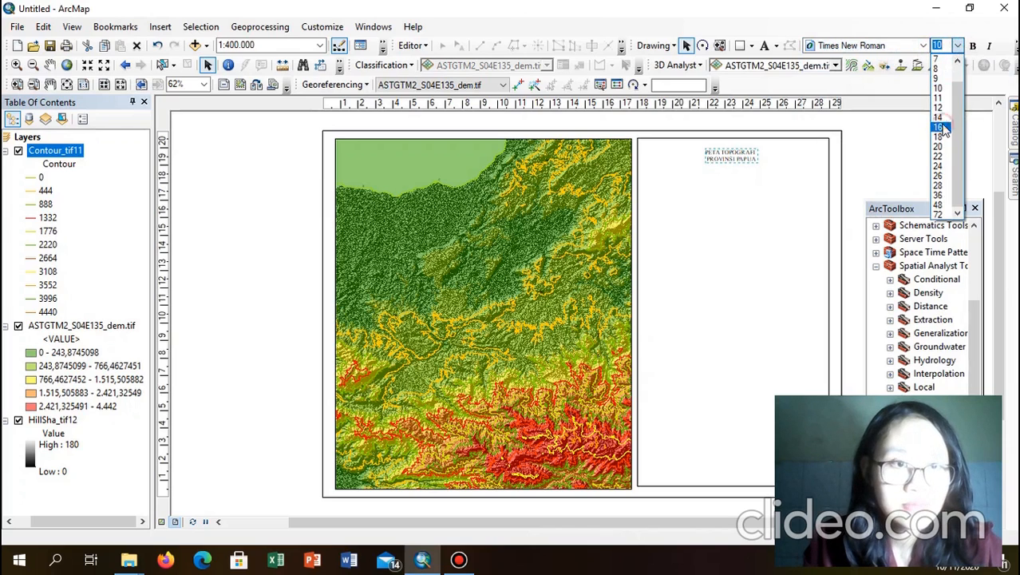
pyautogui.click(942, 128)
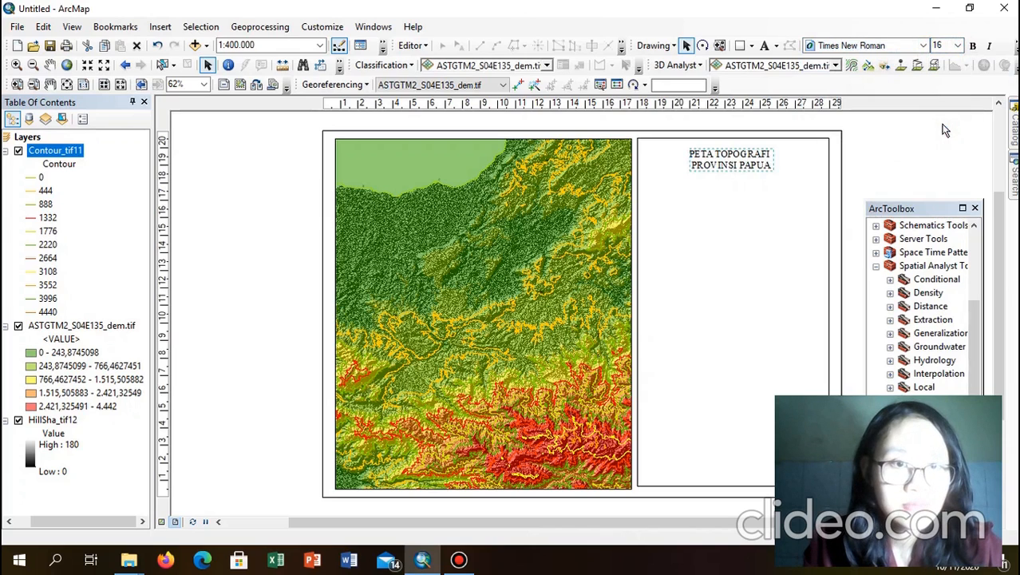
pyautogui.click(974, 46)
# Step: Make a slight adjustment to the side panel's bottom edge, then reselect the title to check its formatting
pyautogui.click(670, 471)
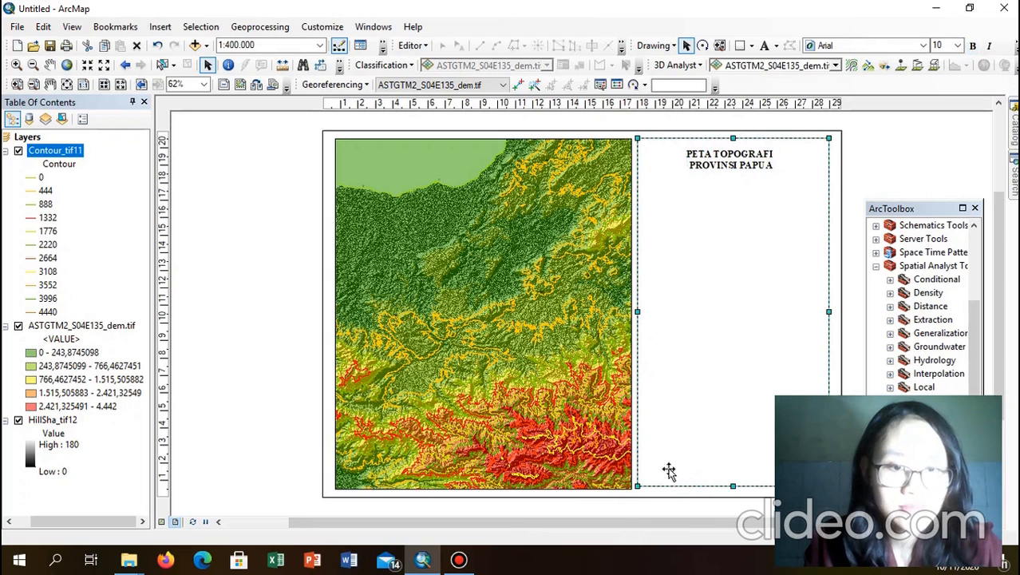
pyautogui.moveTo(732, 488); pyautogui.dragTo(732, 488)
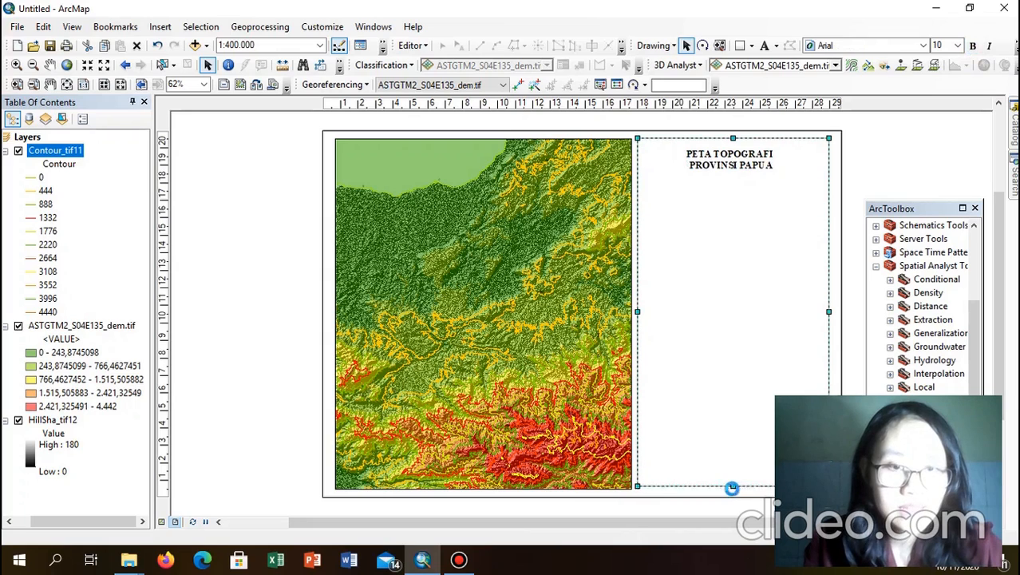
pyautogui.click(733, 157)
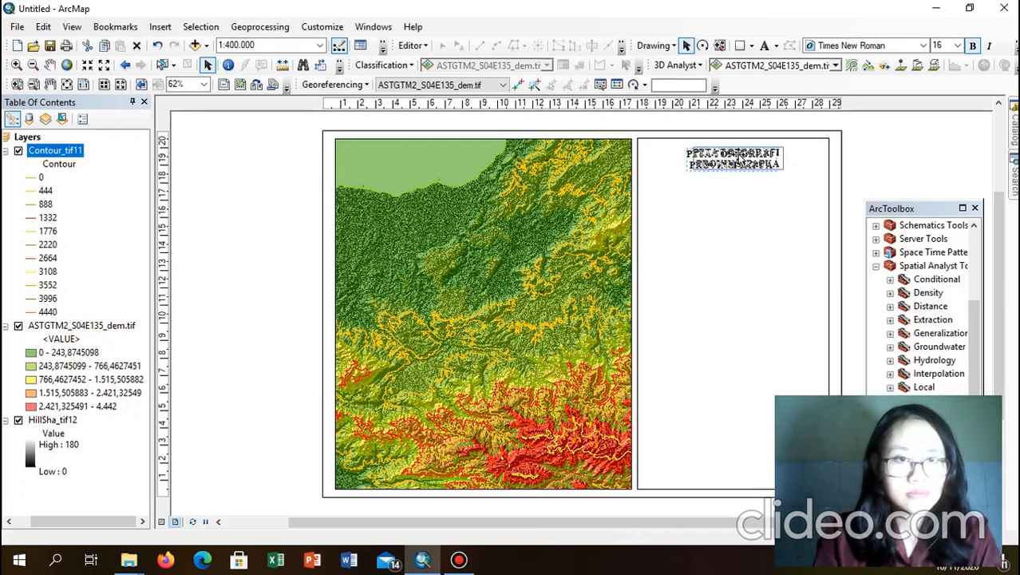
pyautogui.click(893, 141)
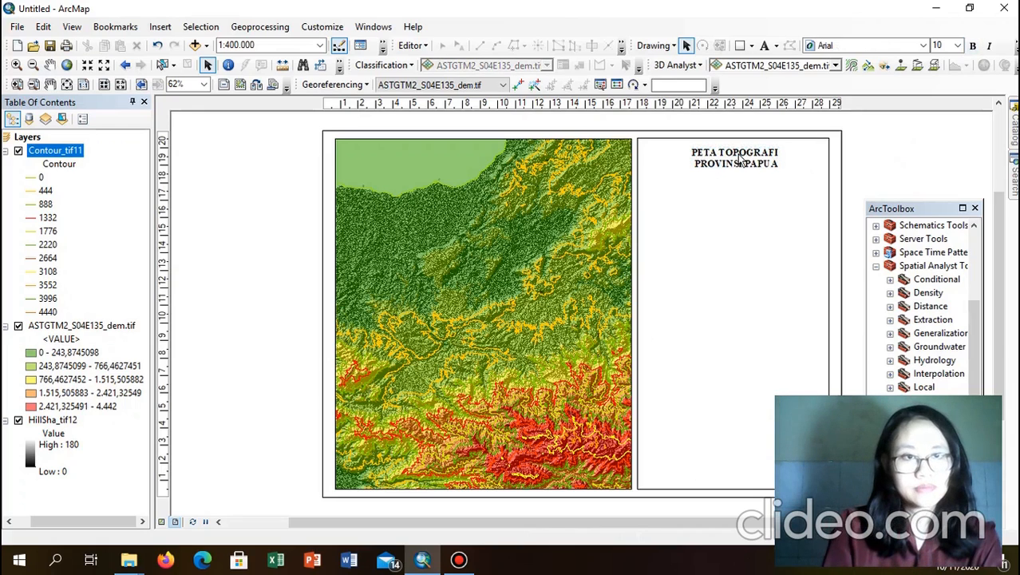
pyautogui.click(741, 159)
pyautogui.click(916, 159)
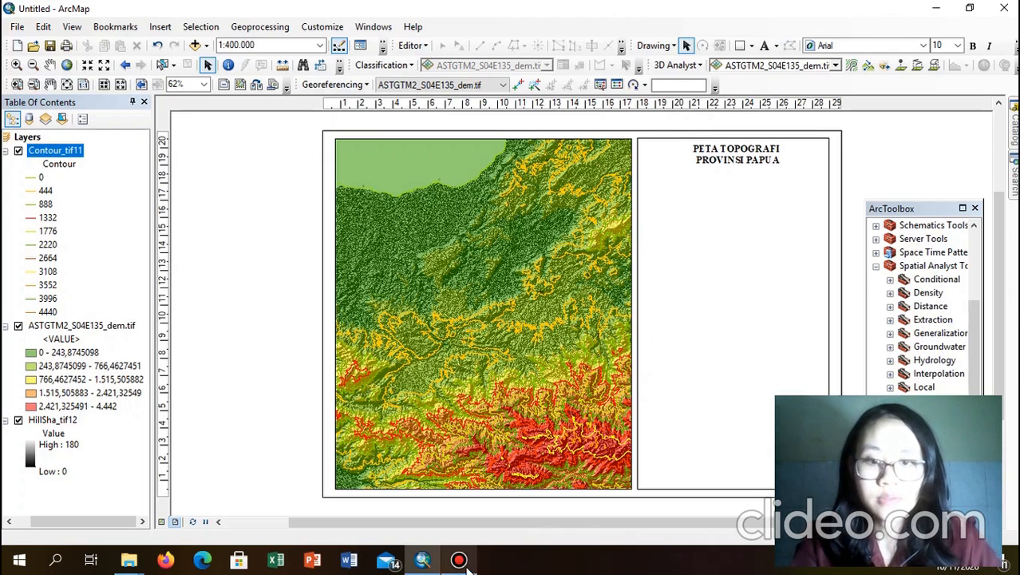
pyautogui.moveTo(467, 564)
pyautogui.moveTo(496, 508)
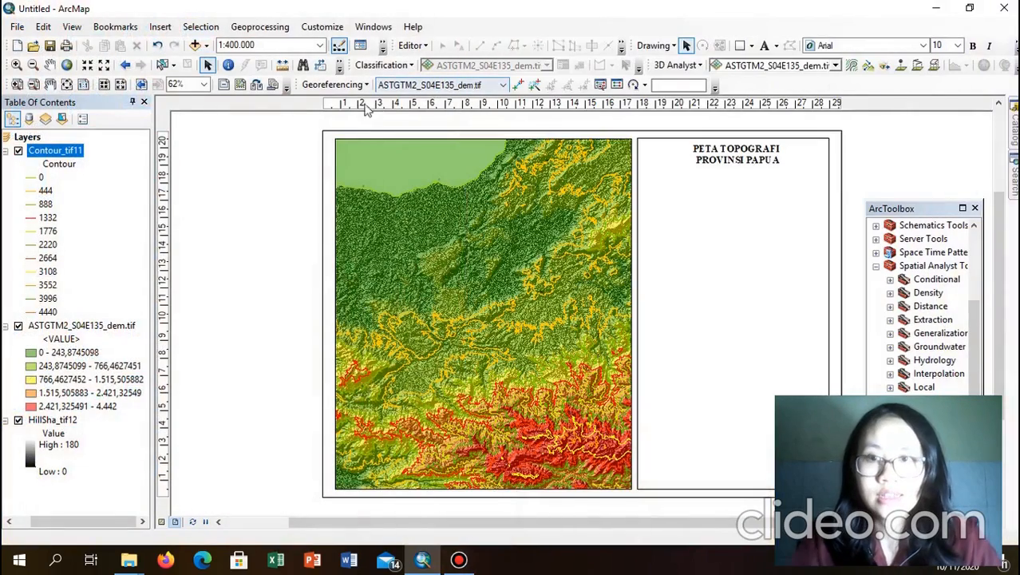
# Step: Insert the logo undip picture into the layout
pyautogui.click(159, 27)
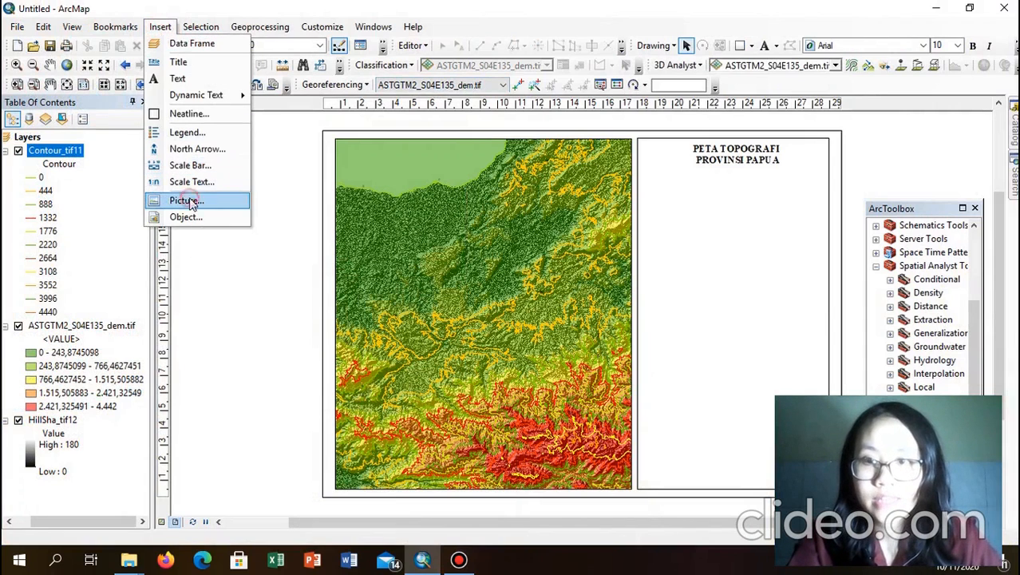
pyautogui.click(189, 201)
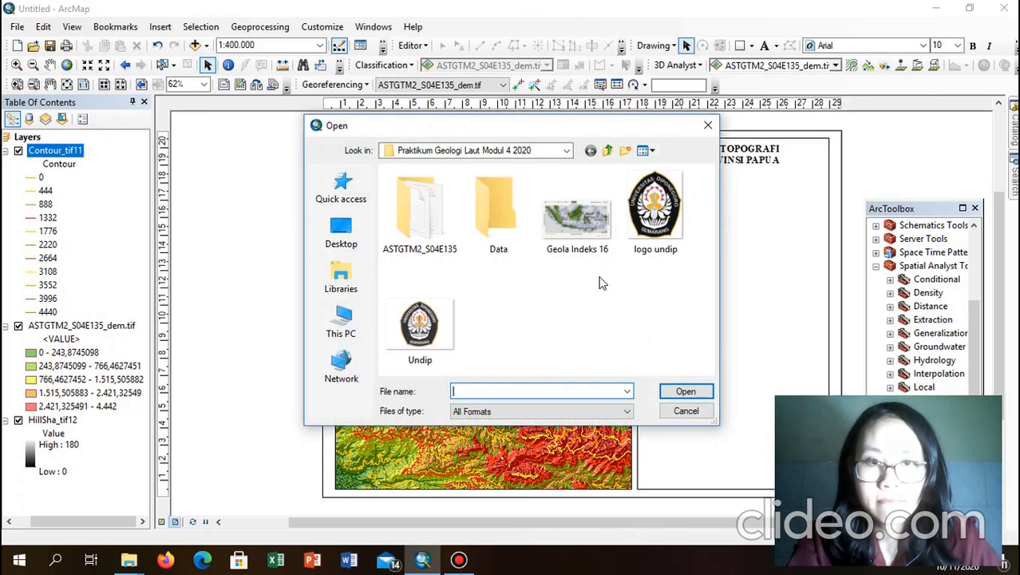
pyautogui.click(653, 214)
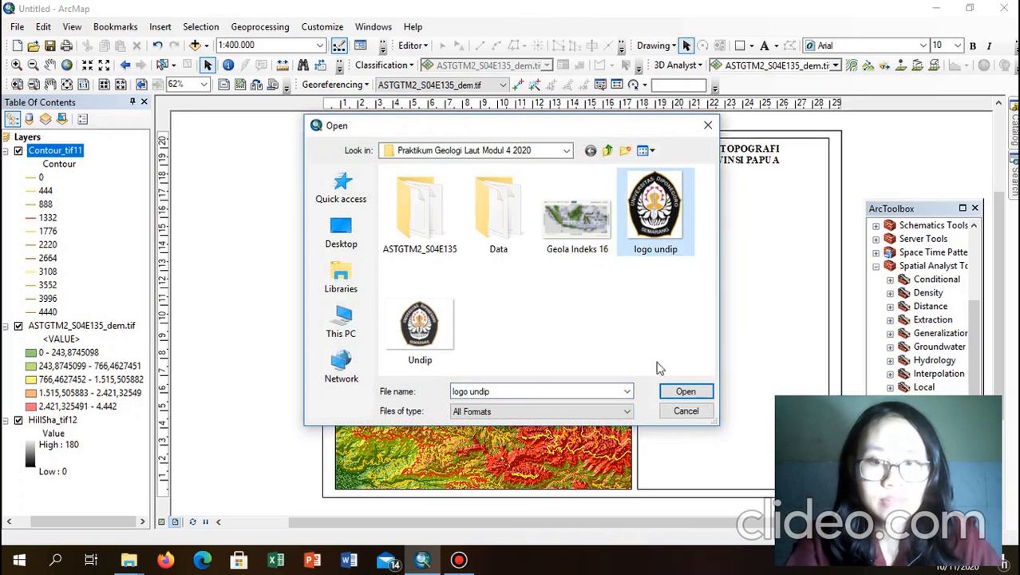
pyautogui.click(687, 392)
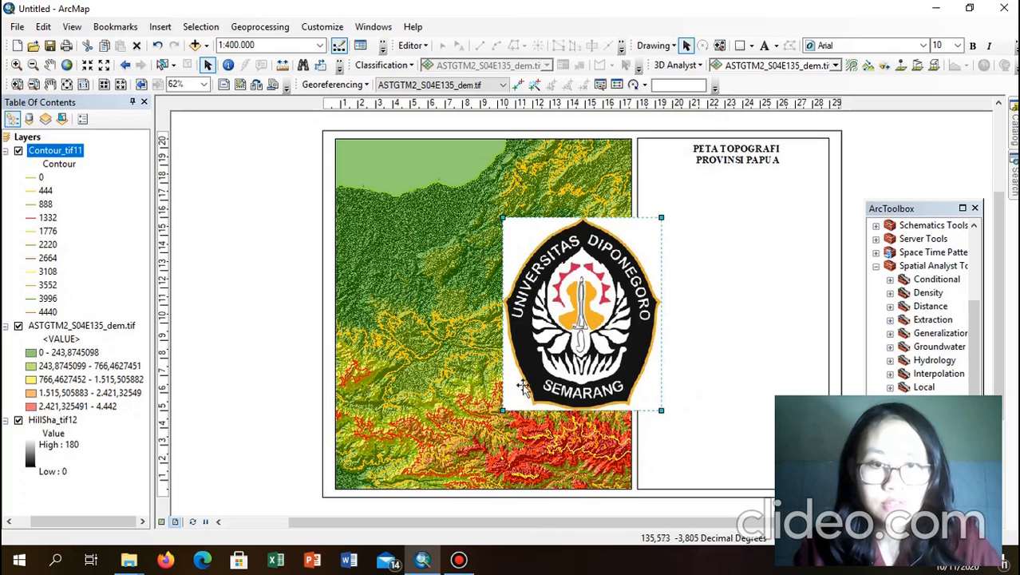
# Step: Shrink the logo and place it just below the PETA TOPOGRAFI PROVINSI PAPUA title
pyautogui.moveTo(648, 298); pyautogui.dragTo(611, 312)
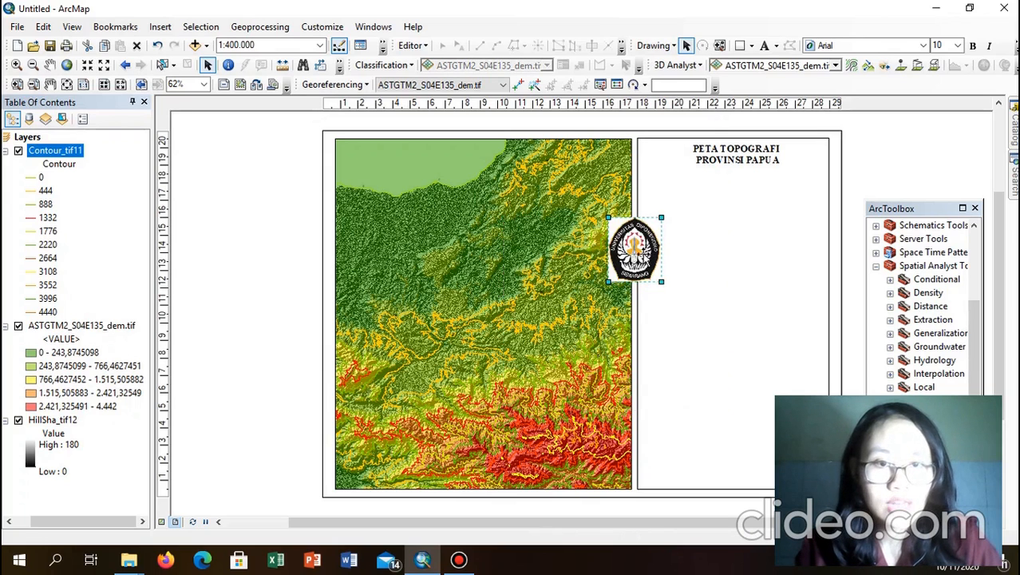
pyautogui.click(642, 256)
pyautogui.moveTo(642, 256); pyautogui.dragTo(708, 194)
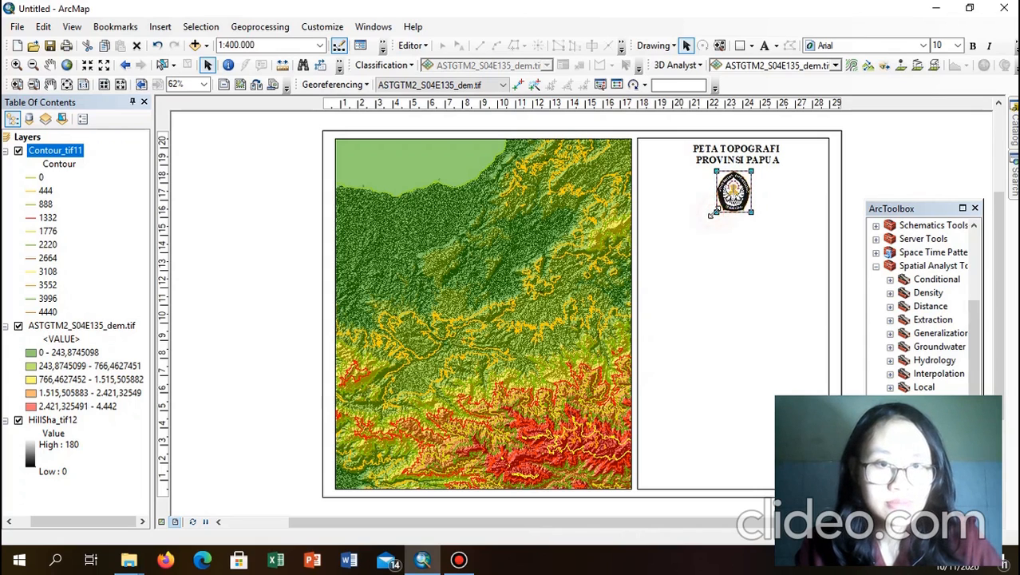
pyautogui.click(783, 180)
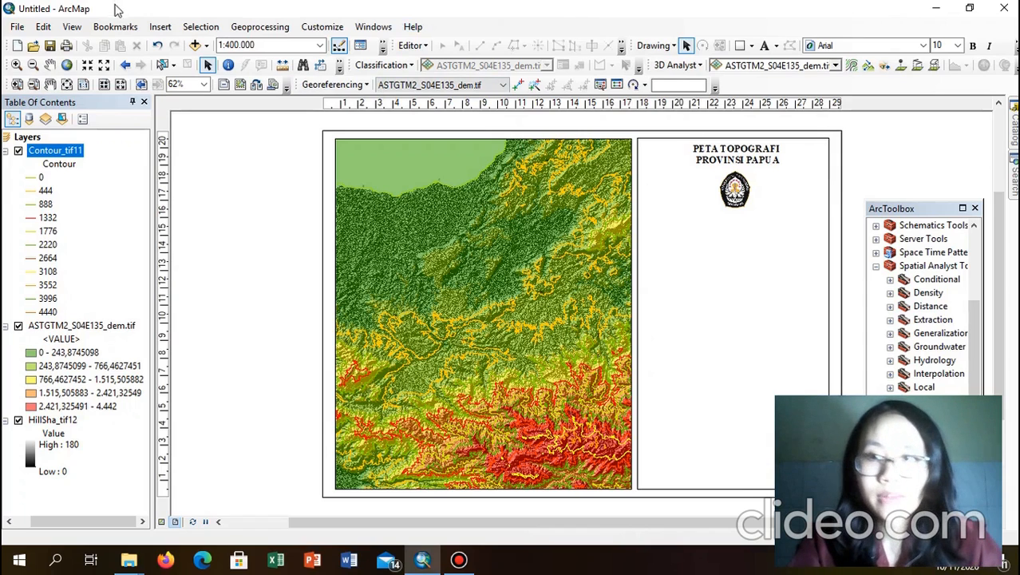
# Step: Choose the Alternating Scale Bar 2 style and set its text to bold Times New Roman
pyautogui.click(159, 27)
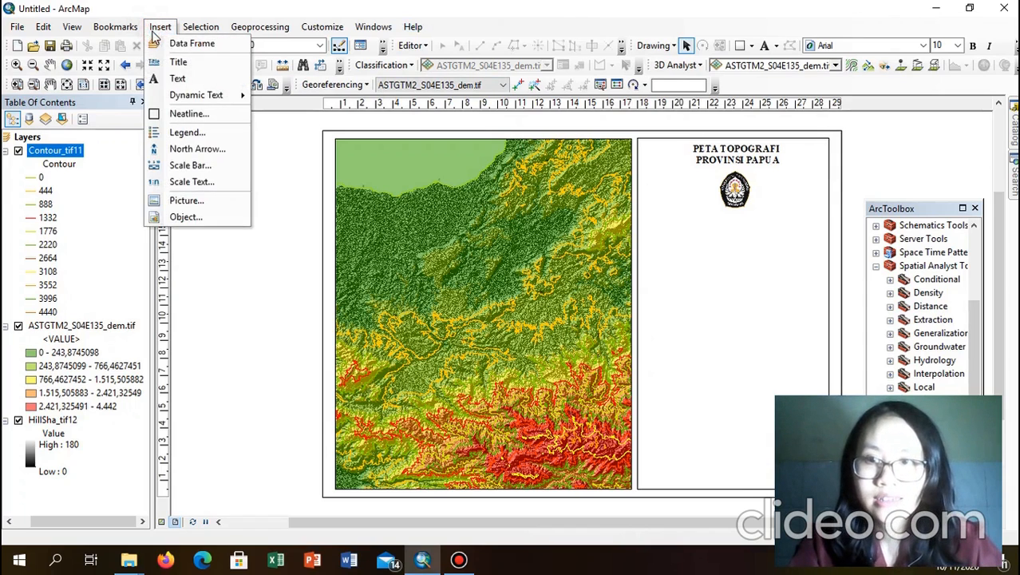
pyautogui.click(217, 165)
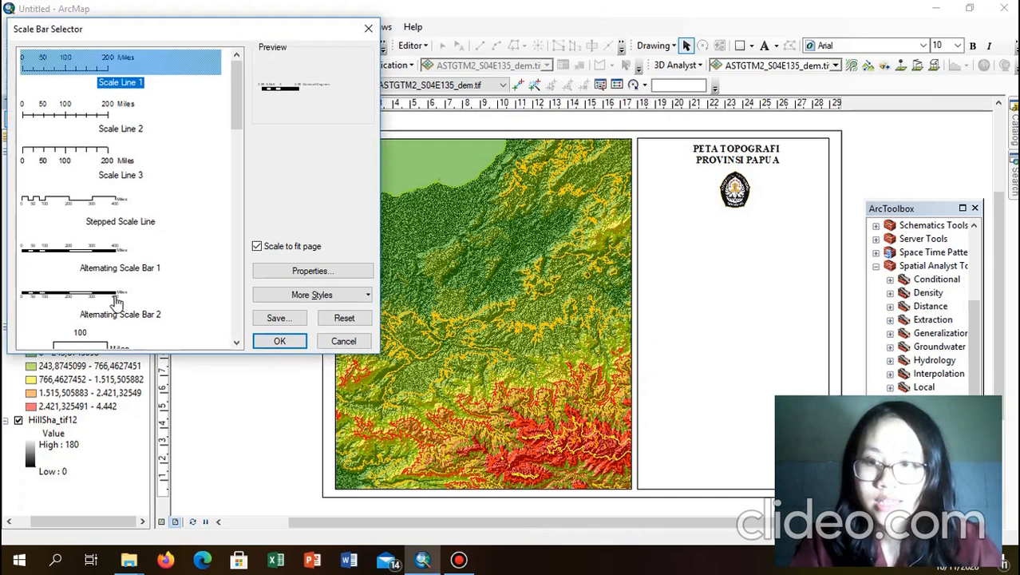
pyautogui.click(122, 309)
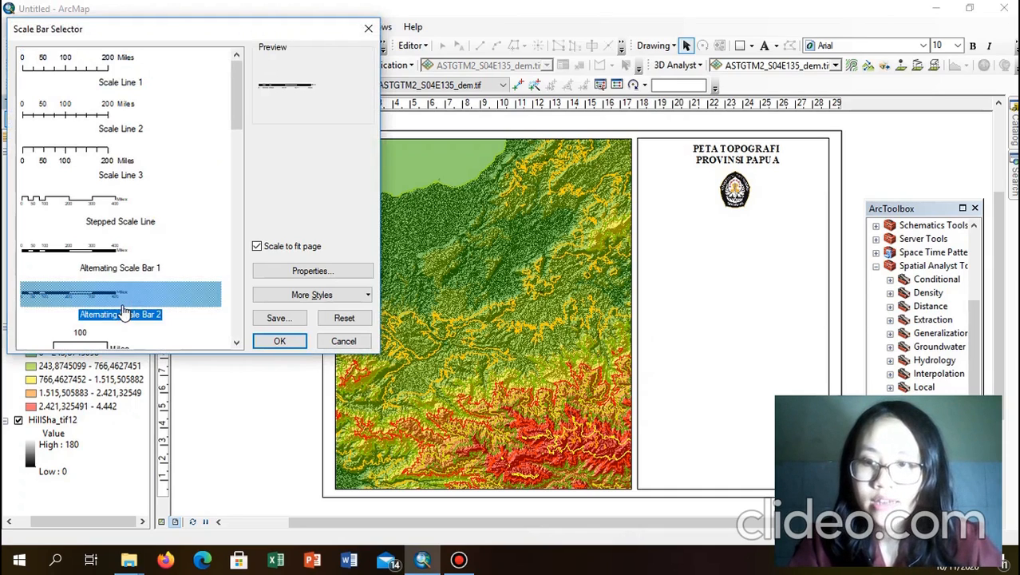
pyautogui.click(289, 273)
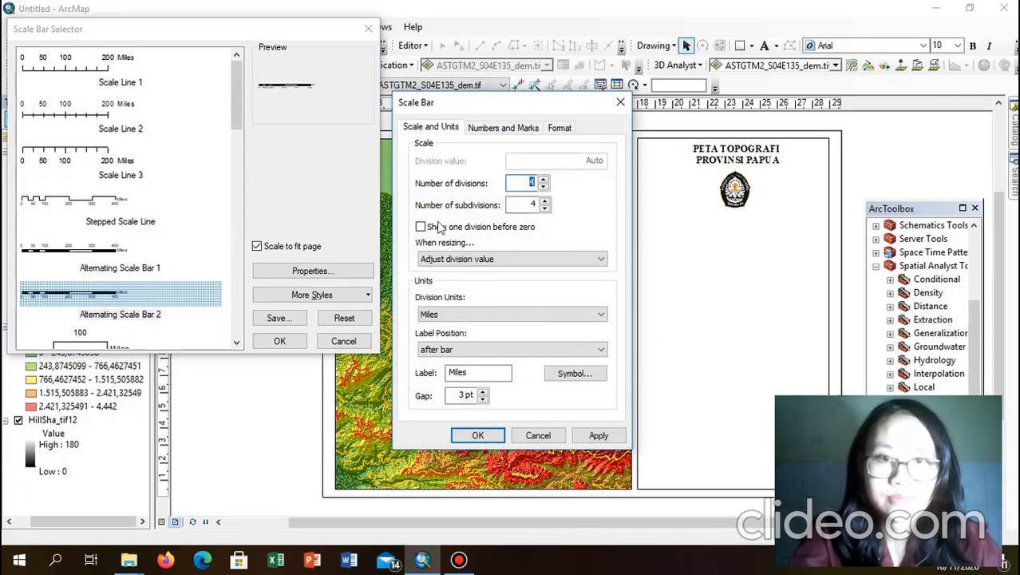
pyautogui.click(519, 128)
pyautogui.click(559, 129)
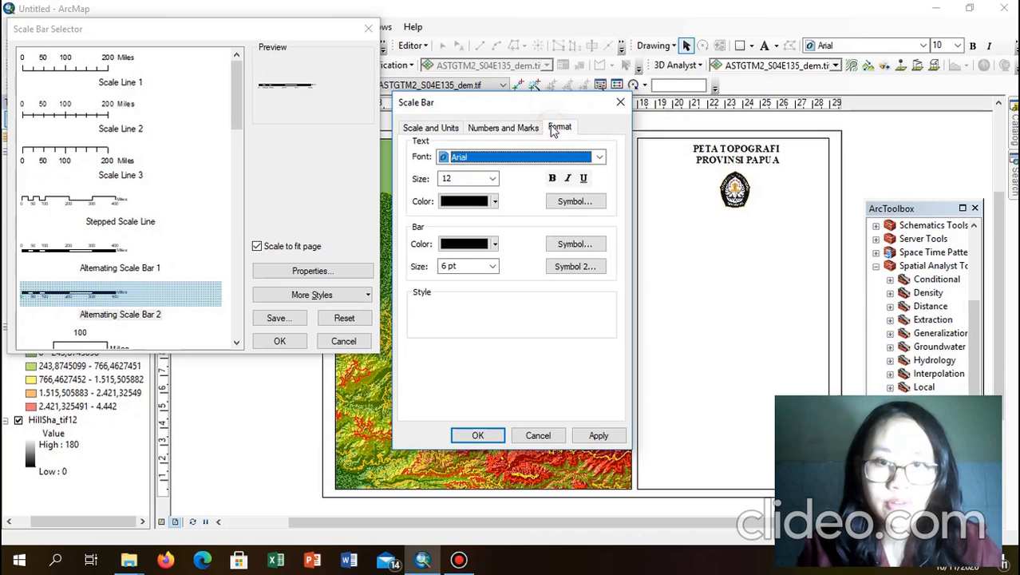
pyautogui.click(501, 159)
pyautogui.press('t')
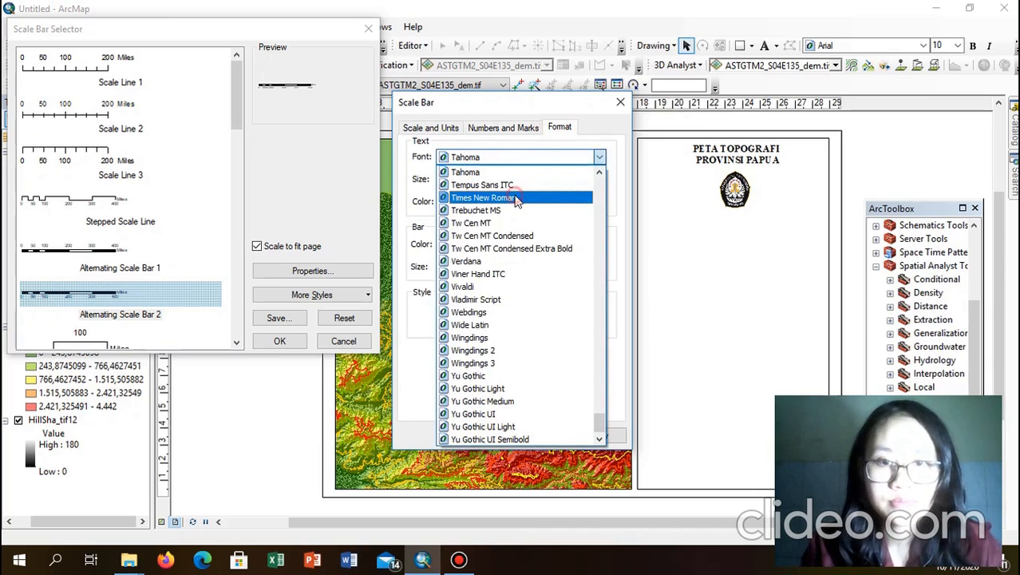
pyautogui.click(517, 198)
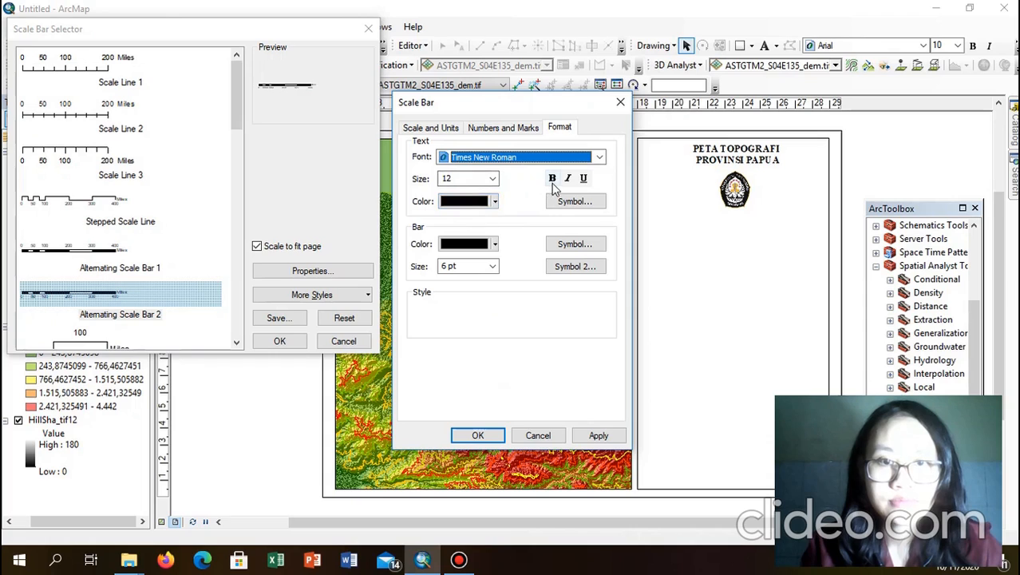
pyautogui.click(554, 182)
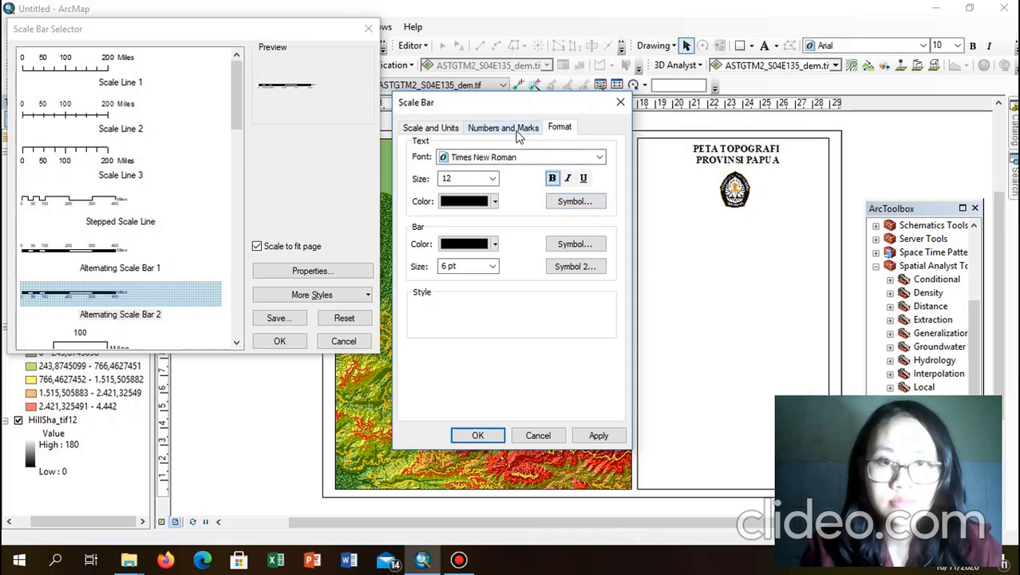
# Step: Set the scale bar's divisions to Kilometers with the unit label below the bar's centre
pyautogui.click(516, 133)
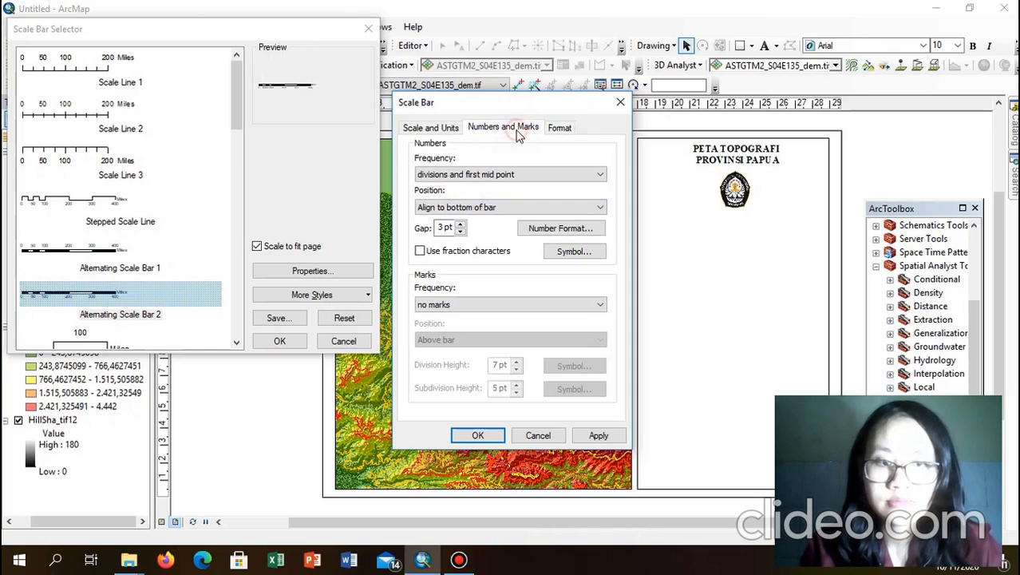
pyautogui.click(427, 130)
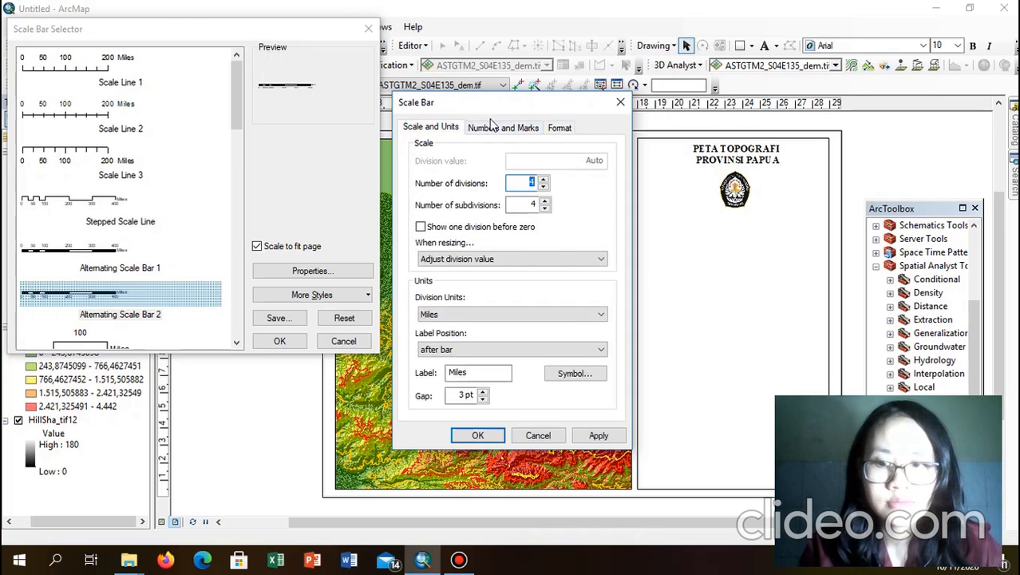
pyautogui.click(458, 316)
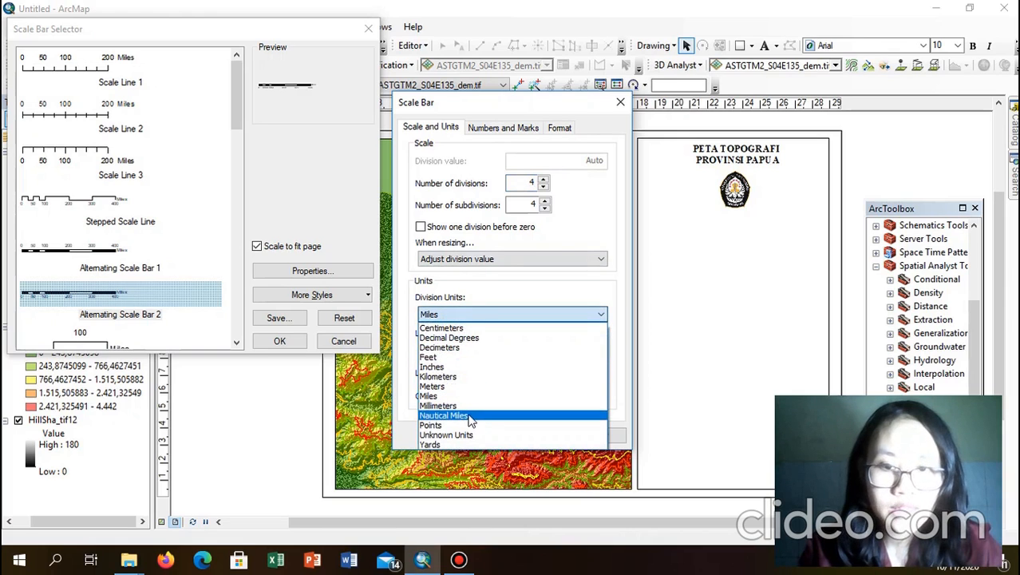
pyautogui.click(467, 375)
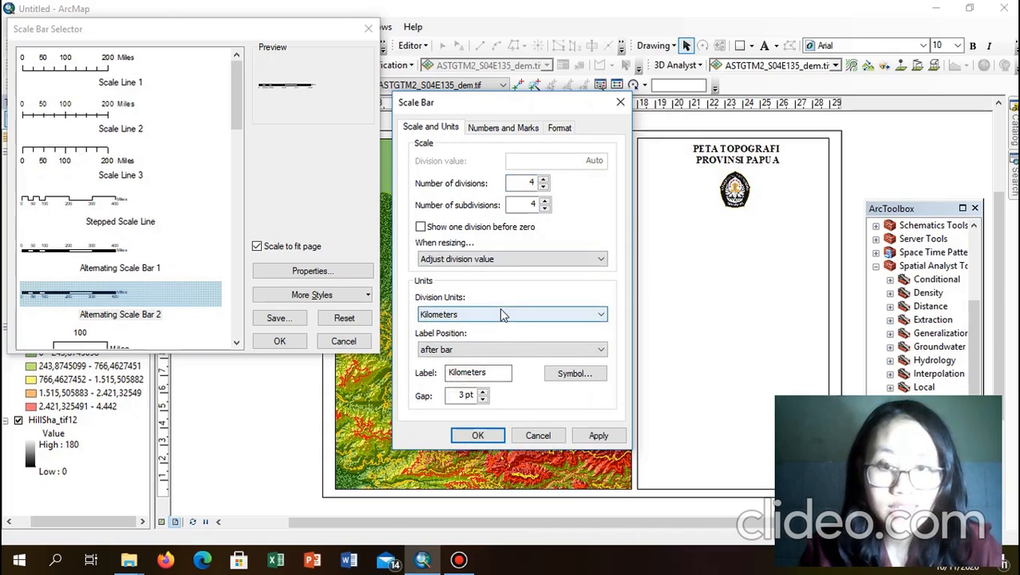
pyautogui.click(533, 351)
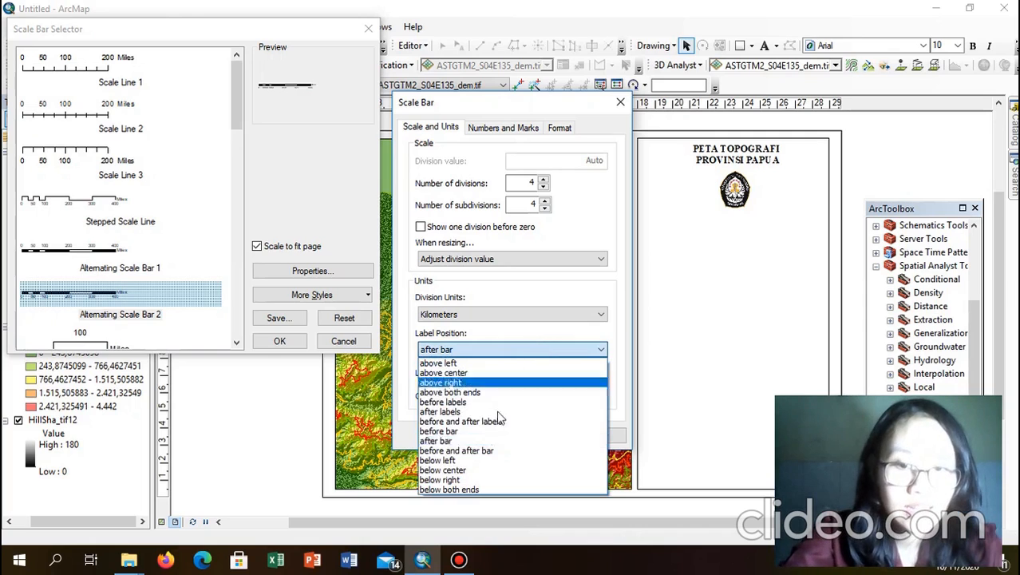
pyautogui.click(468, 472)
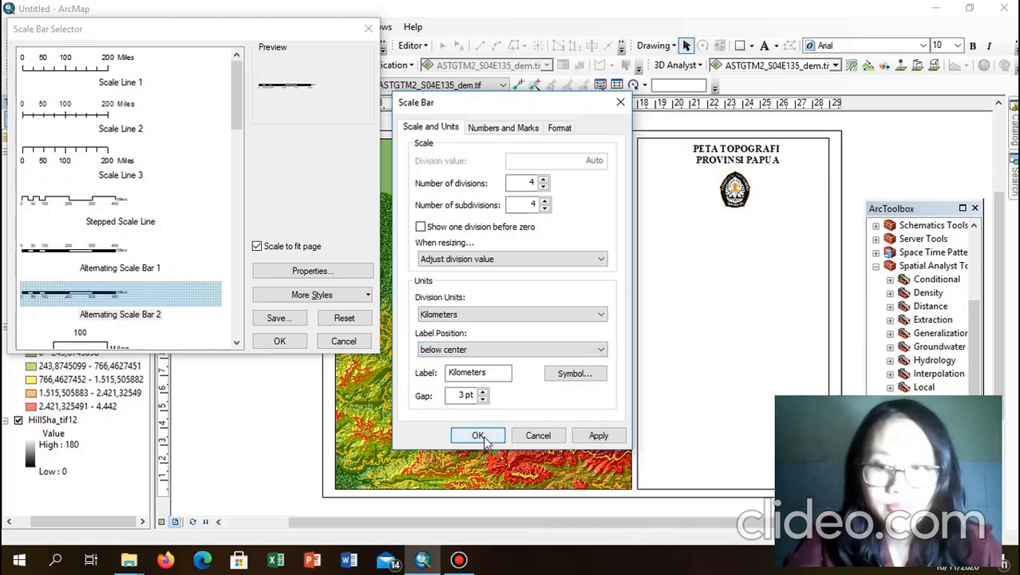
pyautogui.click(478, 436)
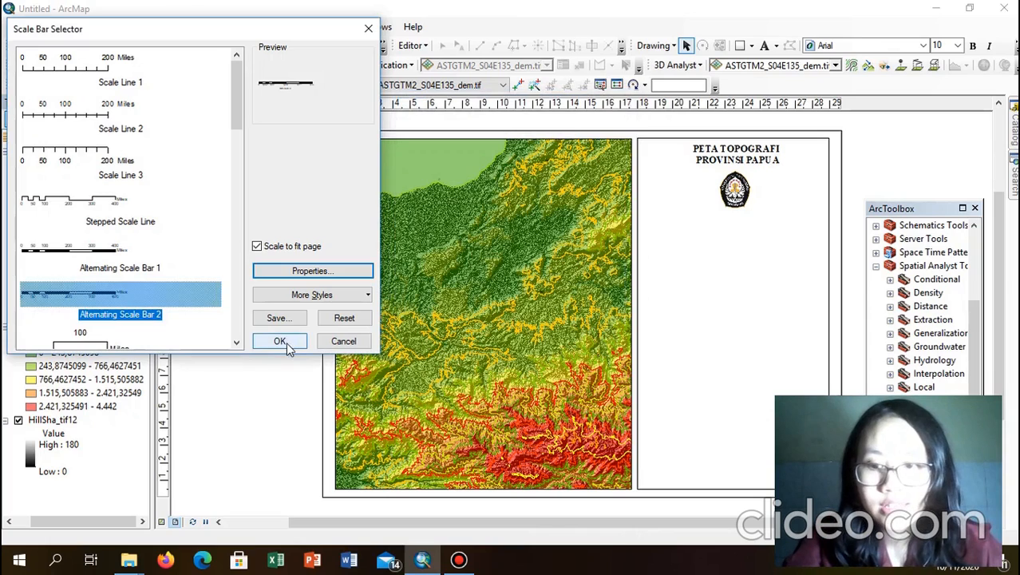
# Step: Add the scale bar to the right panel below the logo, nudging both slightly upward
pyautogui.click(281, 340)
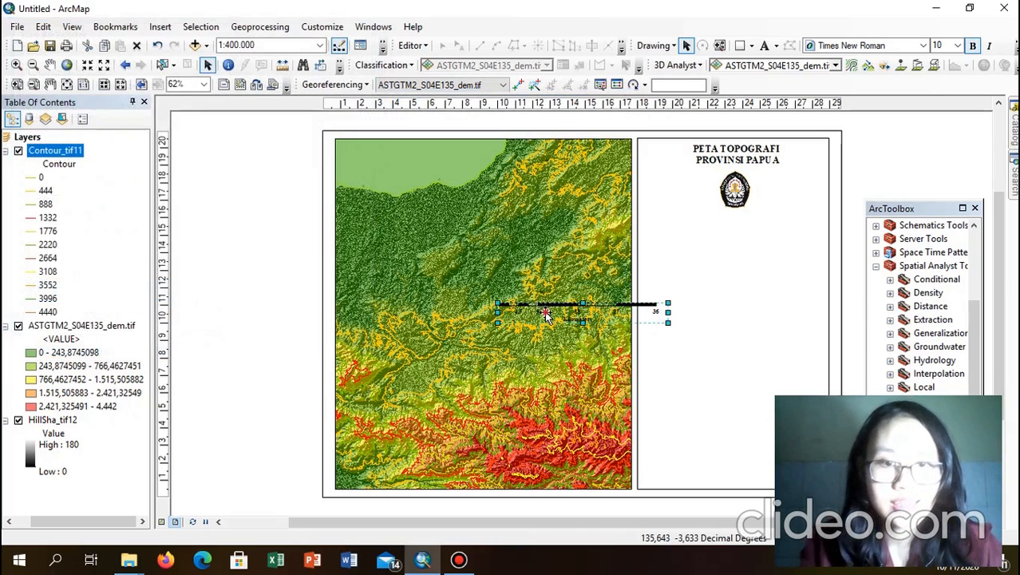
pyautogui.moveTo(545, 311); pyautogui.dragTo(652, 242)
pyautogui.click(896, 152)
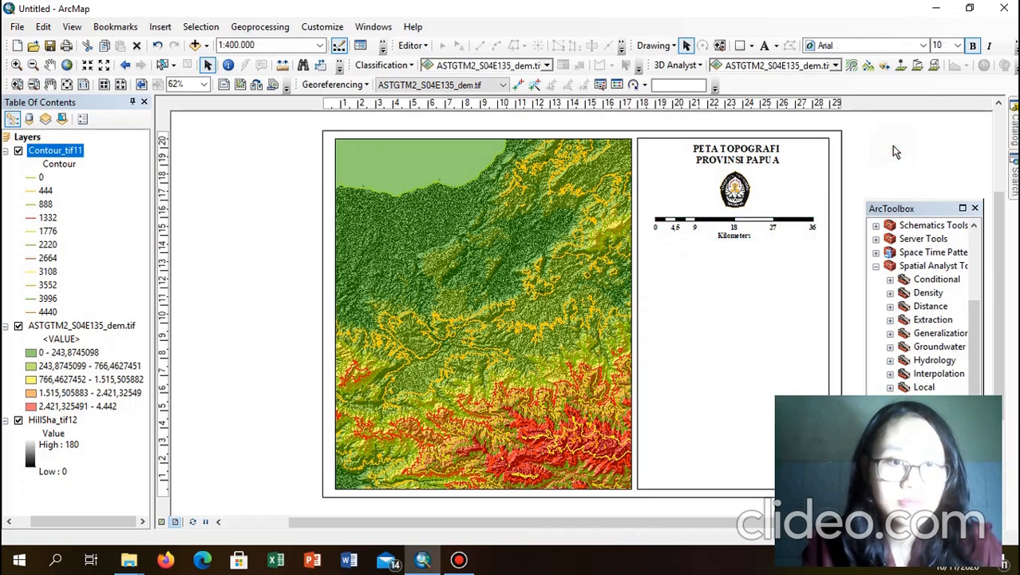
pyautogui.click(735, 195)
pyautogui.moveTo(736, 194); pyautogui.dragTo(736, 193)
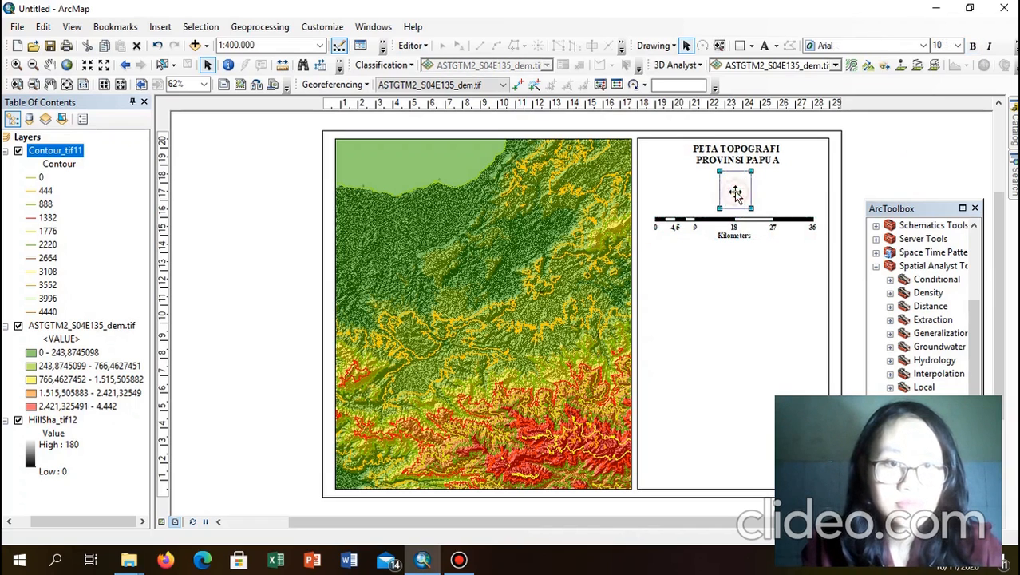
pyautogui.click(736, 228)
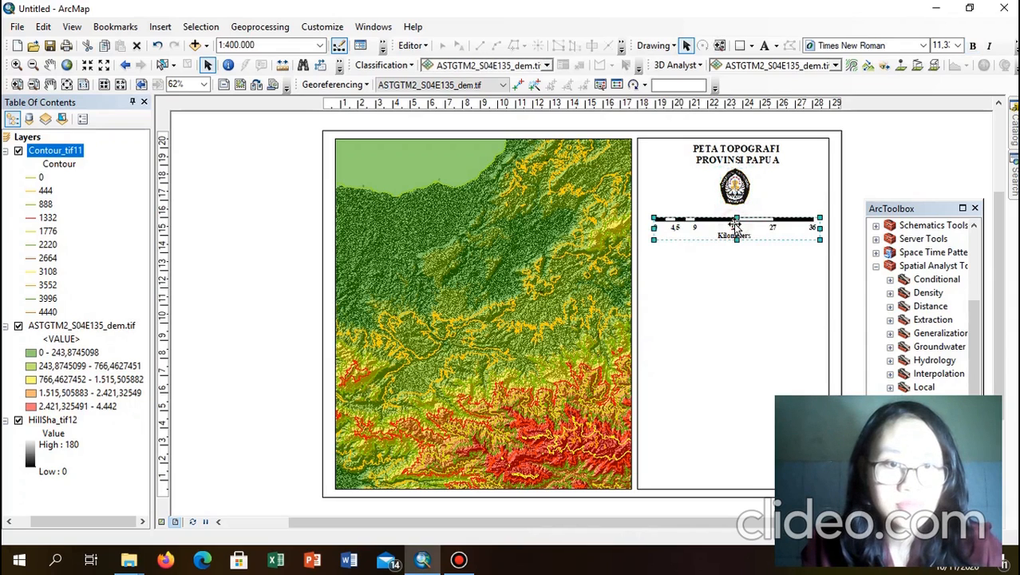
pyautogui.moveTo(736, 228); pyautogui.dragTo(736, 219)
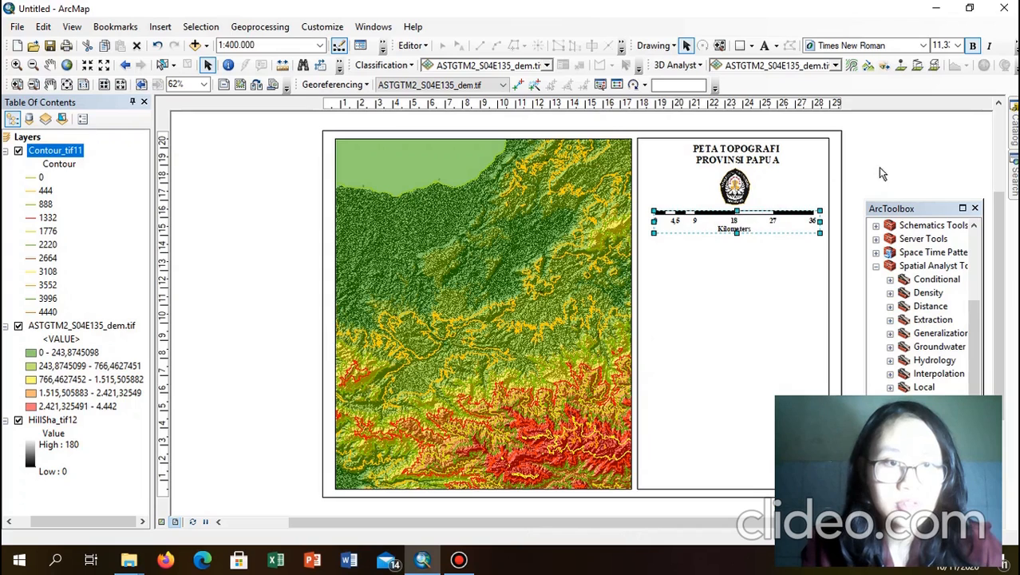
pyautogui.click(879, 166)
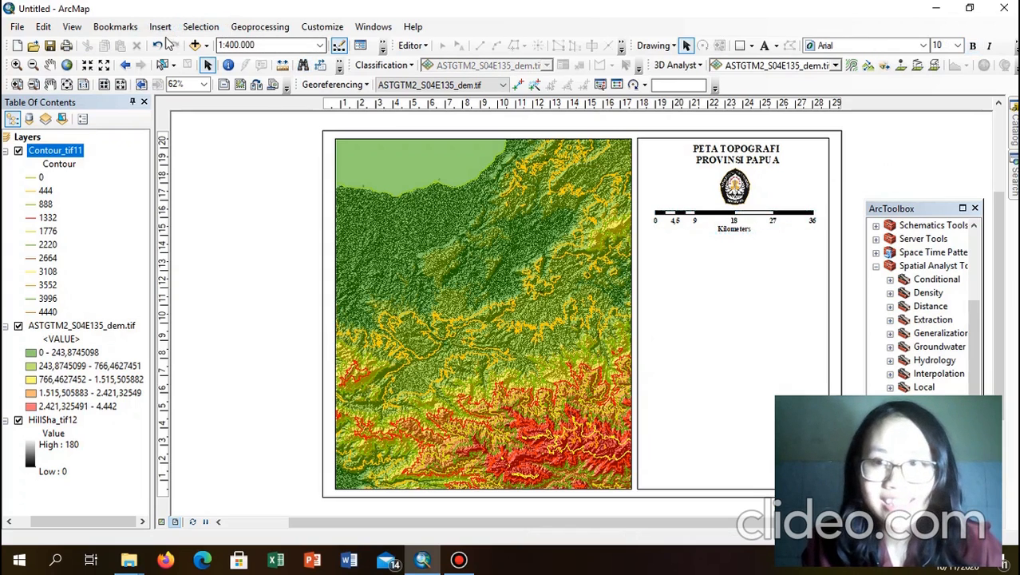
pyautogui.click(163, 29)
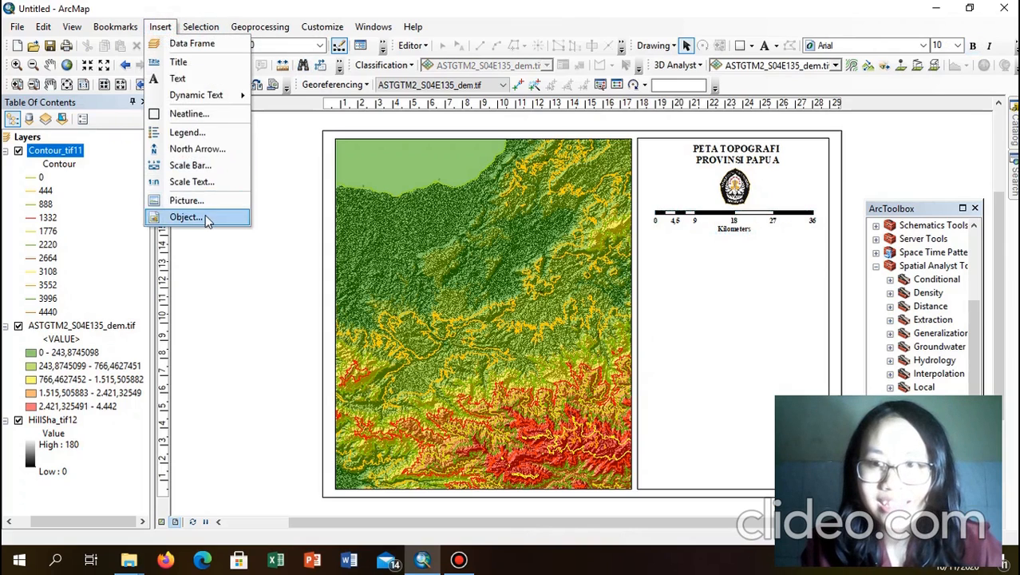
# Step: Start a legend that includes only the ASTGTM2_S04E135_dem.tif layer
pyautogui.click(206, 140)
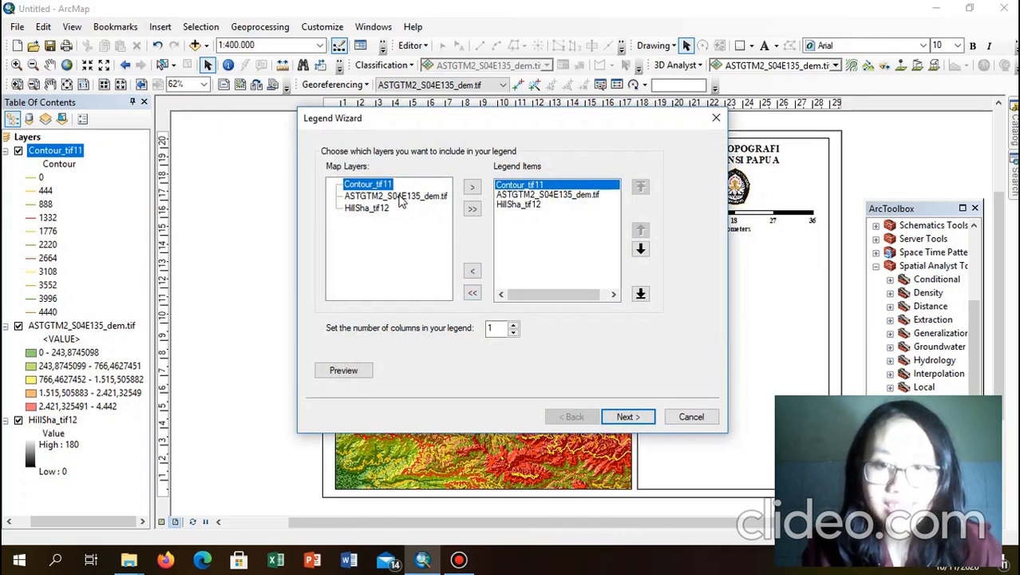
pyautogui.click(473, 294)
pyautogui.click(380, 200)
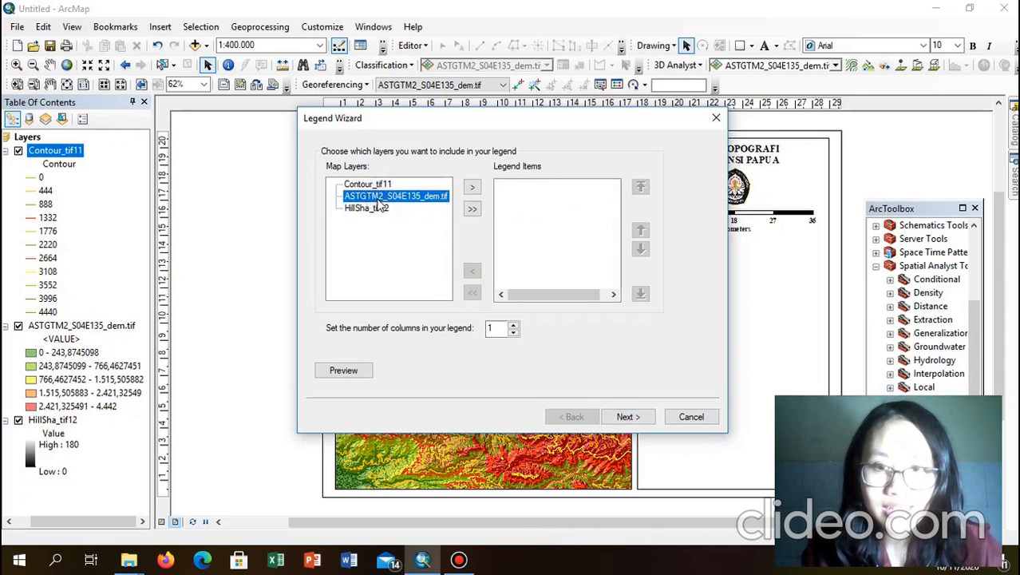
pyautogui.click(472, 187)
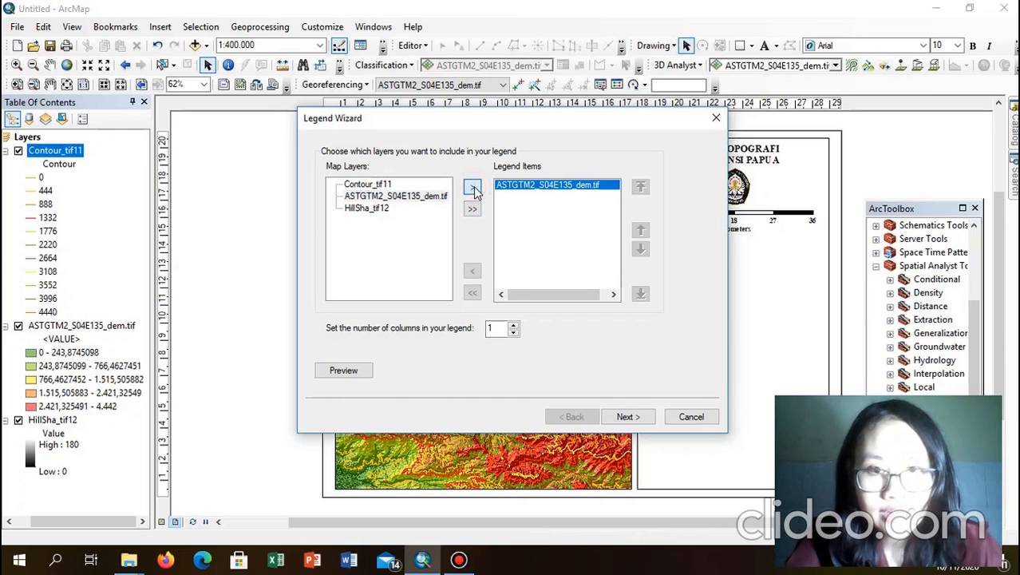
pyautogui.click(628, 417)
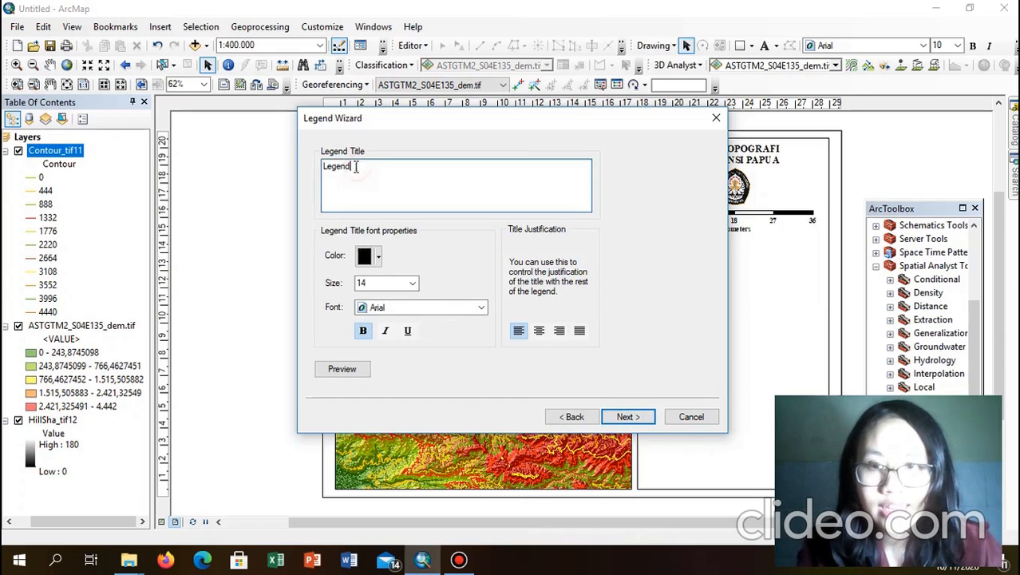
# Step: Title the legend KETERANGAN in 12 pt Times New Roman
pyautogui.moveTo(358, 167); pyautogui.dragTo(310, 163)
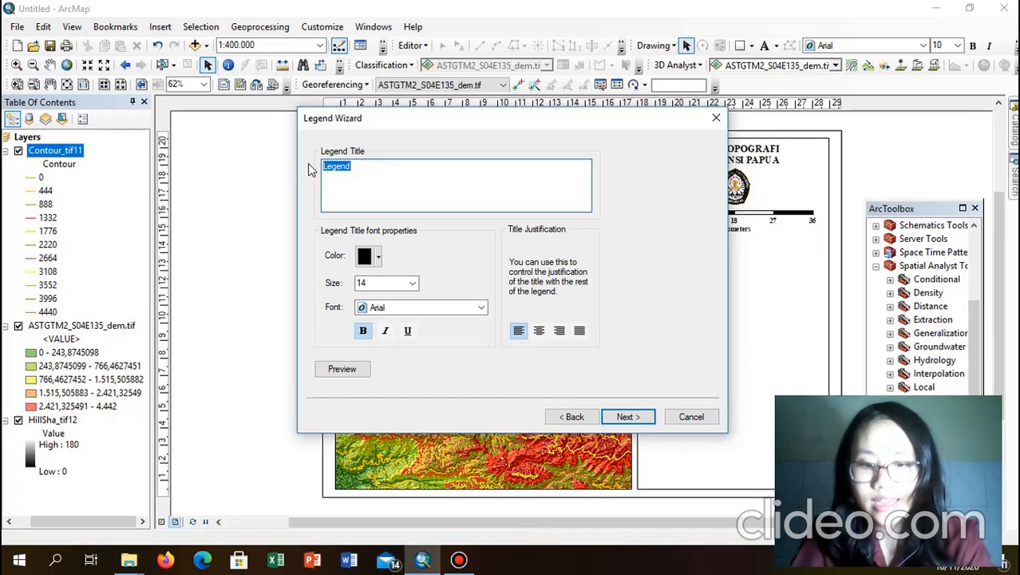
pyautogui.write('ket')
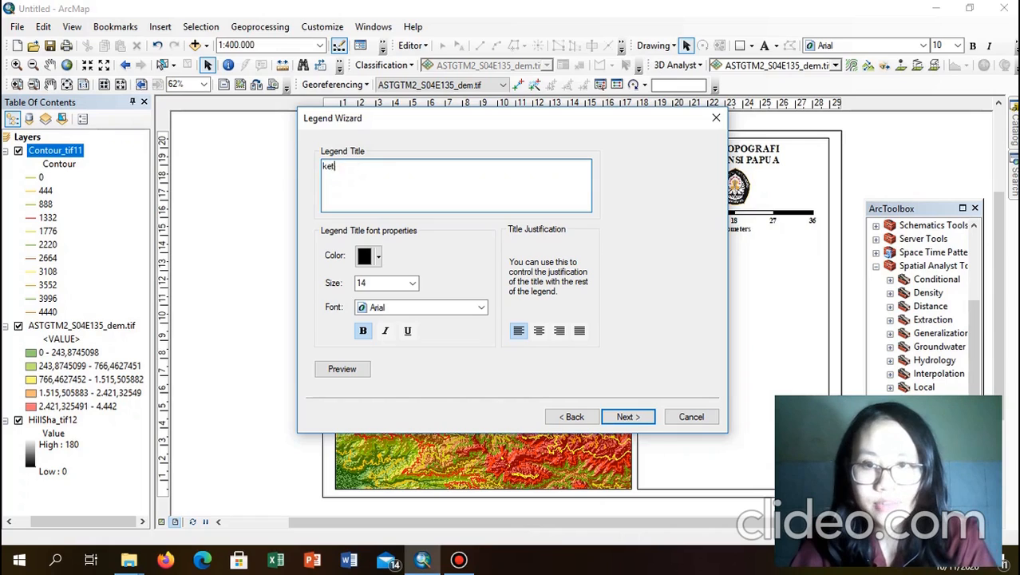
pyautogui.write('ETE')
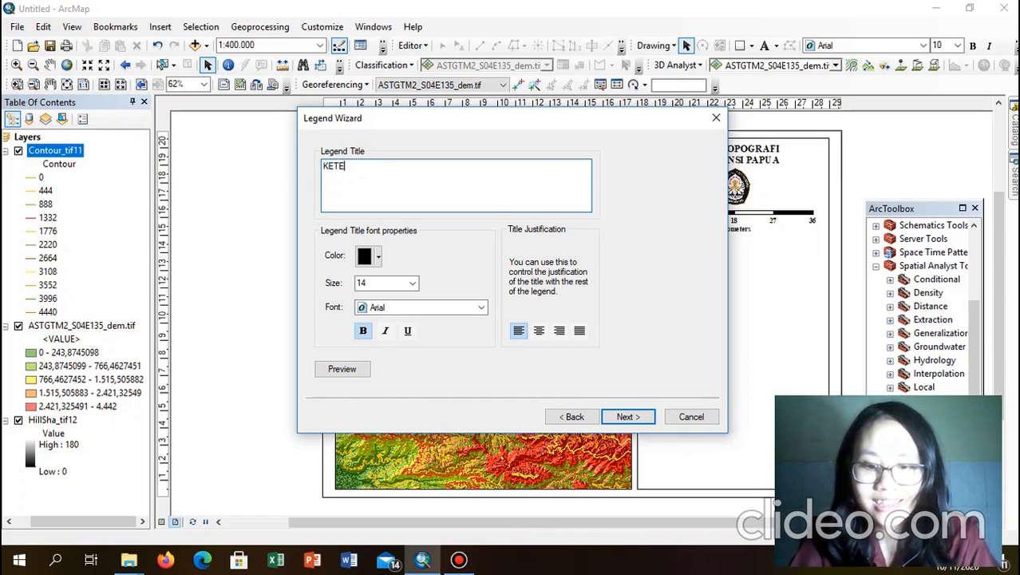
pyautogui.write('RANGAN')
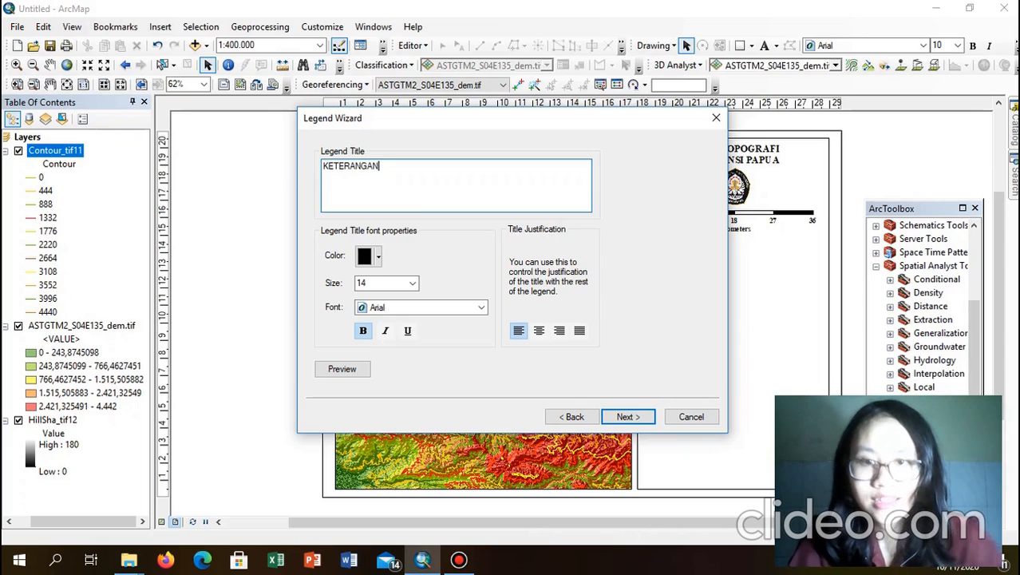
pyautogui.click(463, 308)
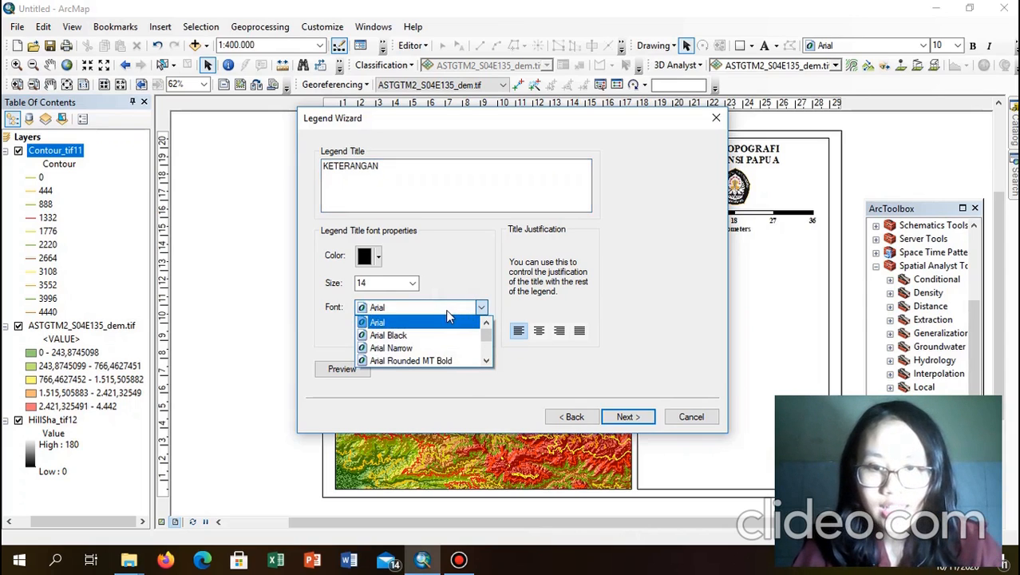
pyautogui.press('t')
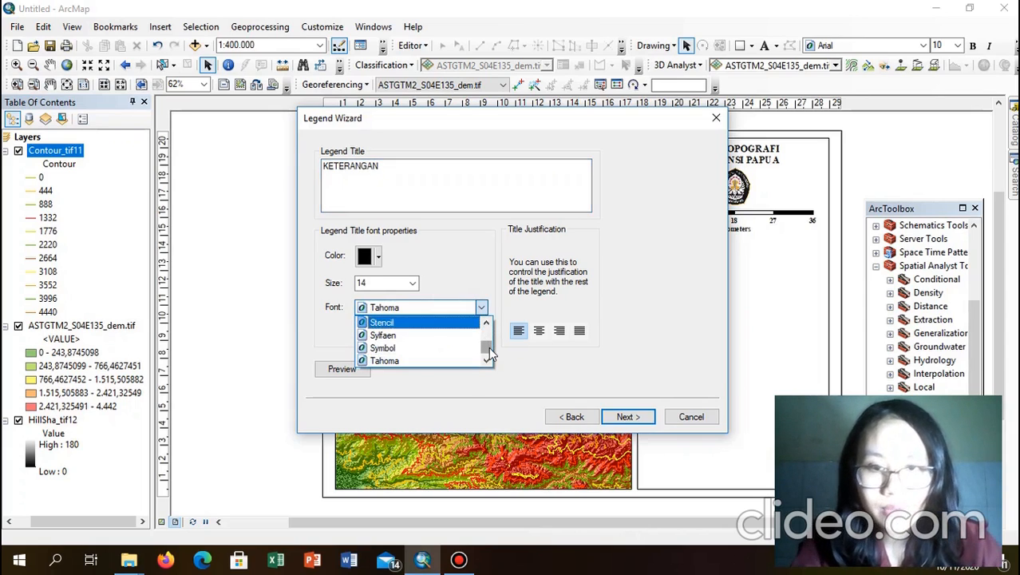
pyautogui.moveTo(490, 353)
pyautogui.mouseDown()
pyautogui.moveTo(489, 337)
pyautogui.moveTo(488, 351)
pyautogui.mouseUp()
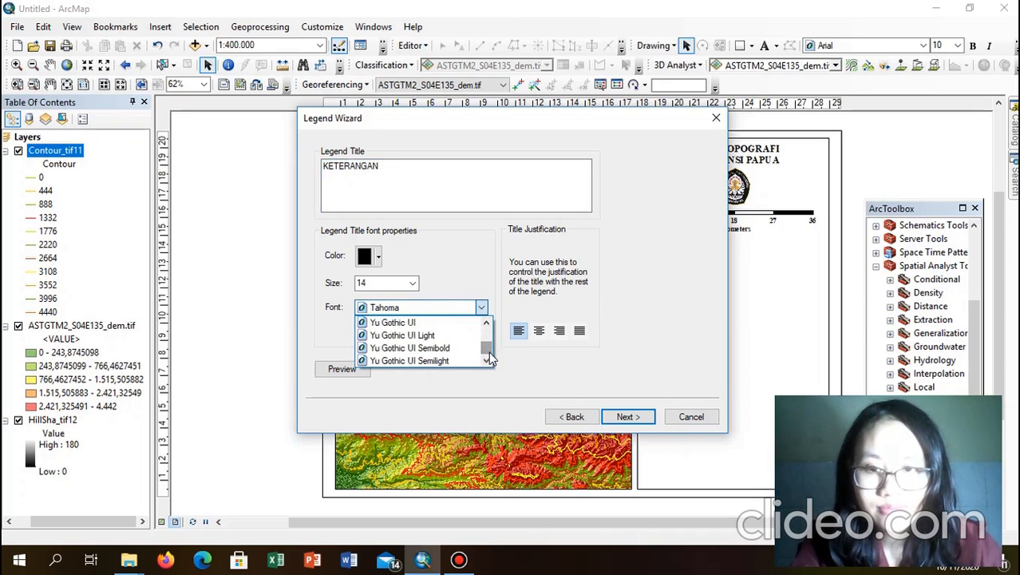
pyautogui.click(444, 305)
pyautogui.click(443, 305)
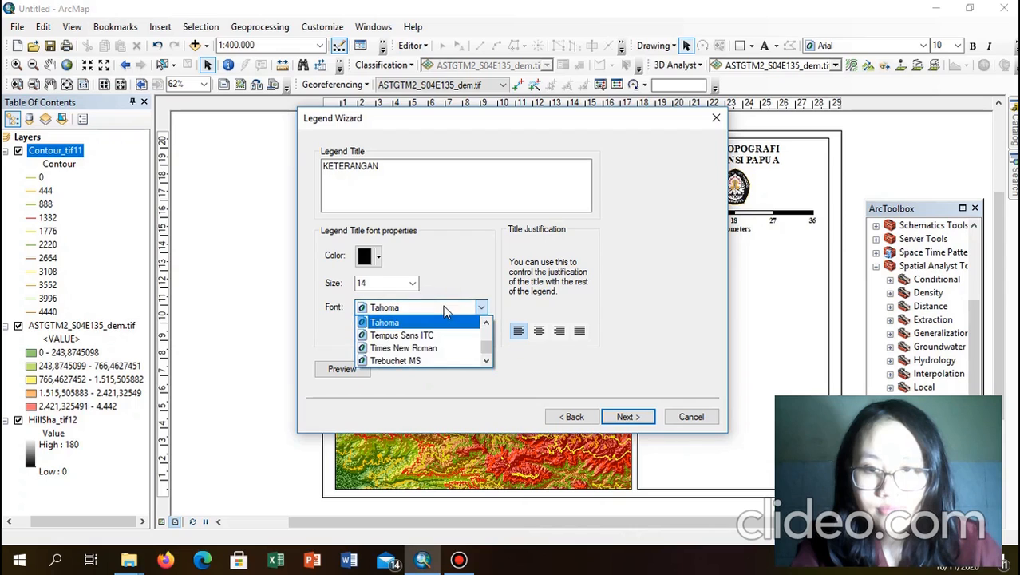
pyautogui.click(437, 349)
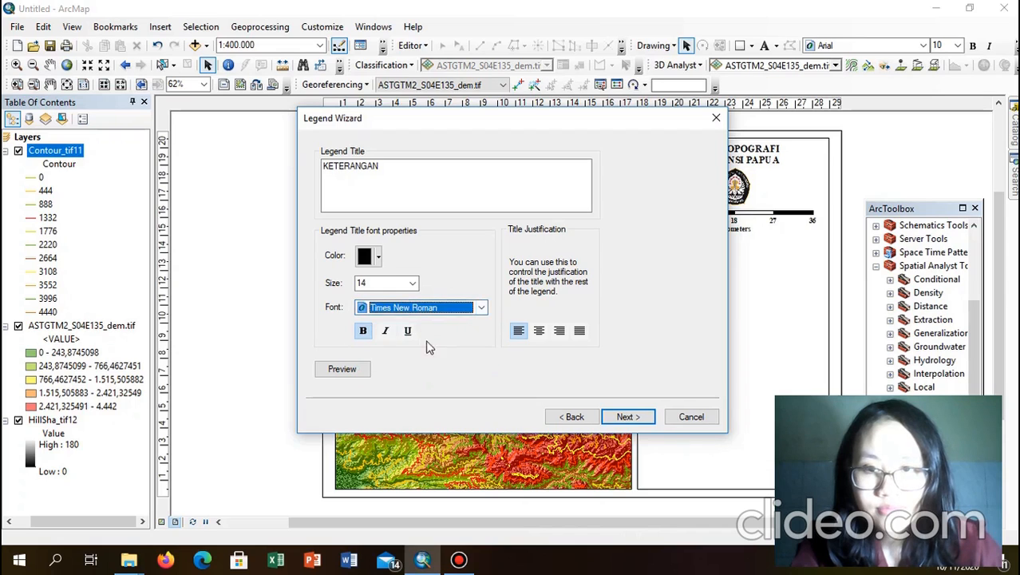
pyautogui.click(363, 279)
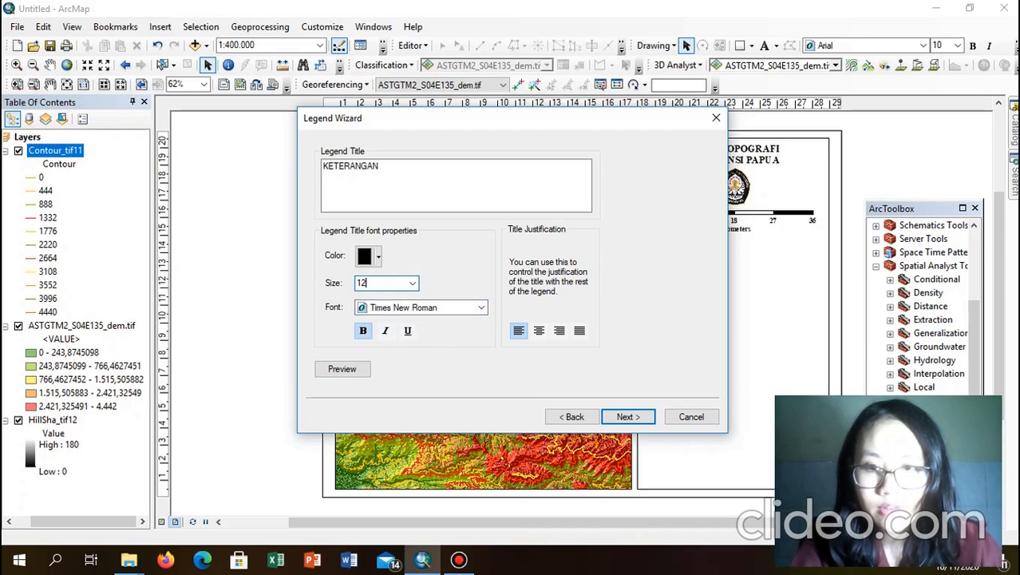
# Step: Accept the default frame and symbol patch settings and finish the legend
pyautogui.click(626, 418)
pyautogui.click(628, 417)
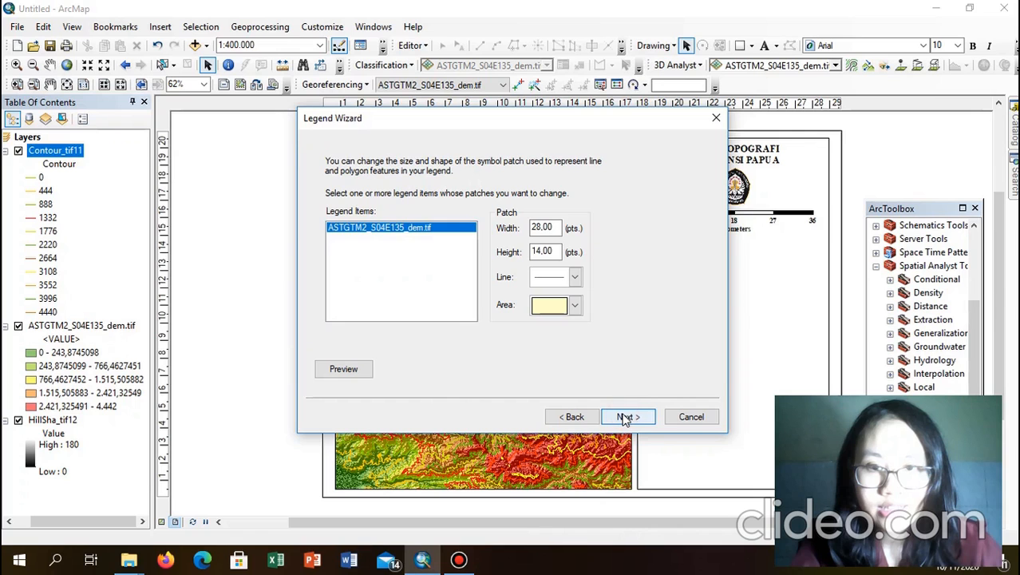
pyautogui.click(628, 416)
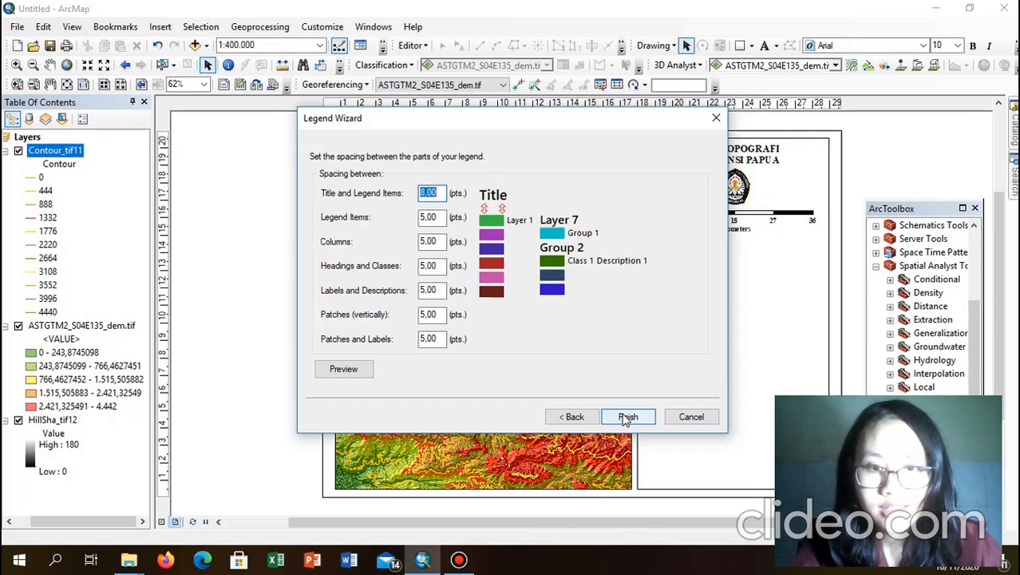
pyautogui.click(628, 417)
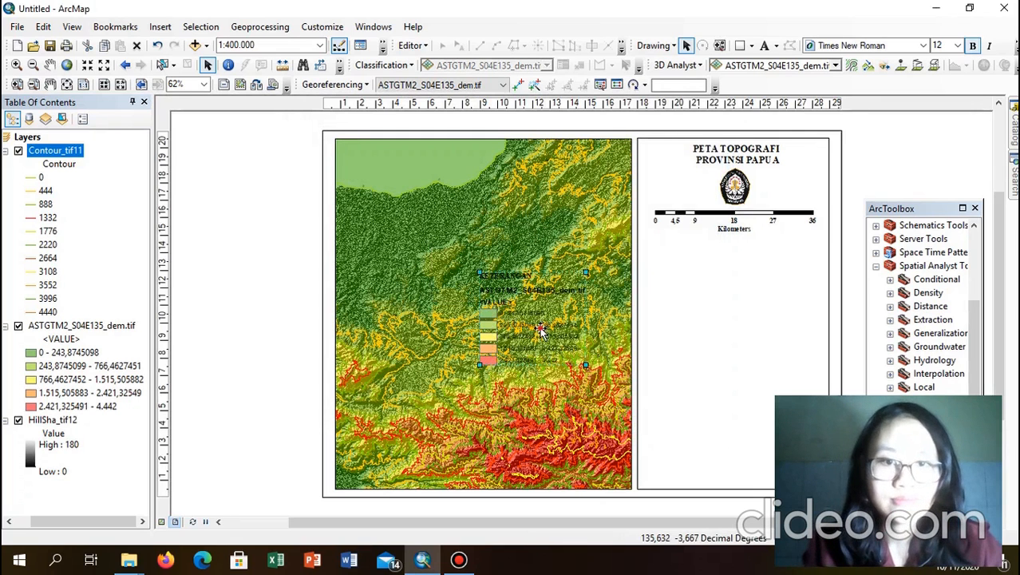
# Step: Drag the KETERANGAN legend beneath the kilometre scale bar and shrink it slightly
pyautogui.moveTo(541, 330); pyautogui.dragTo(704, 304)
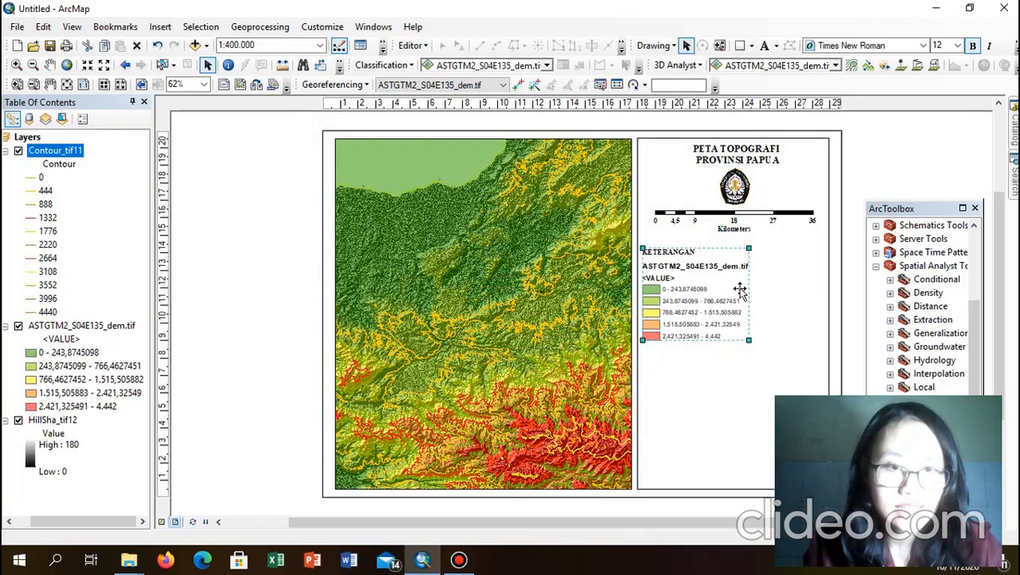
pyautogui.click(802, 286)
pyautogui.click(714, 313)
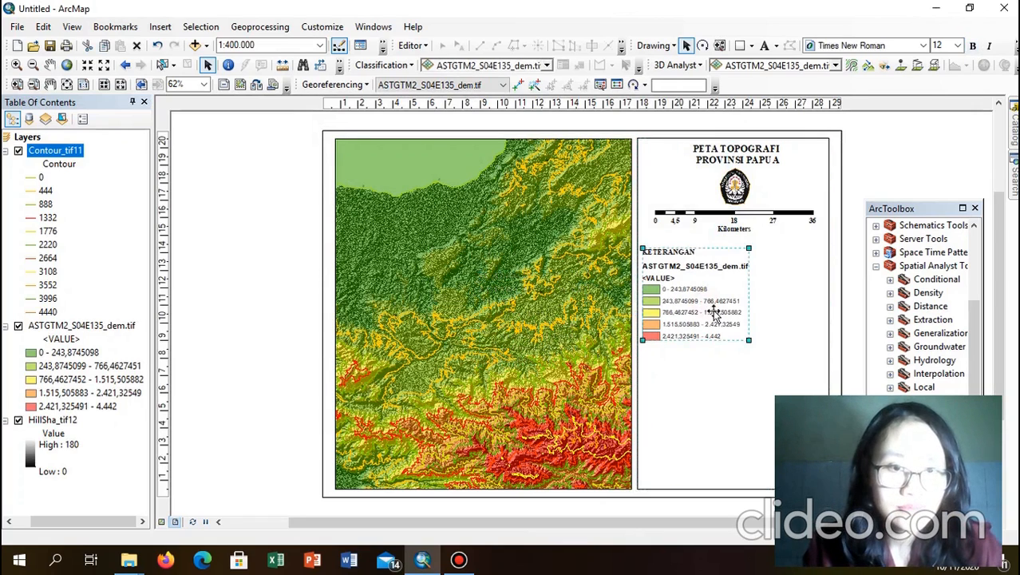
pyautogui.moveTo(750, 342); pyautogui.dragTo(742, 334)
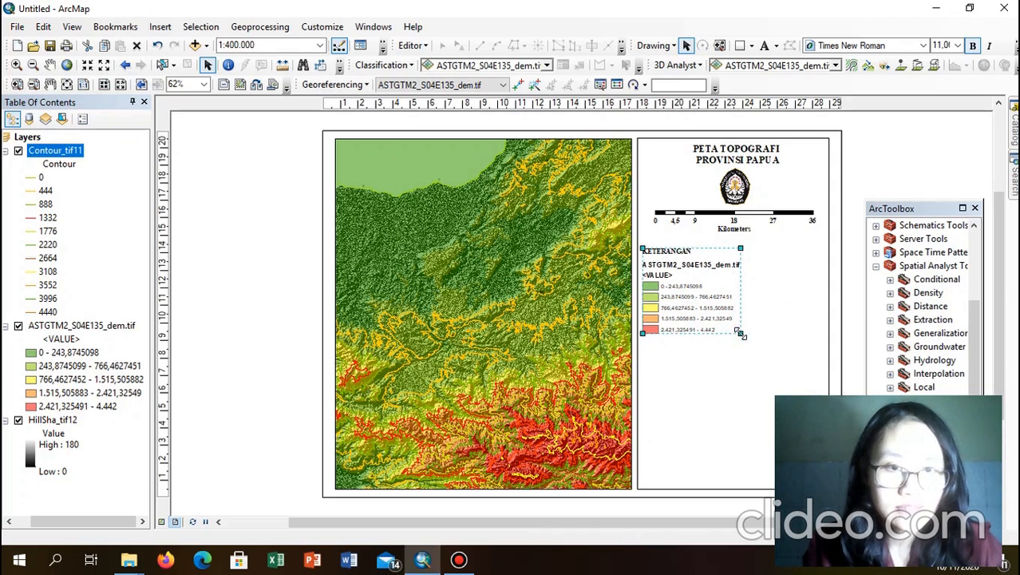
pyautogui.click(775, 310)
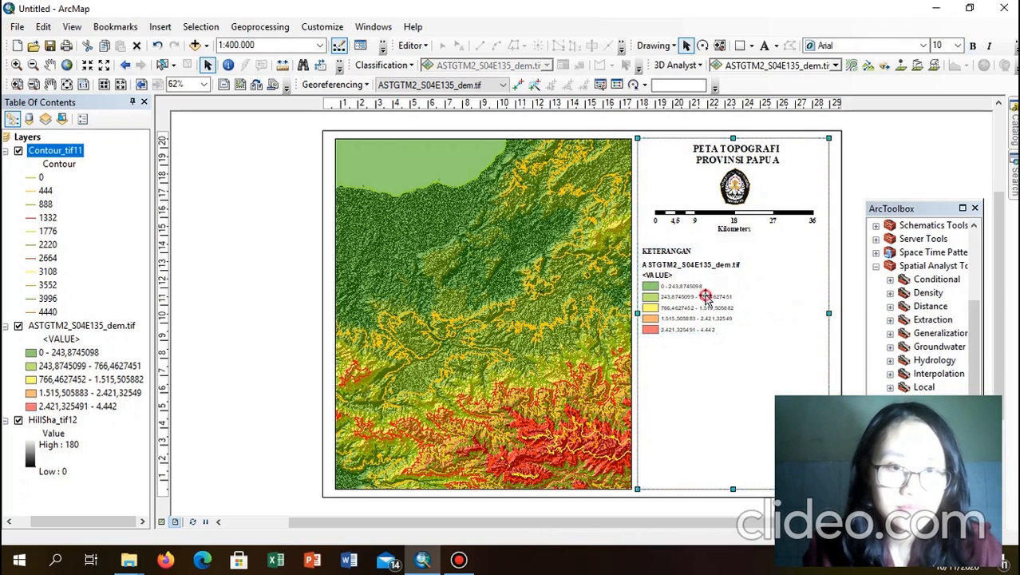
pyautogui.click(706, 288)
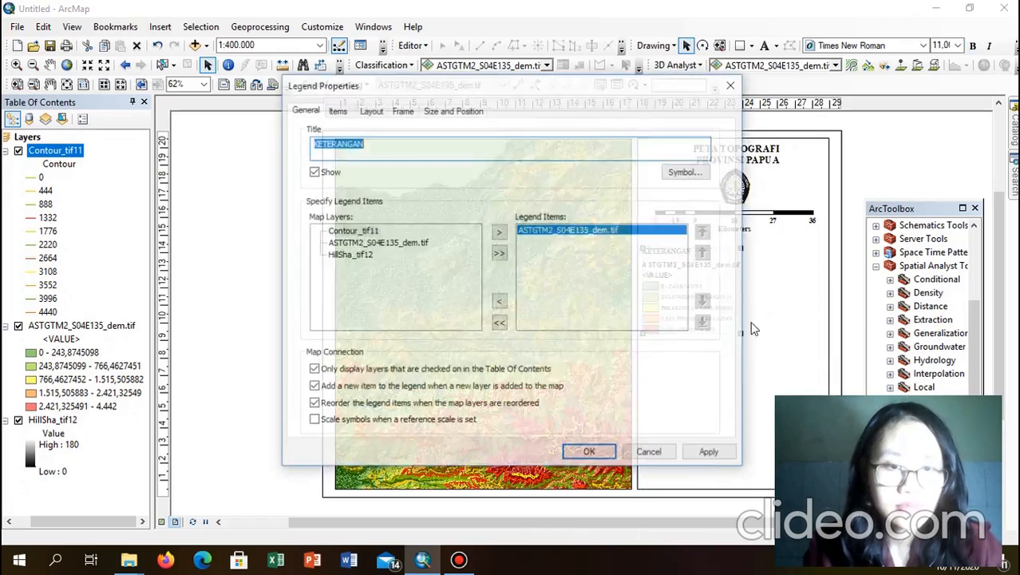
pyautogui.click(606, 457)
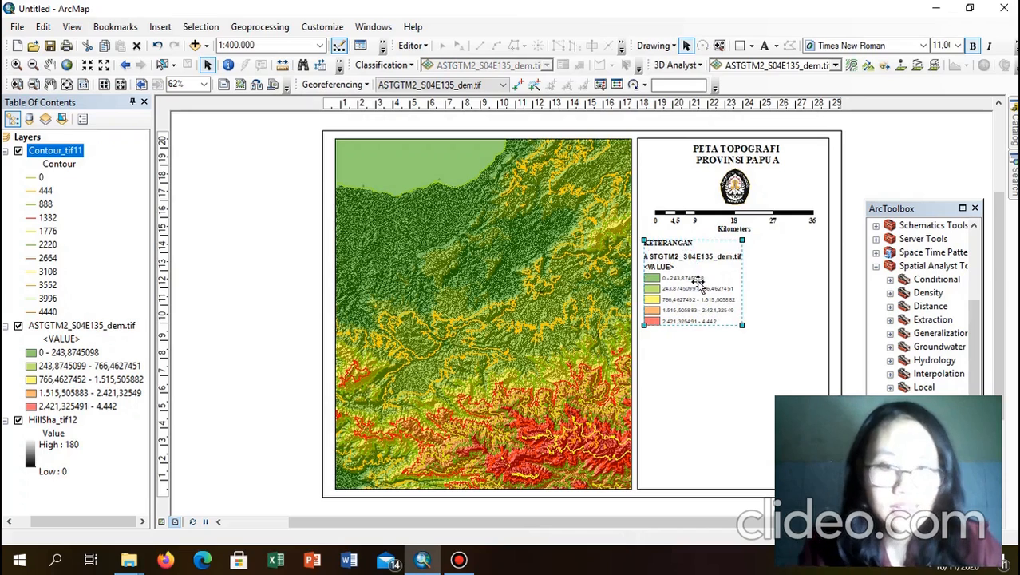
# Step: Convert the KETERANGAN legend to graphics and ungroup it
pyautogui.rightClick(699, 283)
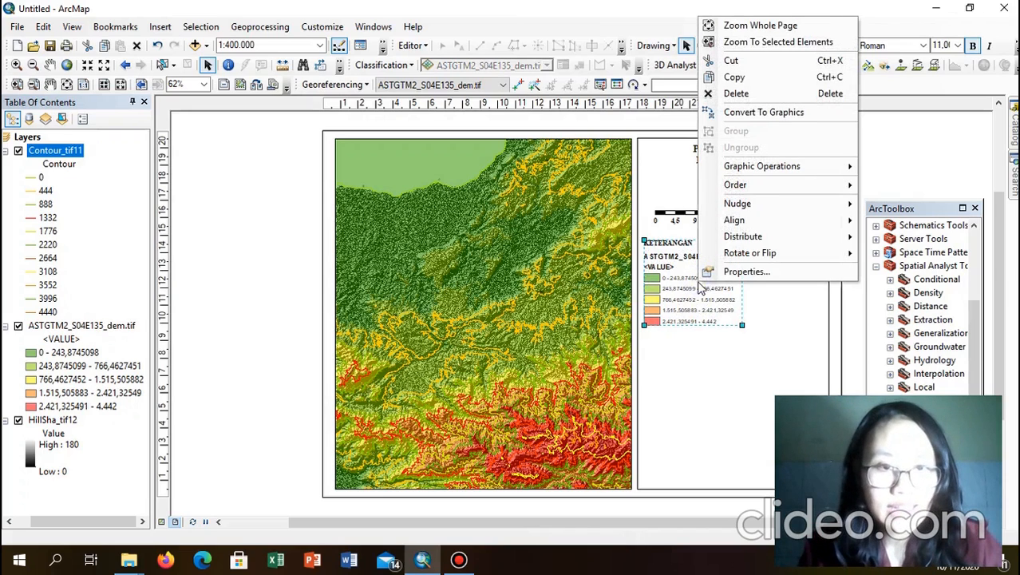
pyautogui.click(762, 116)
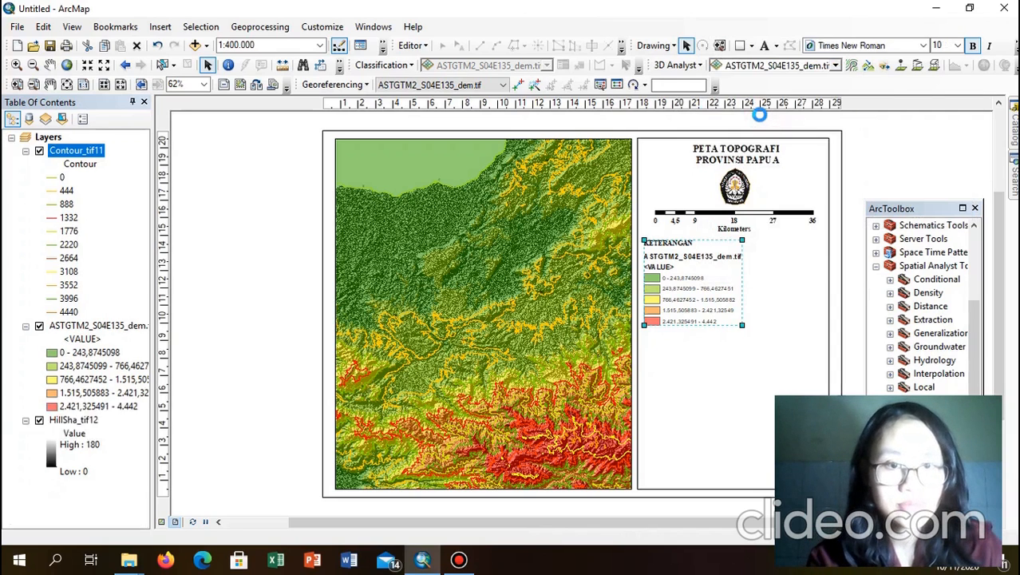
pyautogui.rightClick(716, 264)
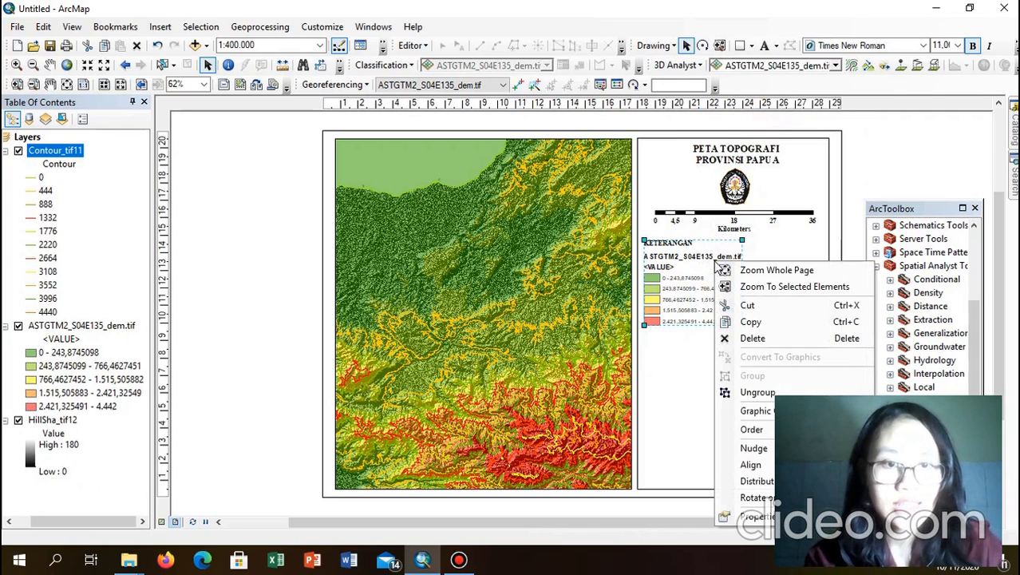
pyautogui.click(756, 393)
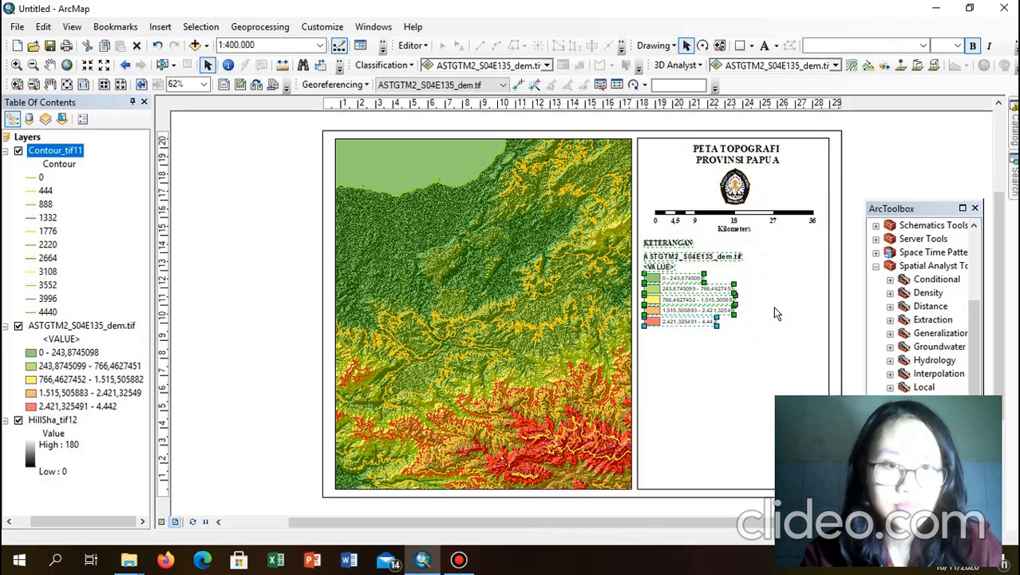
pyautogui.click(752, 262)
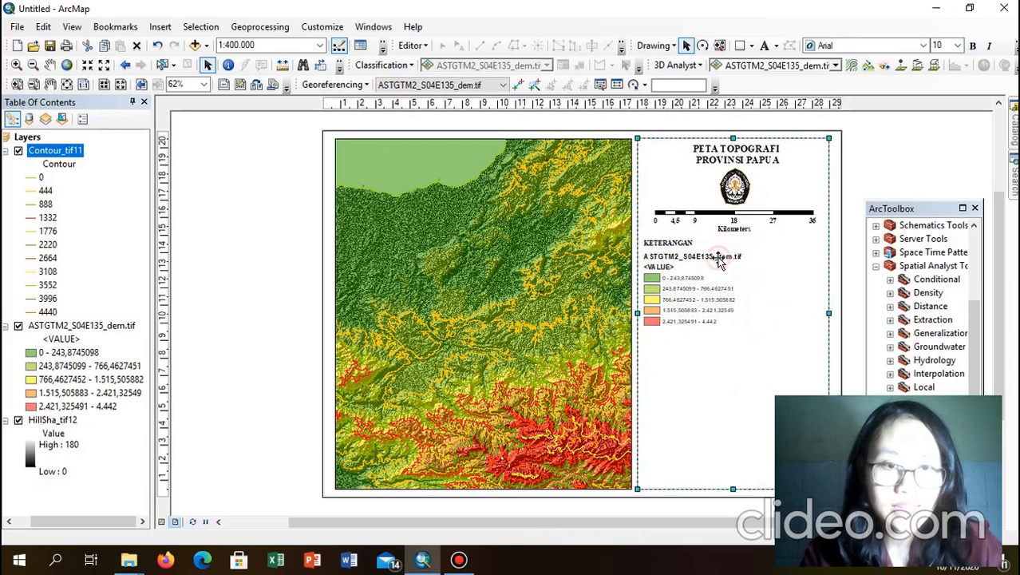
# Step: Delete the dataset name line and the <VALUE> text from the legend
pyautogui.click(718, 261)
pyautogui.rightClick(720, 260)
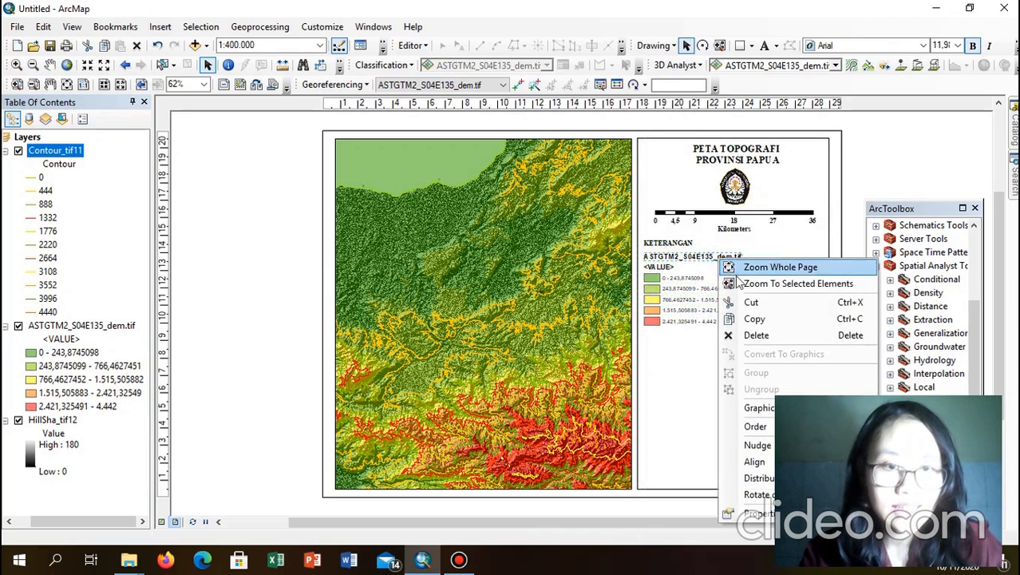
pyautogui.click(749, 335)
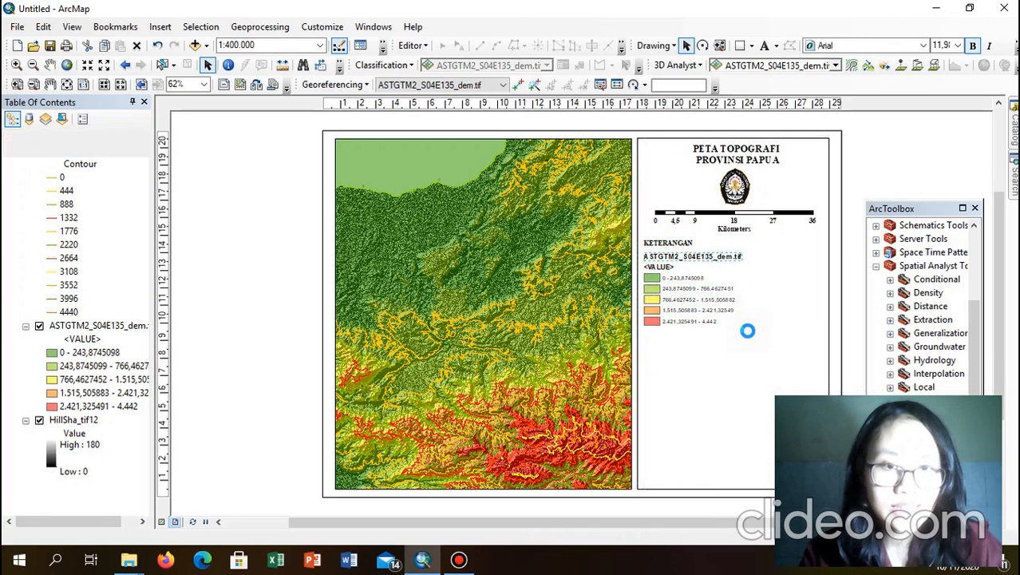
pyautogui.click(658, 270)
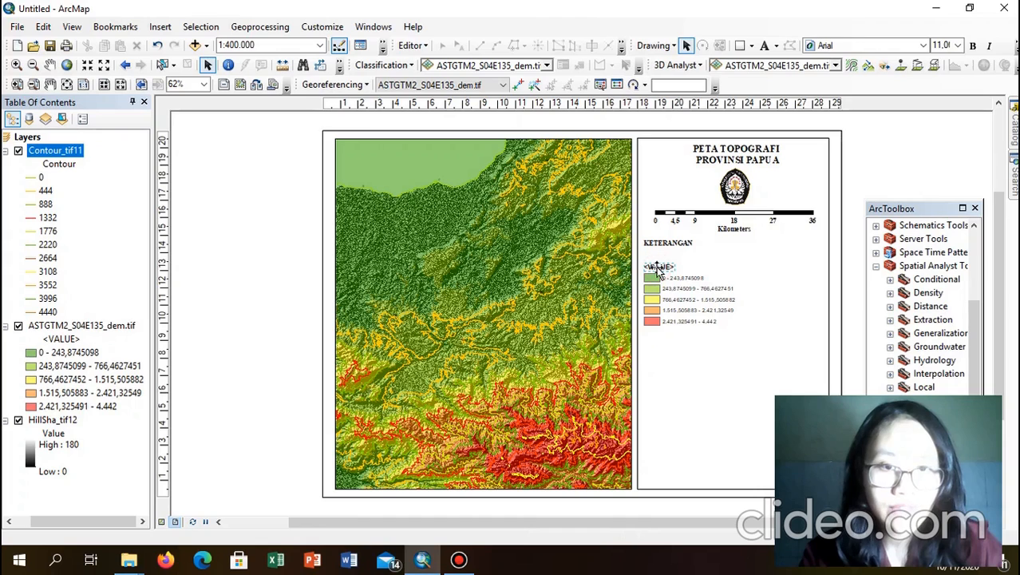
pyautogui.rightClick(657, 271)
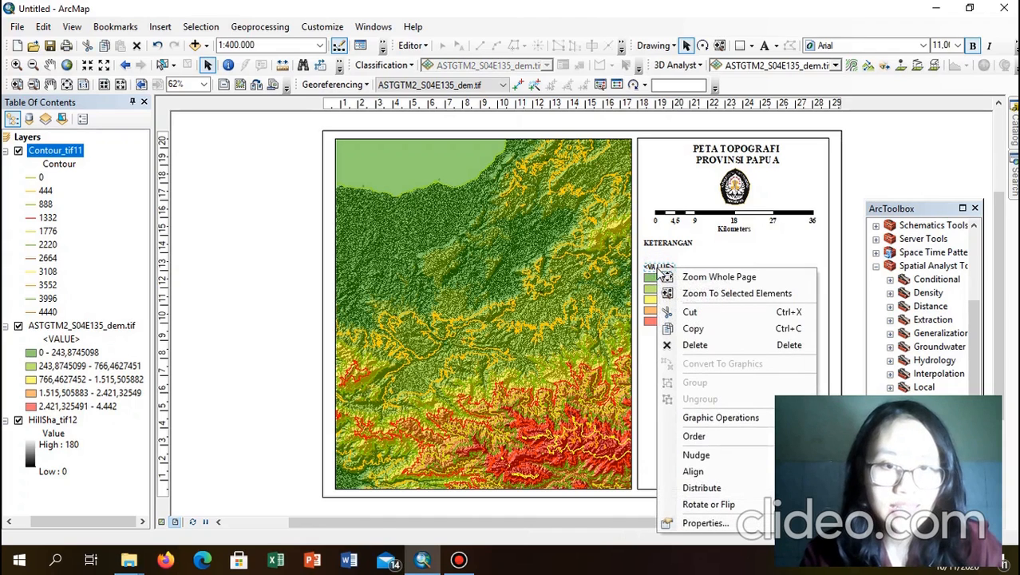
pyautogui.click(694, 344)
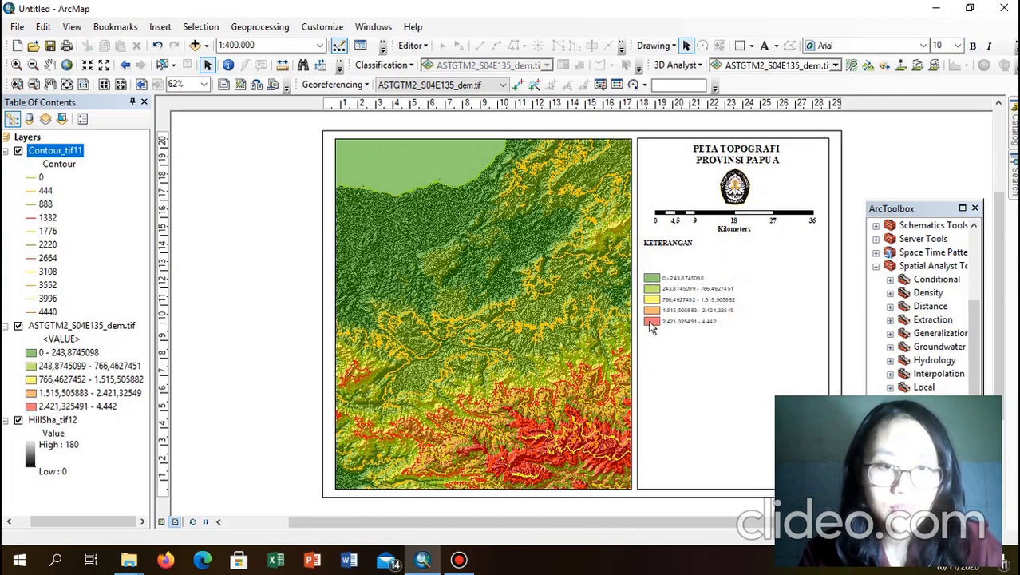
# Step: Move the colour class entries up directly under the KETERANGAN heading
pyautogui.moveTo(646, 336); pyautogui.dragTo(644, 332)
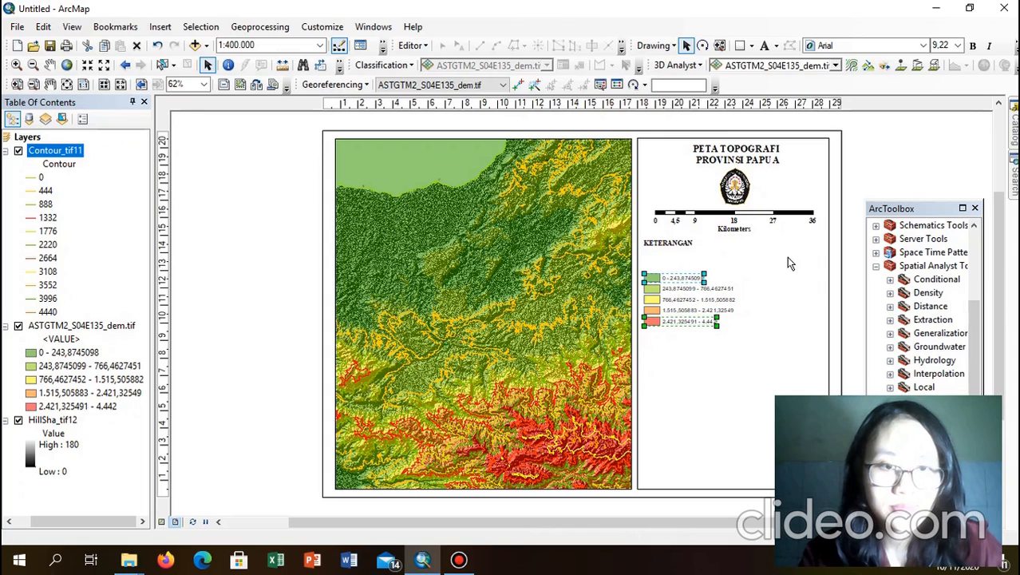
pyautogui.click(743, 271)
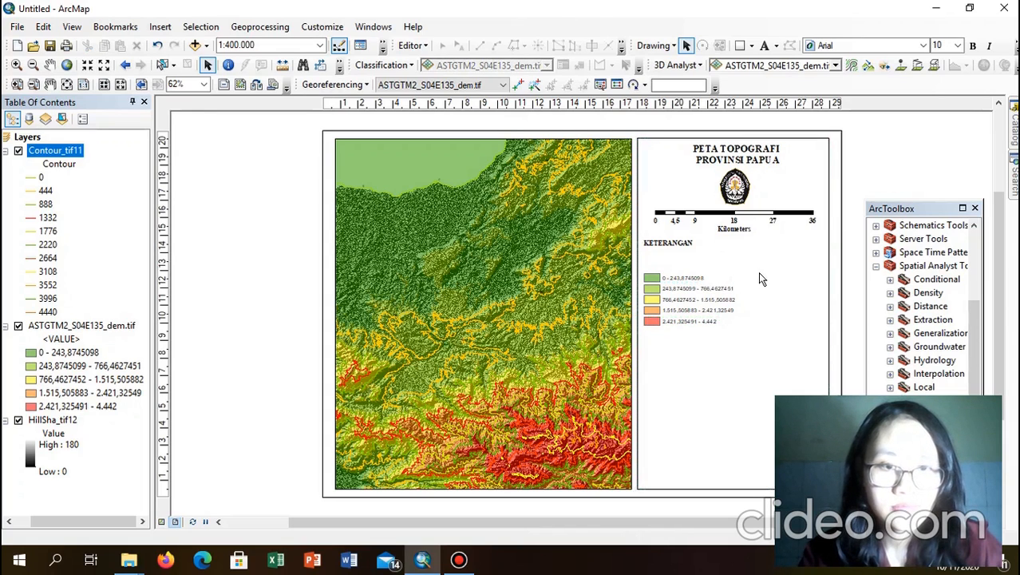
pyautogui.click(764, 274)
pyautogui.moveTo(765, 274); pyautogui.dragTo(683, 289)
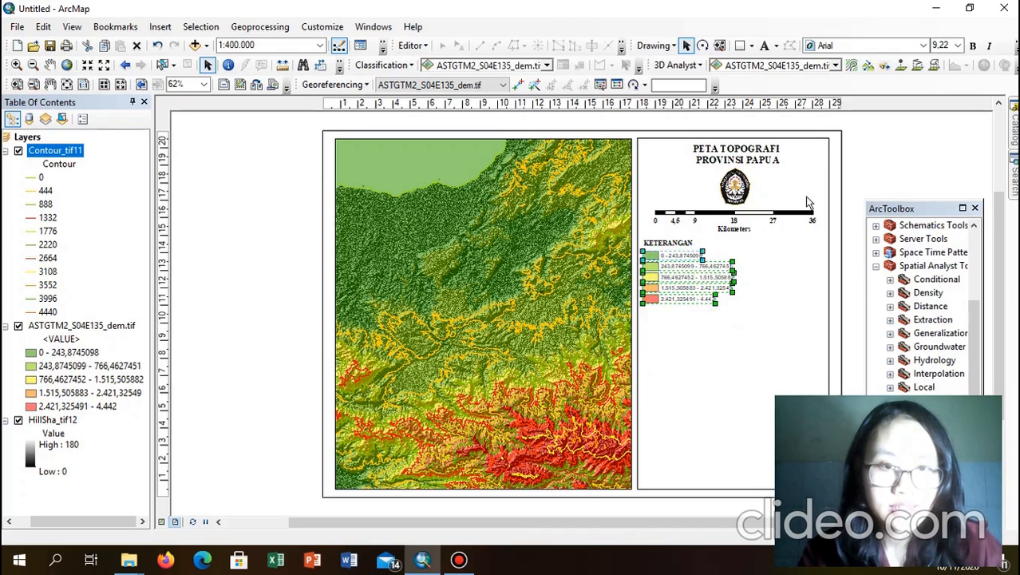
pyautogui.click(877, 172)
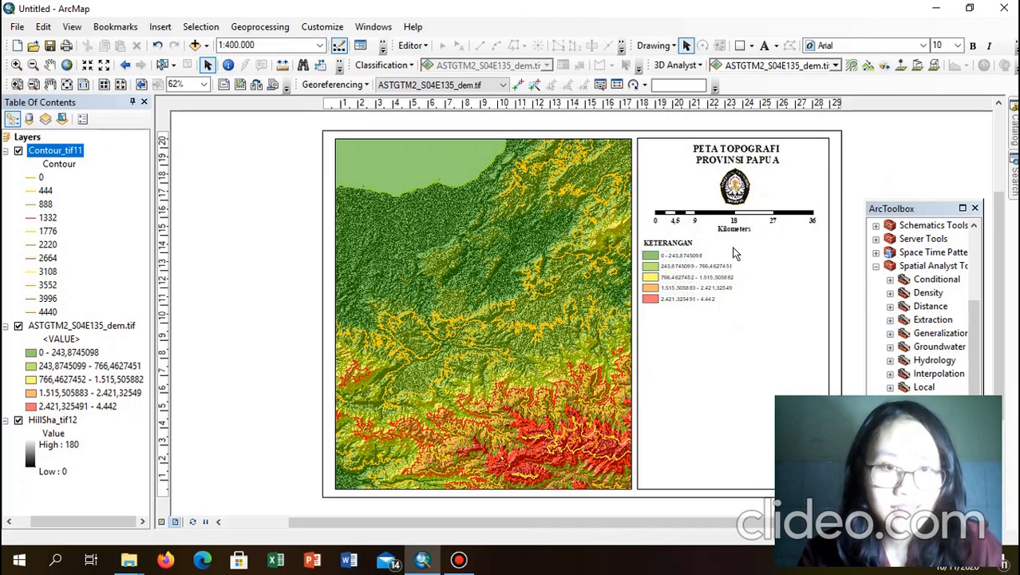
# Step: Group the heading and five elevation classes into one element and resize it slightly
pyautogui.moveTo(751, 242); pyautogui.dragTo(641, 315)
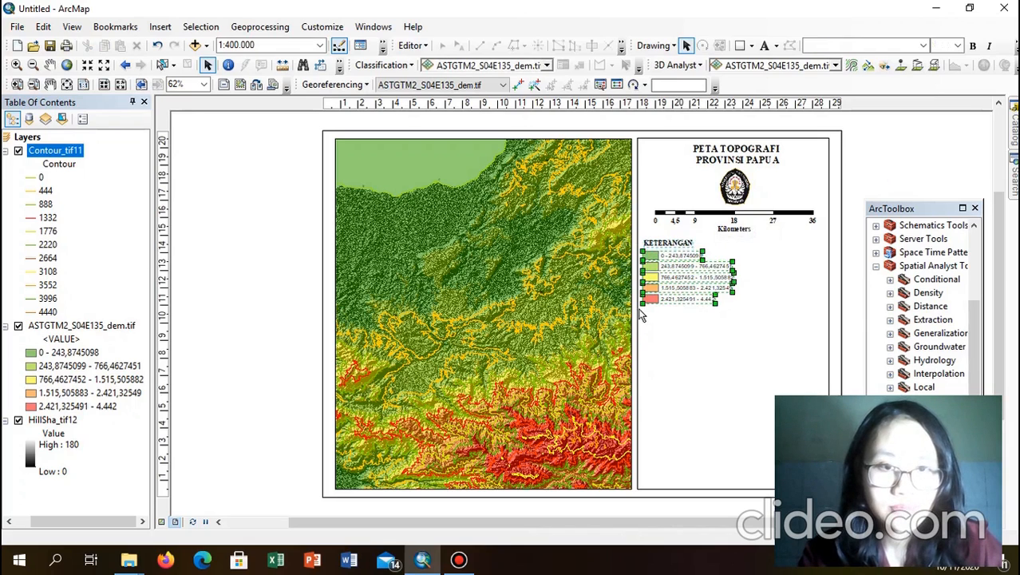
pyautogui.rightClick(669, 289)
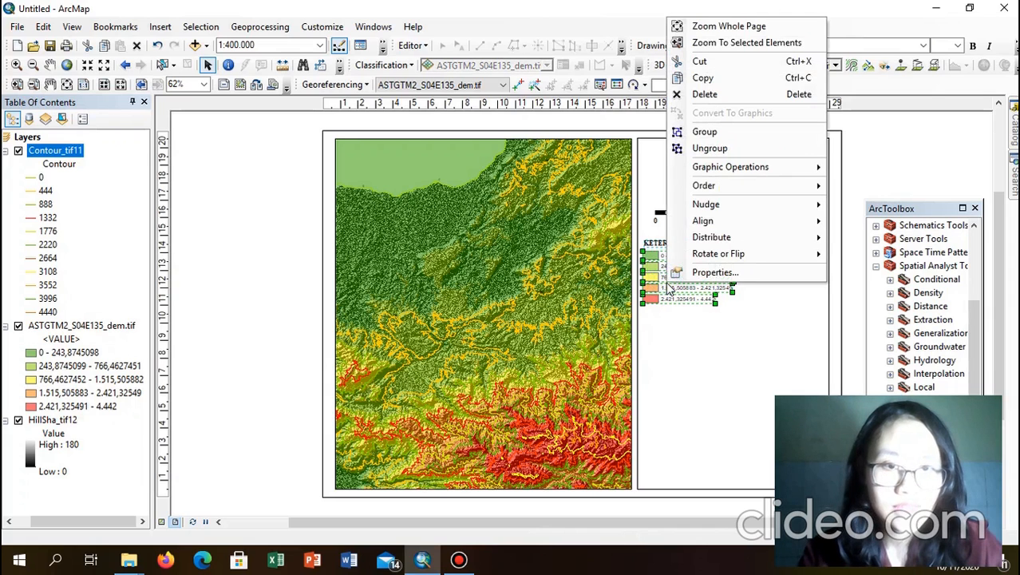
pyautogui.click(710, 134)
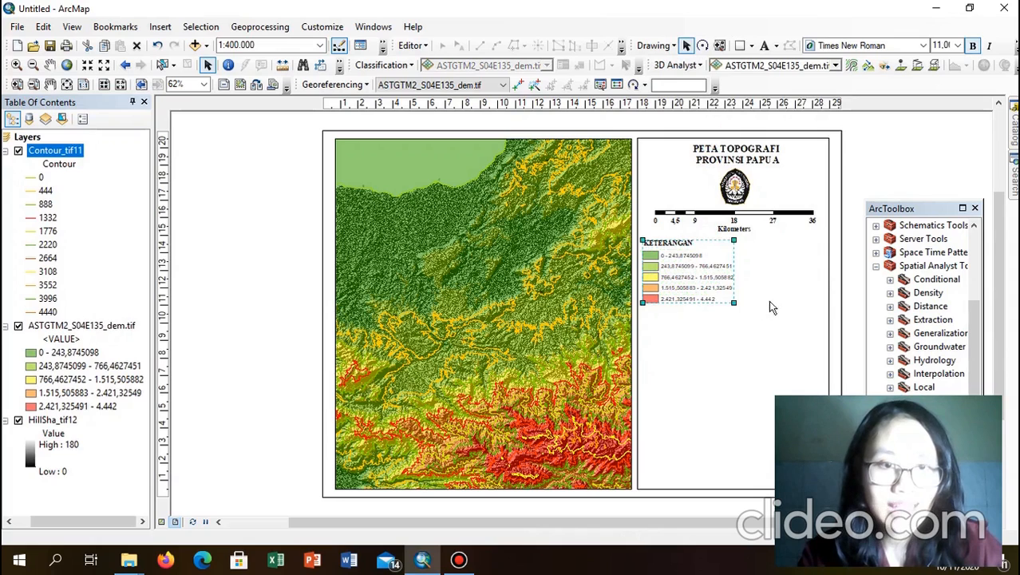
pyautogui.click(933, 165)
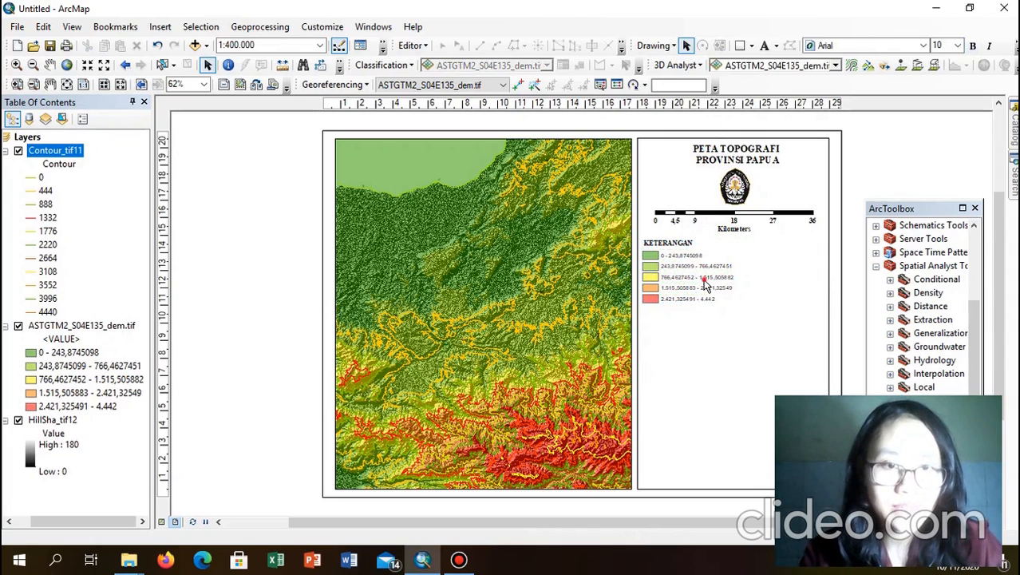
pyautogui.click(705, 285)
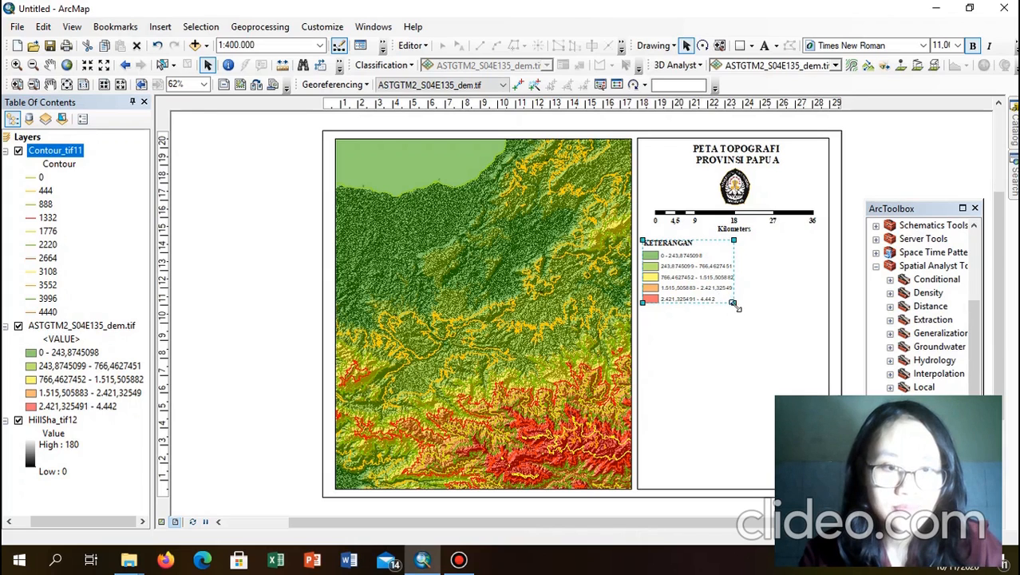
pyautogui.moveTo(733, 304); pyautogui.dragTo(730, 299)
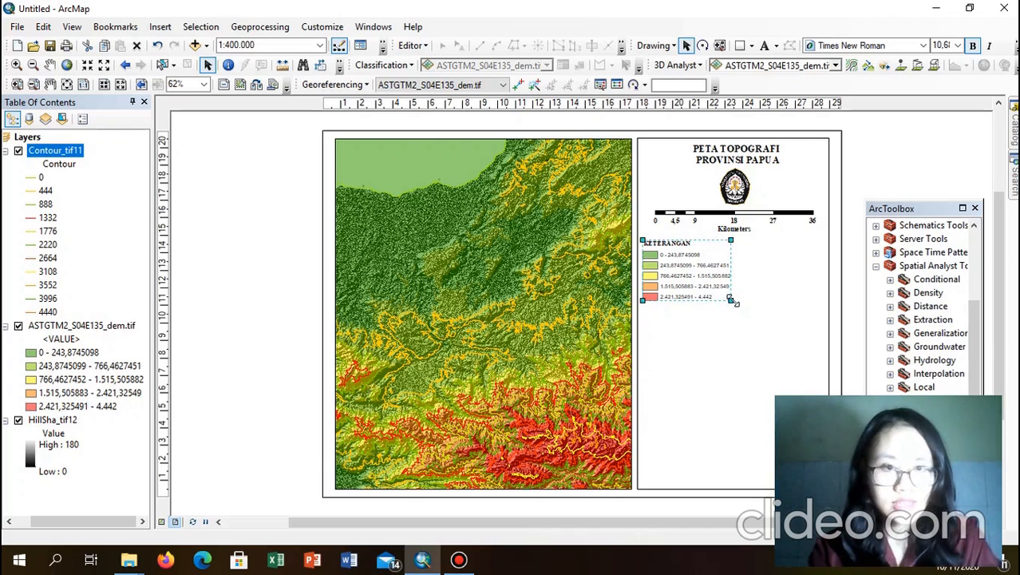
pyautogui.moveTo(733, 301); pyautogui.dragTo(744, 308)
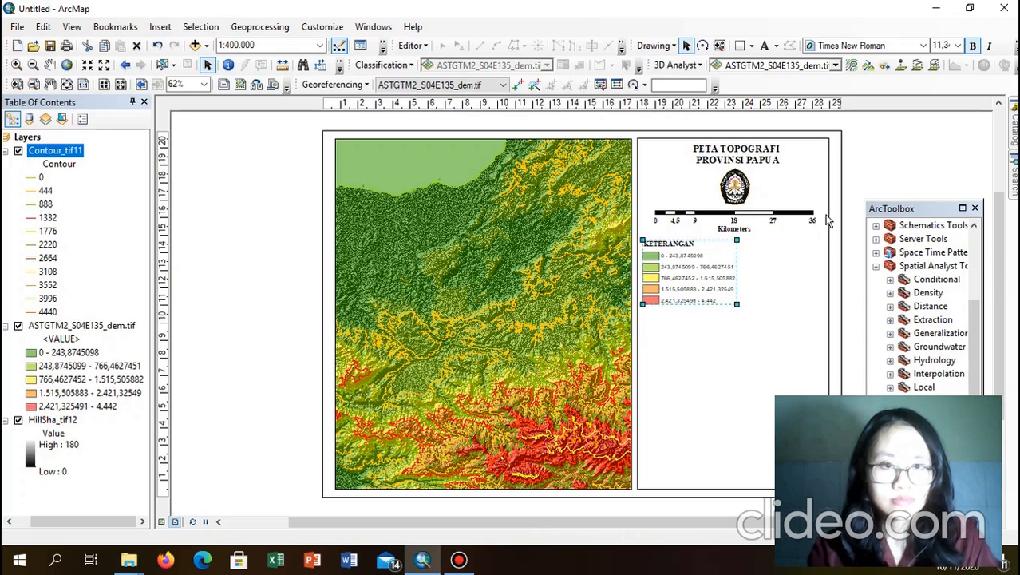
pyautogui.click(893, 169)
pyautogui.click(676, 256)
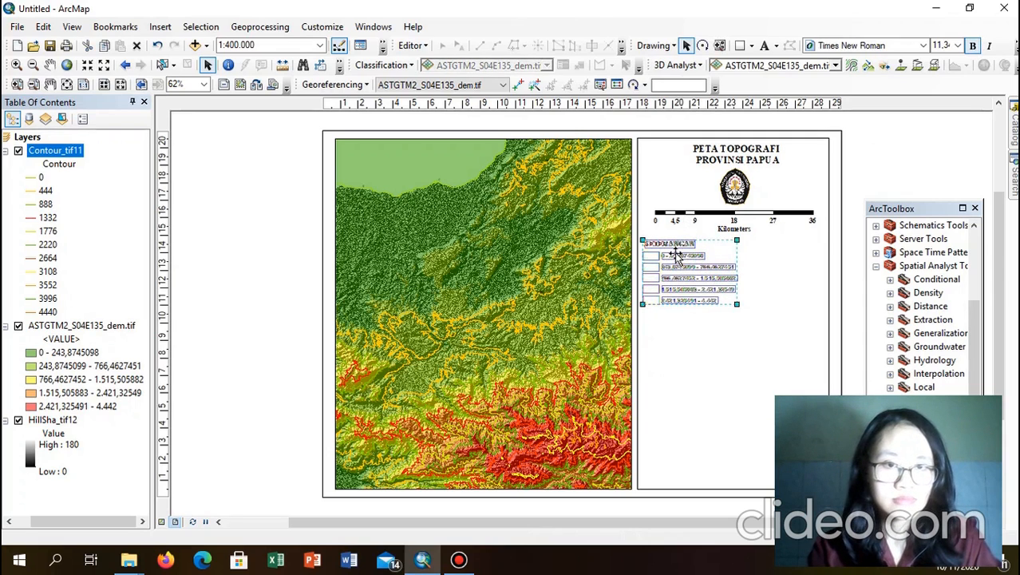
pyautogui.click(944, 166)
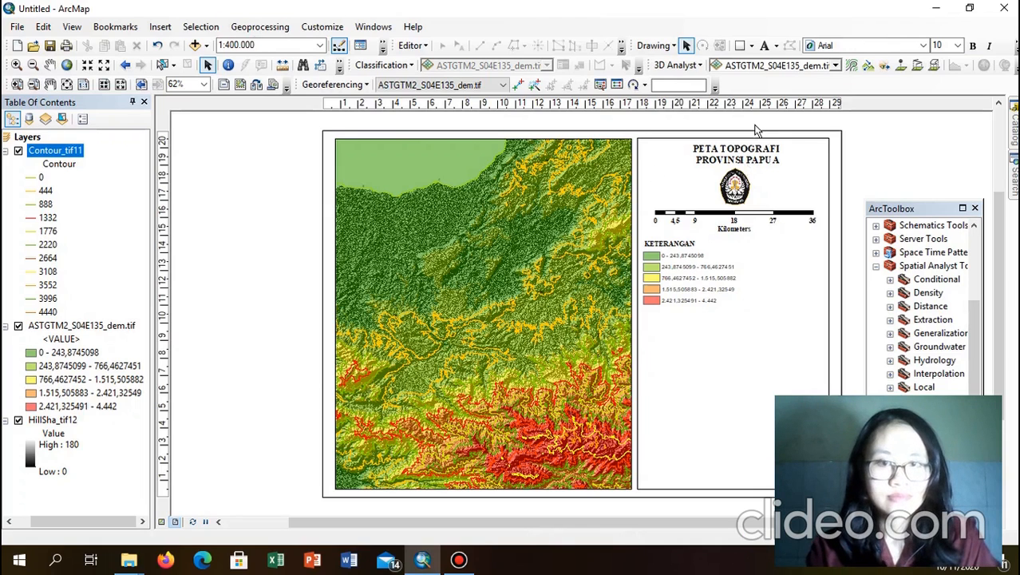
# Step: Add a text label reading 'Insert Peta' below the legend
pyautogui.click(764, 47)
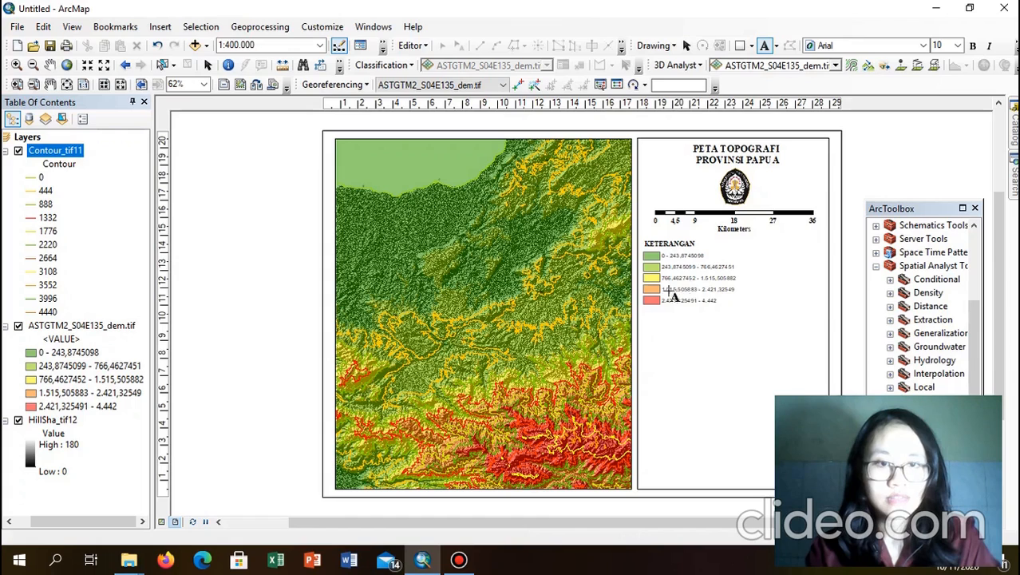
pyautogui.click(652, 316)
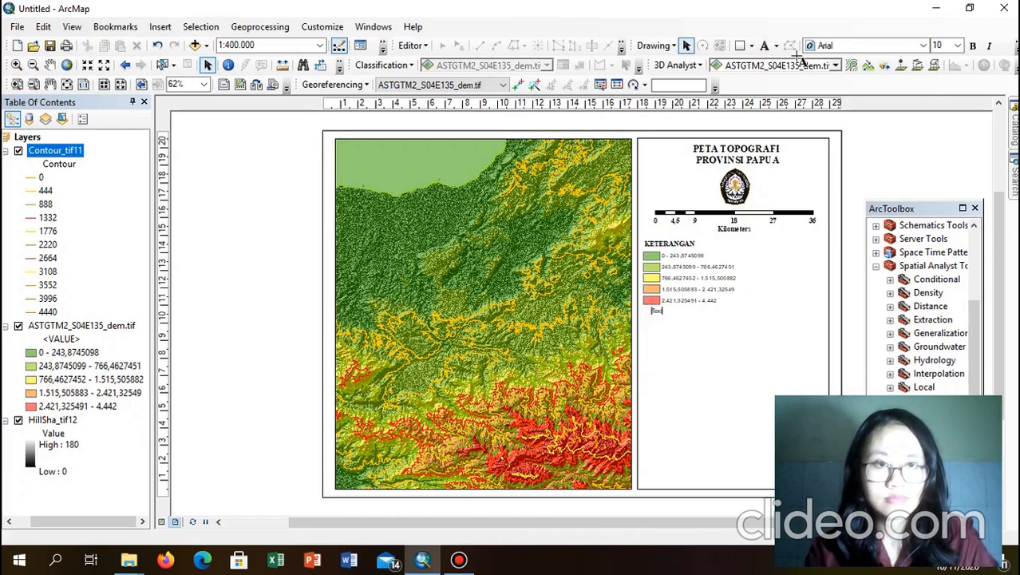
pyautogui.click(686, 46)
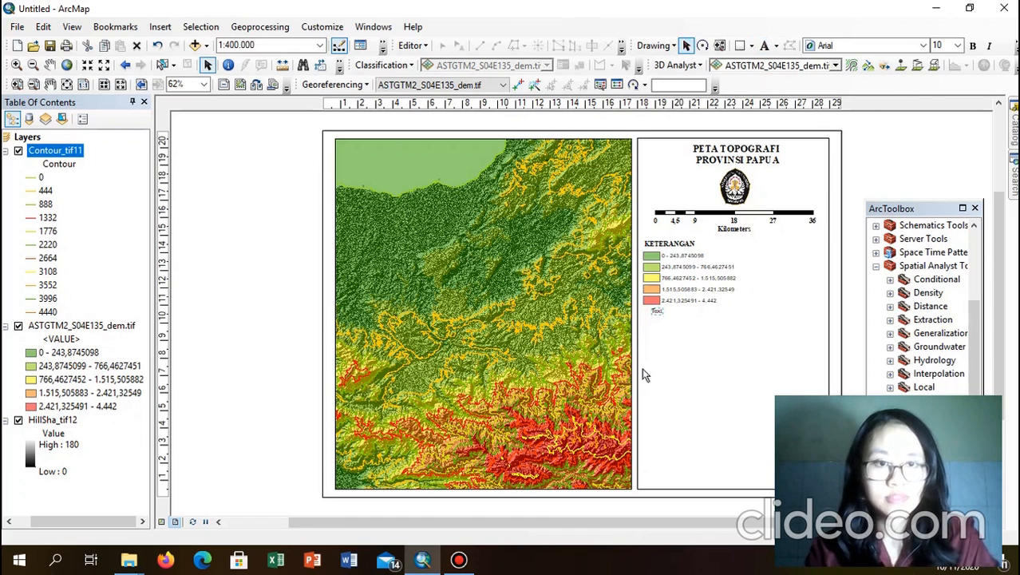
pyautogui.doubleClick(656, 314)
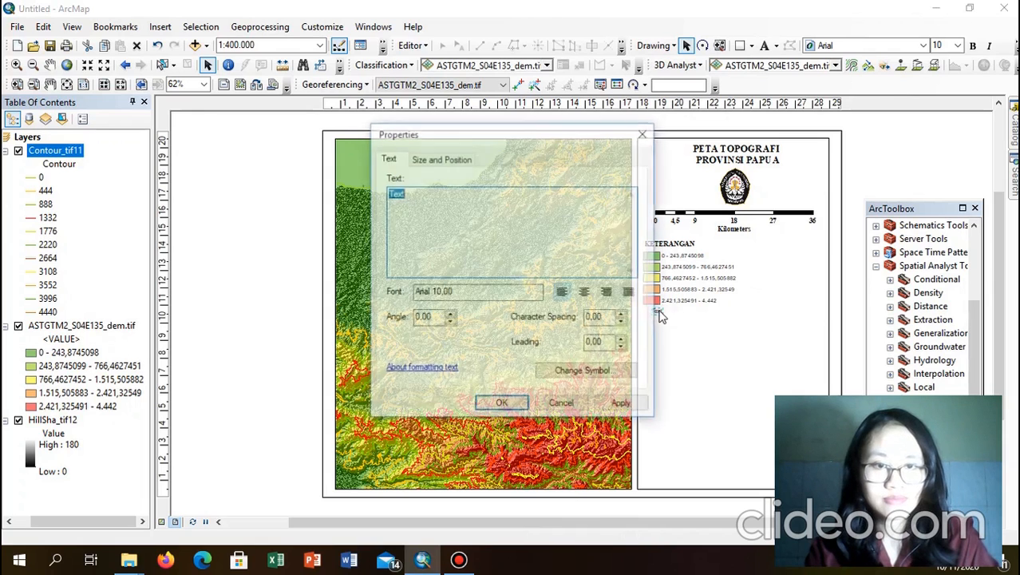
pyautogui.press('BackSpace')
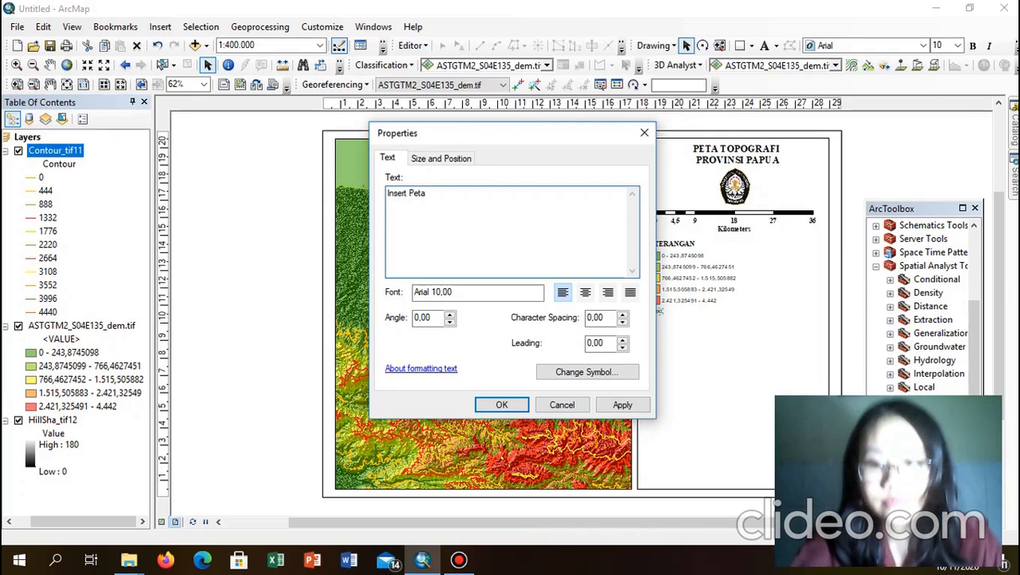
pyautogui.click(501, 405)
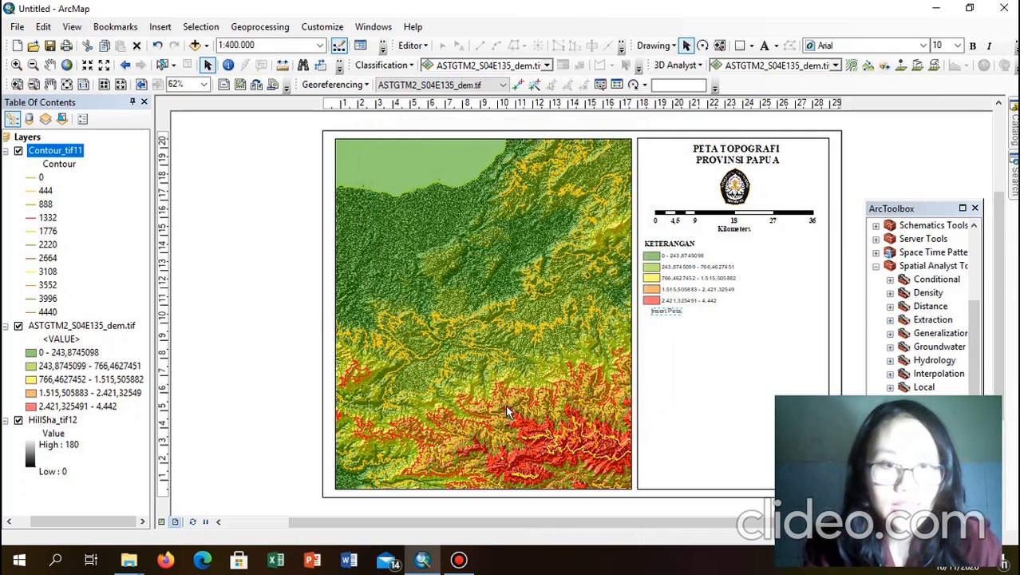
# Step: Format 'Insert Peta' as bold 12-pt Times New Roman and nudge it left and down
pyautogui.click(923, 46)
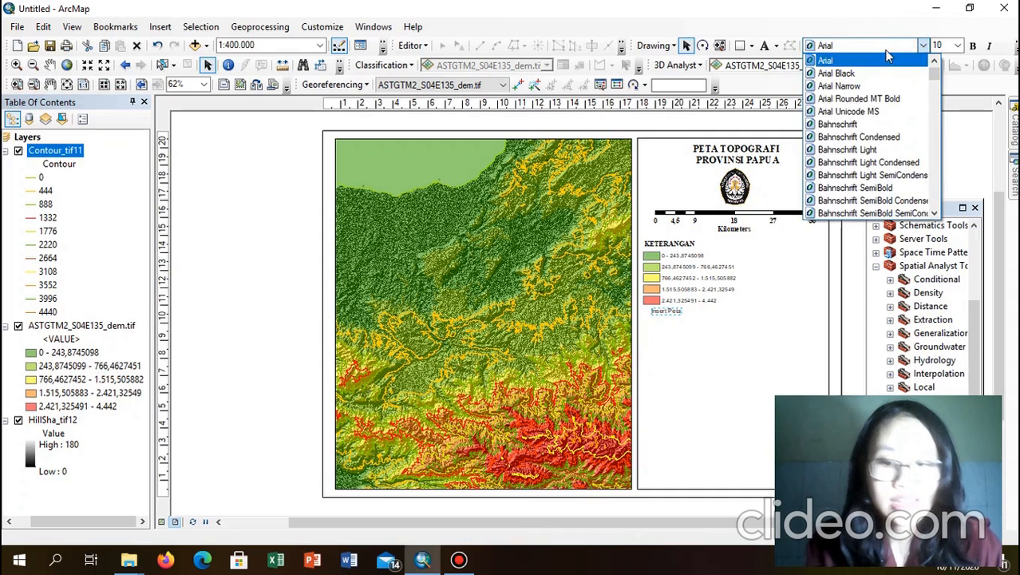
pyautogui.press('t')
pyautogui.press('Return')
pyautogui.click(924, 46)
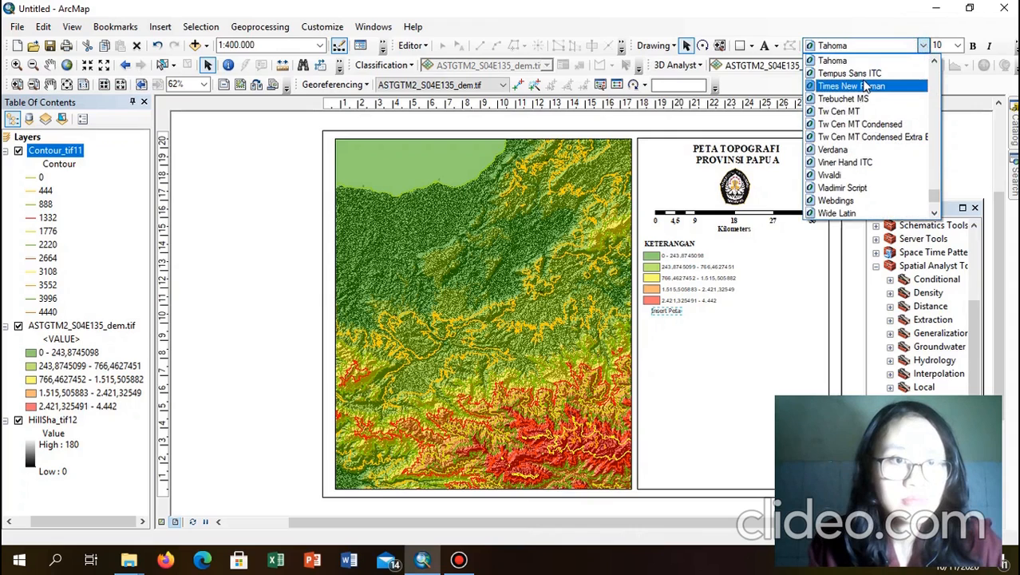
pyautogui.click(863, 86)
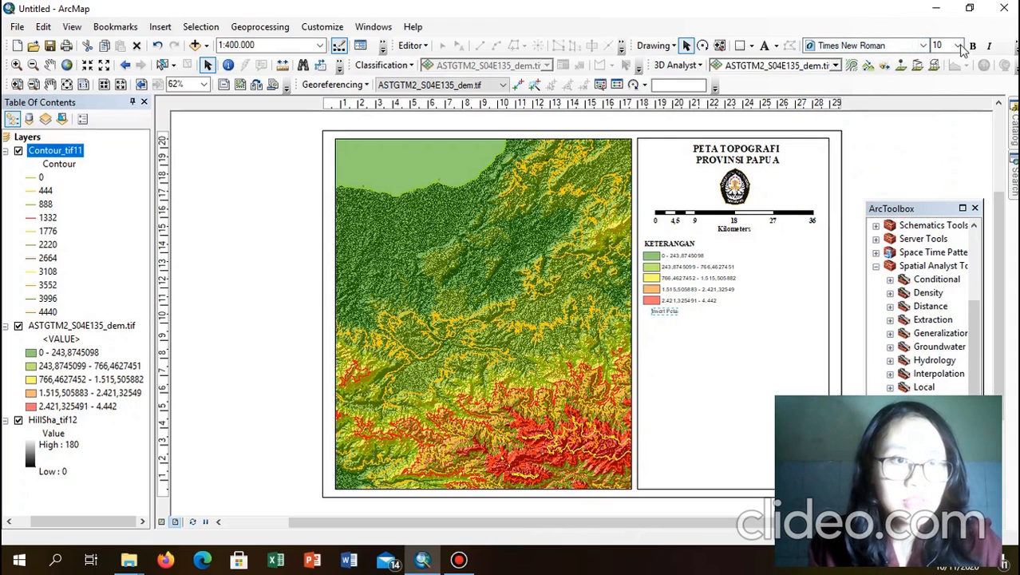
pyautogui.click(959, 47)
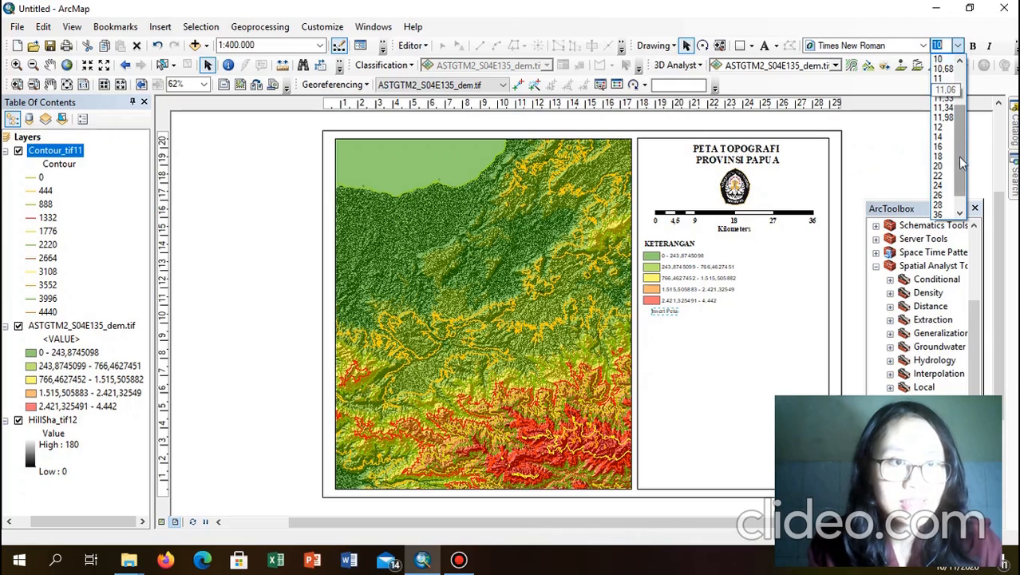
pyautogui.click(938, 127)
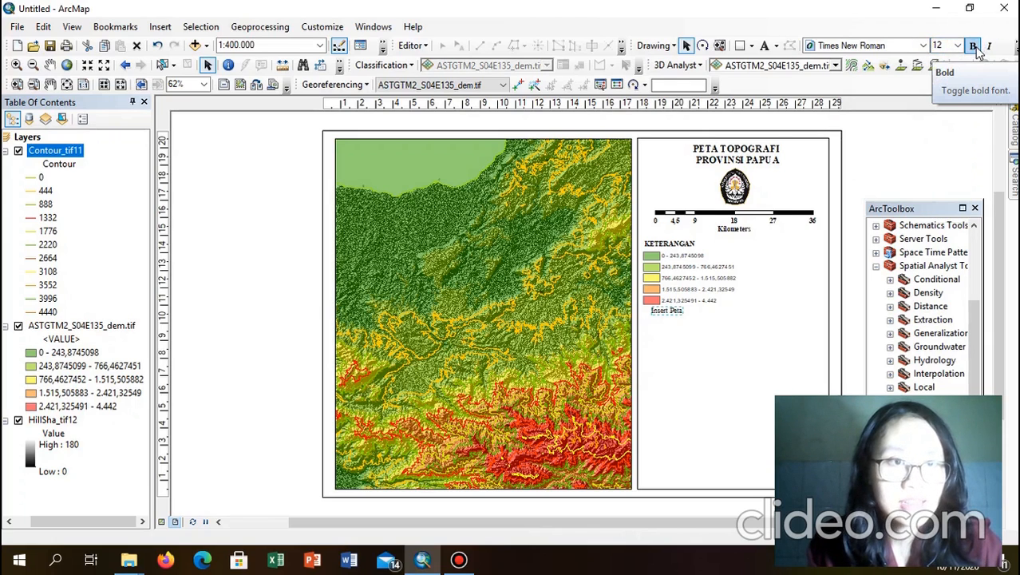
pyautogui.click(974, 46)
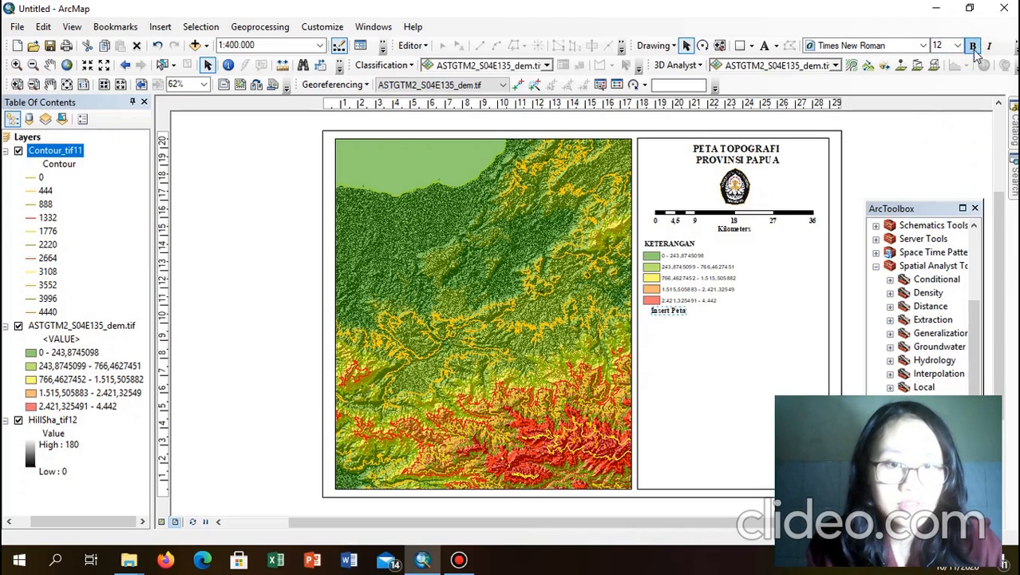
pyautogui.moveTo(673, 316); pyautogui.dragTo(666, 319)
# Step: Reposition the Insert Peta label directly beneath the legend
pyautogui.click(927, 162)
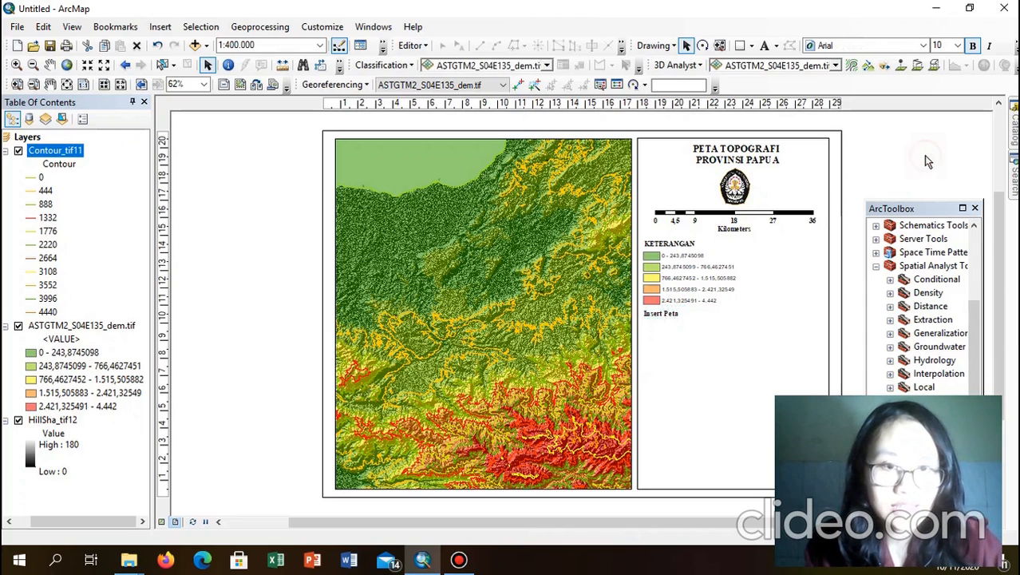
pyautogui.click(664, 317)
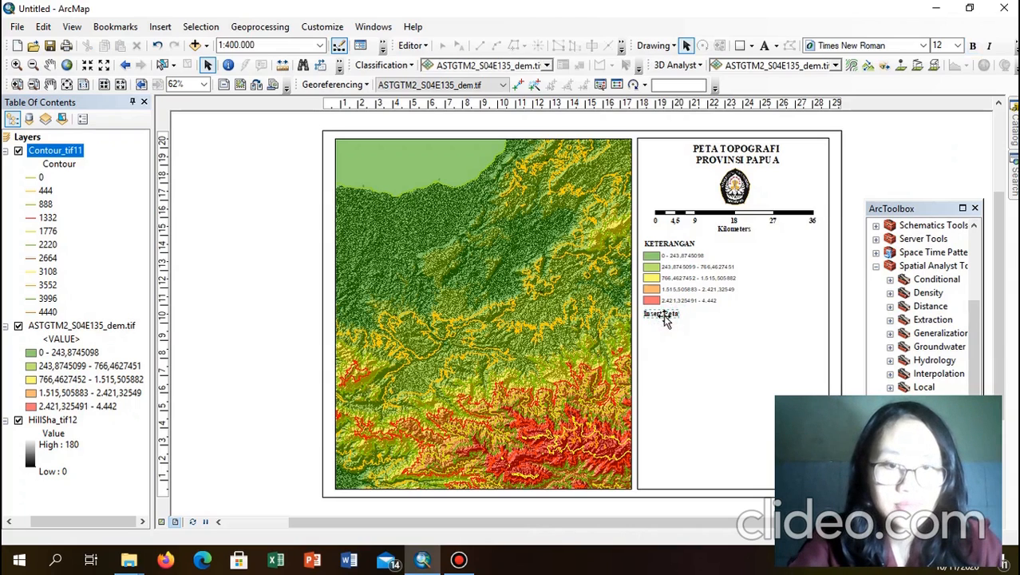
pyautogui.moveTo(674, 316); pyautogui.dragTo(673, 317)
pyautogui.click(673, 316)
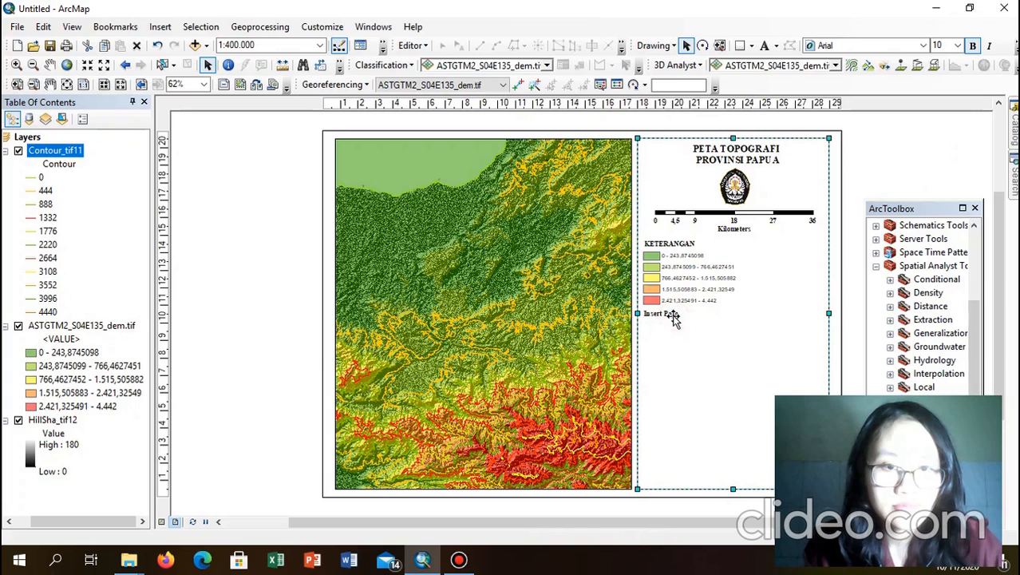
pyautogui.click(672, 316)
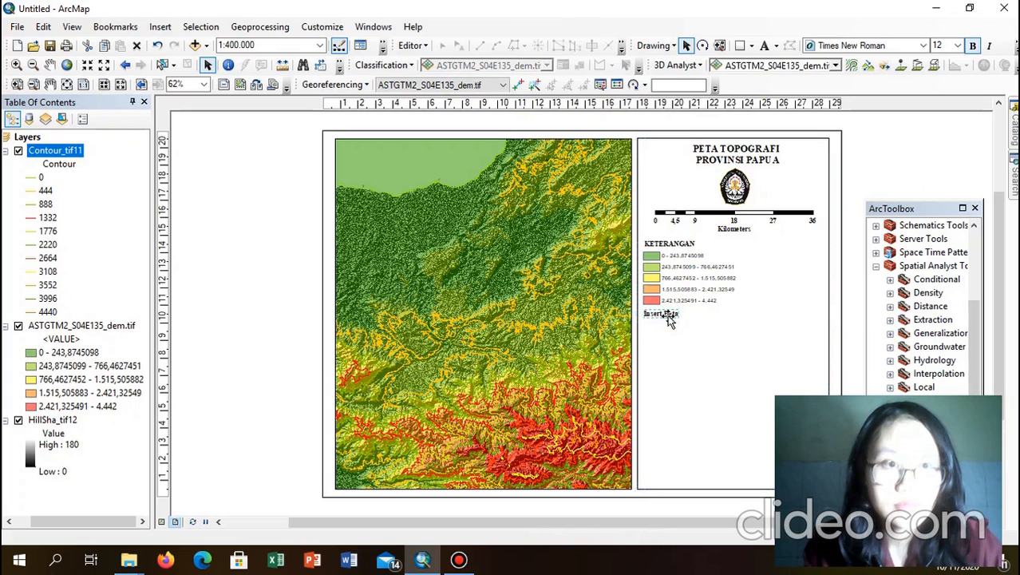
pyautogui.moveTo(669, 318); pyautogui.dragTo(668, 318)
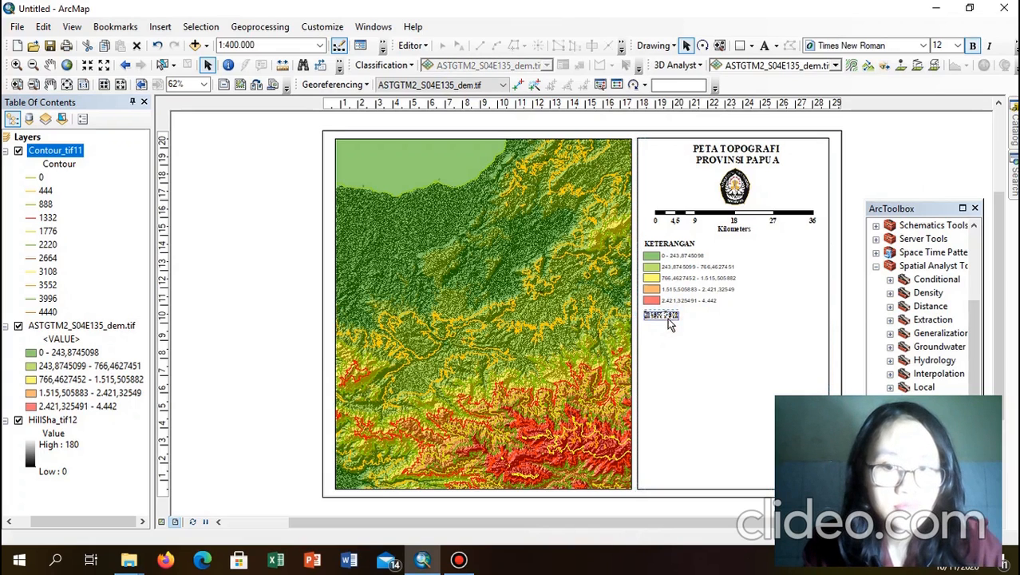
pyautogui.click(867, 131)
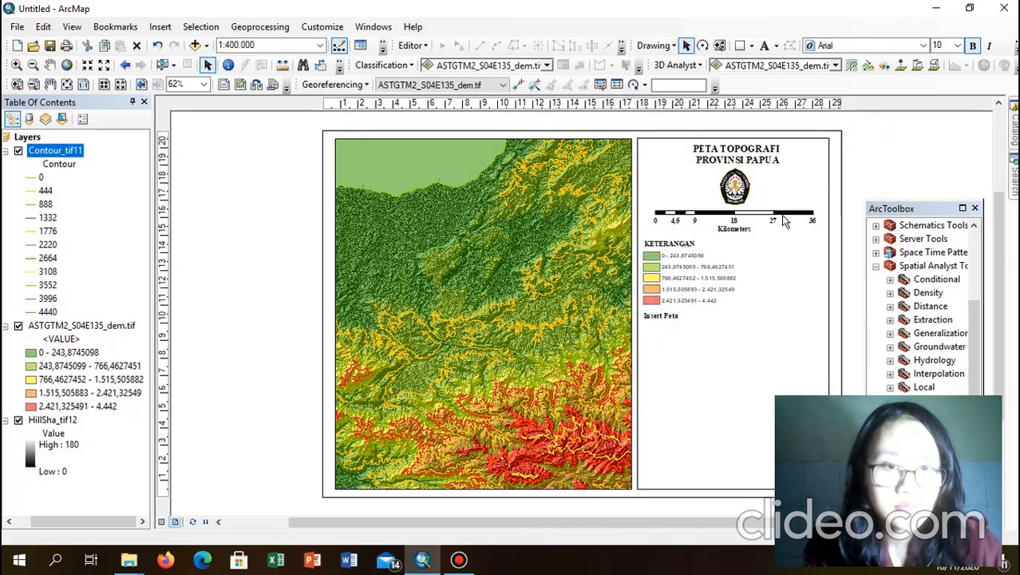
# Step: Make the KETERANGAN legend slightly wider and taller, then lower Insert Peta a bit
pyautogui.click(696, 287)
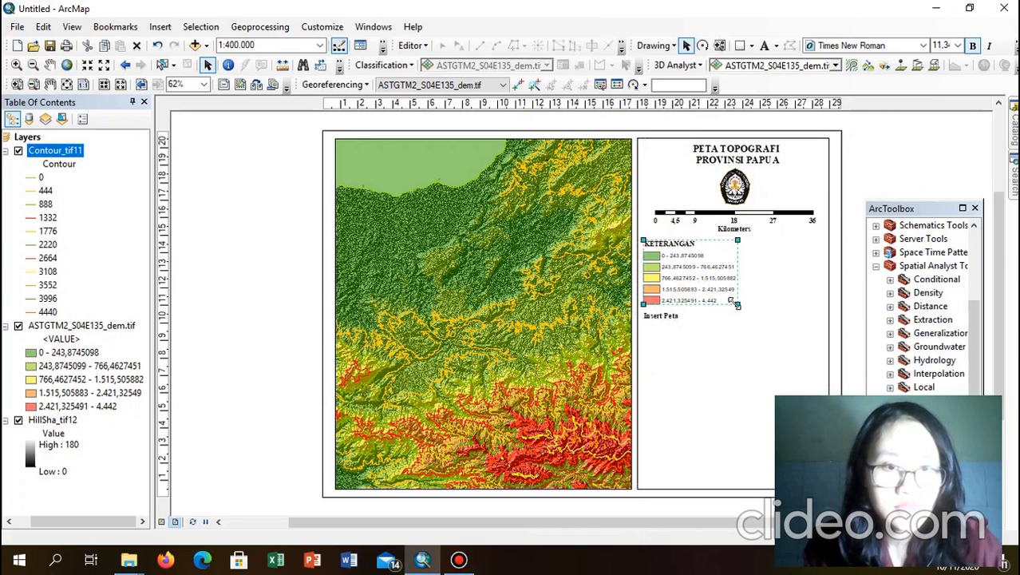
pyautogui.moveTo(733, 302); pyautogui.dragTo(751, 312)
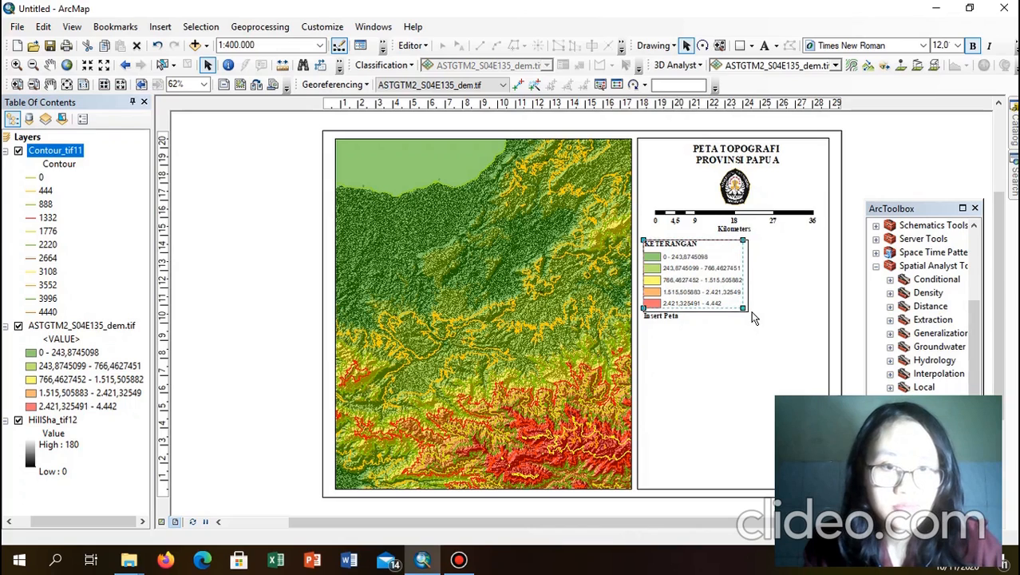
pyautogui.click(929, 170)
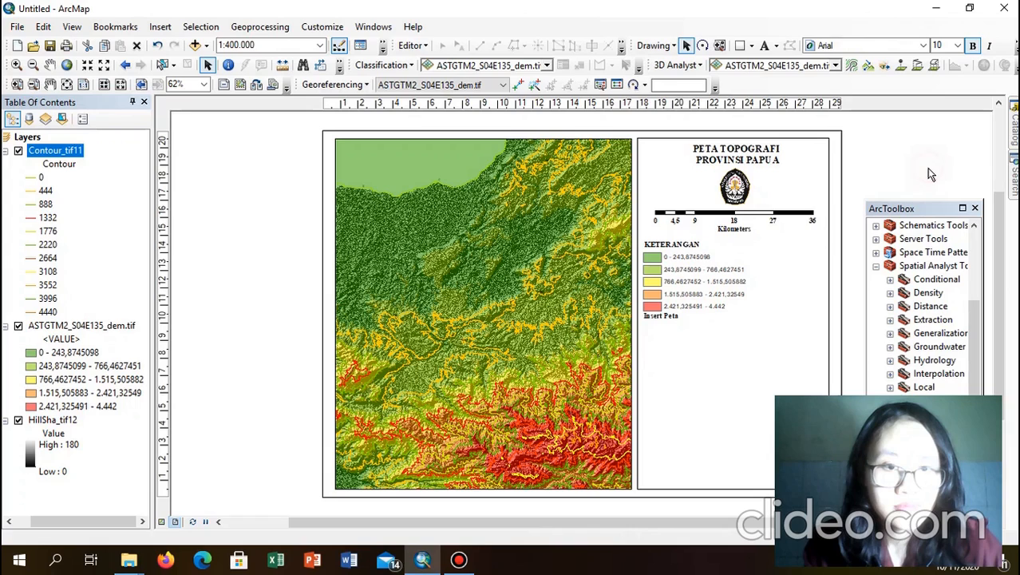
pyautogui.click(664, 319)
pyautogui.moveTo(663, 319); pyautogui.dragTo(664, 326)
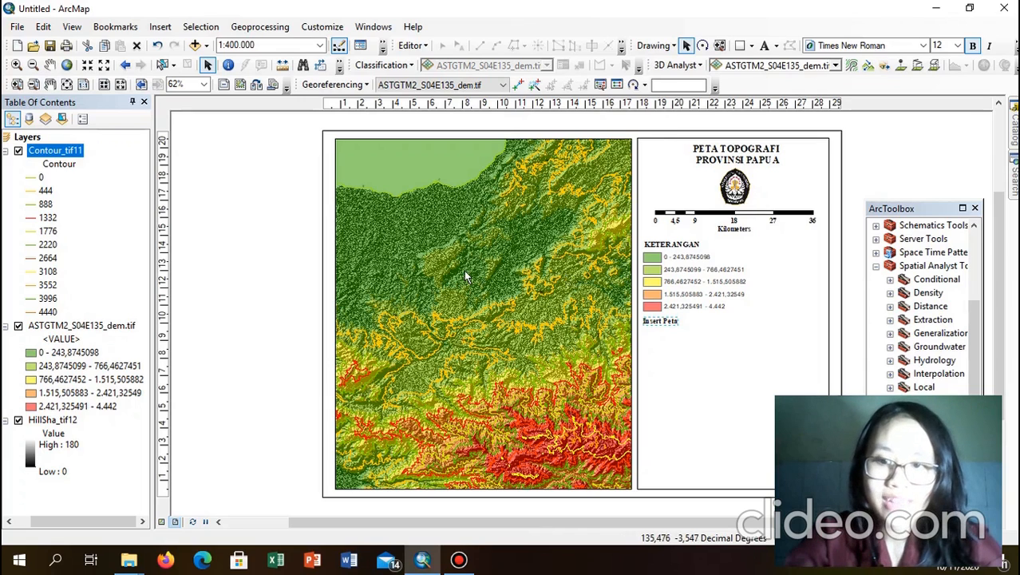
pyautogui.click(164, 27)
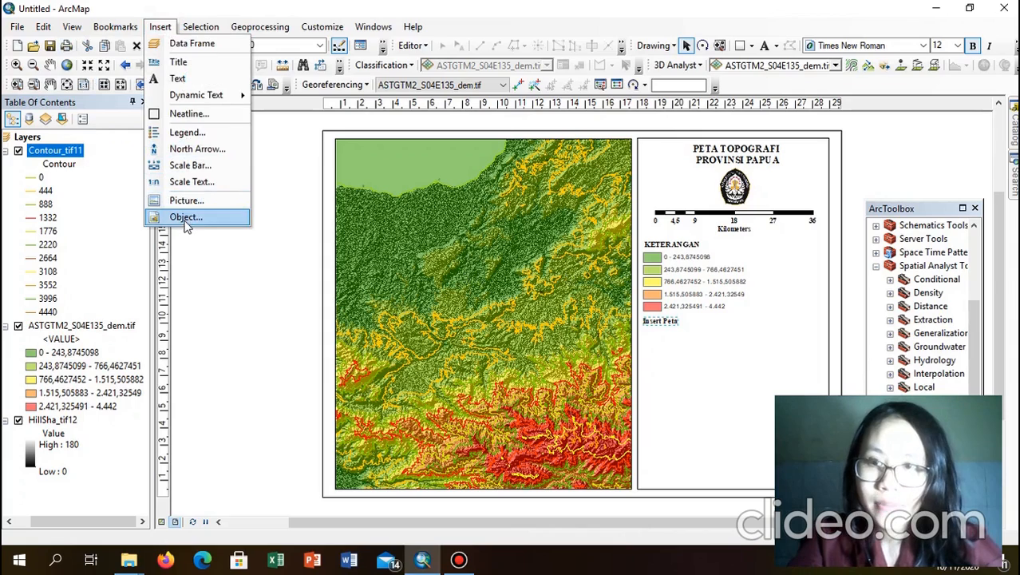
# Step: Insert a New Data Frame and resize it into the right panel under Insert Peta
pyautogui.click(199, 43)
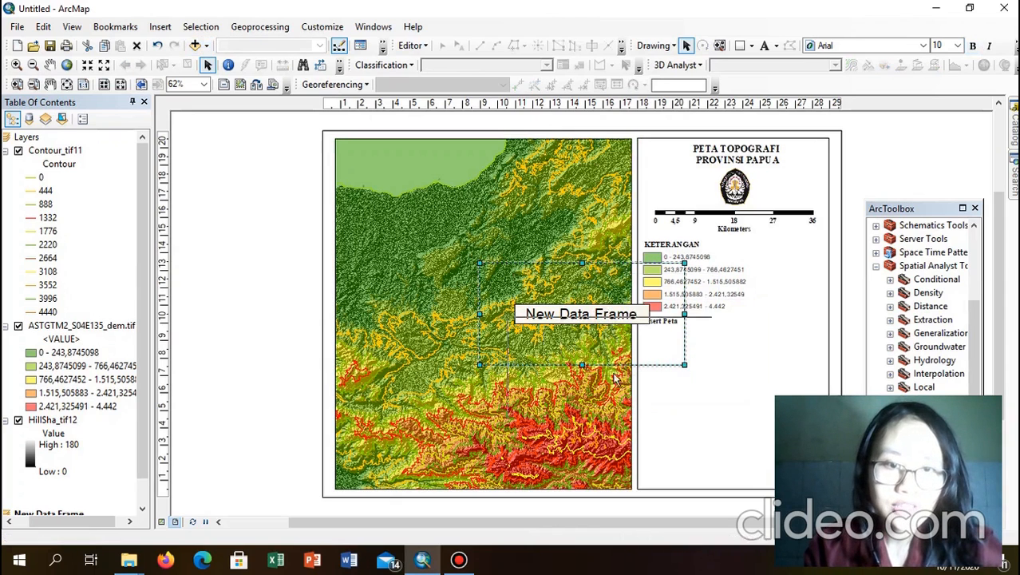
pyautogui.moveTo(591, 376); pyautogui.dragTo(580, 436)
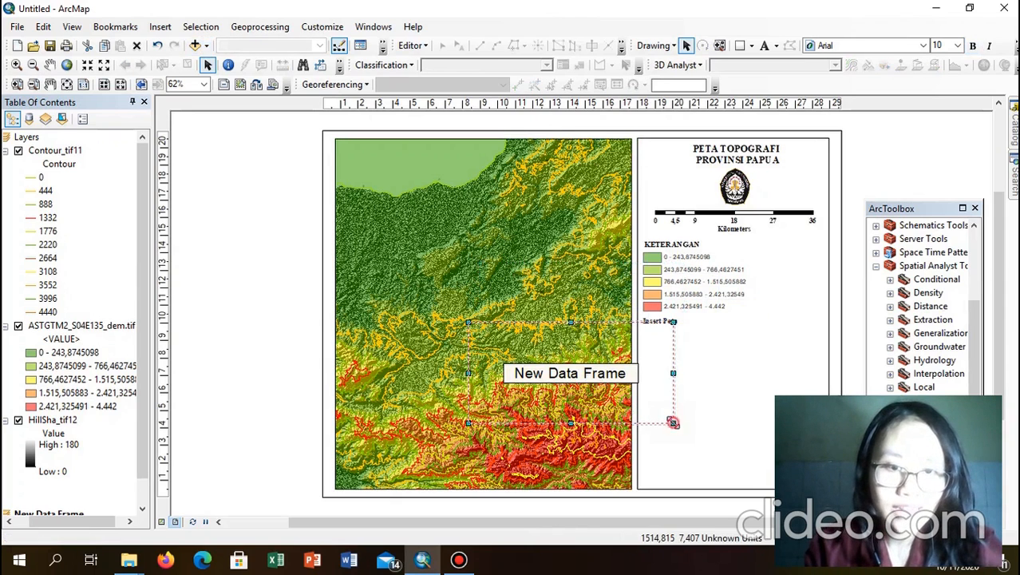
pyautogui.moveTo(621, 409); pyautogui.dragTo(627, 411)
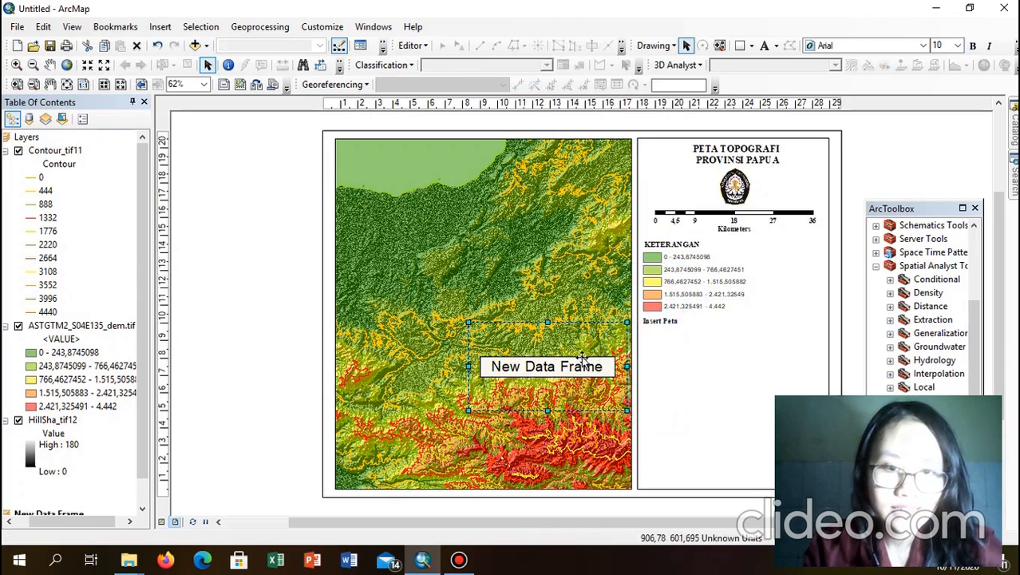
pyautogui.moveTo(746, 363); pyautogui.dragTo(767, 368)
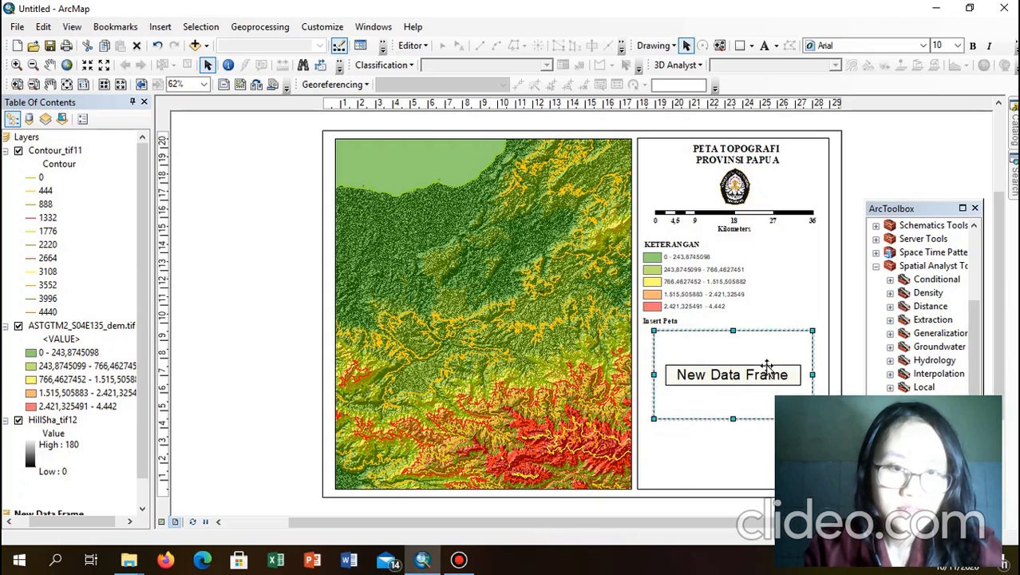
pyautogui.moveTo(654, 418); pyautogui.dragTo(660, 412)
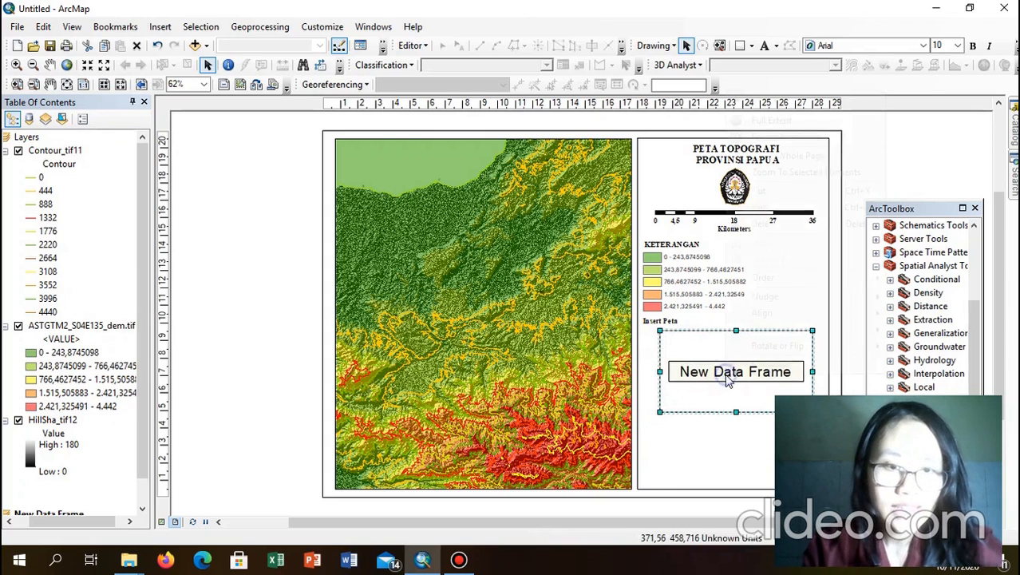
pyautogui.rightClick(727, 377)
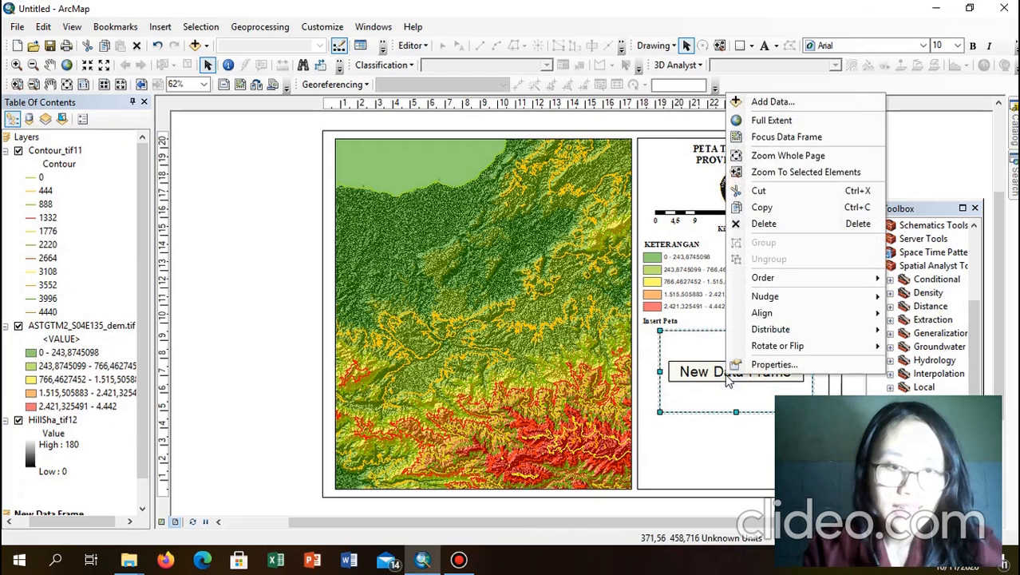
# Step: Add Indo_provinces.shp from the Praktikum Geologi Laut Modul 4 2020 Data folder to the frame
pyautogui.click(781, 103)
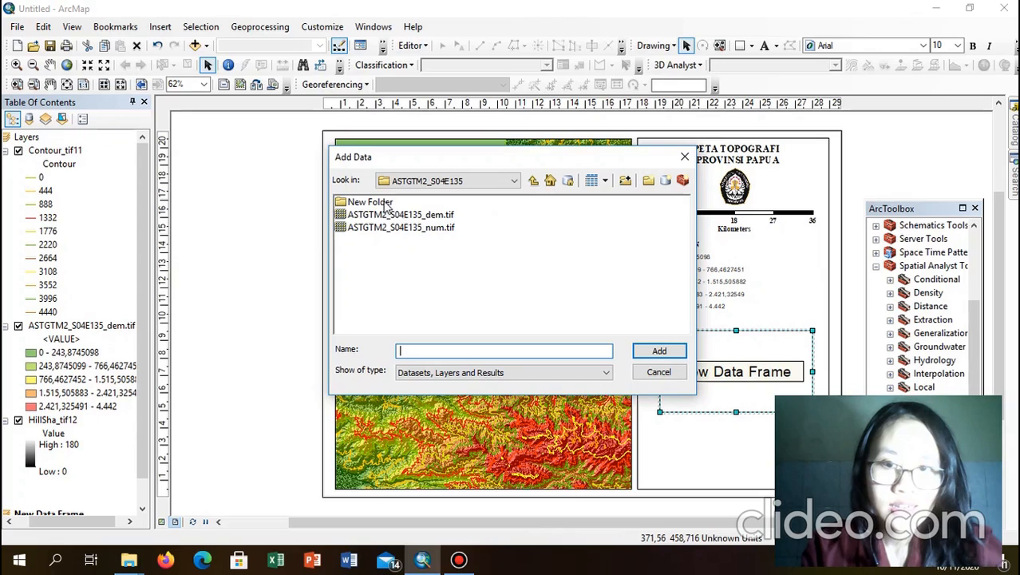
pyautogui.doubleClick(382, 203)
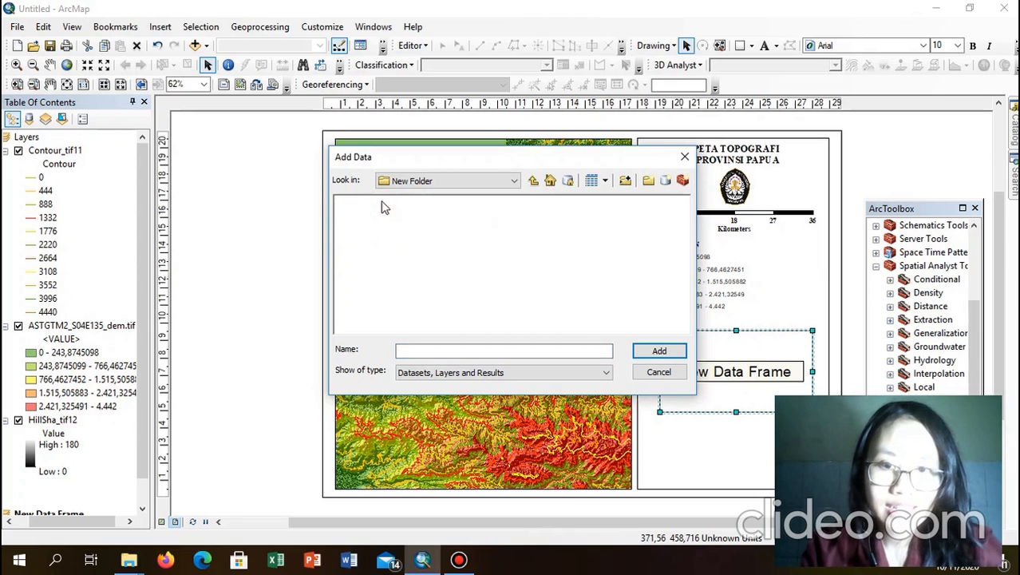
pyautogui.click(421, 182)
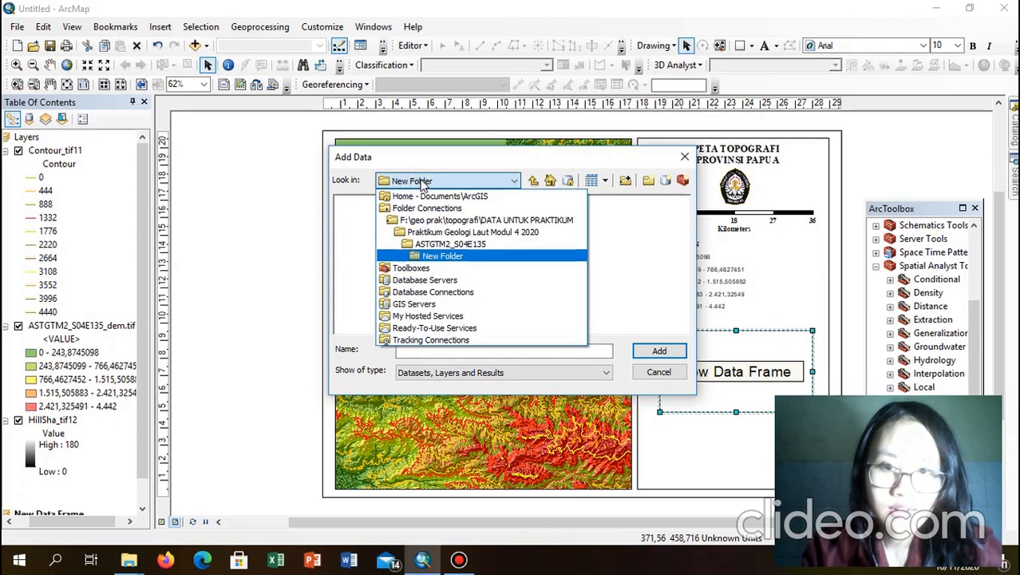
pyautogui.click(445, 233)
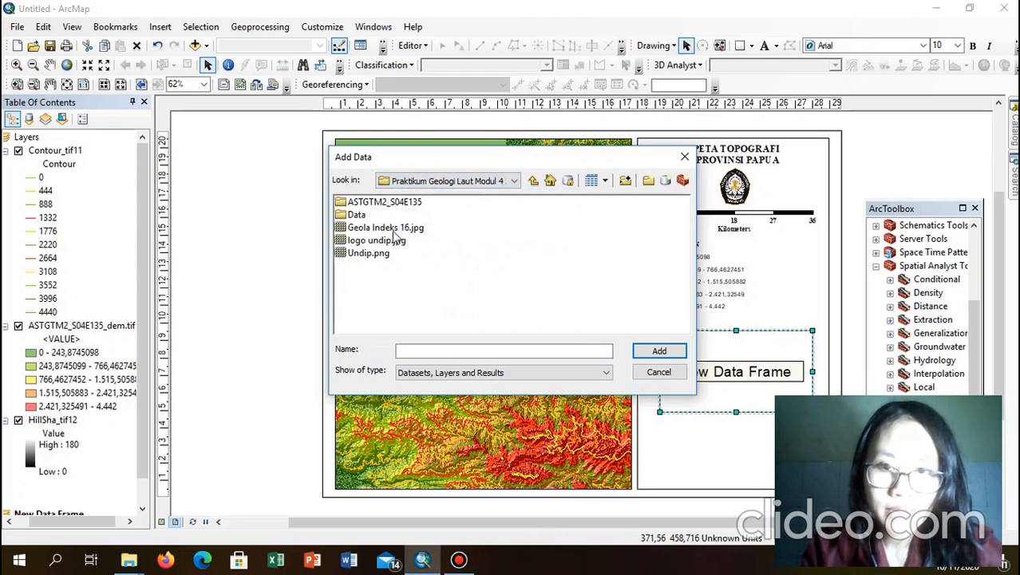
pyautogui.doubleClick(356, 215)
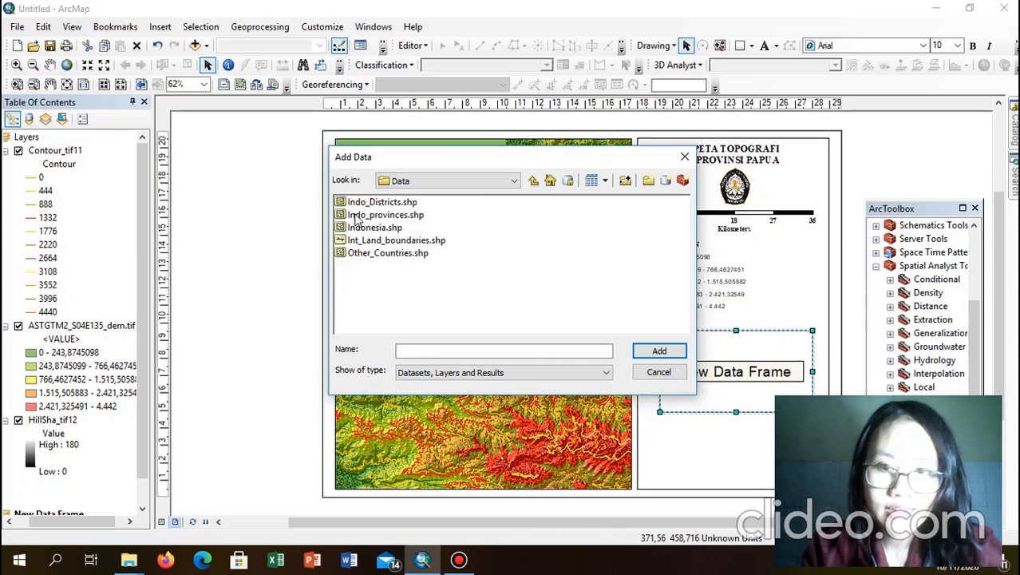
pyautogui.click(398, 216)
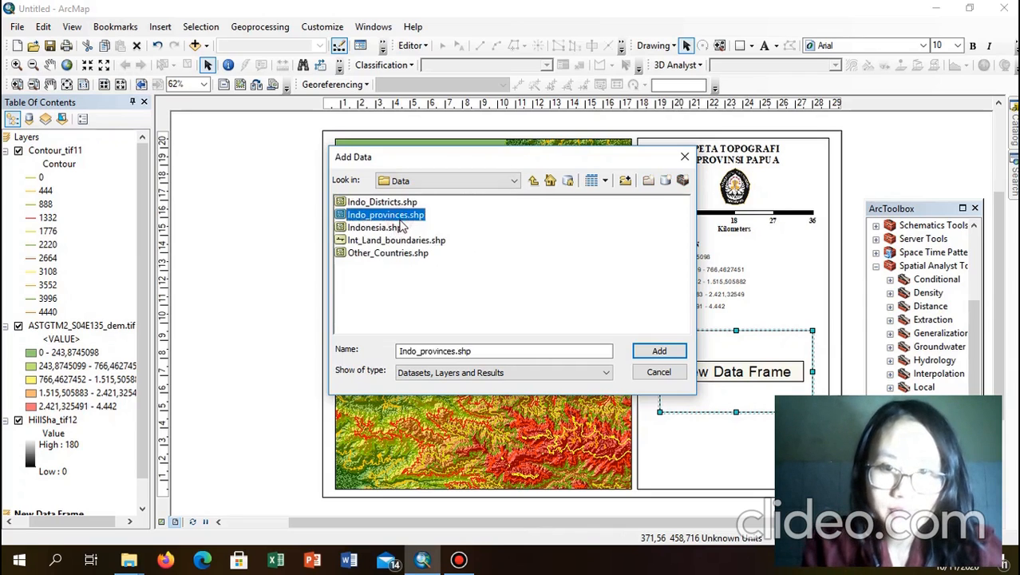
pyautogui.click(658, 351)
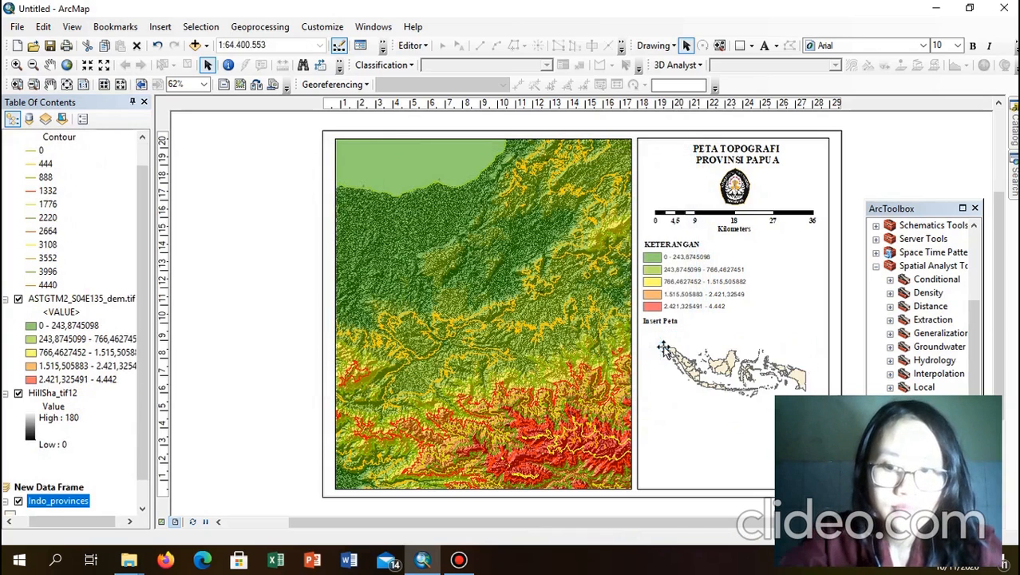
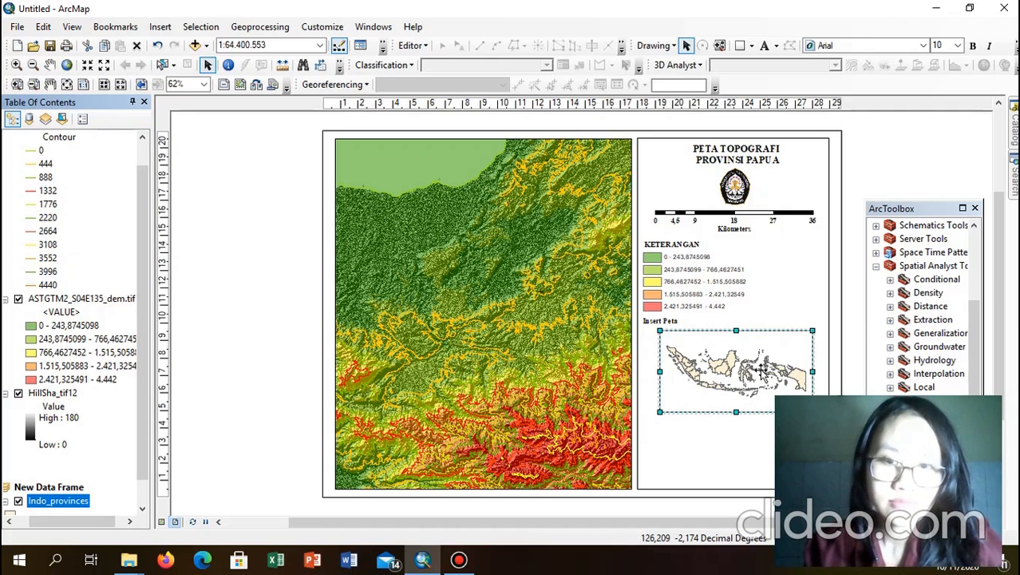
# Step: Give the Indonesia inset frame a 2.0 Point border and a Lt Blue background
pyautogui.rightClick(712, 388)
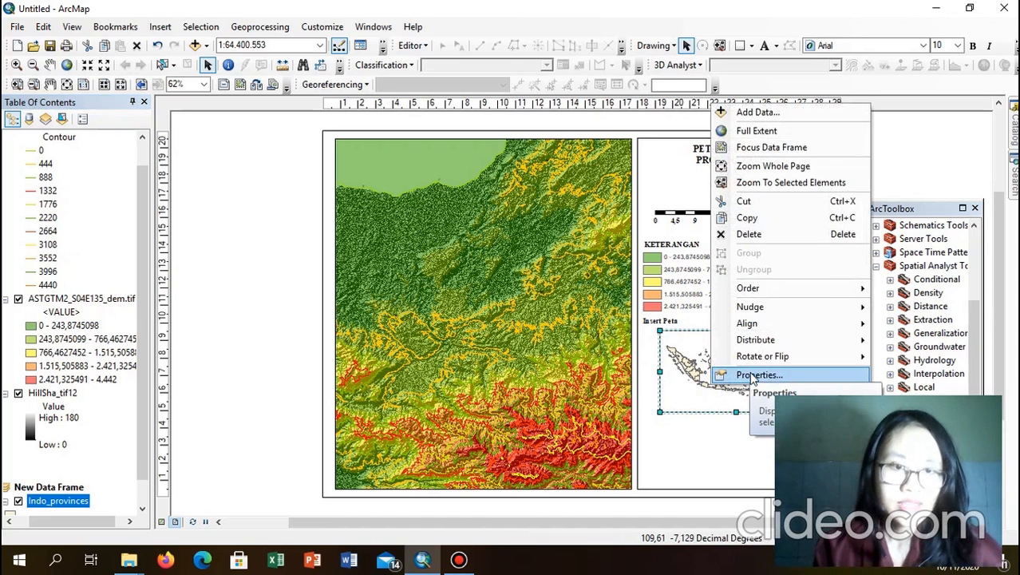
pyautogui.click(751, 375)
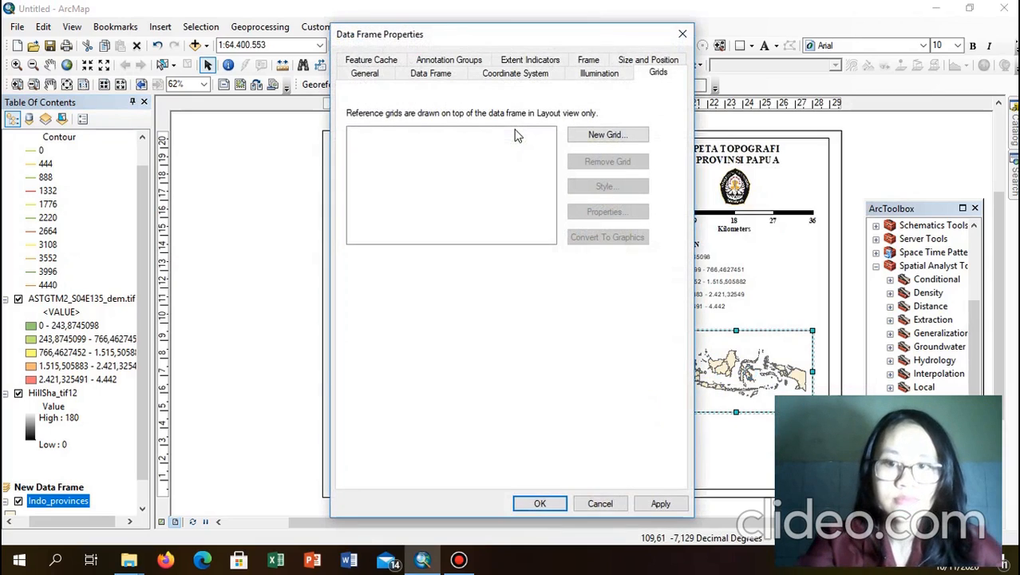
pyautogui.click(588, 61)
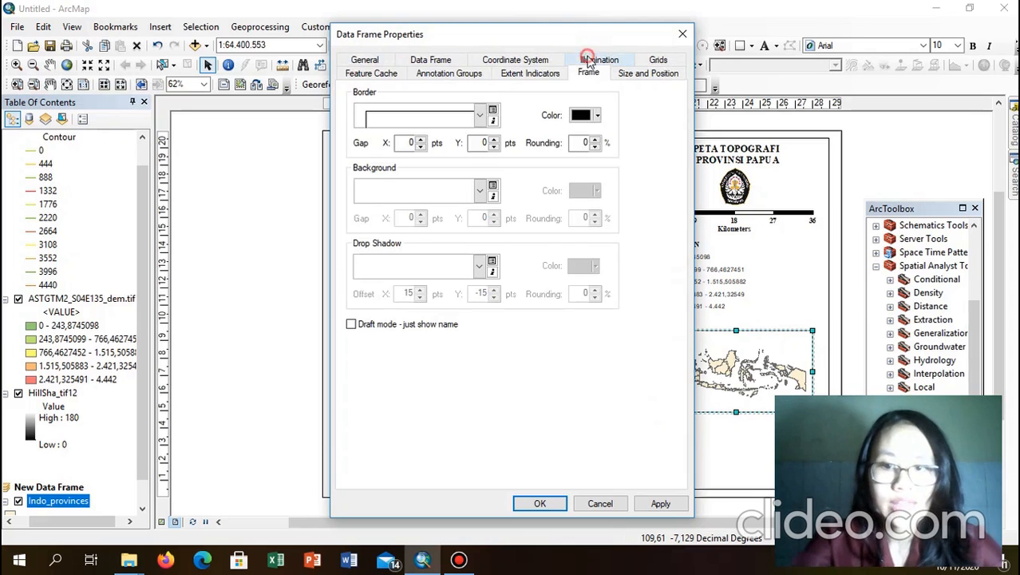
pyautogui.click(470, 118)
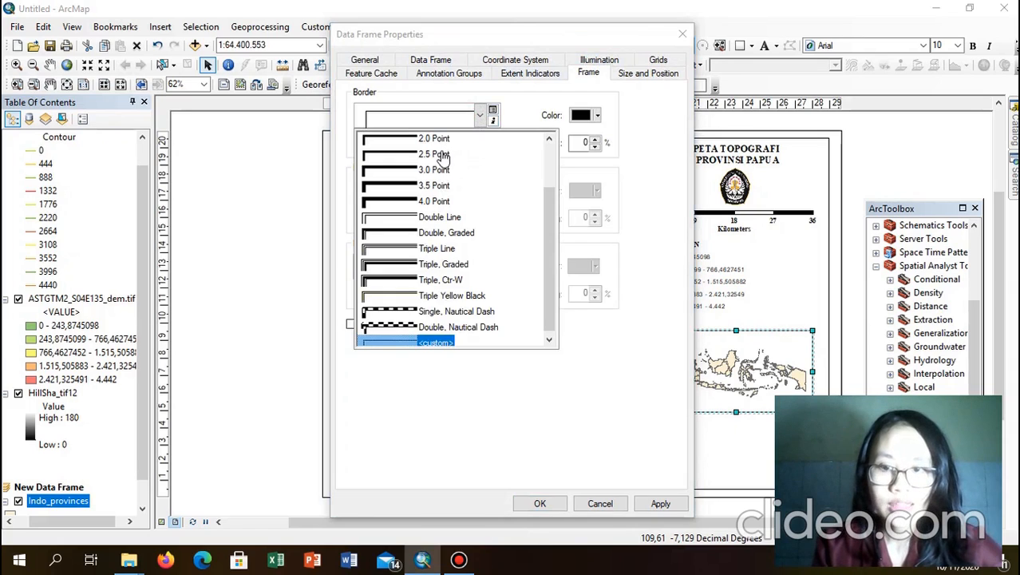
pyautogui.click(447, 142)
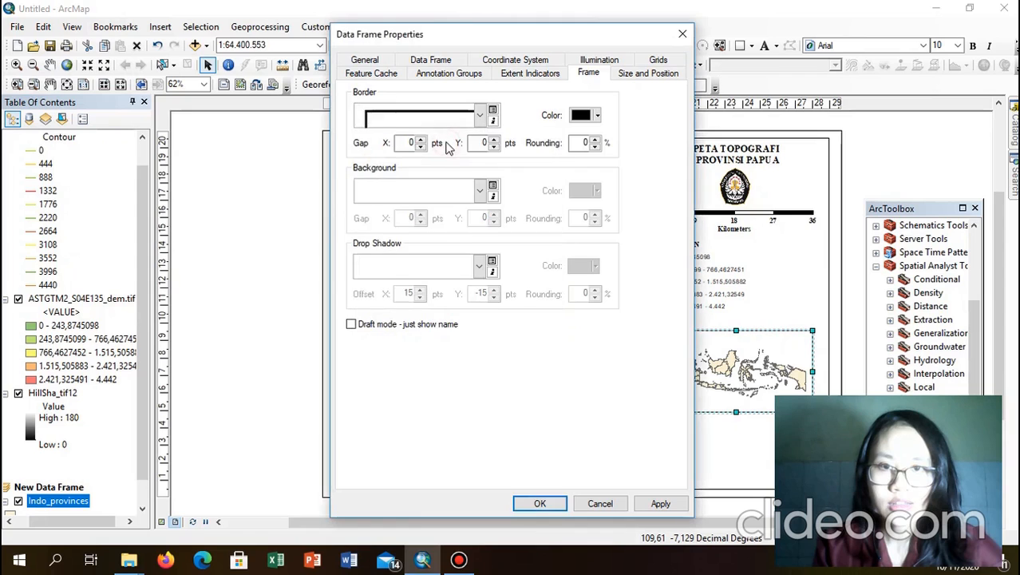
pyautogui.click(451, 198)
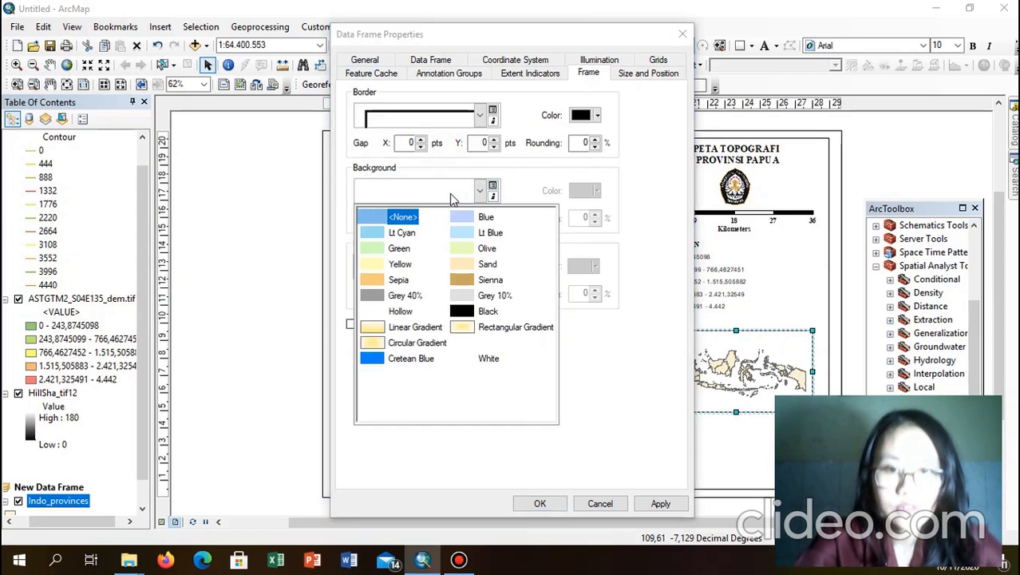
pyautogui.click(471, 233)
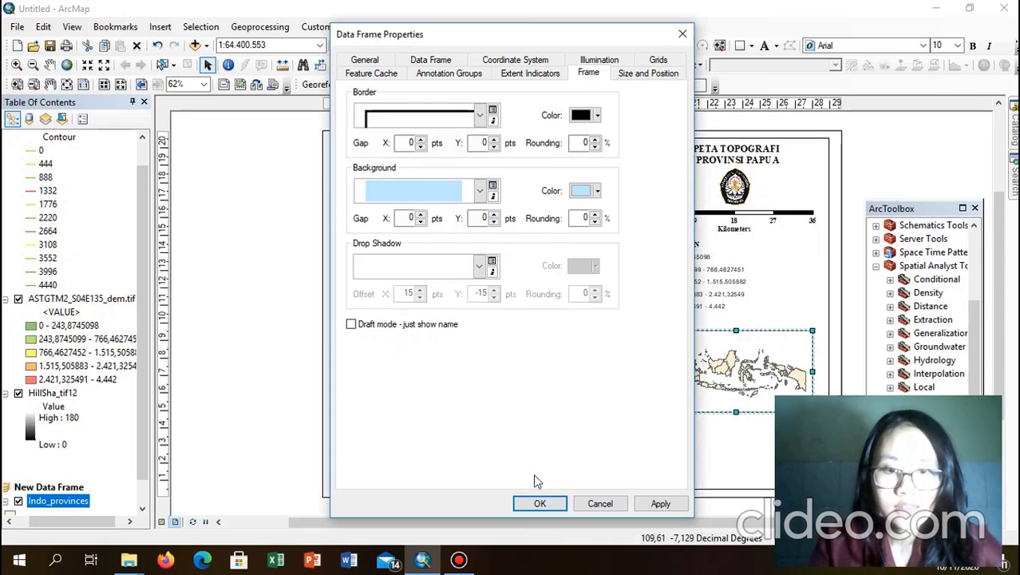
pyautogui.click(542, 503)
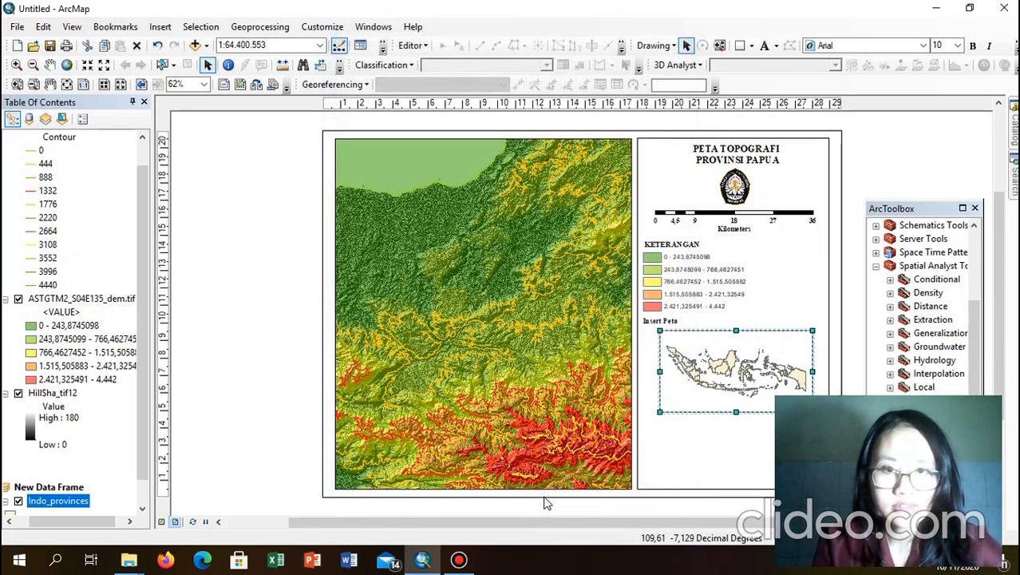
pyautogui.click(894, 170)
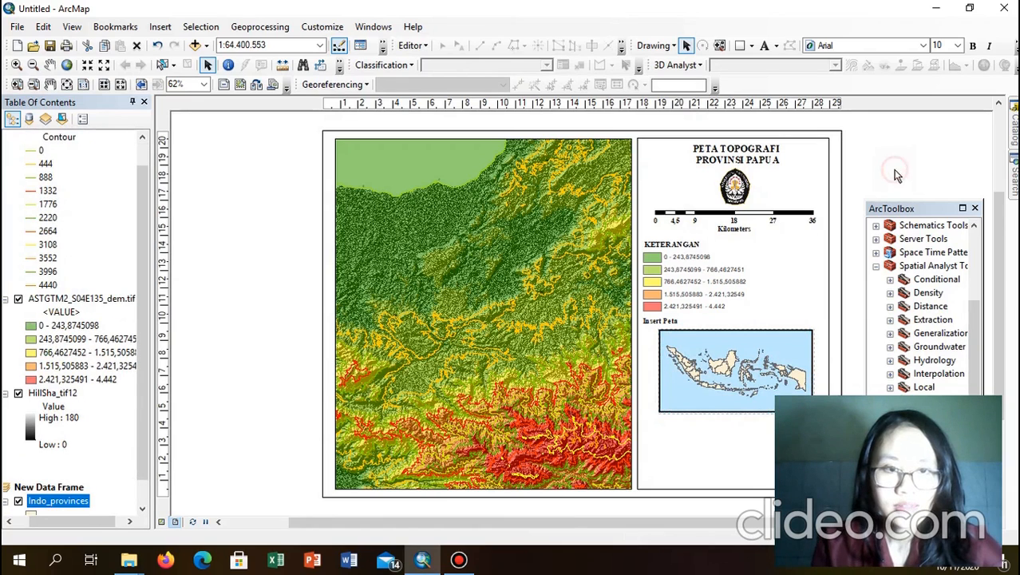
pyautogui.click(758, 375)
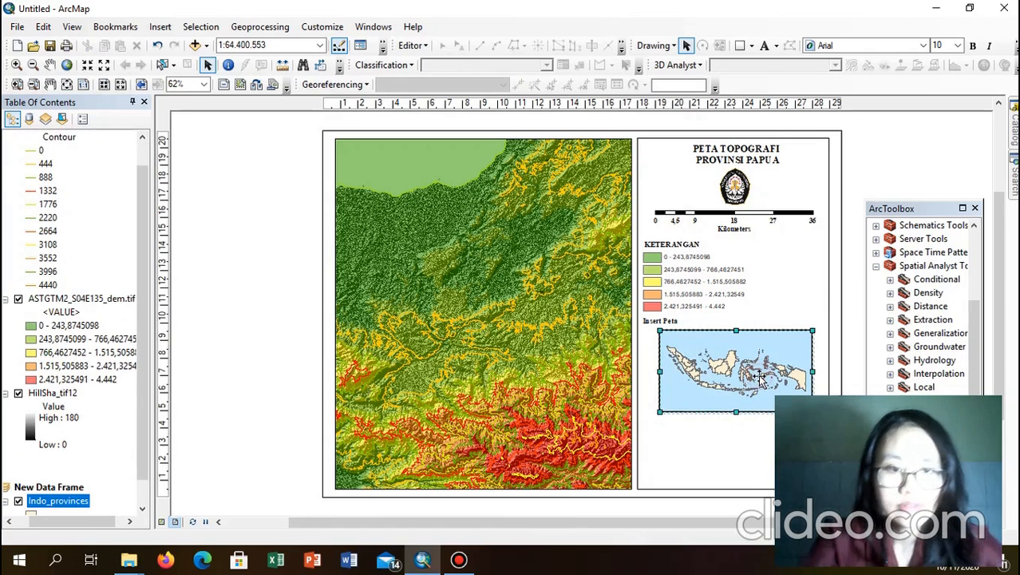
# Step: Change the inset frame's border from 2.0 to a thinner 1.0 Point line
pyautogui.rightClick(760, 376)
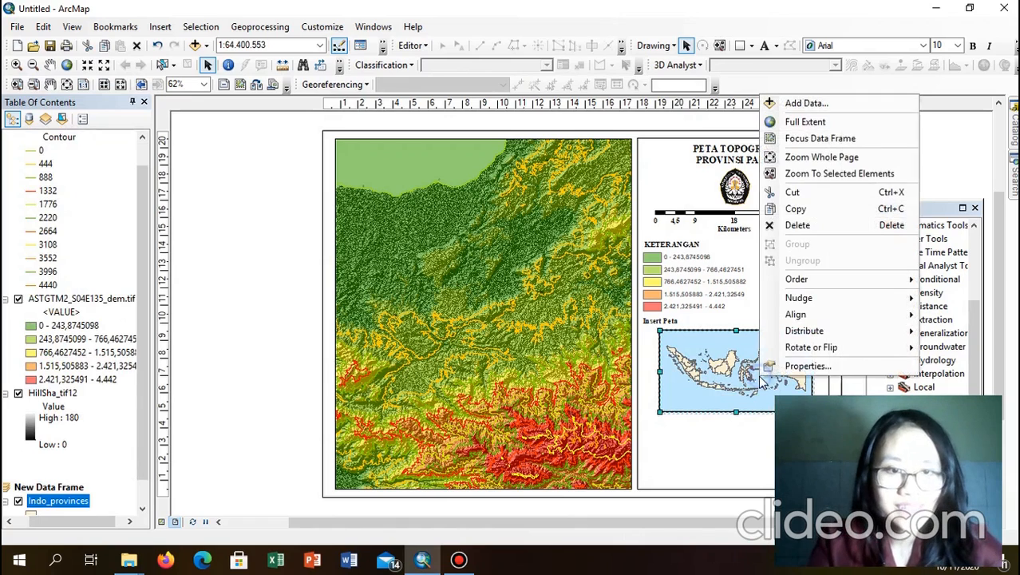
pyautogui.click(801, 366)
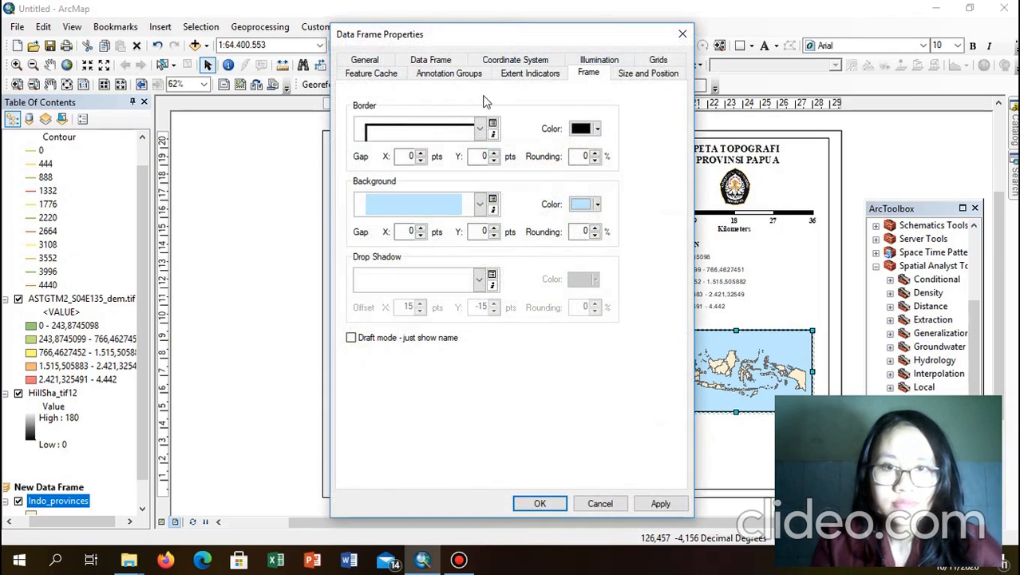
pyautogui.click(464, 132)
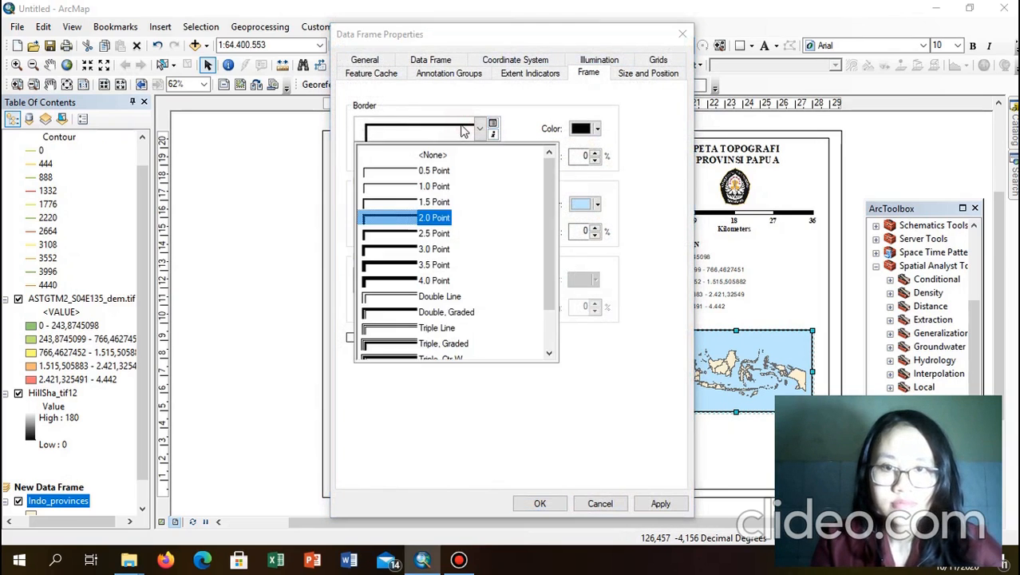
pyautogui.click(438, 187)
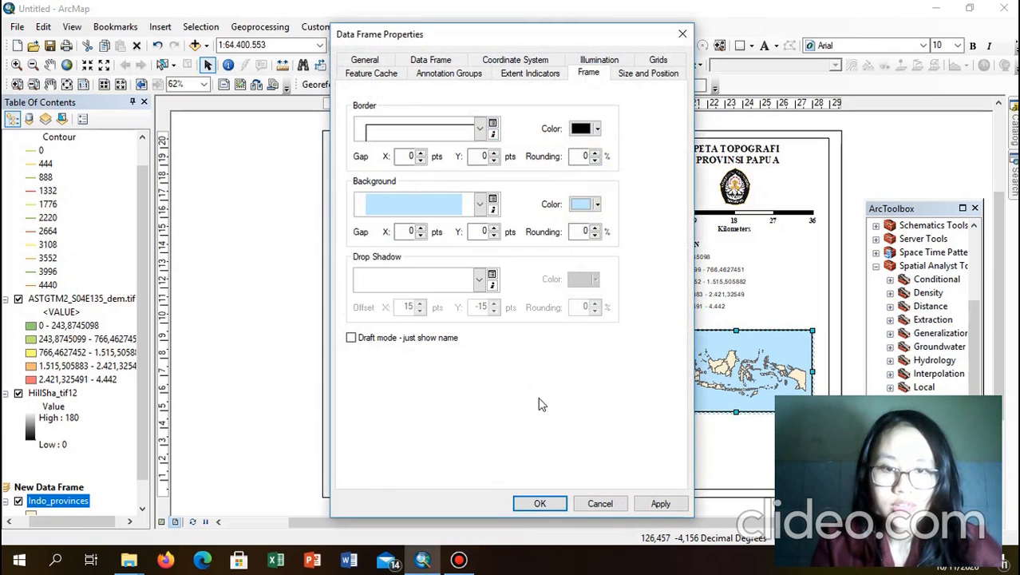
pyautogui.click(547, 504)
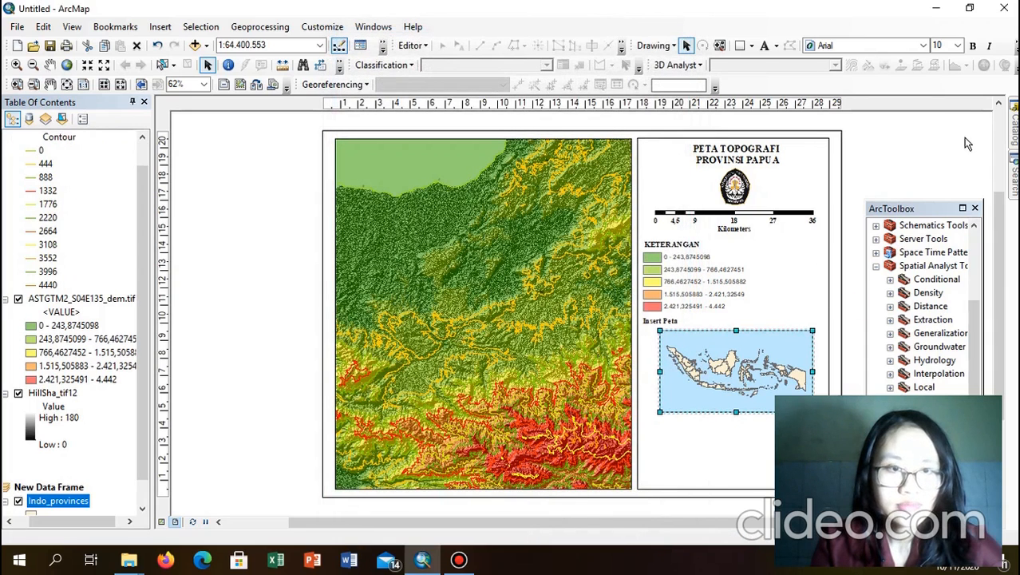
pyautogui.rightClick(743, 370)
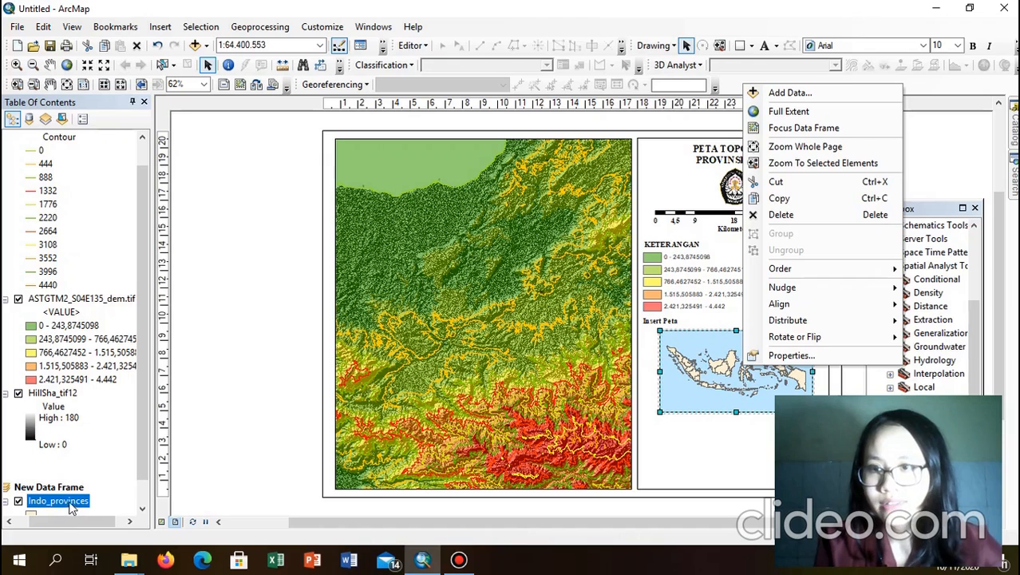
pyautogui.moveTo(145, 289); pyautogui.dragTo(141, 326)
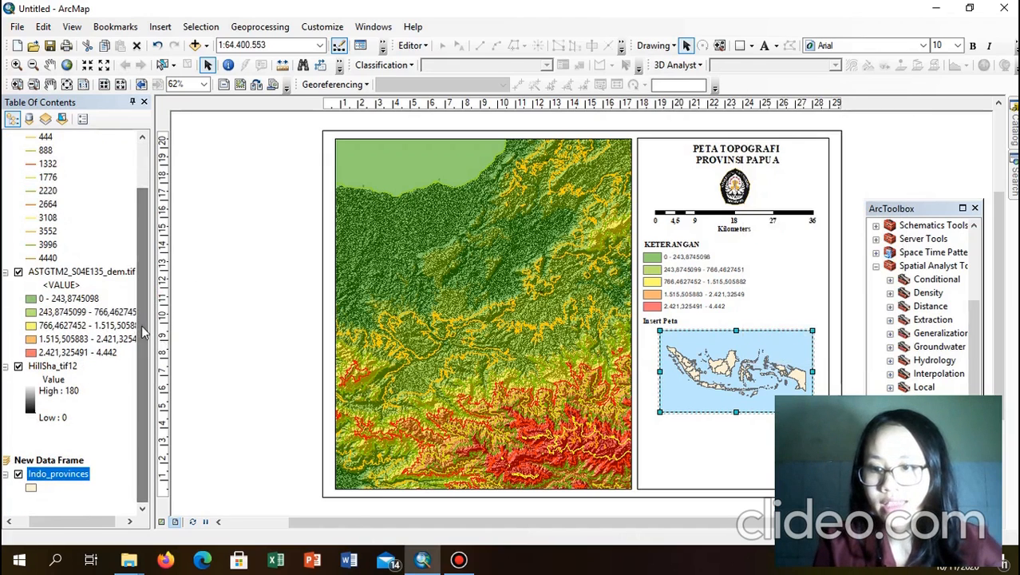
# Step: Symbolize the Indo_provinces polygons with a Med Green fill and a Gray 80% outline
pyautogui.rightClick(84, 473)
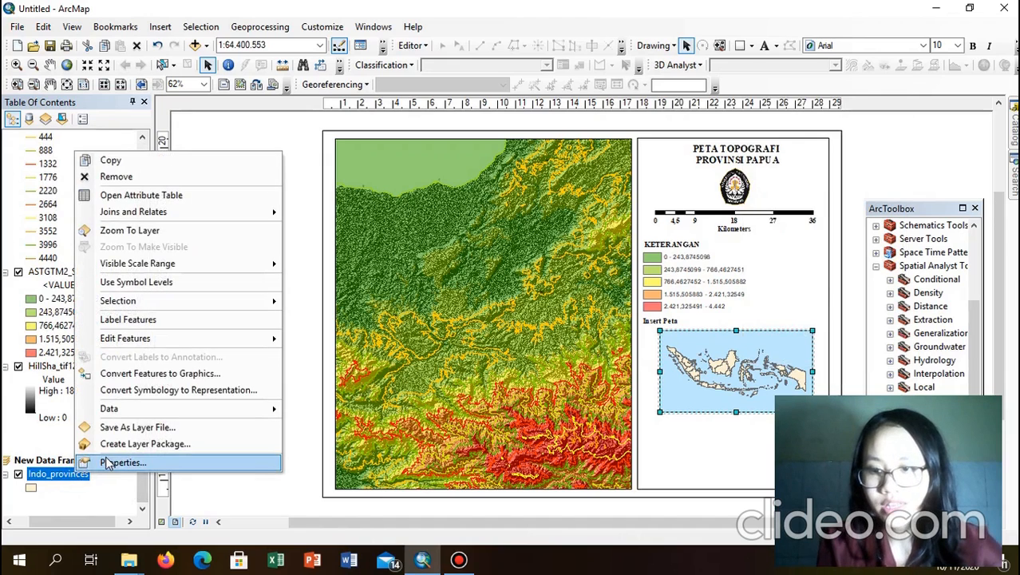
pyautogui.click(108, 461)
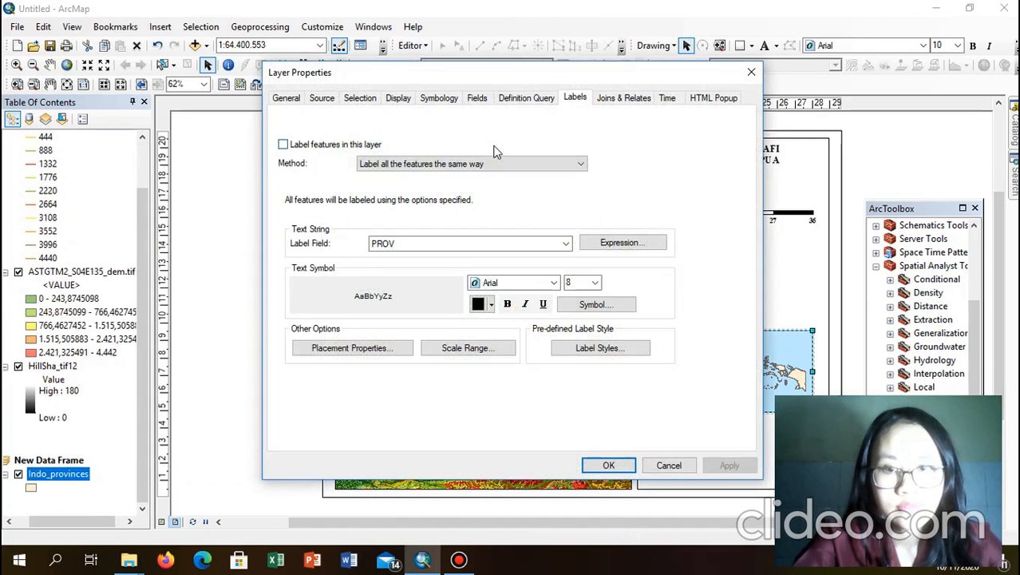
pyautogui.click(438, 98)
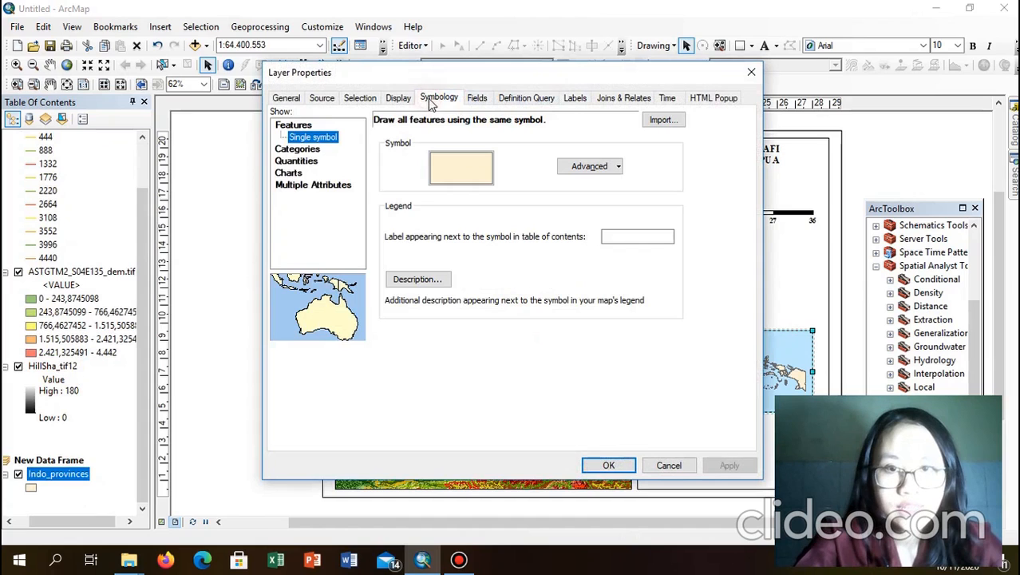
pyautogui.click(461, 177)
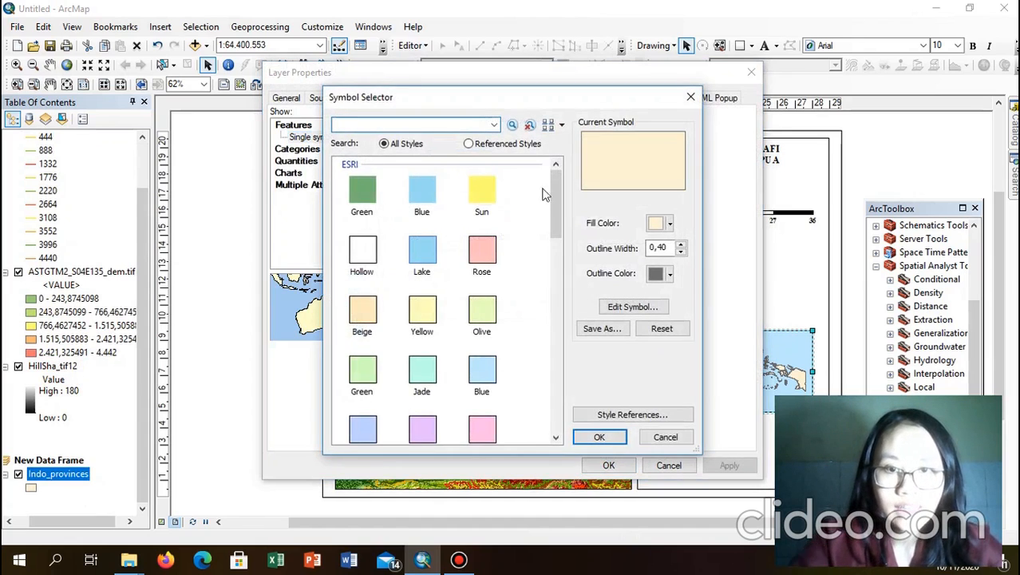
pyautogui.moveTo(555, 202); pyautogui.dragTo(556, 295)
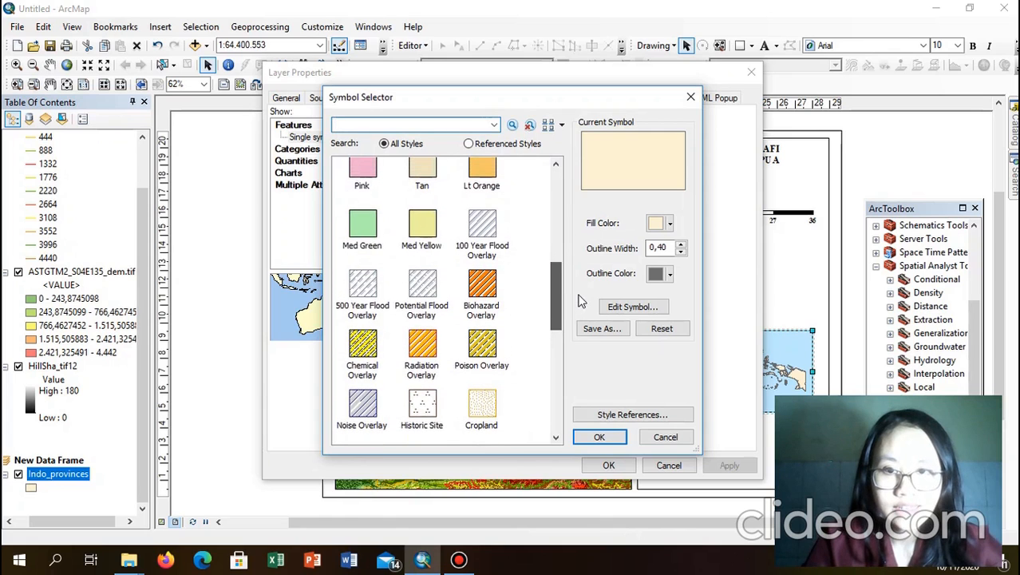
pyautogui.click(361, 230)
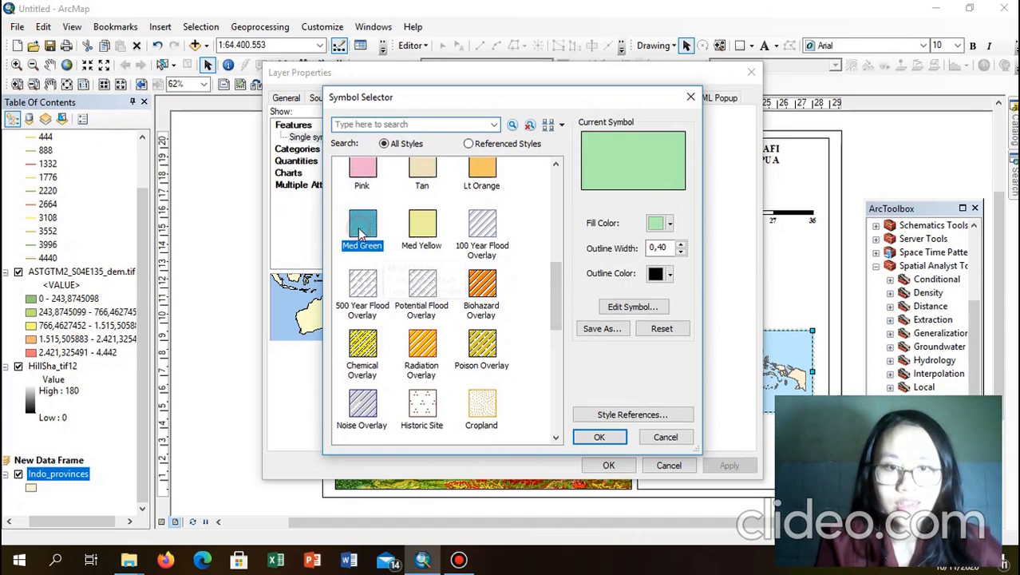
pyautogui.click(654, 274)
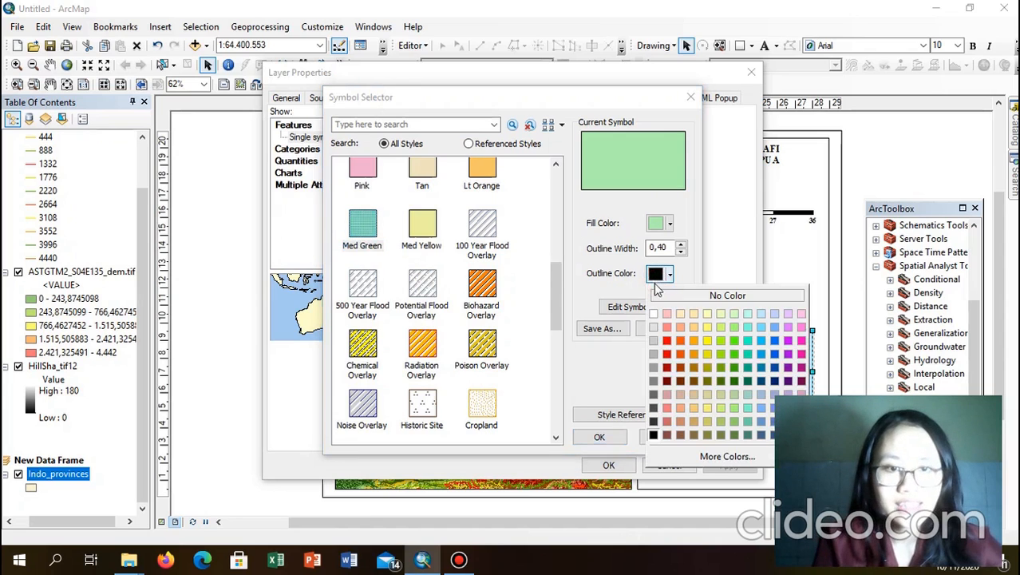
pyautogui.click(655, 421)
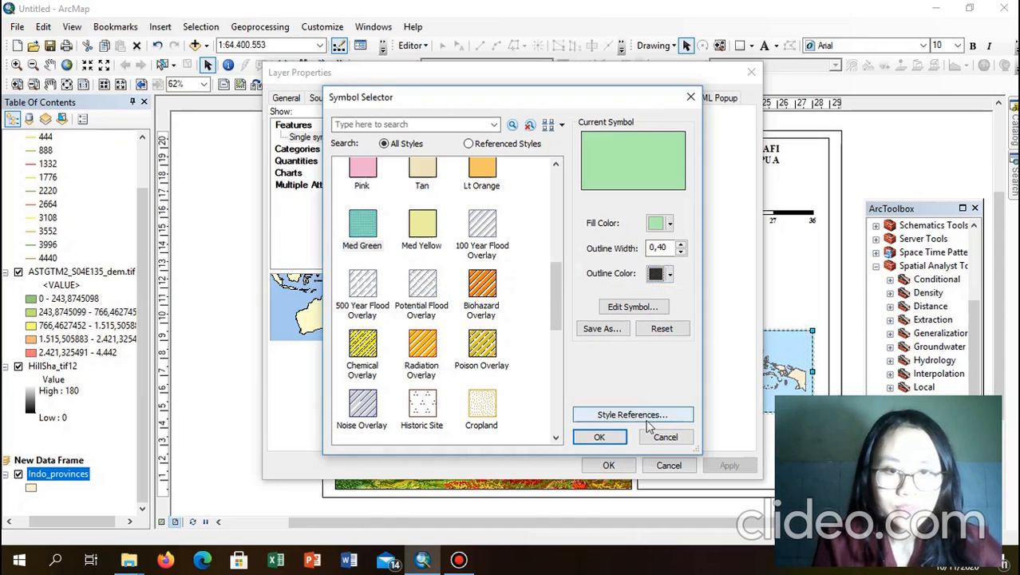
pyautogui.click(589, 438)
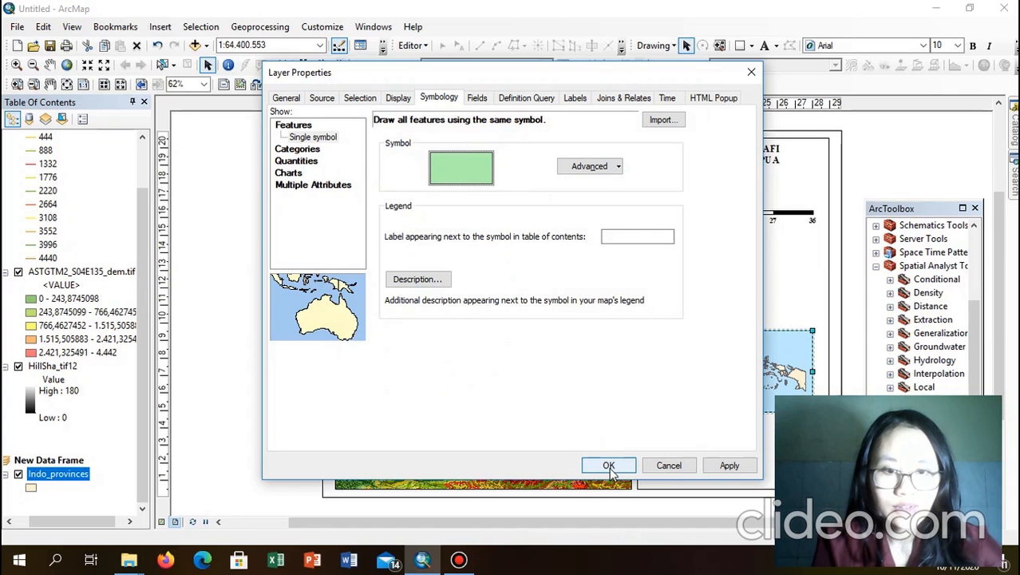
pyautogui.click(608, 467)
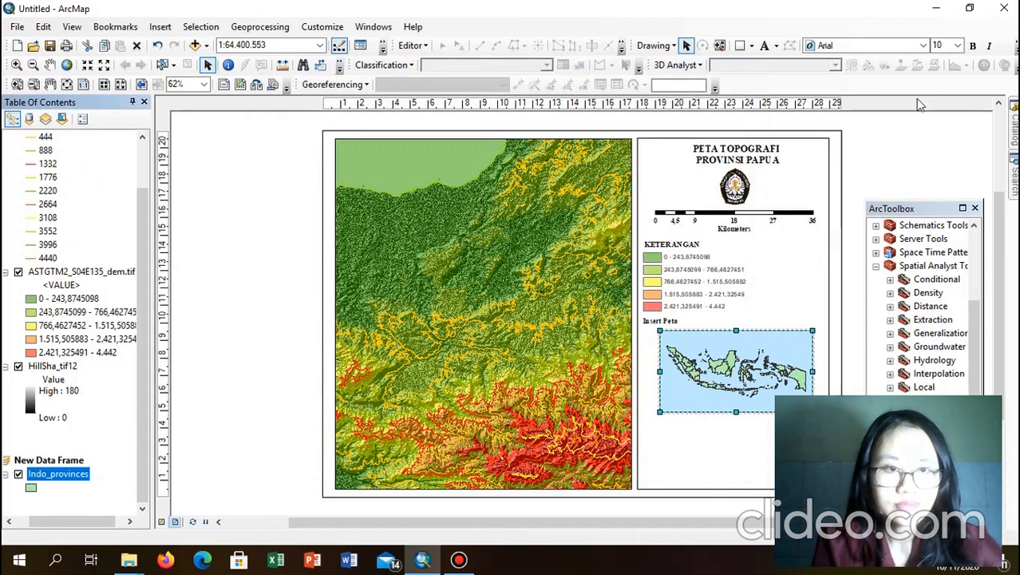
# Step: Zoom the inset map in on eastern Indonesia, then select the inset frame
pyautogui.click(924, 152)
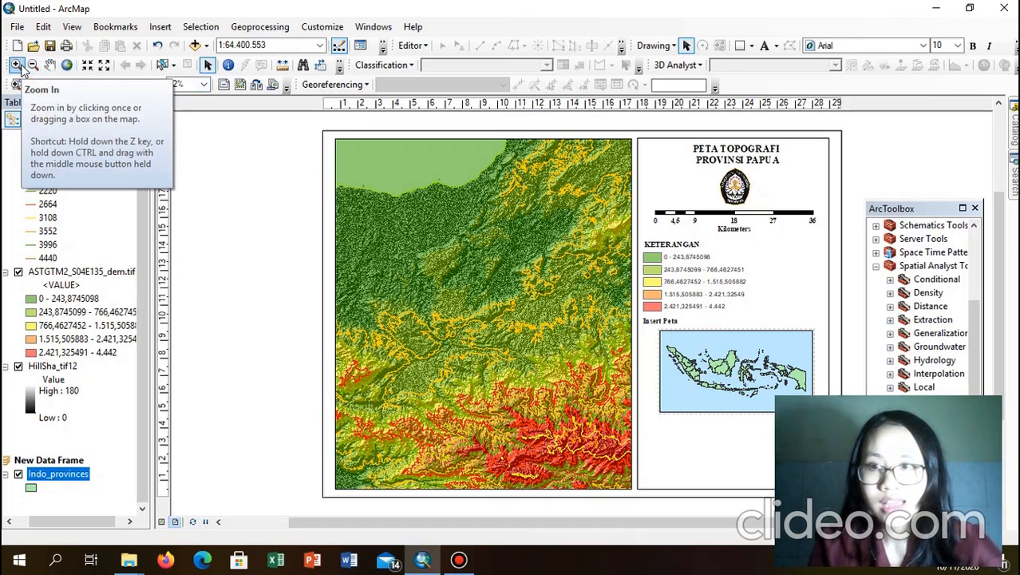
pyautogui.click(21, 71)
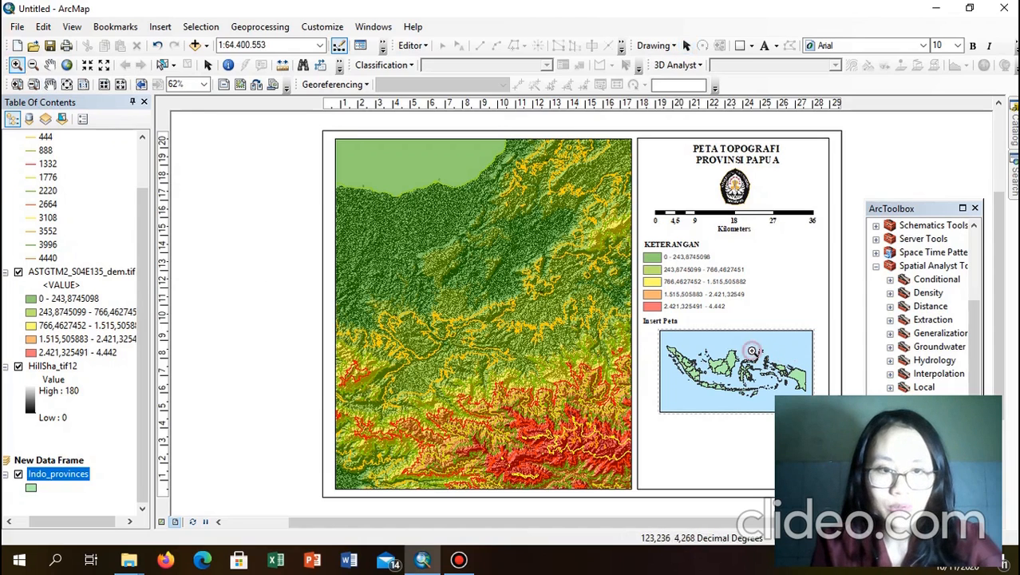
pyautogui.moveTo(752, 351); pyautogui.dragTo(812, 398)
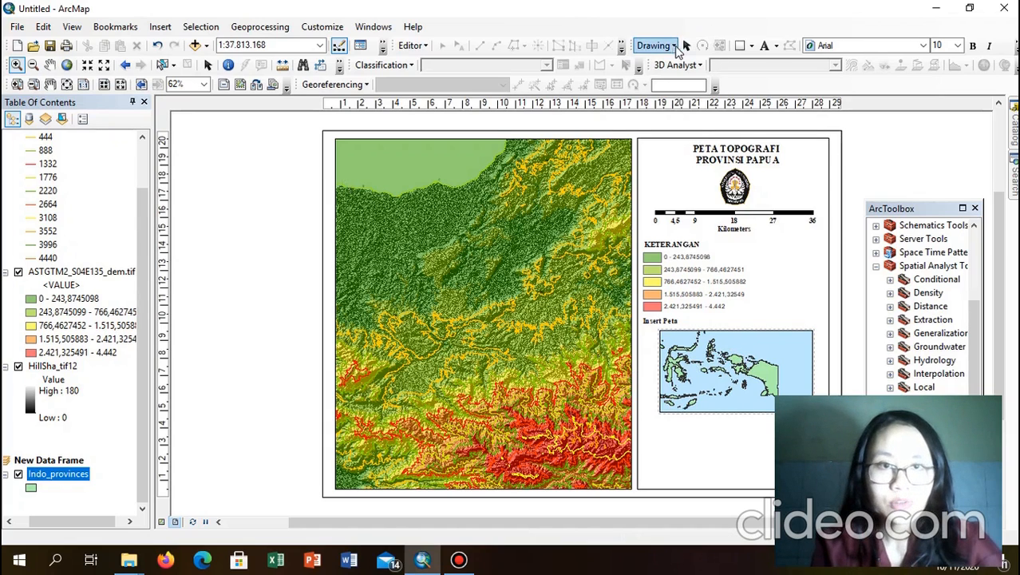
pyautogui.click(691, 57)
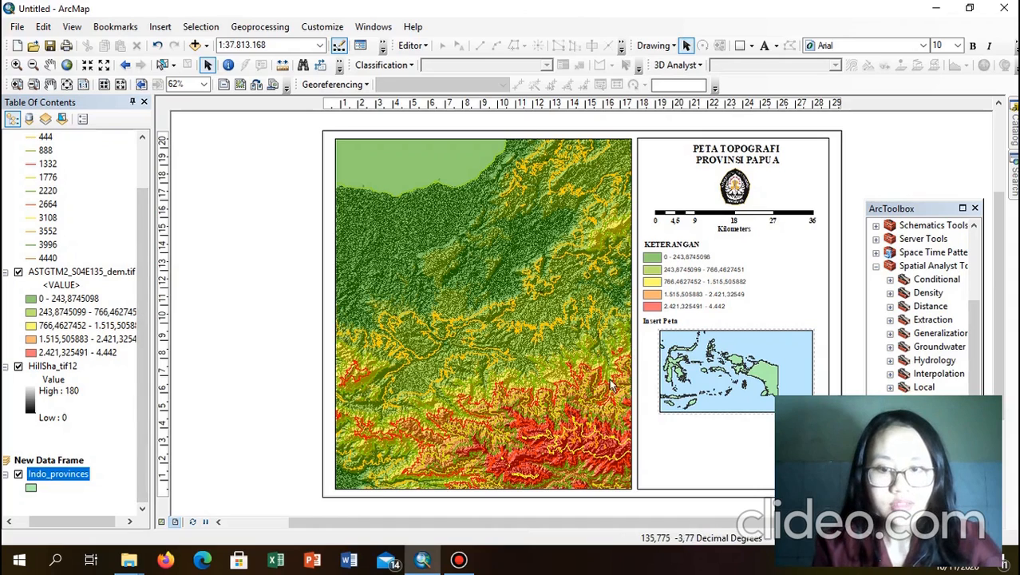
pyautogui.click(732, 382)
# Step: Add the main Layers data frame as an extent indicator on the inset map
pyautogui.rightClick(732, 382)
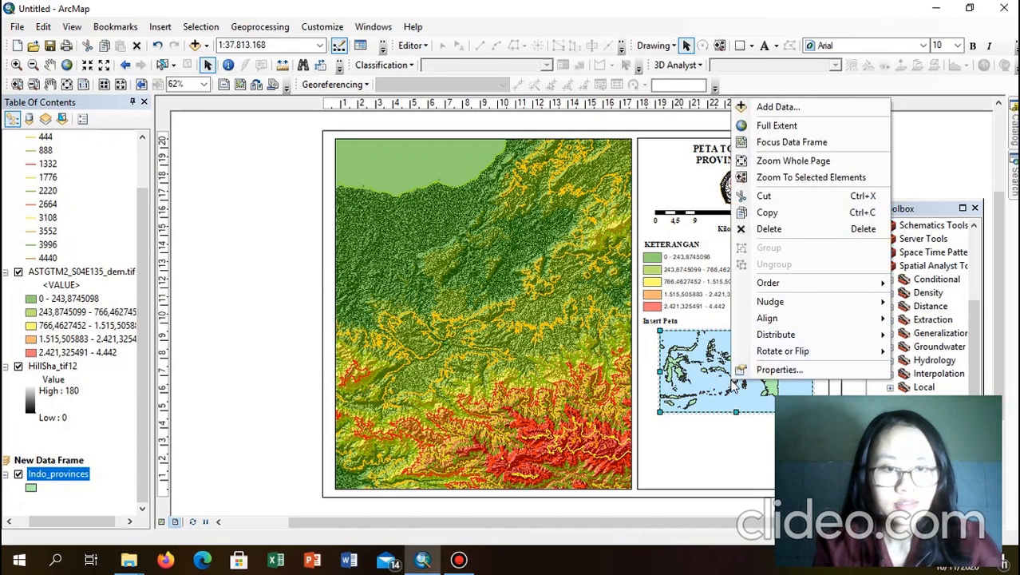
pyautogui.click(749, 370)
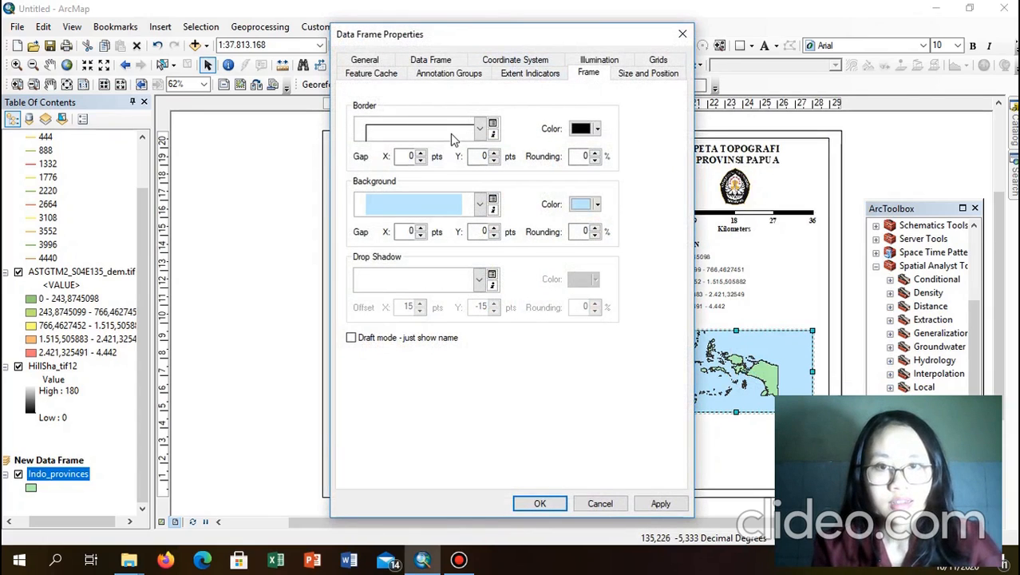
pyautogui.click(529, 76)
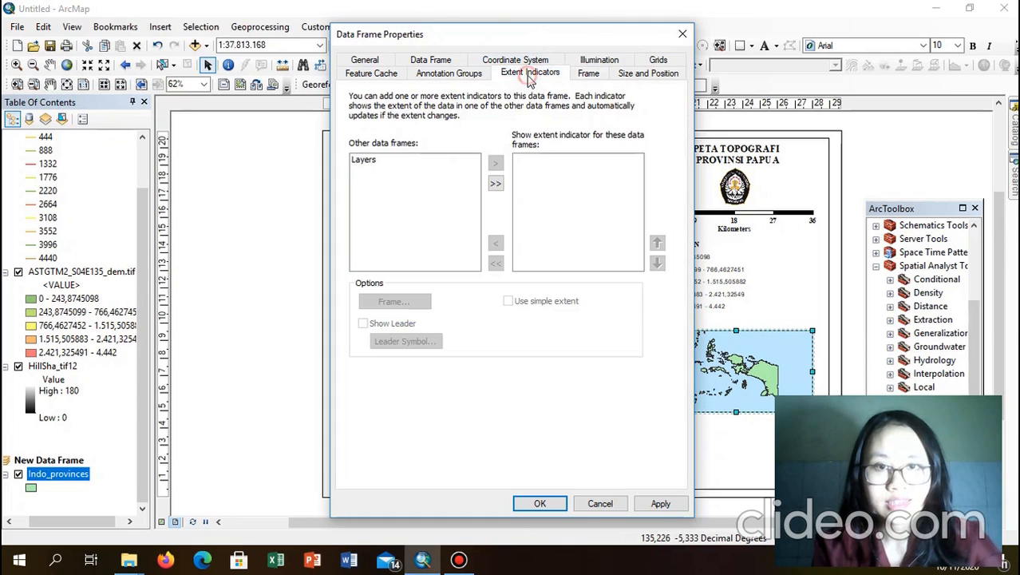
pyautogui.click(388, 162)
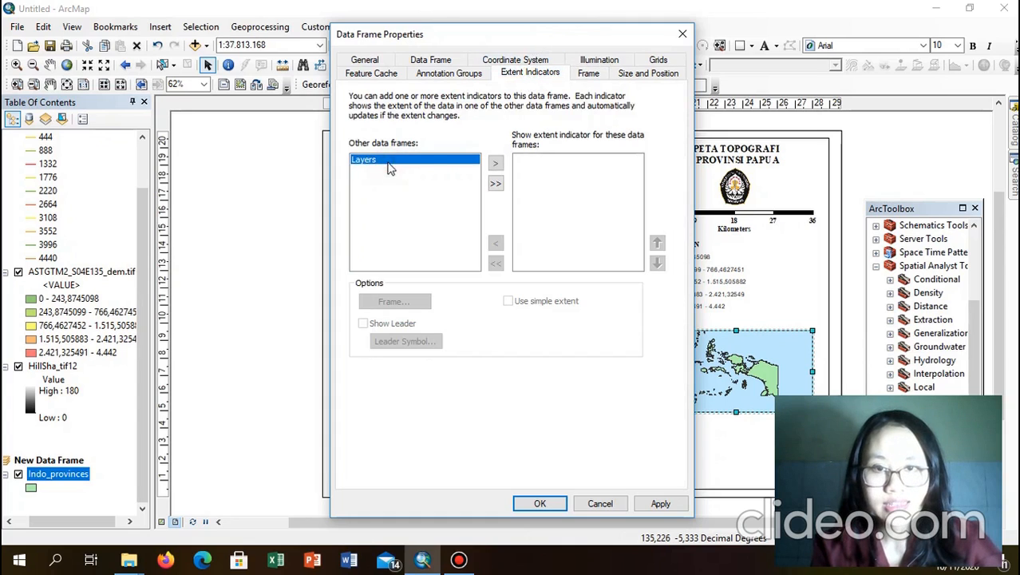
pyautogui.click(496, 165)
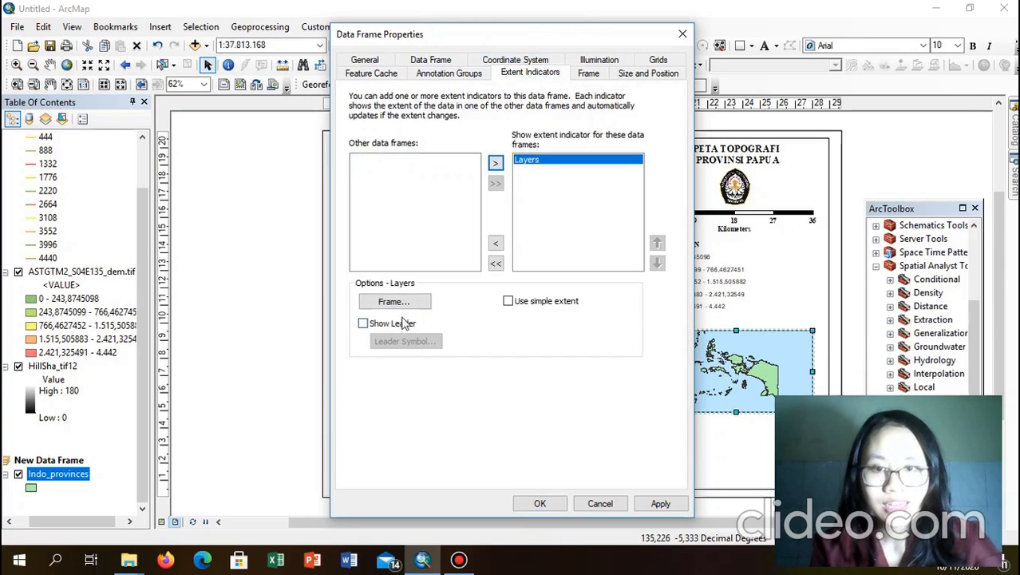
# Step: Style the extent indicator outline as a red 2.5 Point line and apply it
pyautogui.click(407, 306)
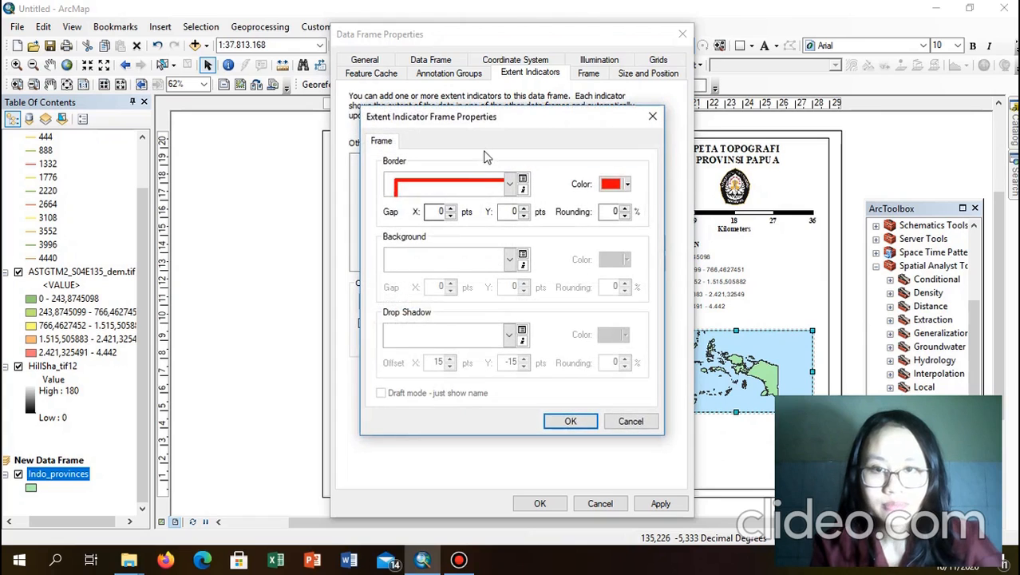
pyautogui.click(482, 183)
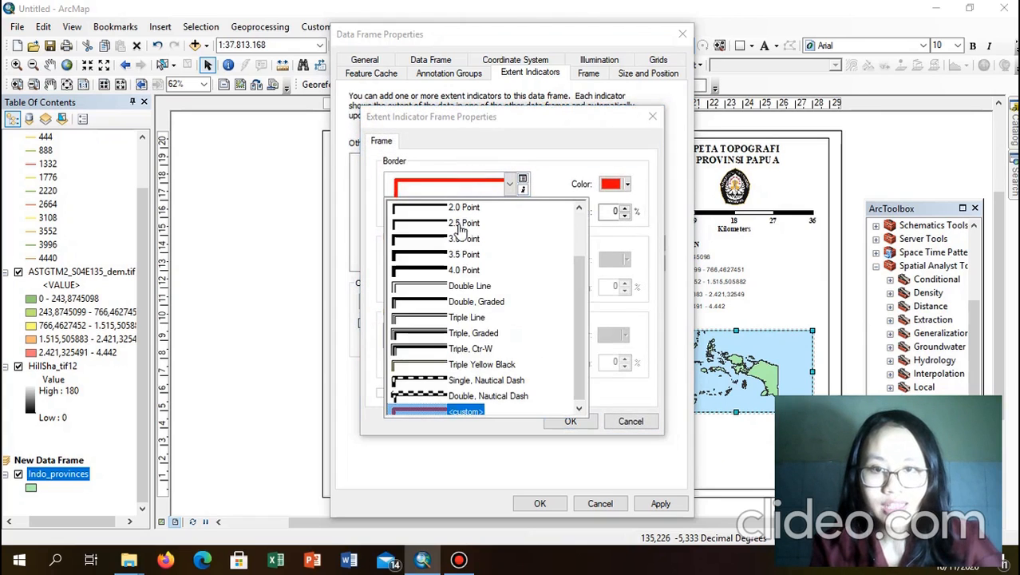
pyautogui.click(460, 225)
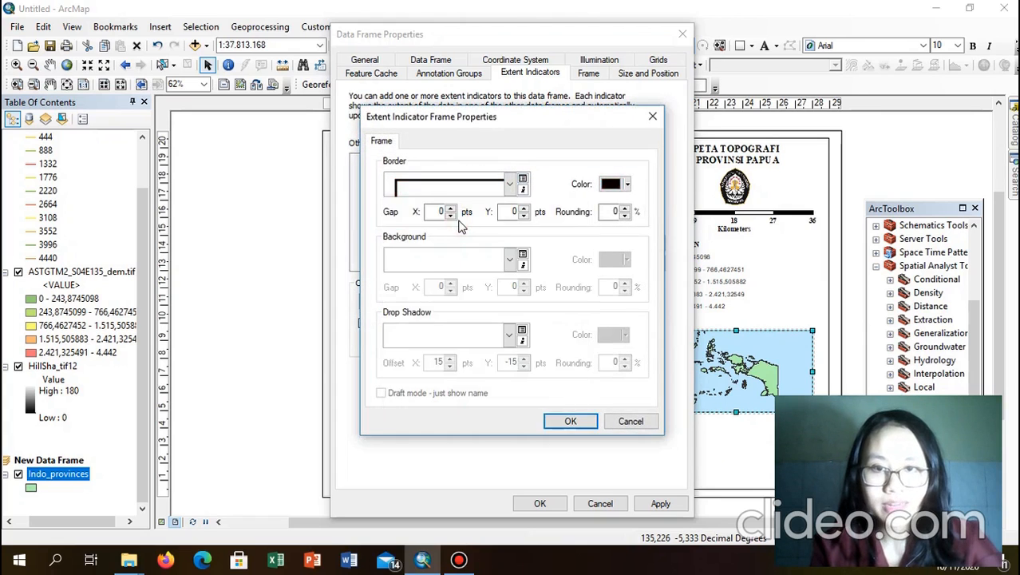
pyautogui.click(619, 183)
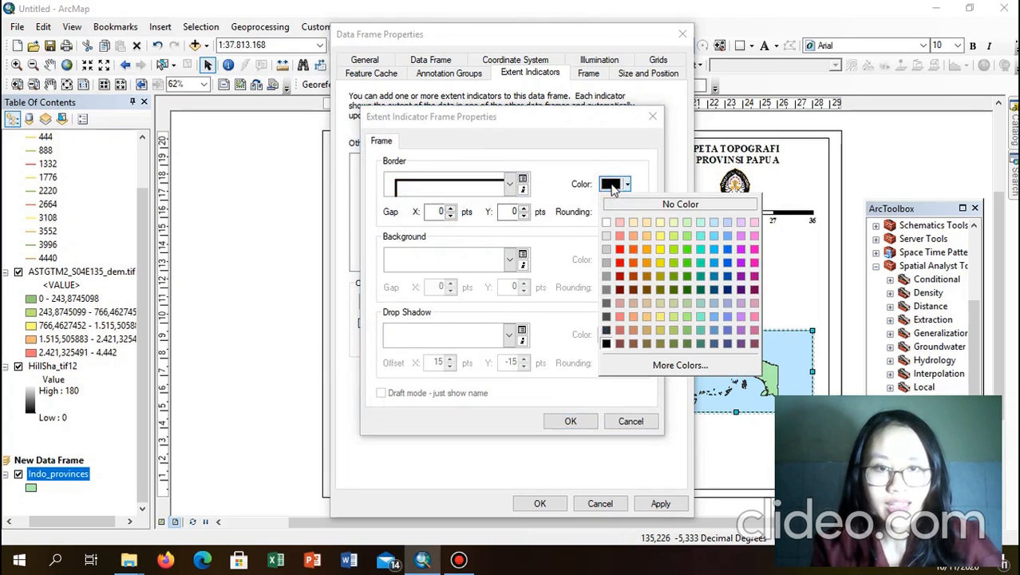
pyautogui.click(620, 263)
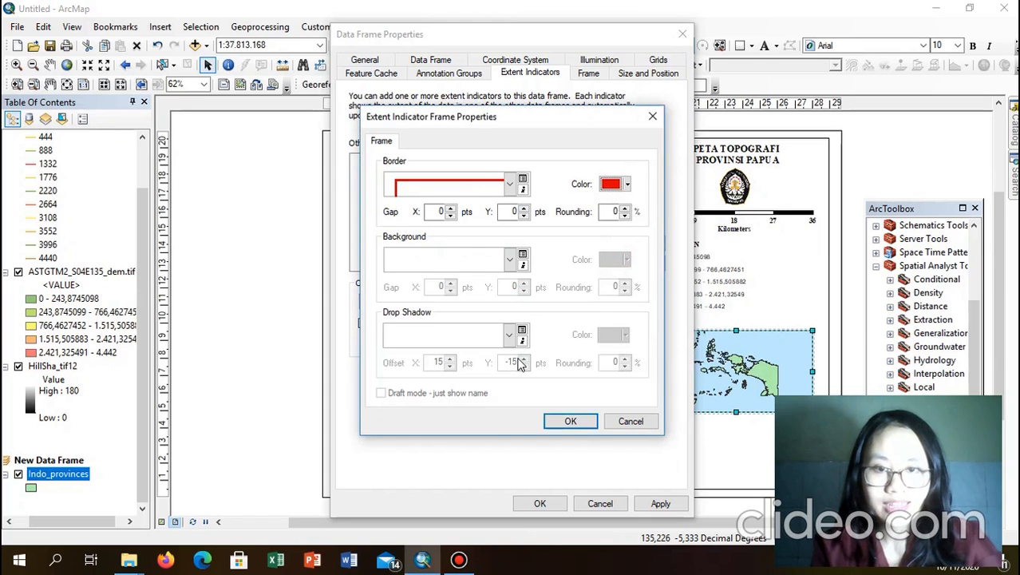
pyautogui.click(509, 261)
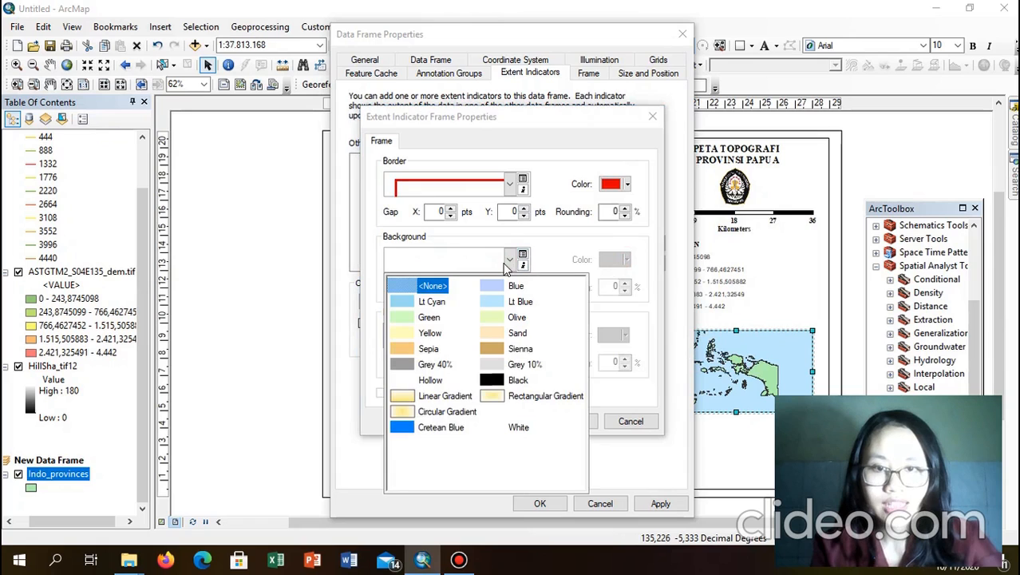
pyautogui.click(567, 261)
pyautogui.click(569, 422)
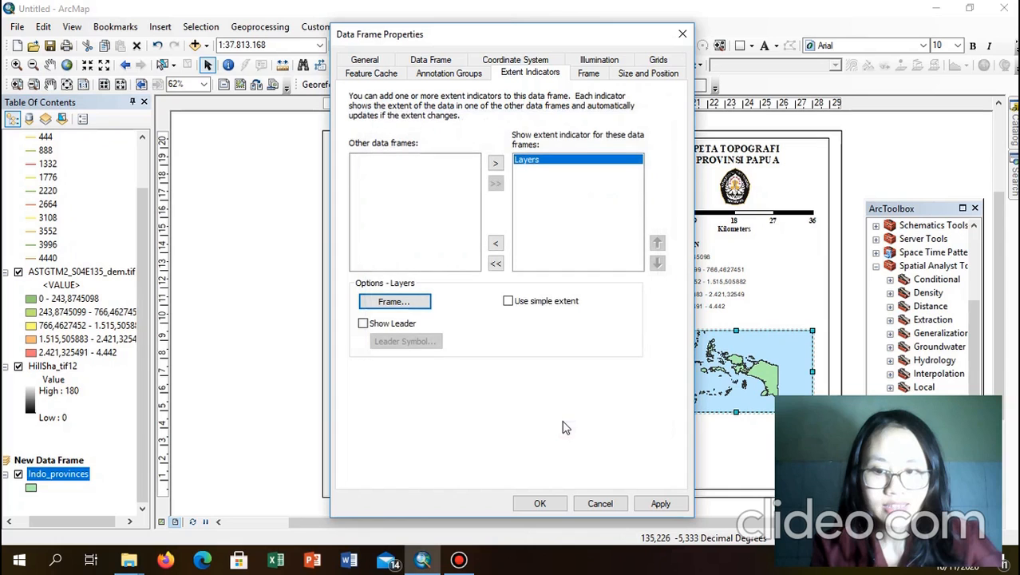
pyautogui.click(544, 498)
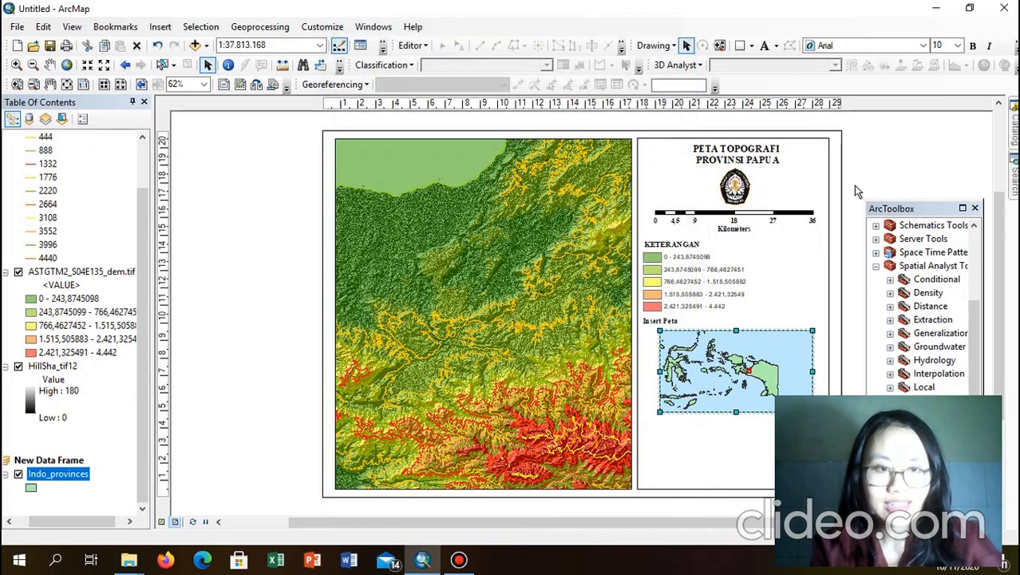
# Step: Zoom the inset map in on Papua
pyautogui.click(293, 225)
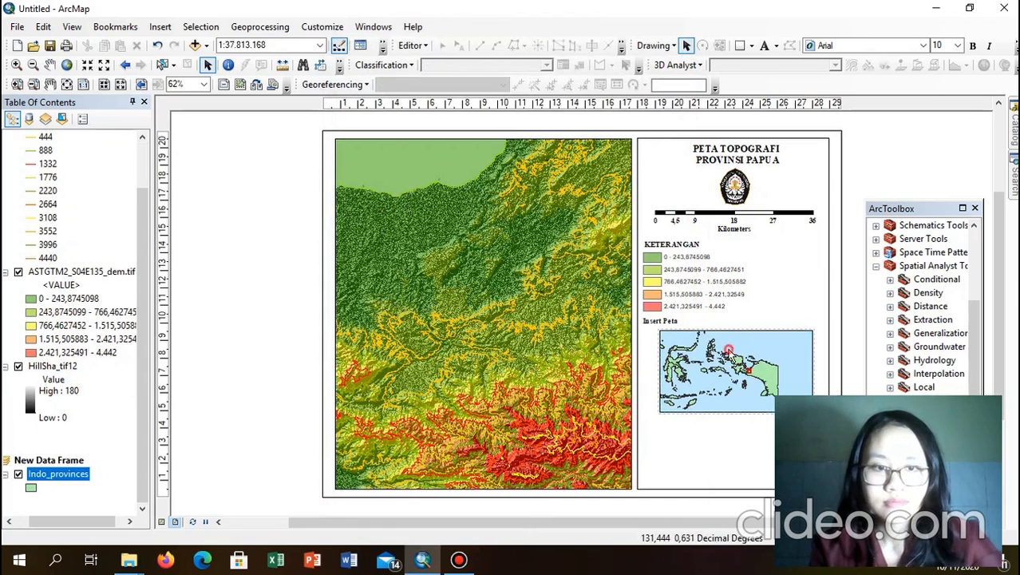
pyautogui.click(729, 350)
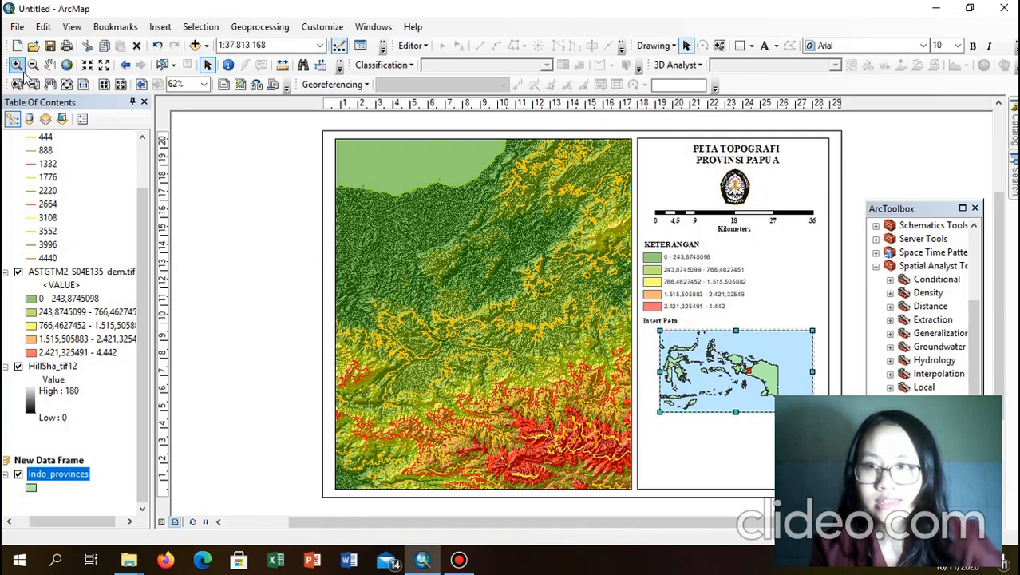
pyautogui.click(16, 65)
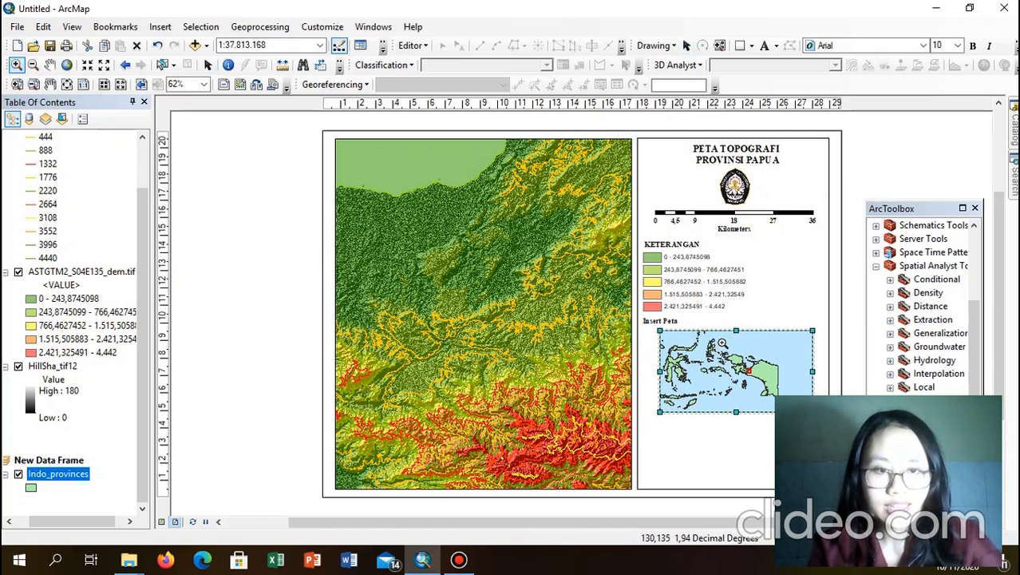
pyautogui.moveTo(722, 342); pyautogui.dragTo(779, 405)
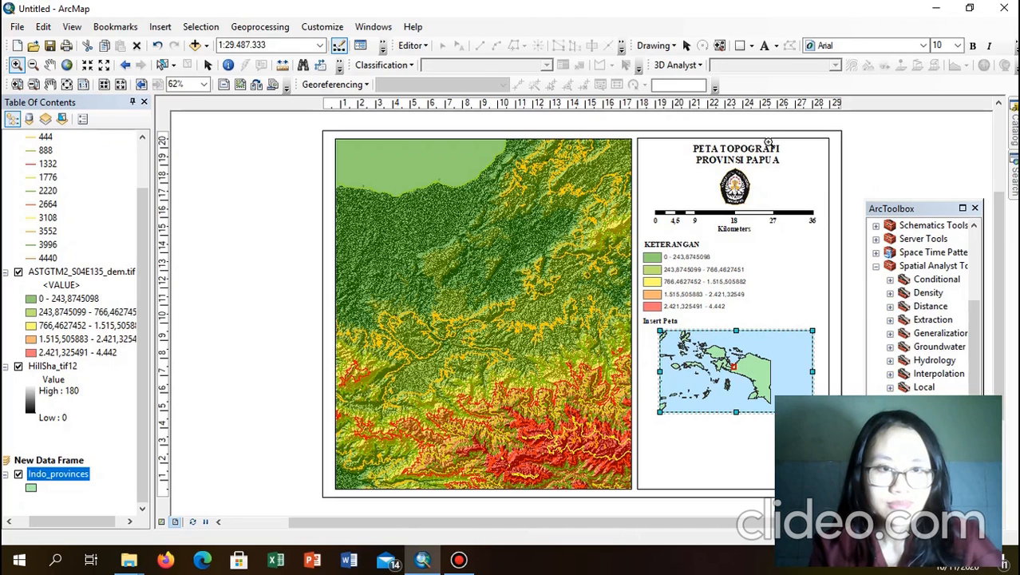
# Step: Shrink the inset frame from its lower-left corner and nudge it slightly left
pyautogui.click(686, 47)
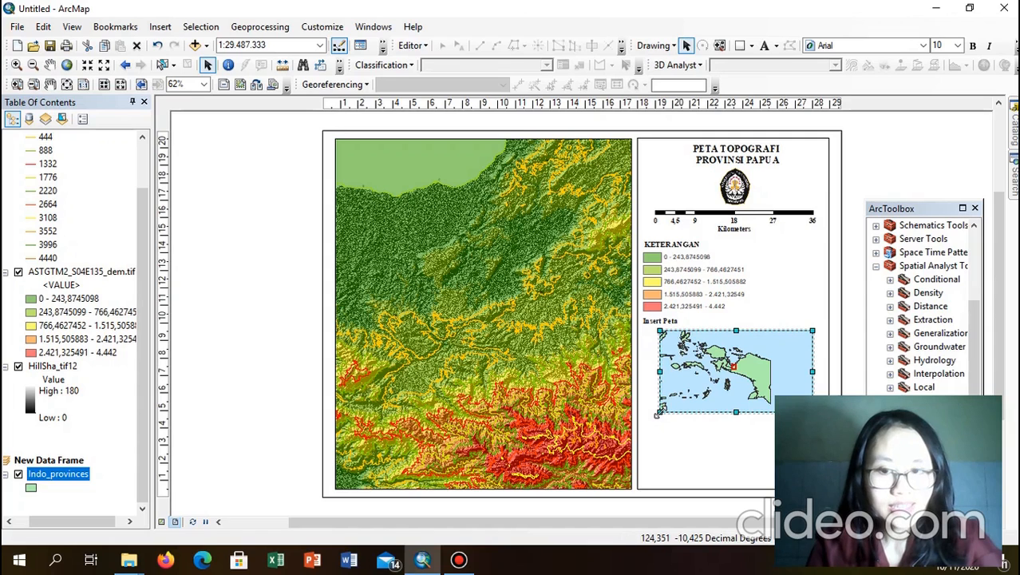
pyautogui.moveTo(658, 414); pyautogui.dragTo(682, 396)
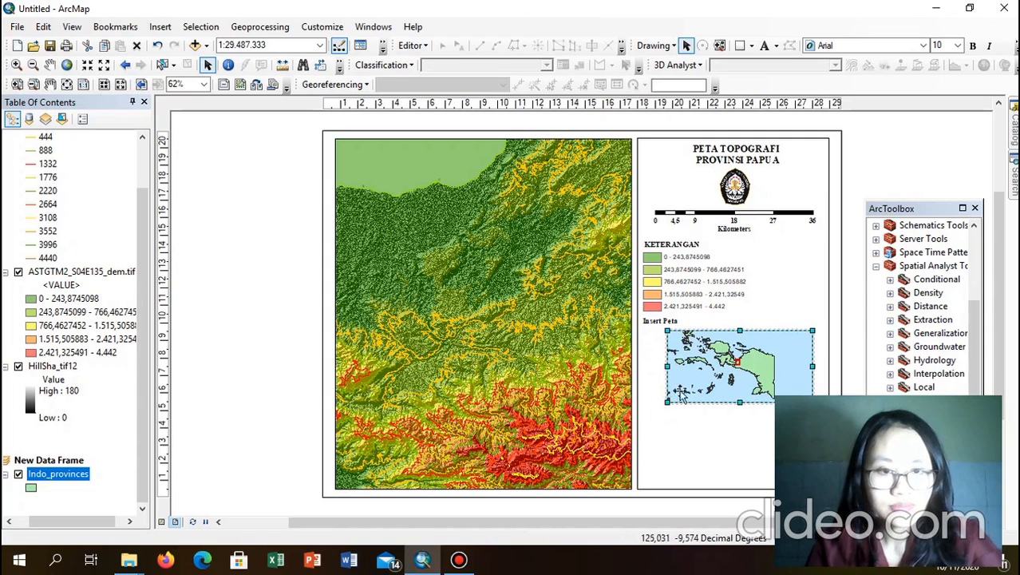
pyautogui.moveTo(739, 366); pyautogui.dragTo(733, 366)
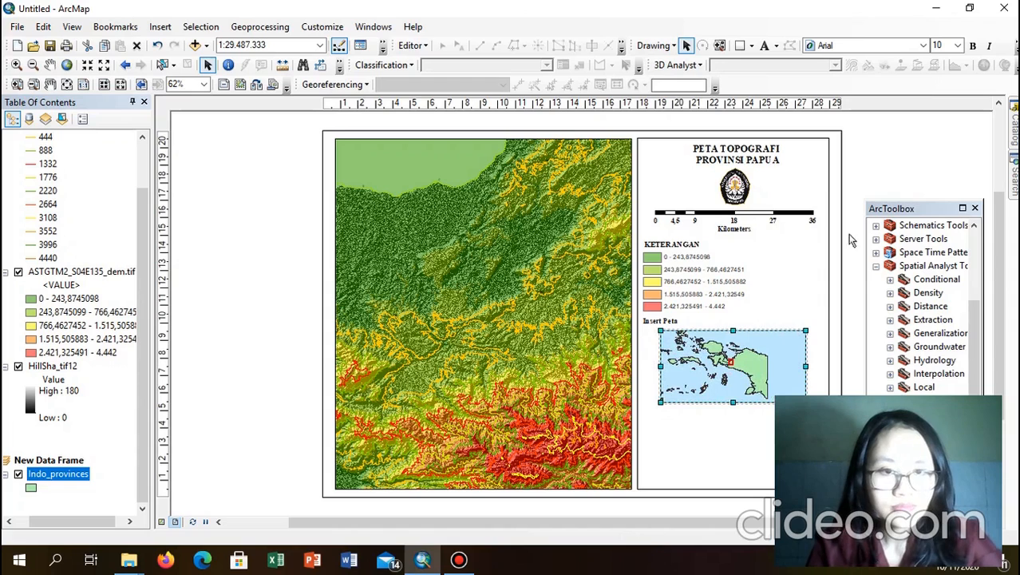
pyautogui.click(924, 158)
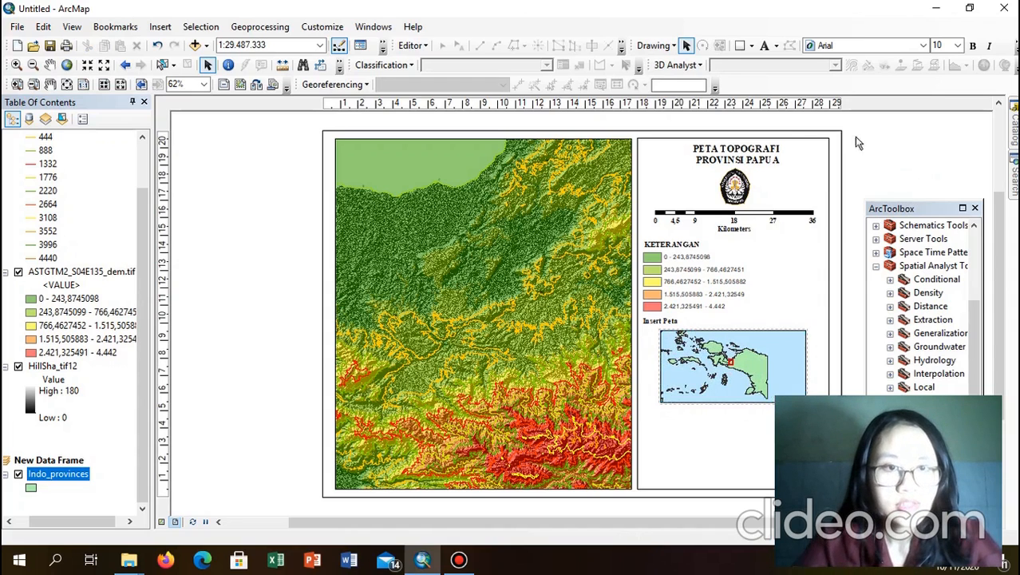
pyautogui.click(740, 152)
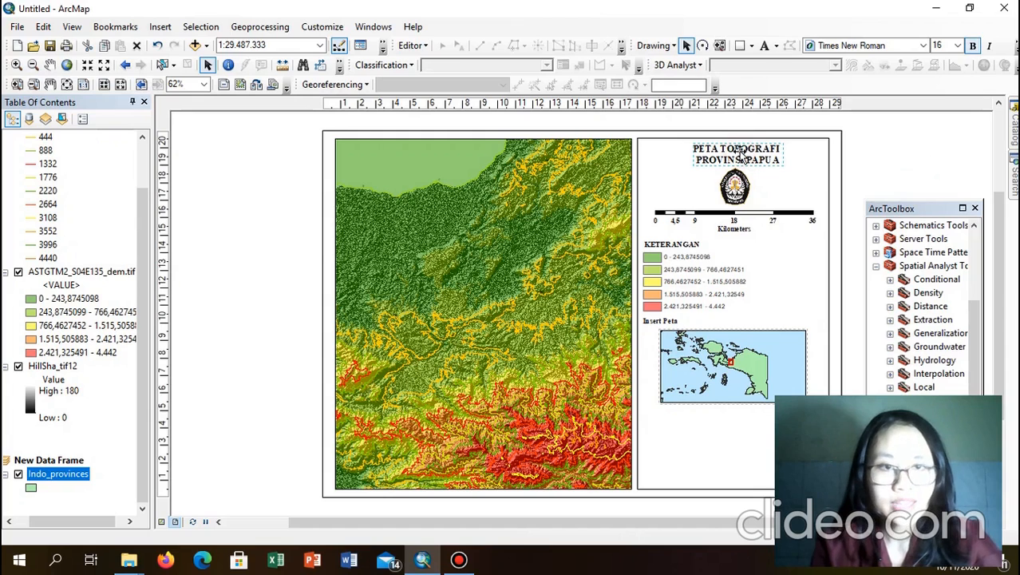
# Step: Duplicate the map title and move the copy below the inset map
pyautogui.rightClick(742, 154)
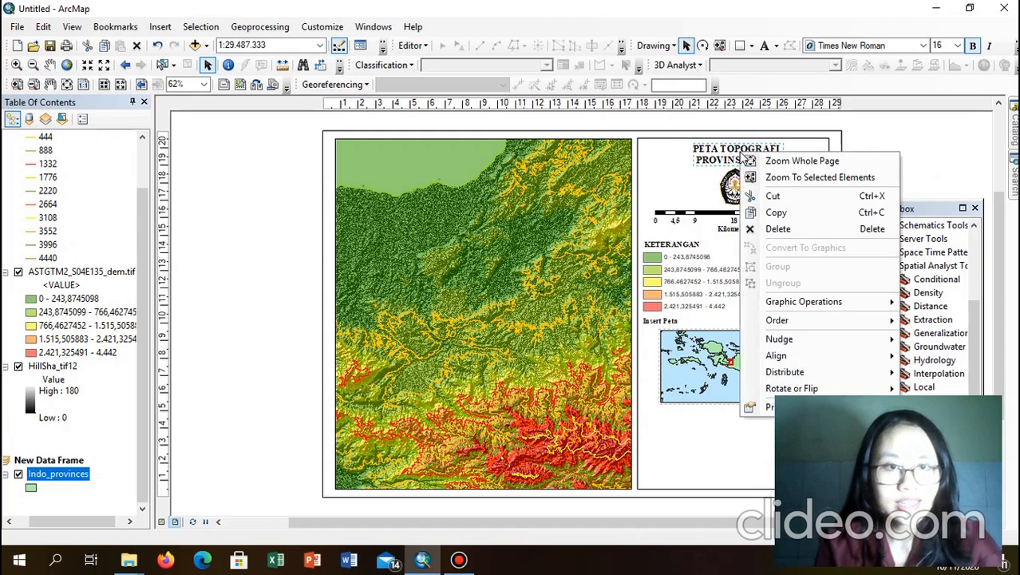
pyautogui.click(758, 212)
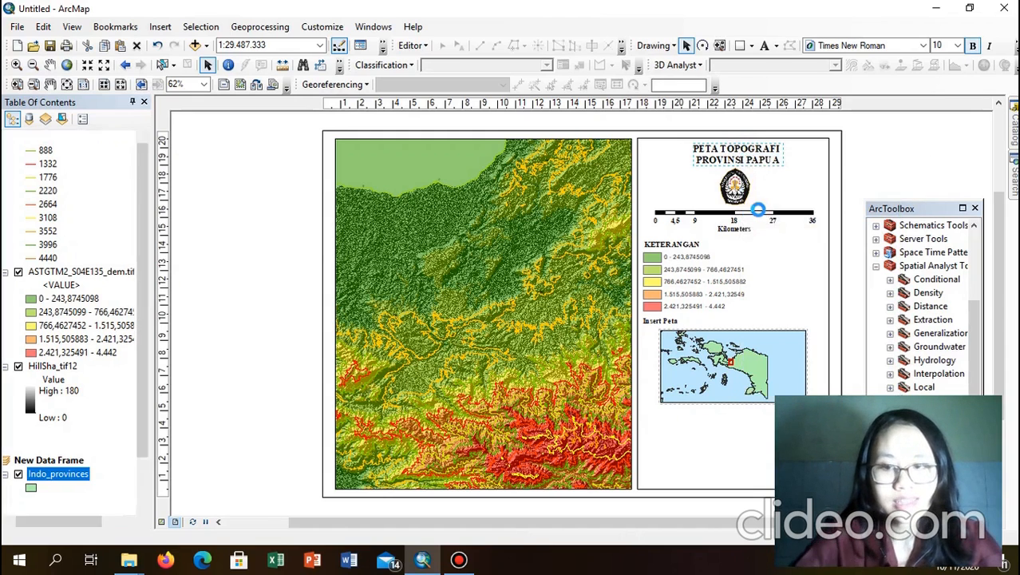
pyautogui.hotkey('ctrl', 'v')
pyautogui.moveTo(736, 184); pyautogui.dragTo(706, 431)
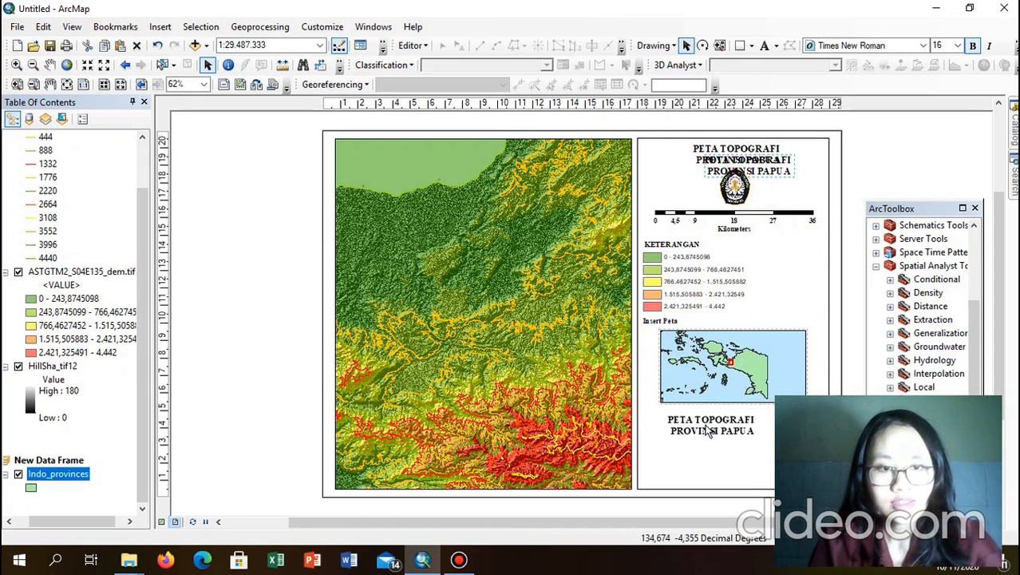
pyautogui.doubleClick(705, 432)
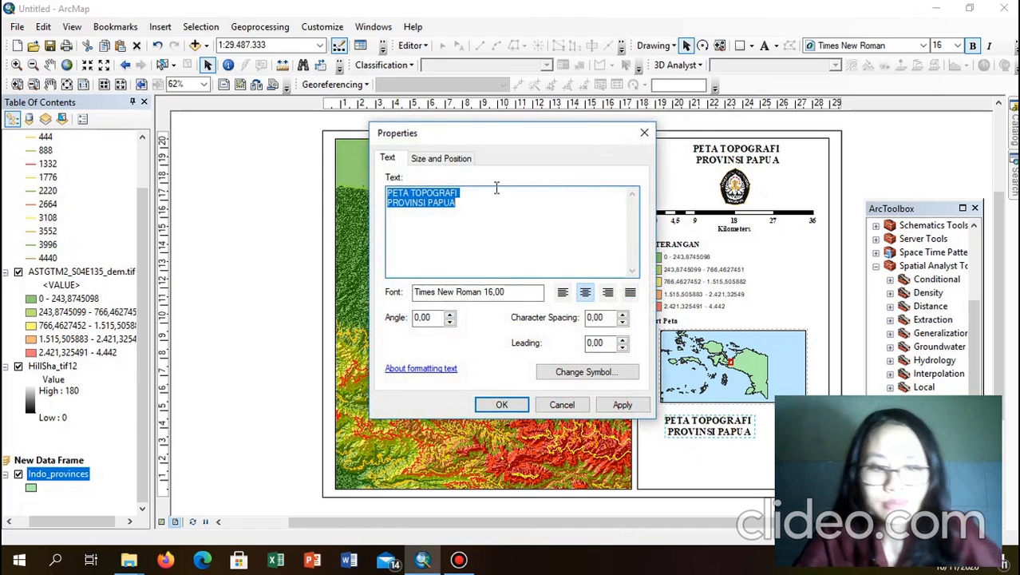
# Step: Replace the copy's text with a 'Sumber Peta :' list of numbered map sources
pyautogui.press('BackSpace')
pyautogui.write('S')
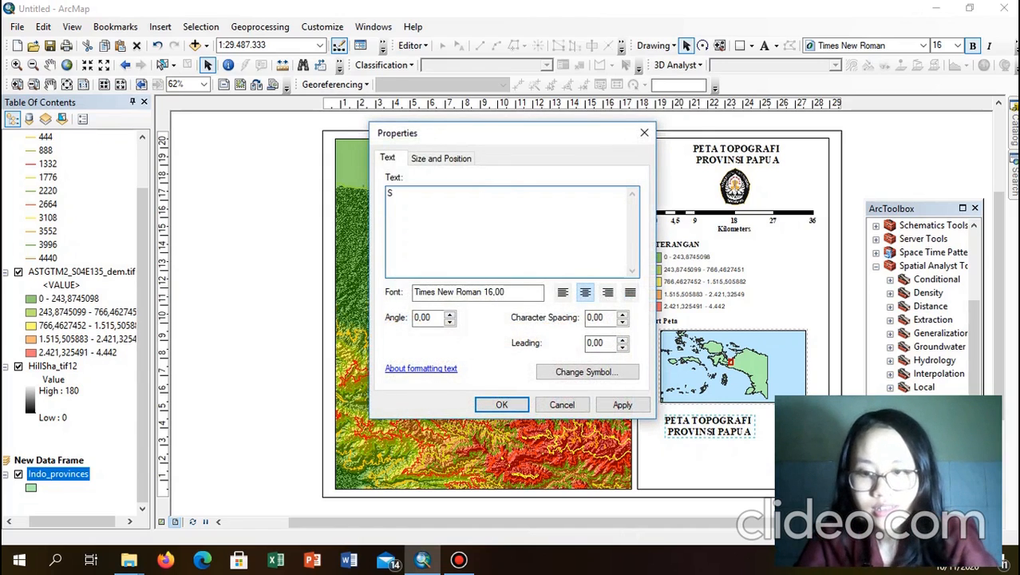
pyautogui.write('umber P')
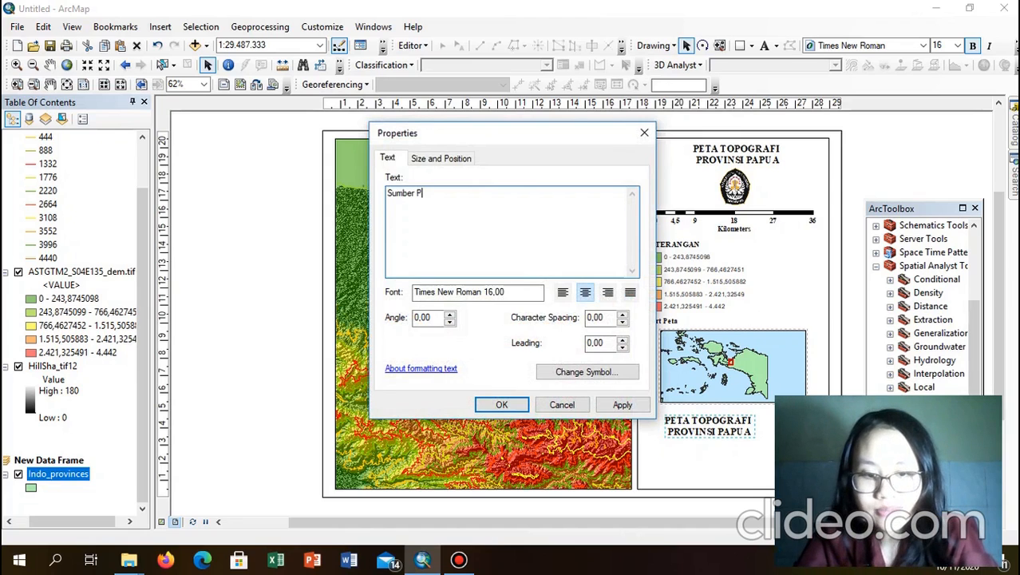
pyautogui.write('et')
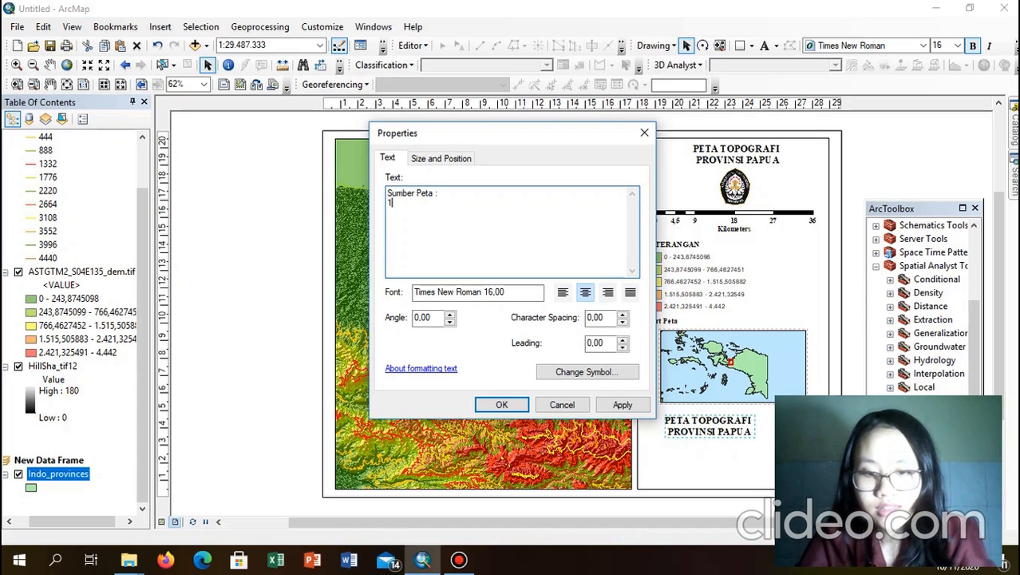
pyautogui.write('a :')
pyautogui.press('Return')
pyautogui.write('1. AFR')
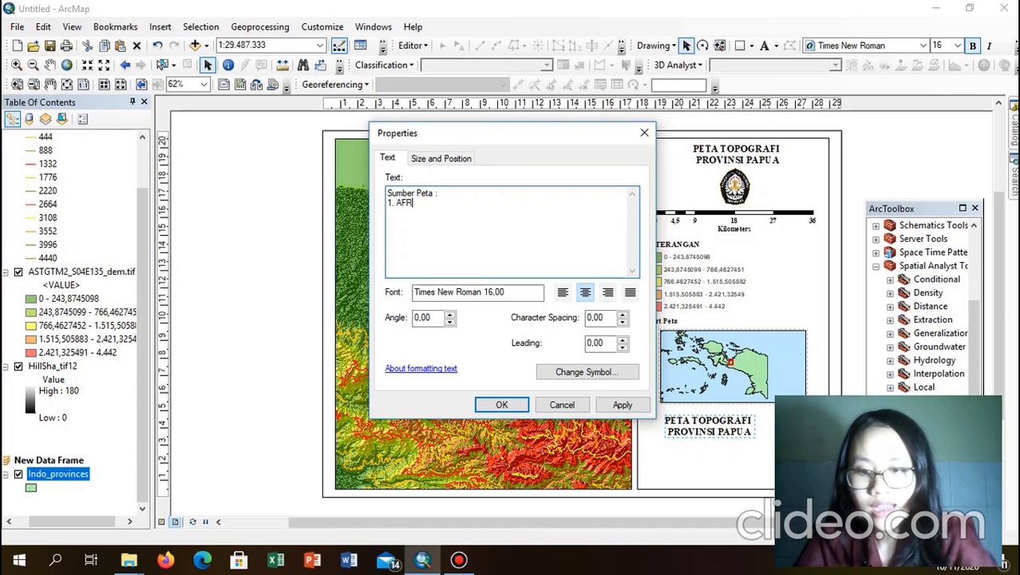
pyautogui.press('BackSpace')
pyautogui.write('TER DEM')
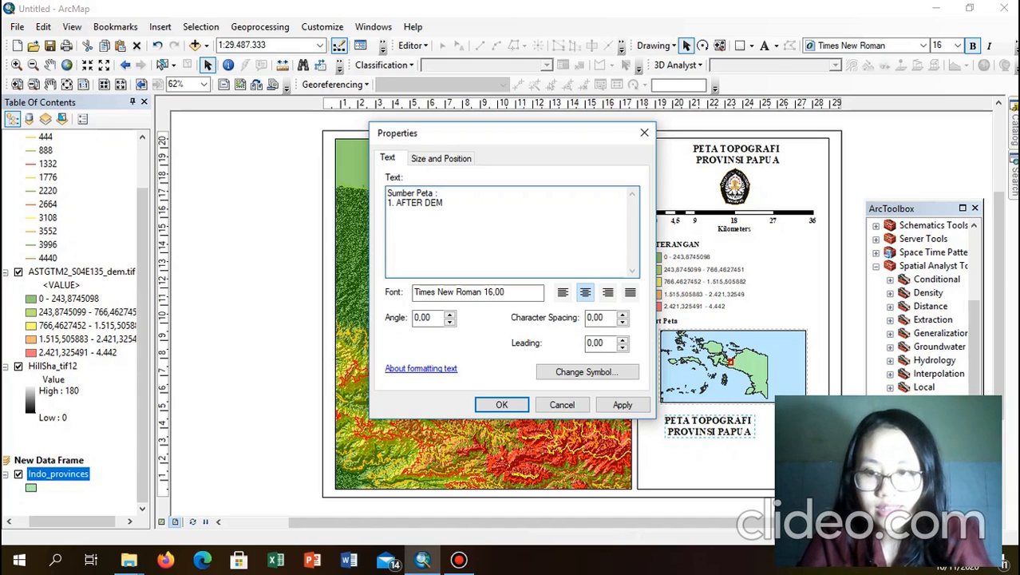
pyautogui.write('2')
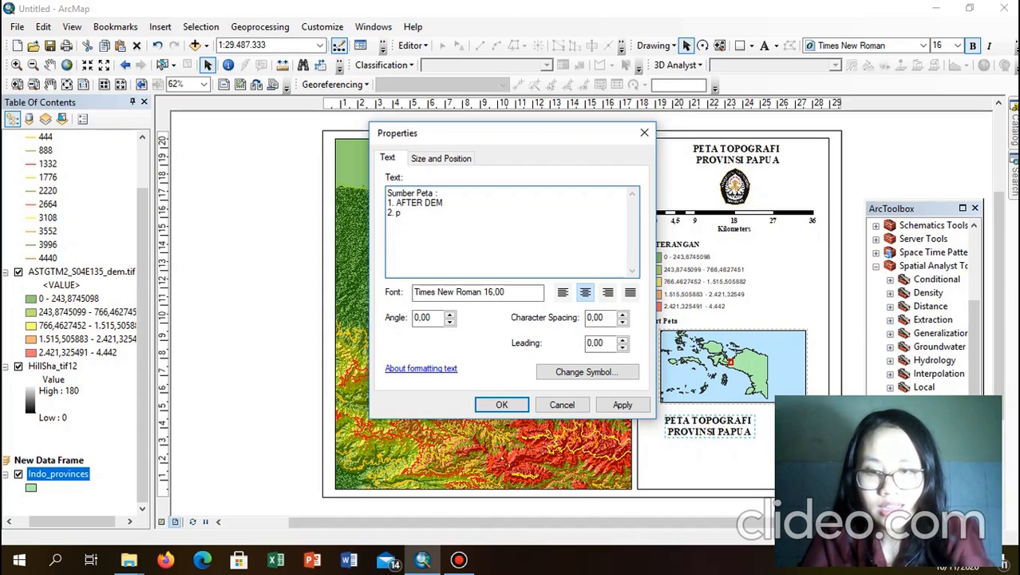
pyautogui.write('. pETA')
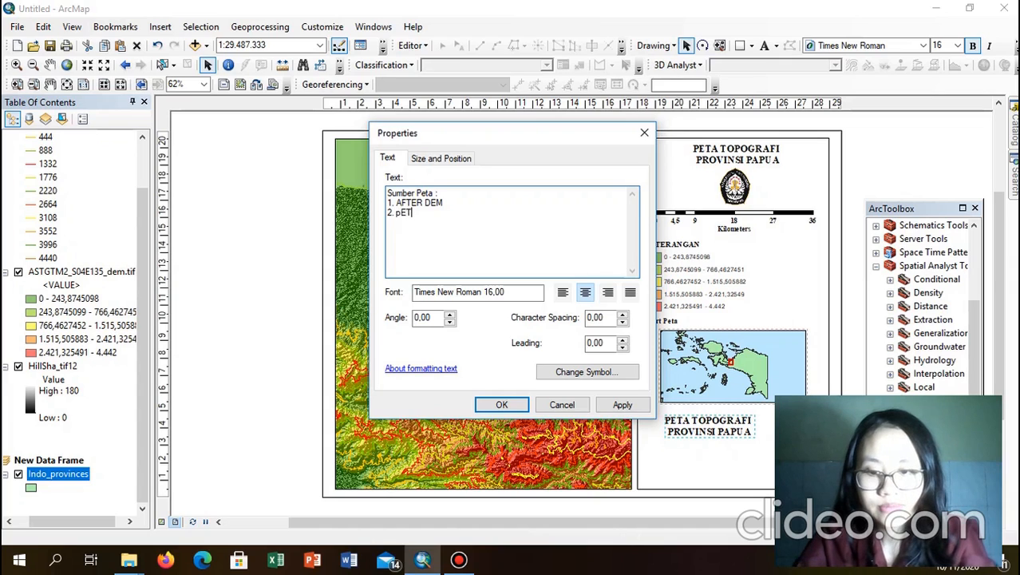
pyautogui.press('BackSpace')
pyautogui.press('BackSpace')
pyautogui.press('BackSpace')
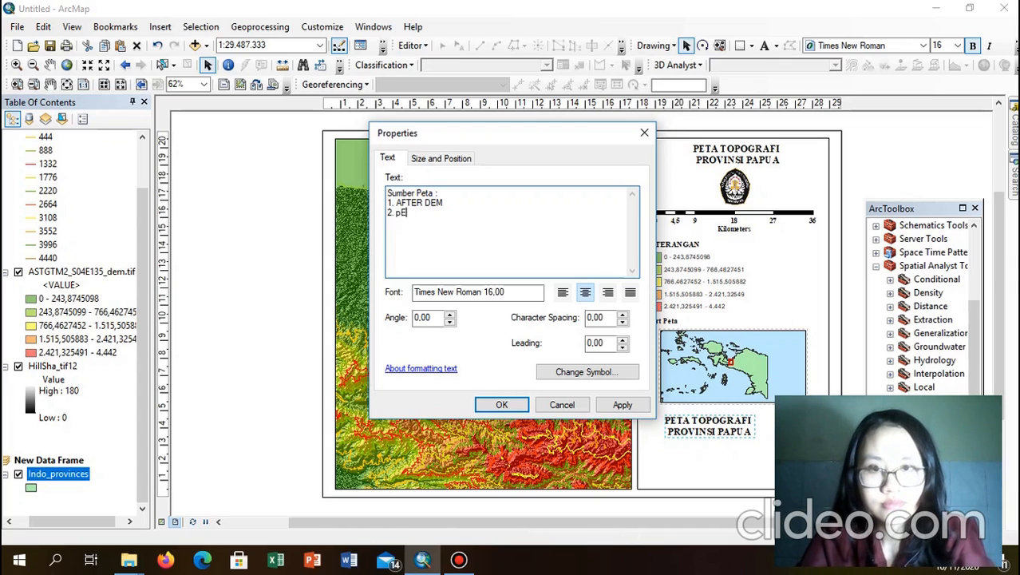
pyautogui.write('pETA')
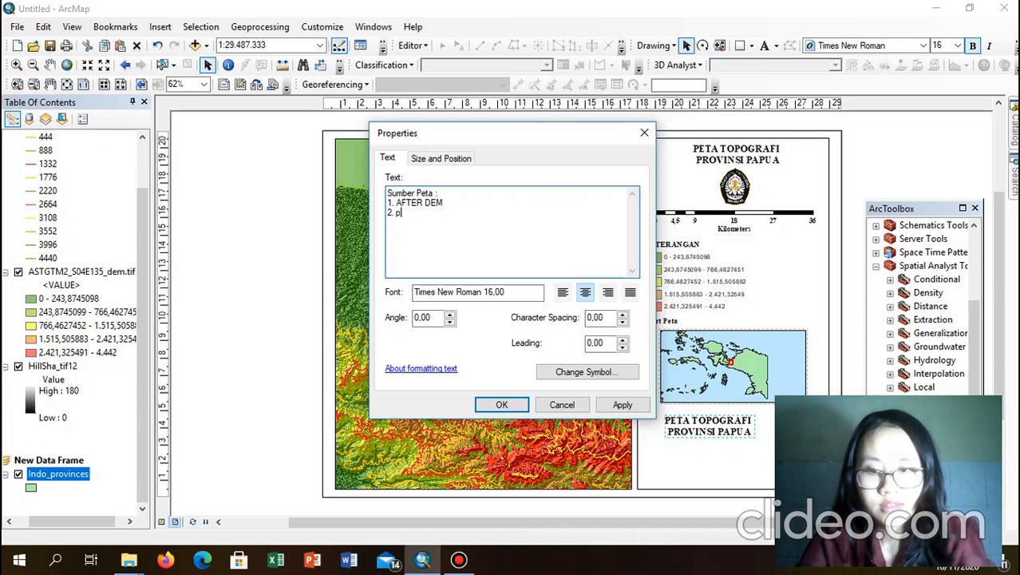
pyautogui.press('BackSpace')
pyautogui.press('BackSpace')
pyautogui.press('BackSpace')
pyautogui.press('BackSpace')
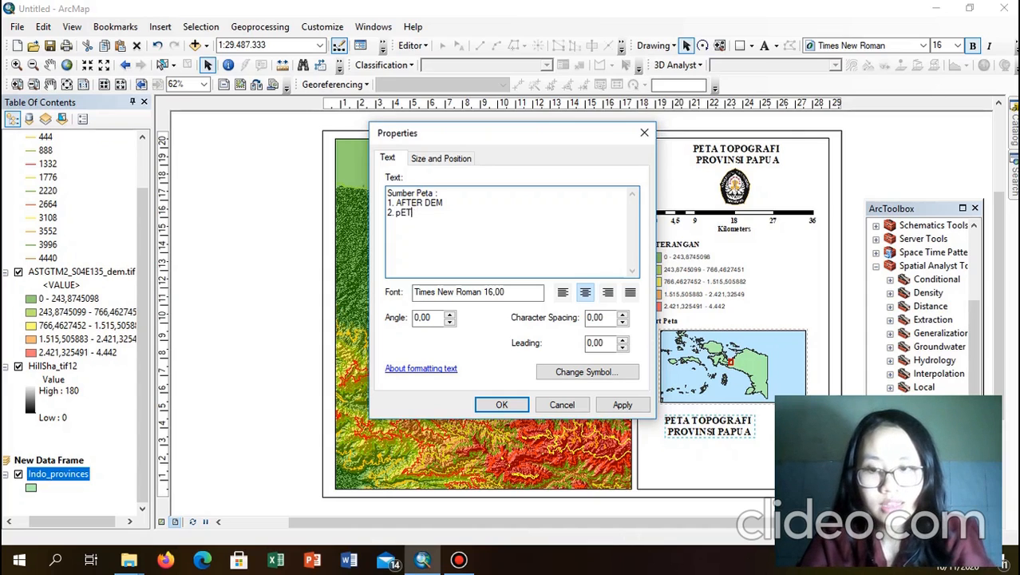
pyautogui.write('P')
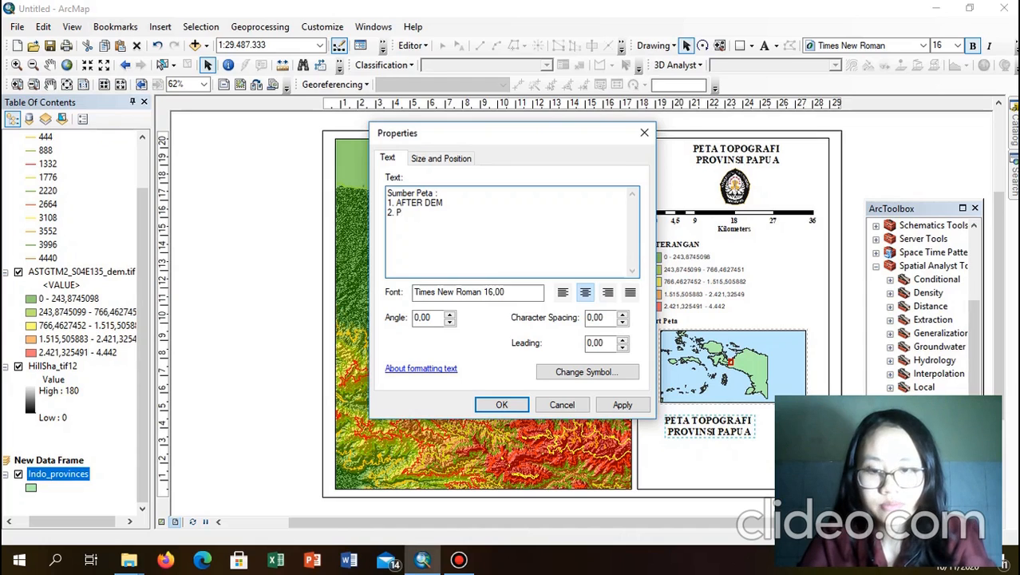
pyautogui.write('eta ')
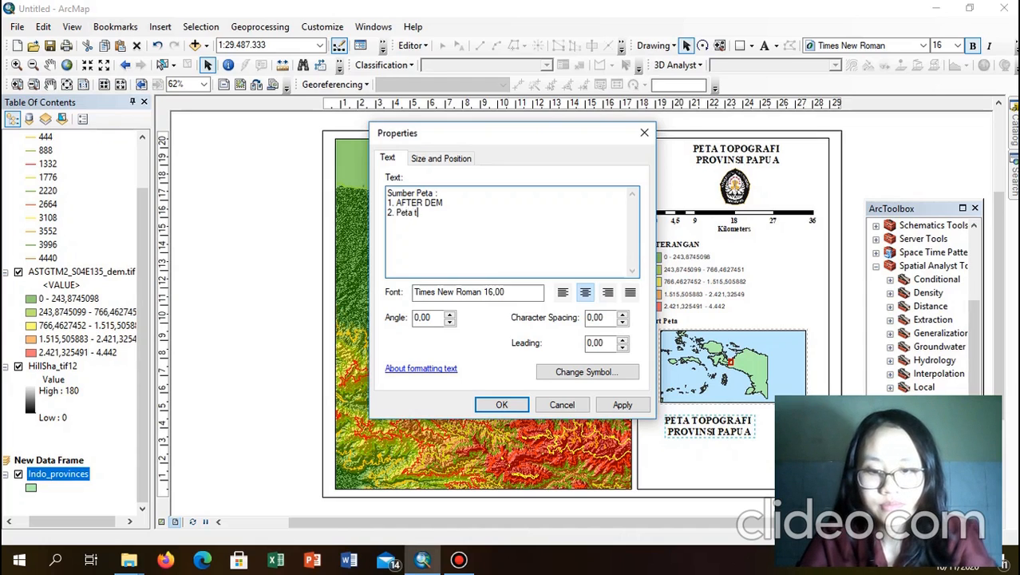
pyautogui.write('topograf')
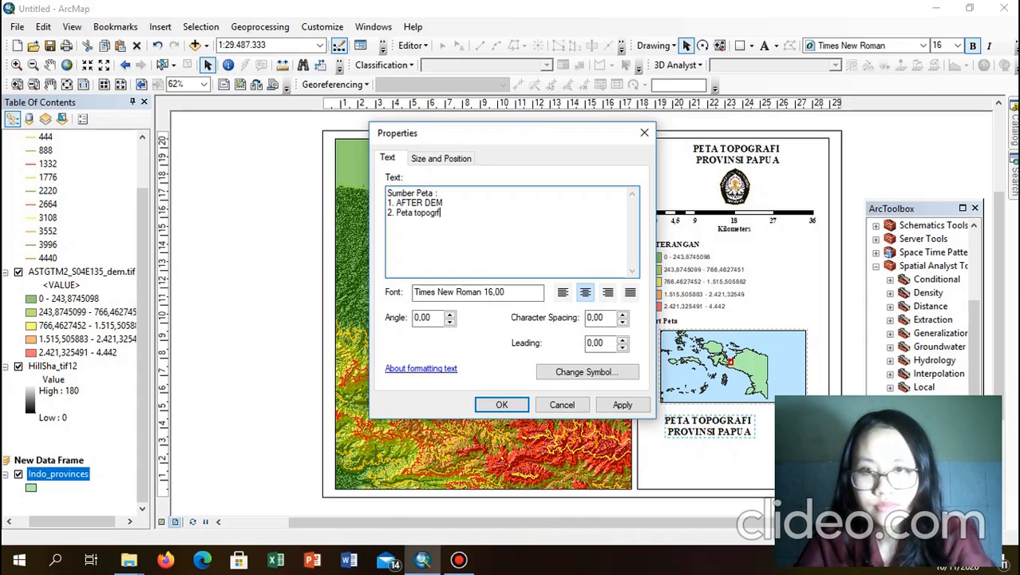
pyautogui.press('BackSpace')
pyautogui.press('BackSpace')
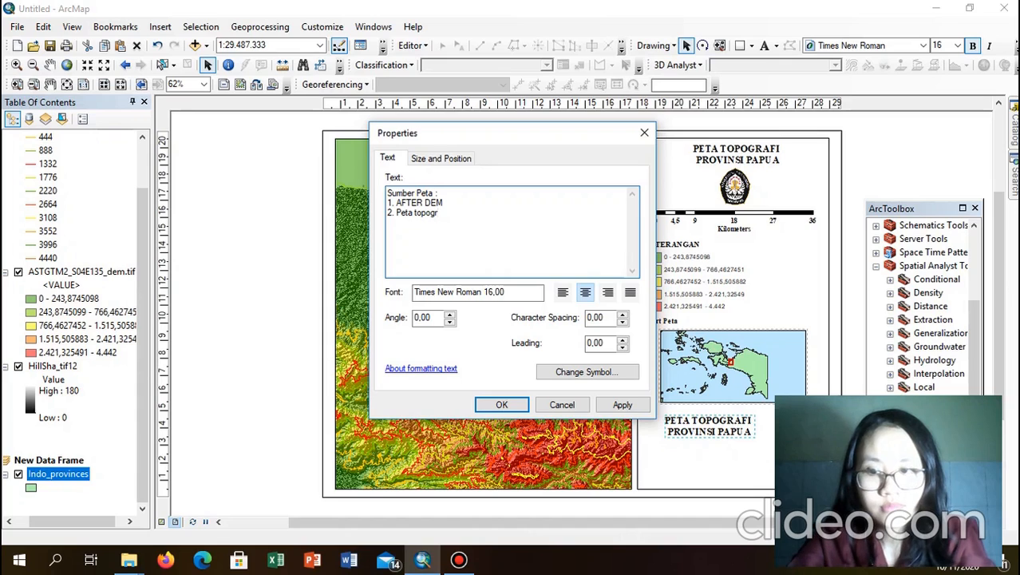
pyautogui.write('a')
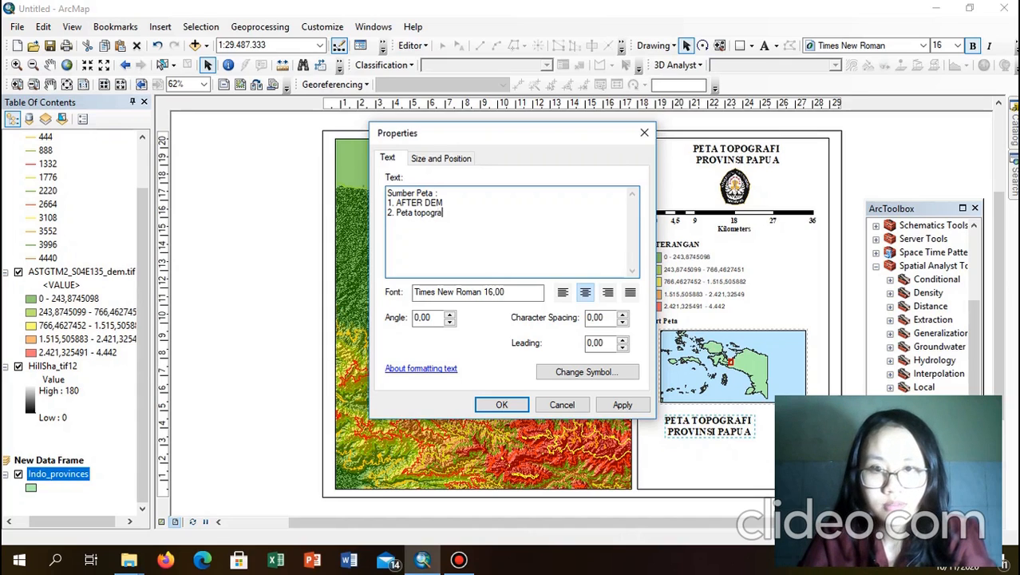
pyautogui.write('fi In')
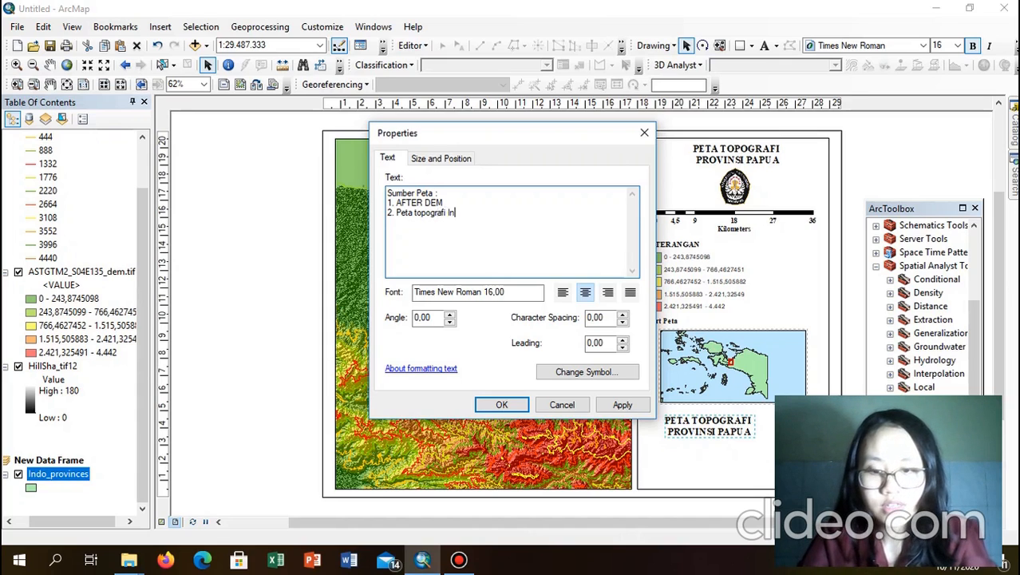
pyautogui.write('don')
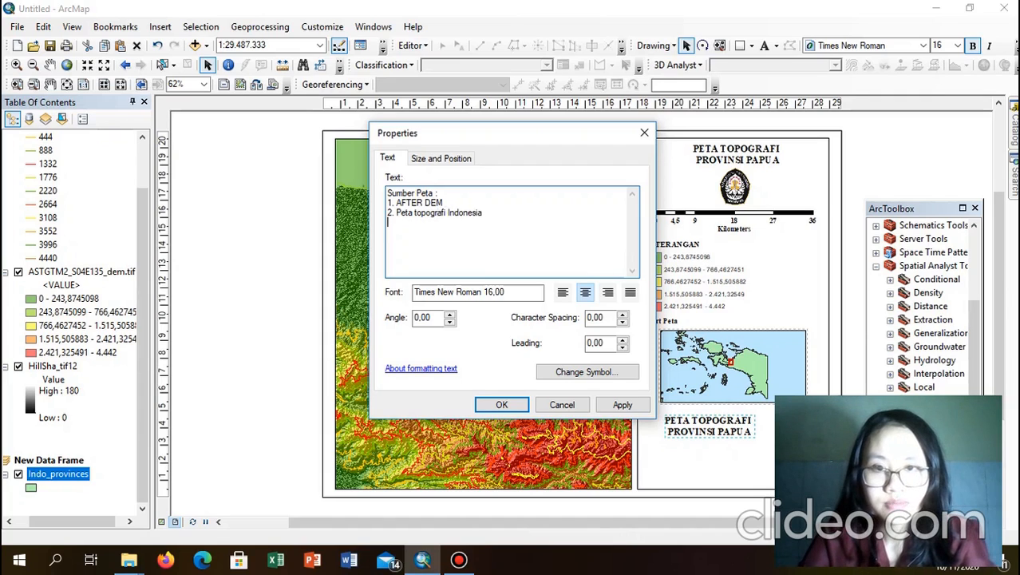
pyautogui.write('esia')
pyautogui.press('Return')
pyautogui.press('Return')
pyautogui.write('D')
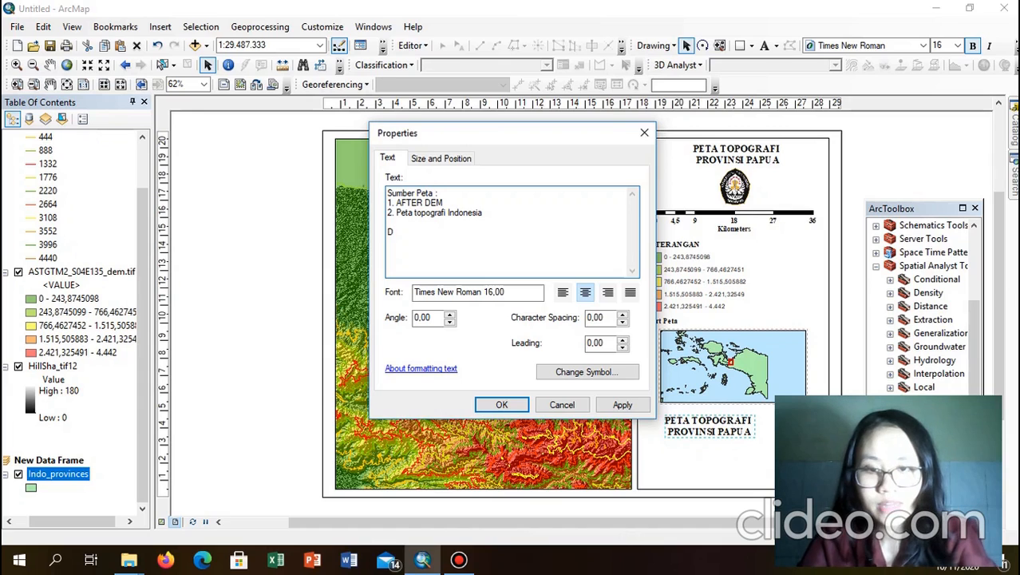
pyautogui.press('BackSpace')
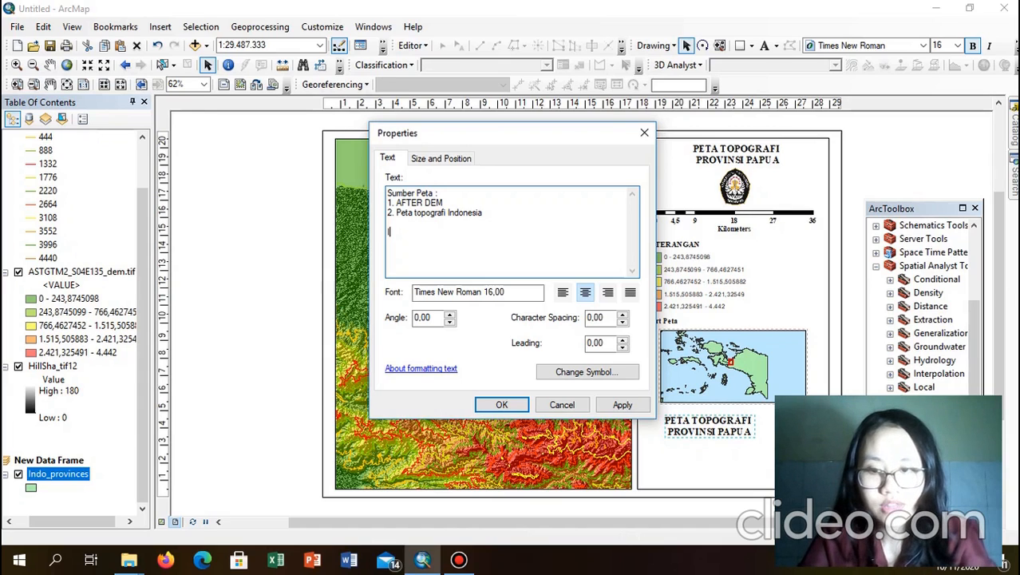
pyautogui.write('Ibuat')
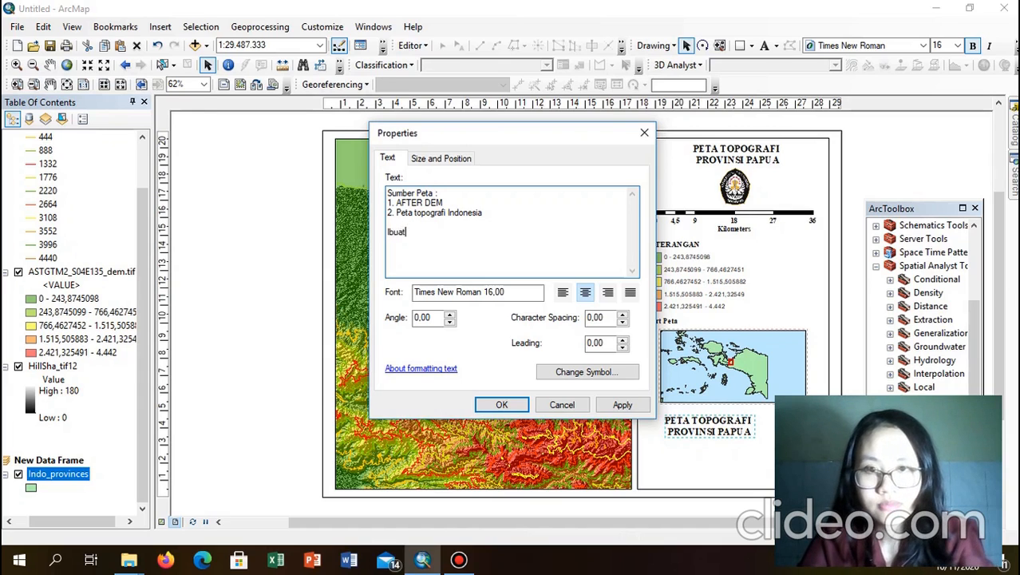
pyautogui.press('BackSpace')
pyautogui.press('BackSpace')
pyautogui.press('BackSpace')
pyautogui.press('BackSpace')
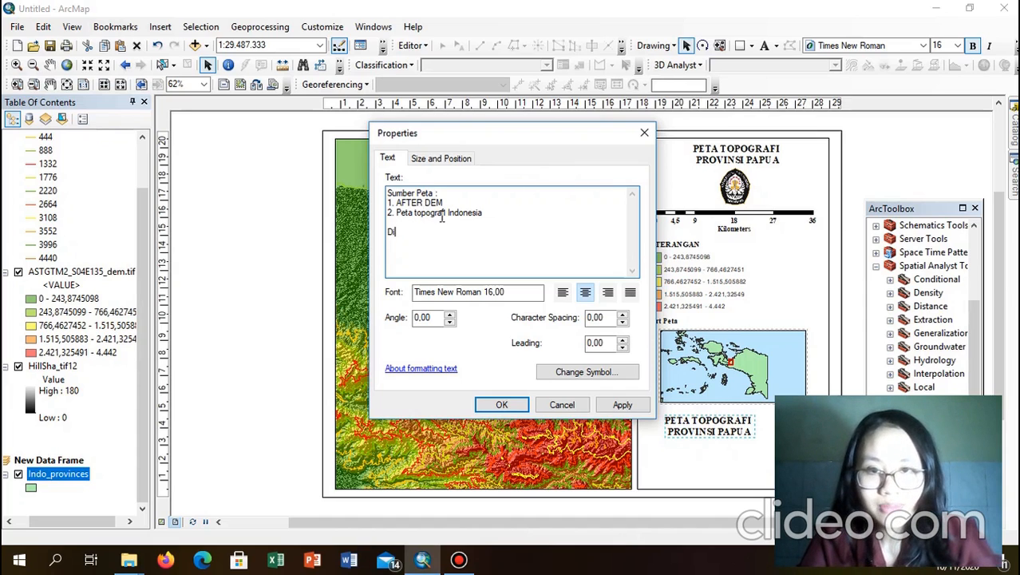
# Step: Change 'topografi' to 'Provinsi', add Disusun Oleh author details and 'Ilmu Kelautan', then left-align
pyautogui.moveTo(446, 216); pyautogui.dragTo(417, 218)
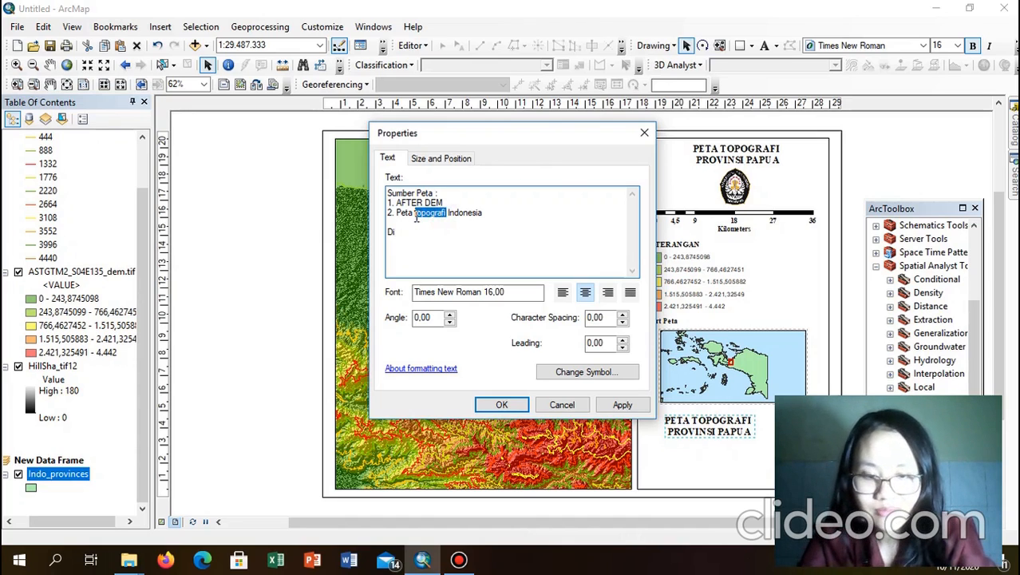
pyautogui.write('Provins')
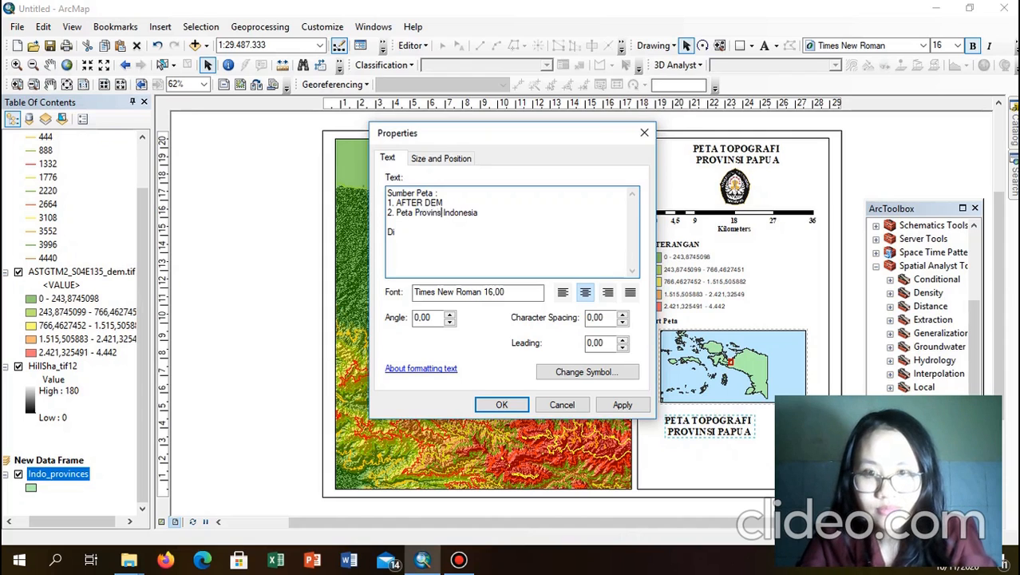
pyautogui.write('i')
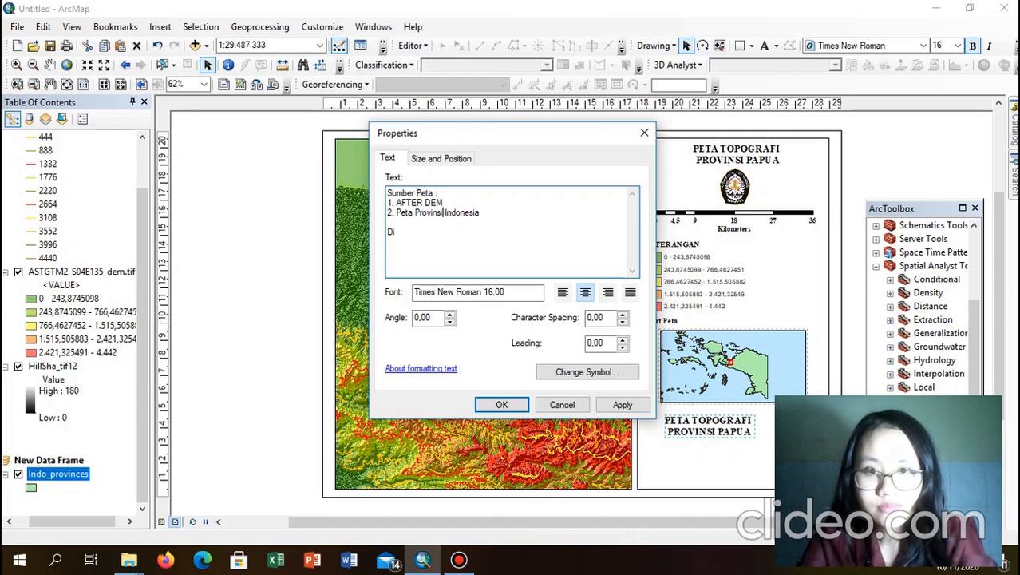
pyautogui.click(405, 232)
pyautogui.write('susun')
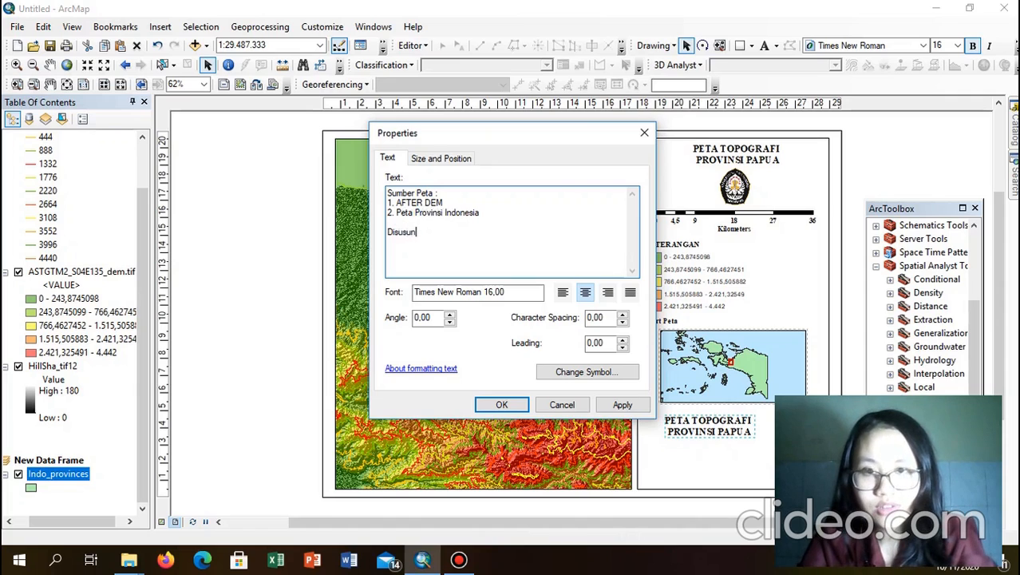
pyautogui.write(' Oleh :')
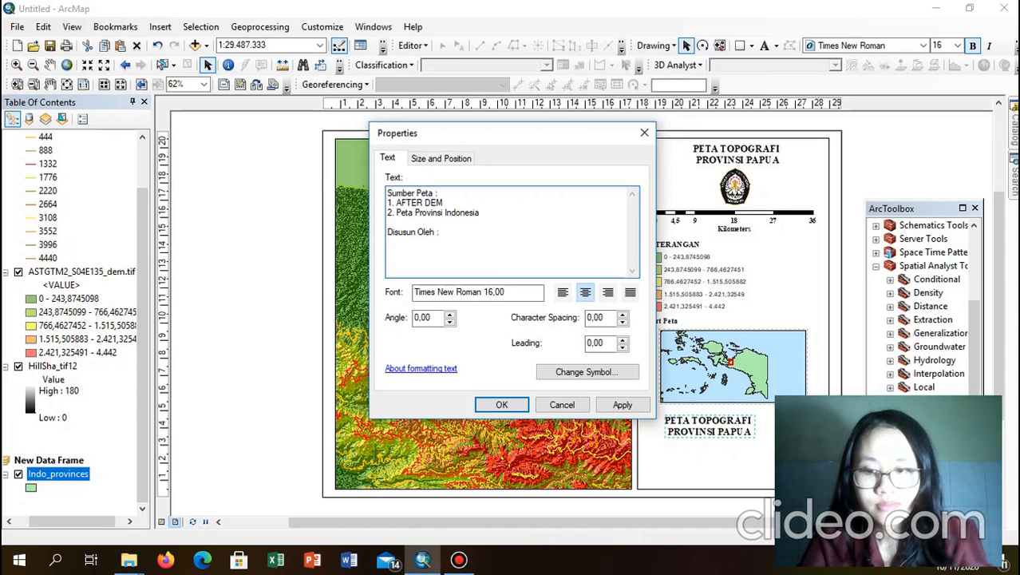
pyautogui.write('.')
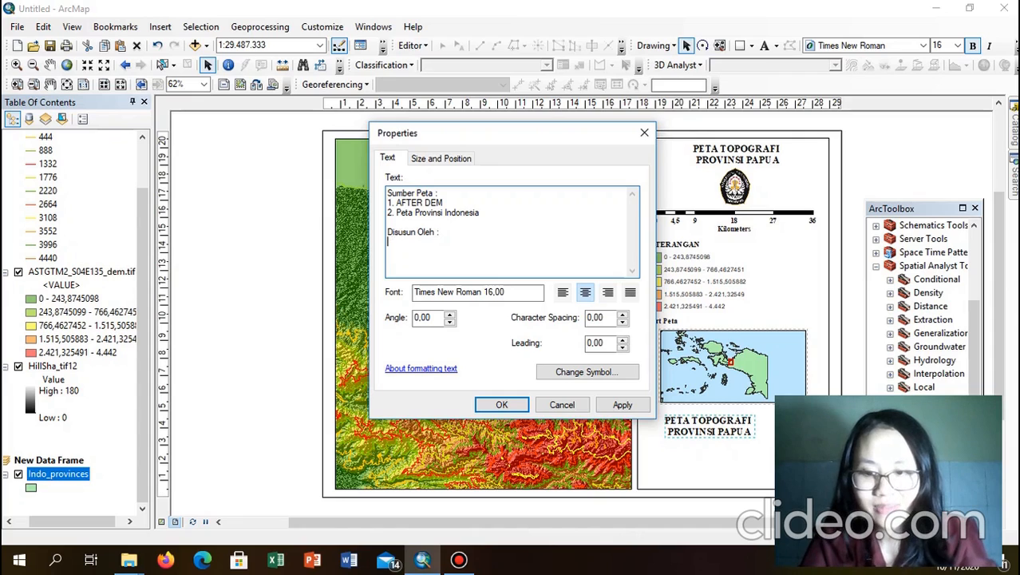
pyautogui.write('Speranda')
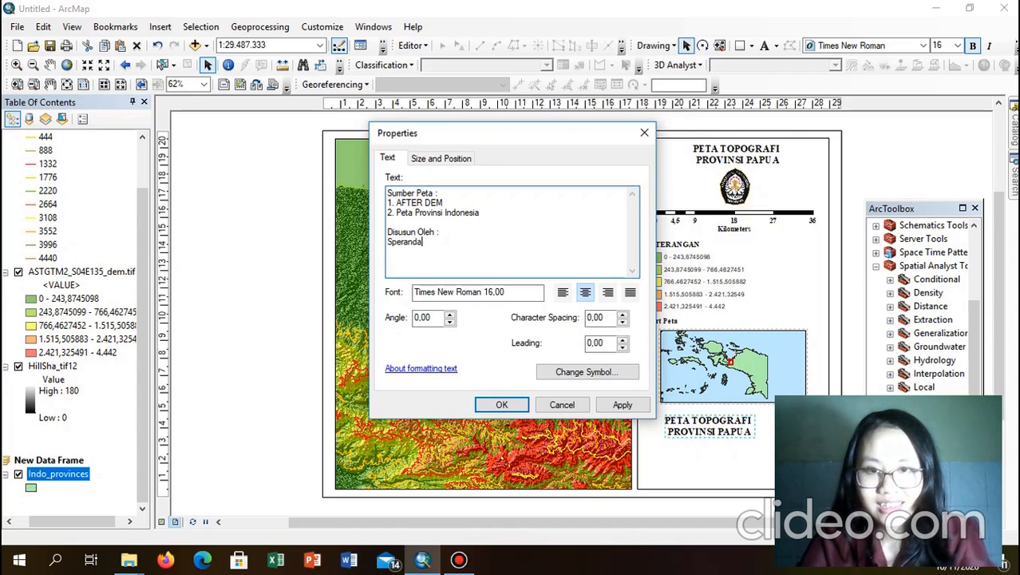
pyautogui.press('Return')
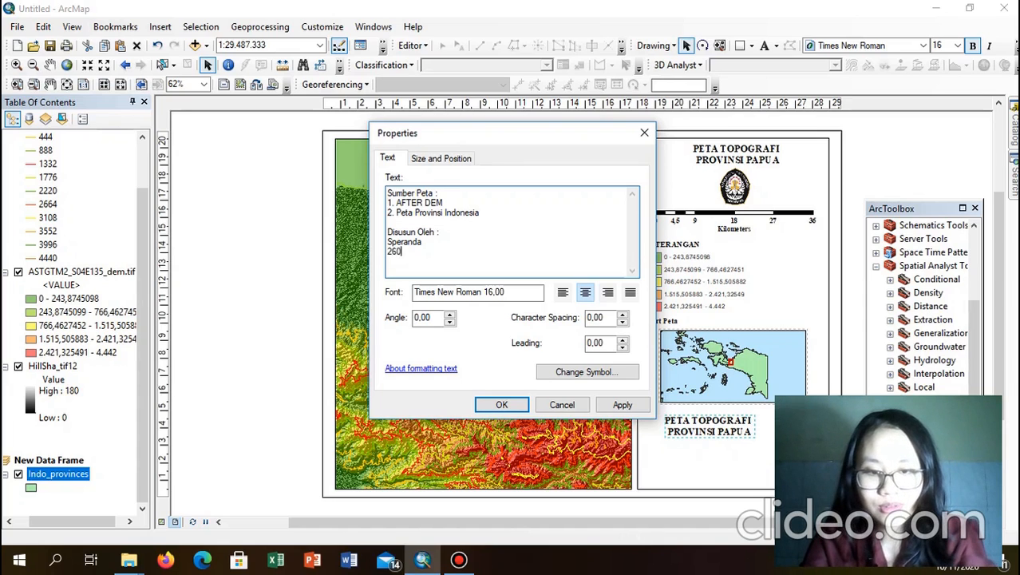
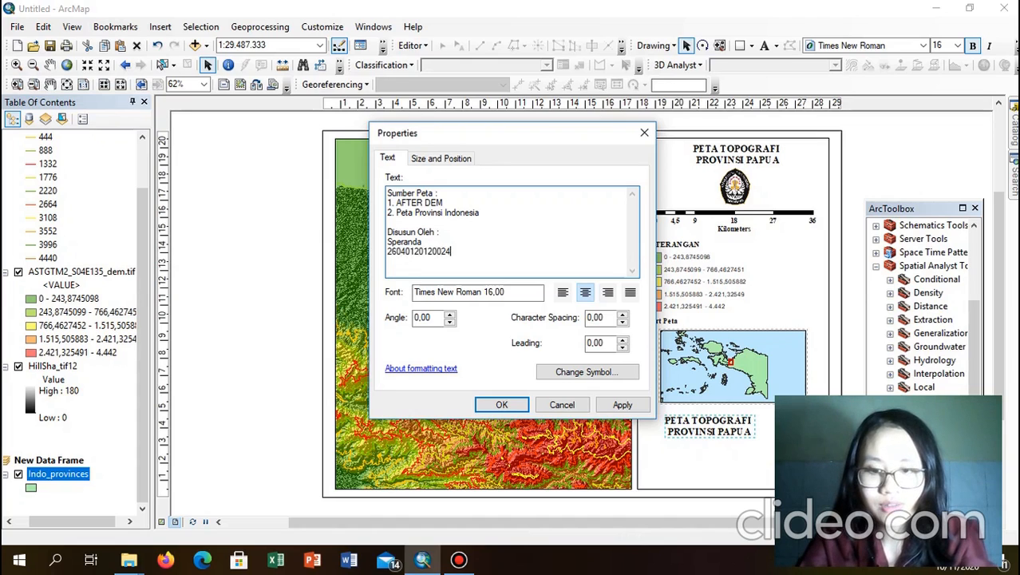
pyautogui.press('Return')
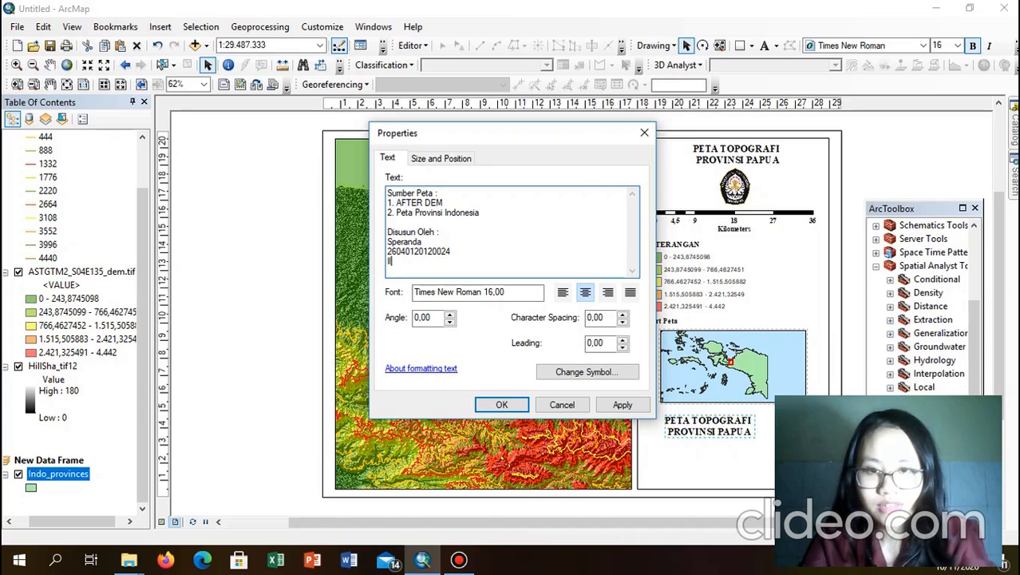
pyautogui.write('Ilmu Kelautan A')
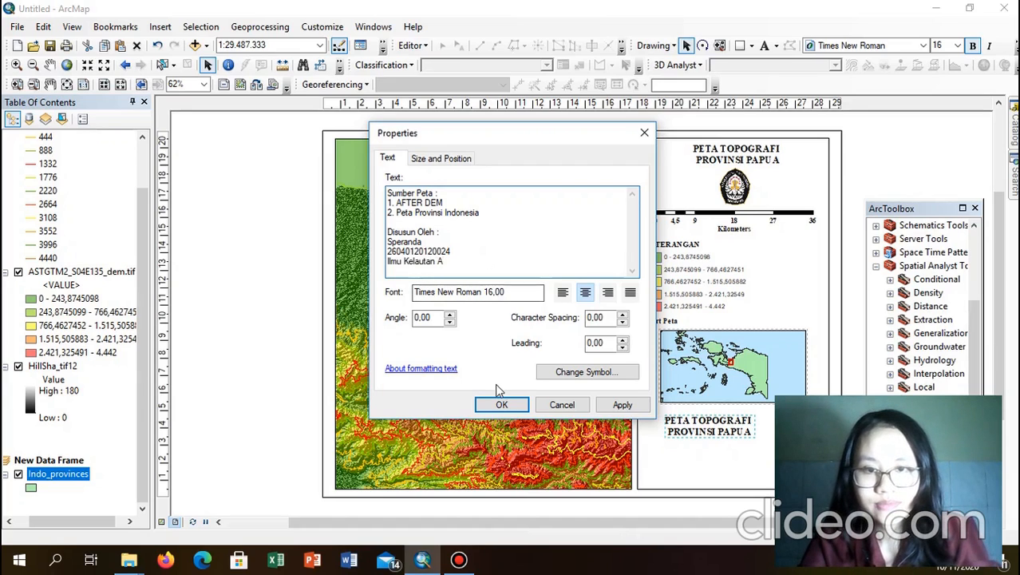
pyautogui.click(565, 293)
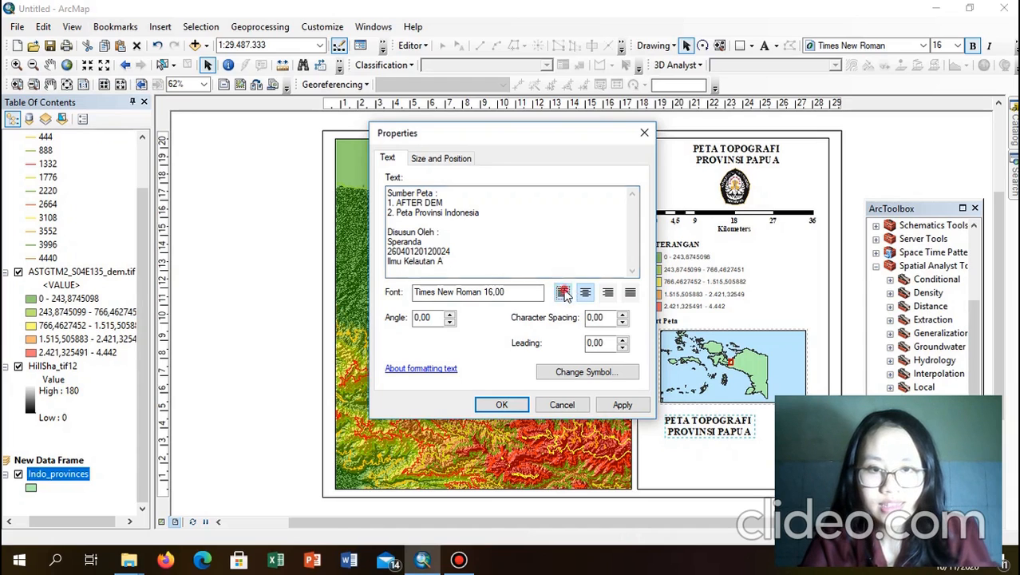
pyautogui.click(502, 405)
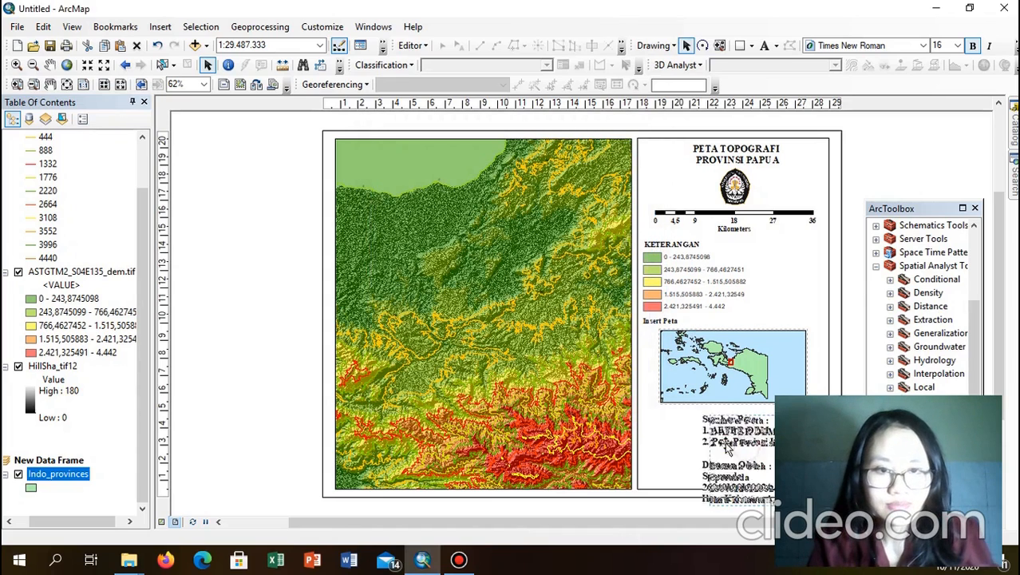
# Step: Set the source text to font size 14 and move it under the inset map
pyautogui.moveTo(747, 451); pyautogui.dragTo(691, 423)
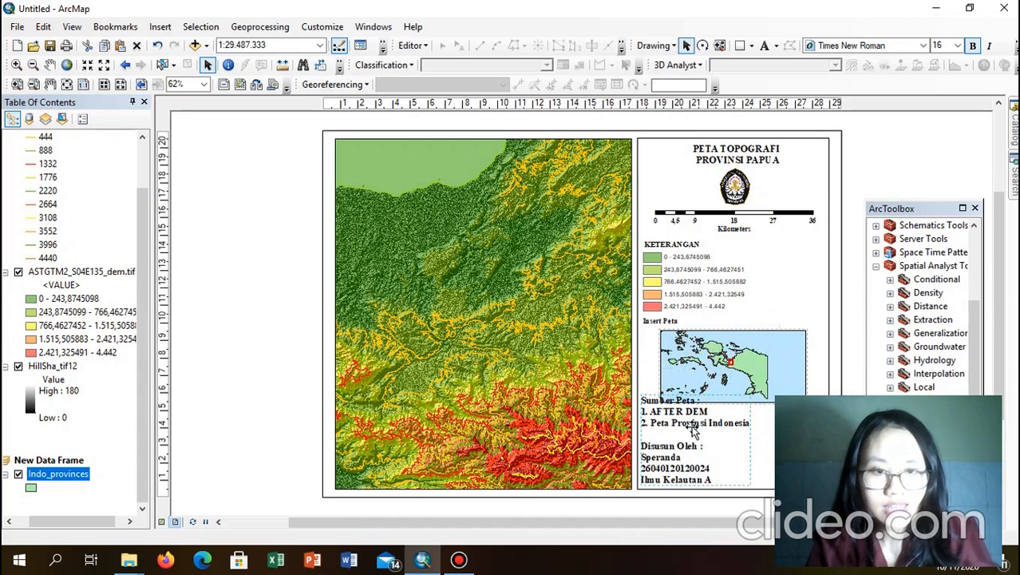
pyautogui.click(957, 46)
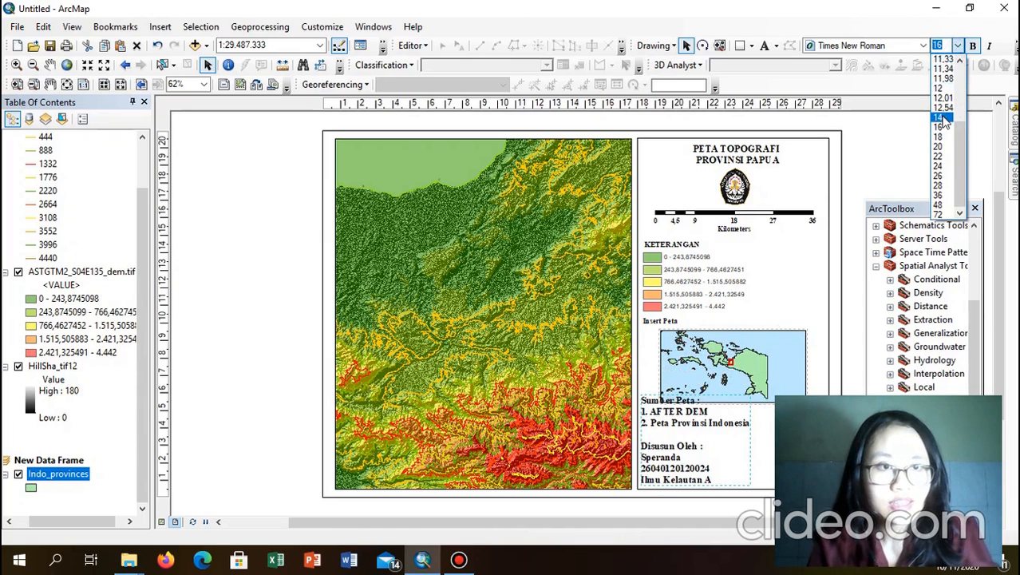
pyautogui.click(943, 118)
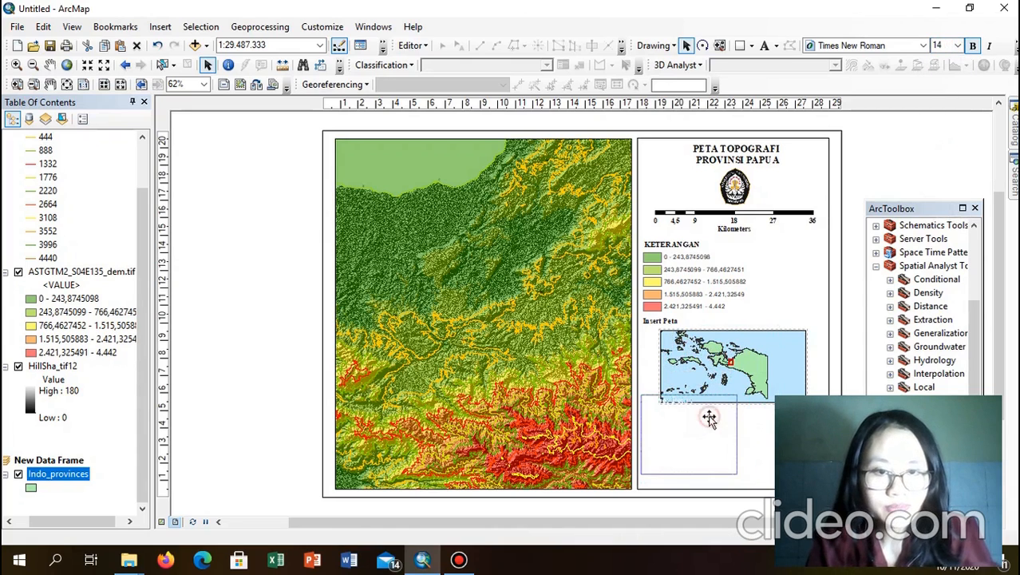
pyautogui.moveTo(709, 420); pyautogui.dragTo(712, 432)
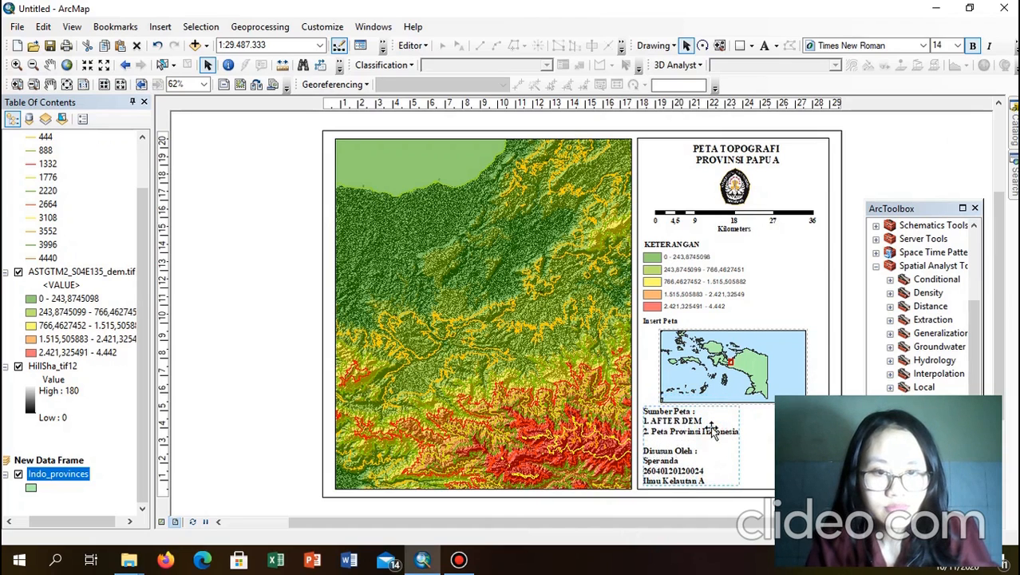
pyautogui.click(904, 148)
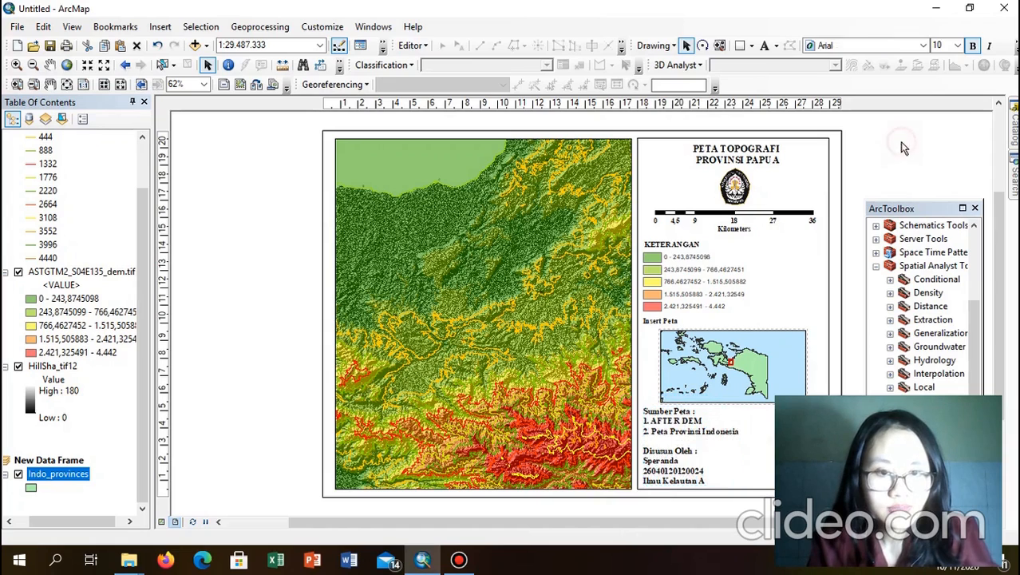
# Step: Shrink the Insert Peta frame slightly and reposition the source text neatly beneath it
pyautogui.click(735, 339)
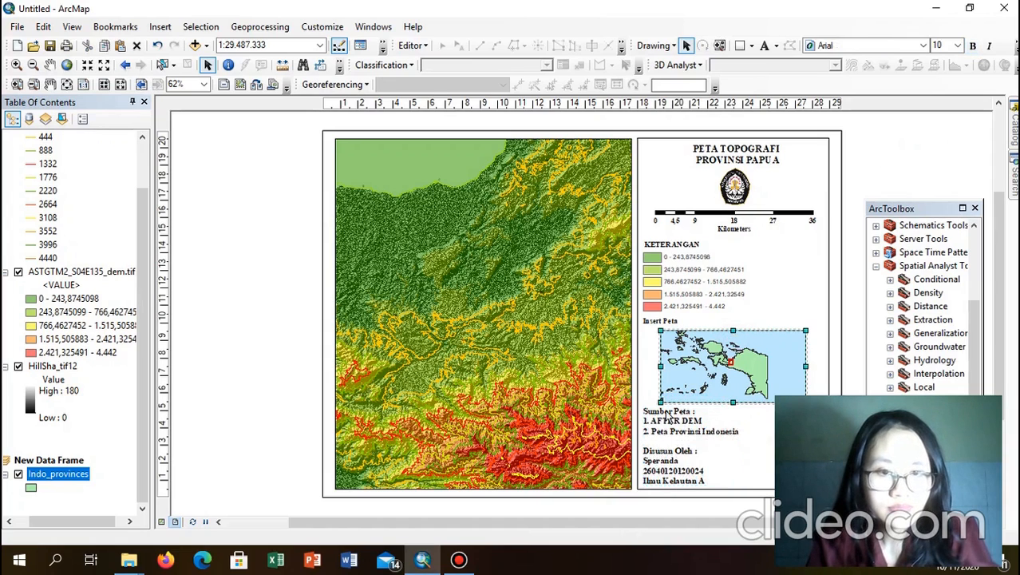
pyautogui.moveTo(662, 402); pyautogui.dragTo(666, 395)
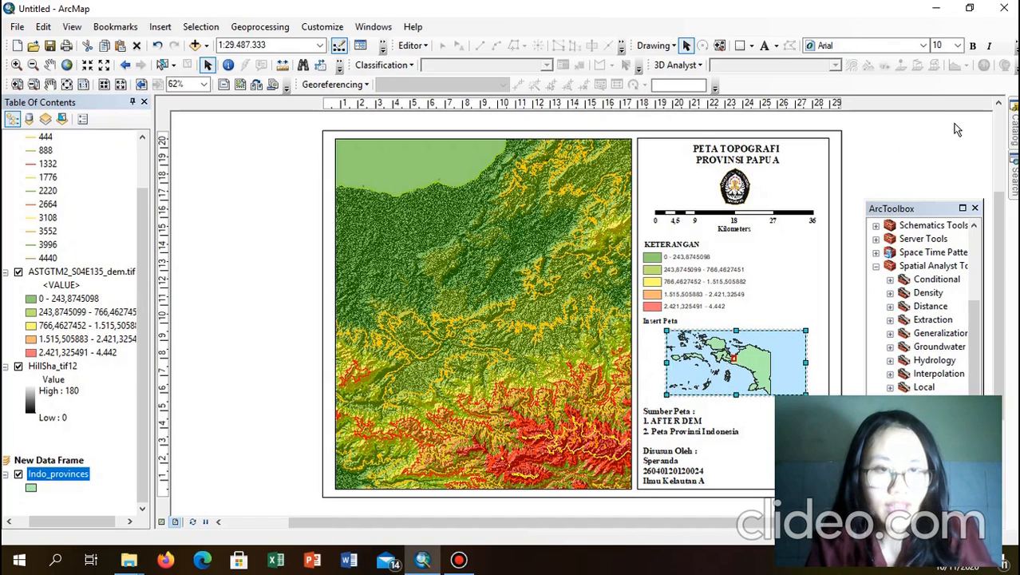
pyautogui.click(694, 434)
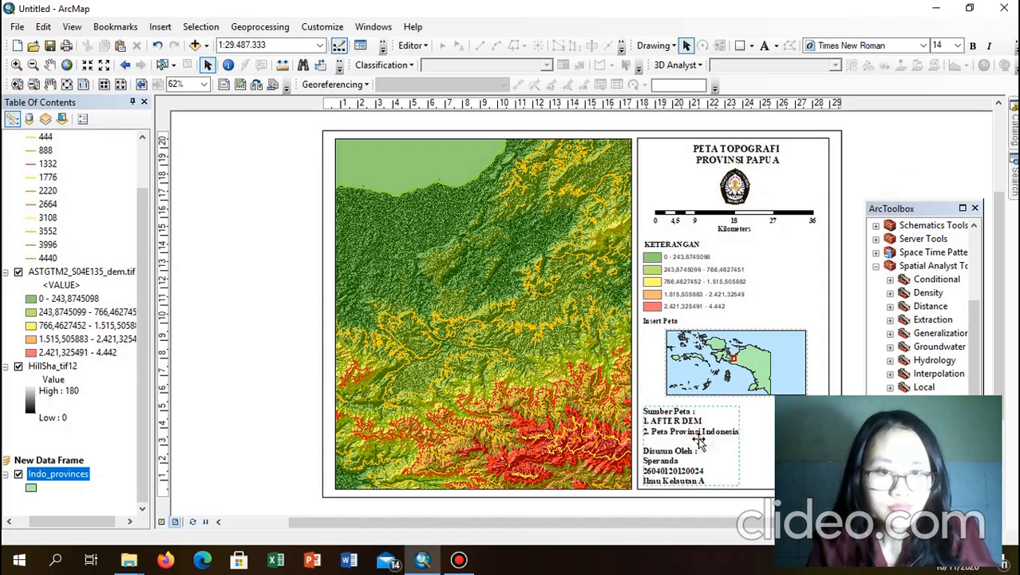
pyautogui.moveTo(678, 435); pyautogui.dragTo(676, 431)
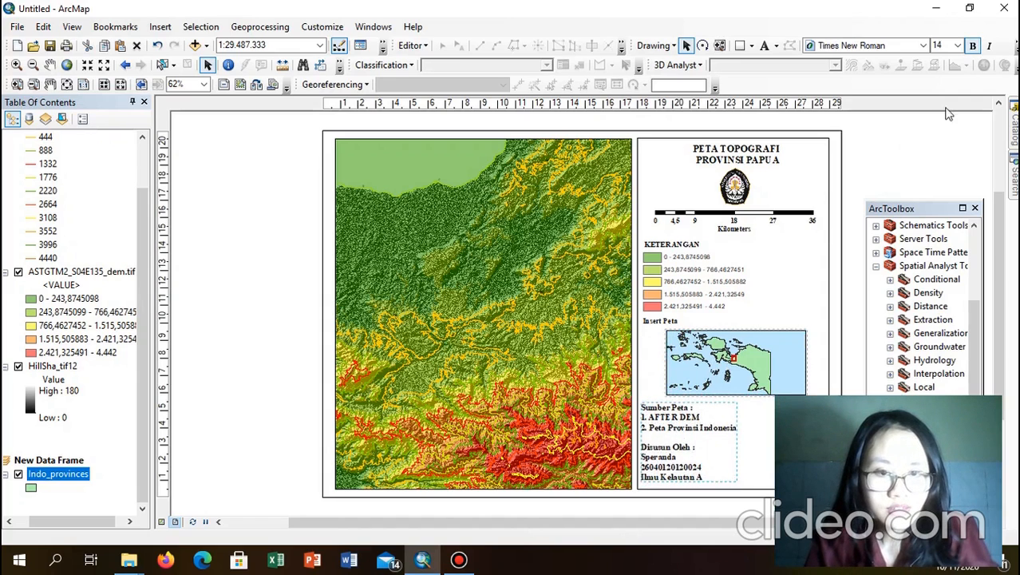
pyautogui.click(936, 151)
pyautogui.click(700, 446)
pyautogui.moveTo(700, 445); pyautogui.dragTo(698, 442)
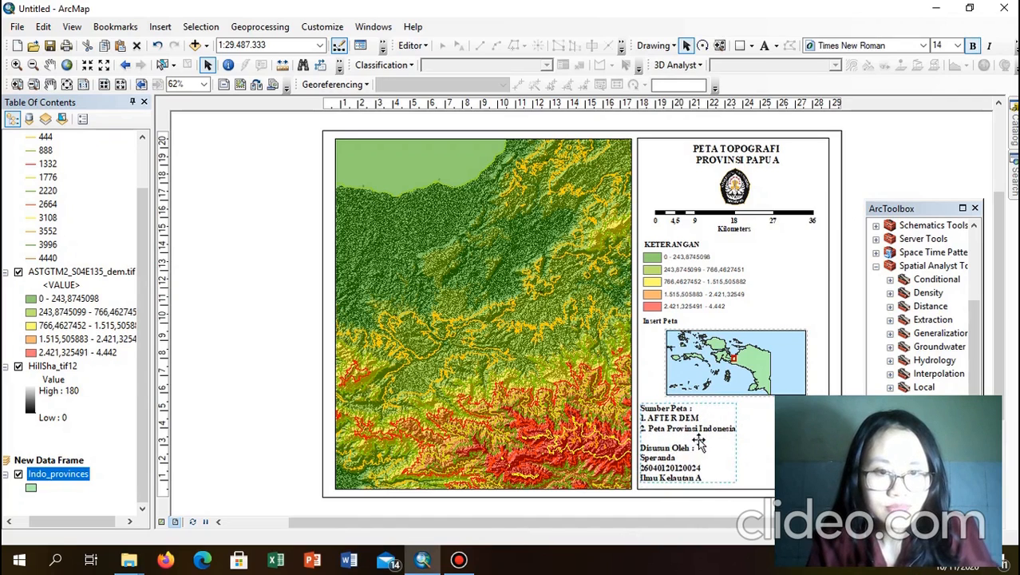
pyautogui.click(906, 176)
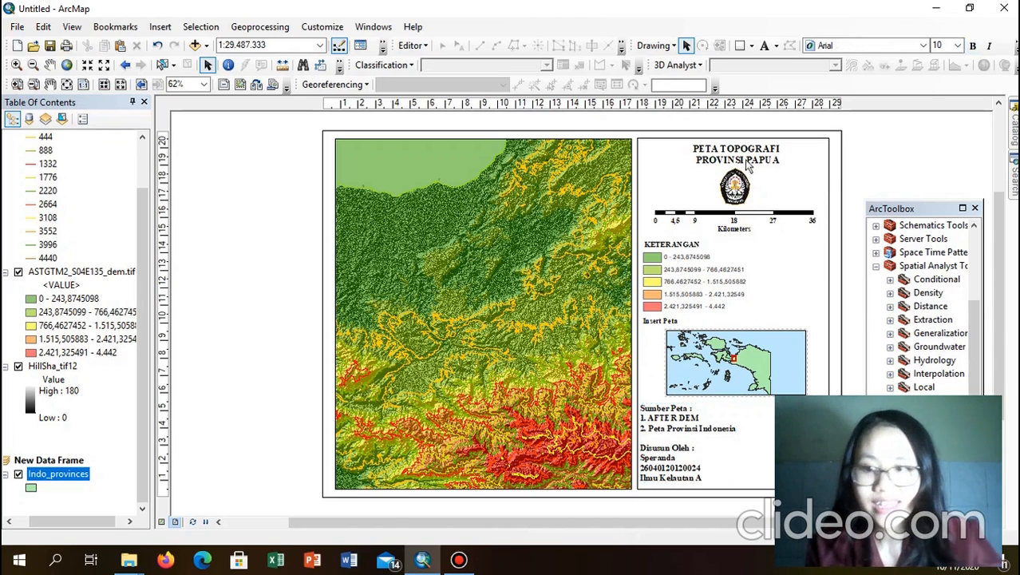
pyautogui.click(477, 321)
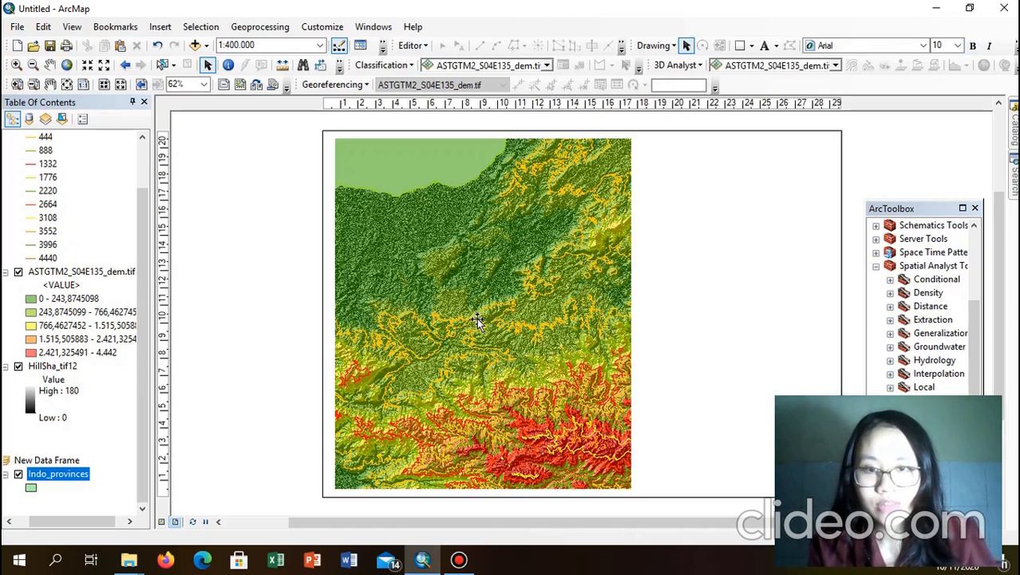
# Step: Create a Graticule grid with default settings on the main DEM data frame
pyautogui.rightClick(477, 320)
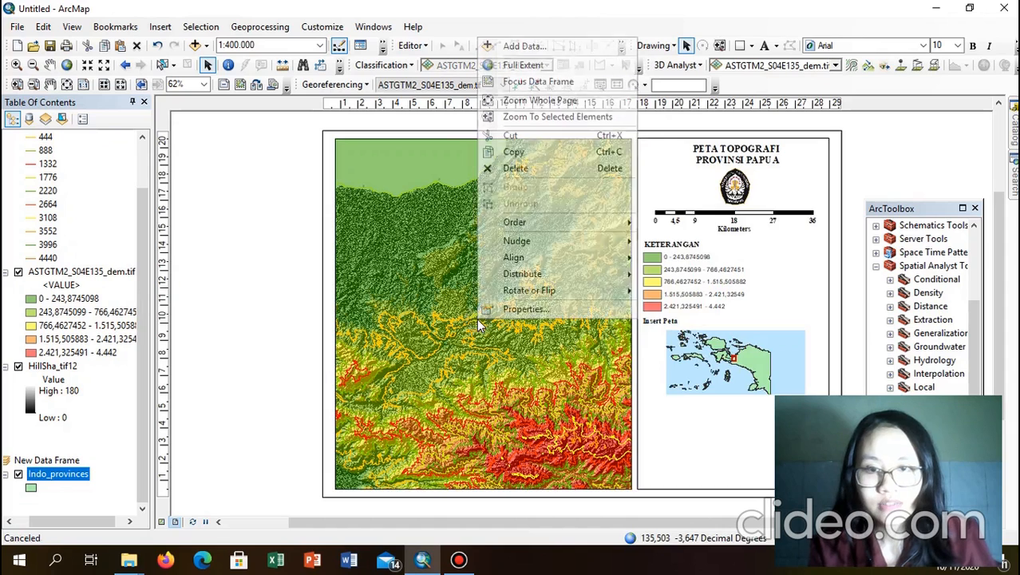
pyautogui.click(519, 306)
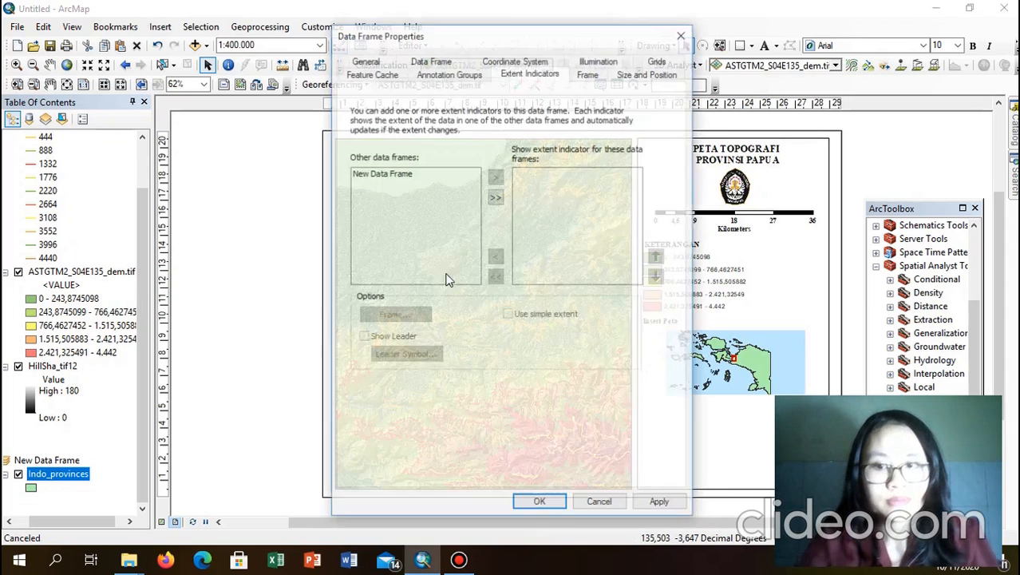
pyautogui.click(658, 60)
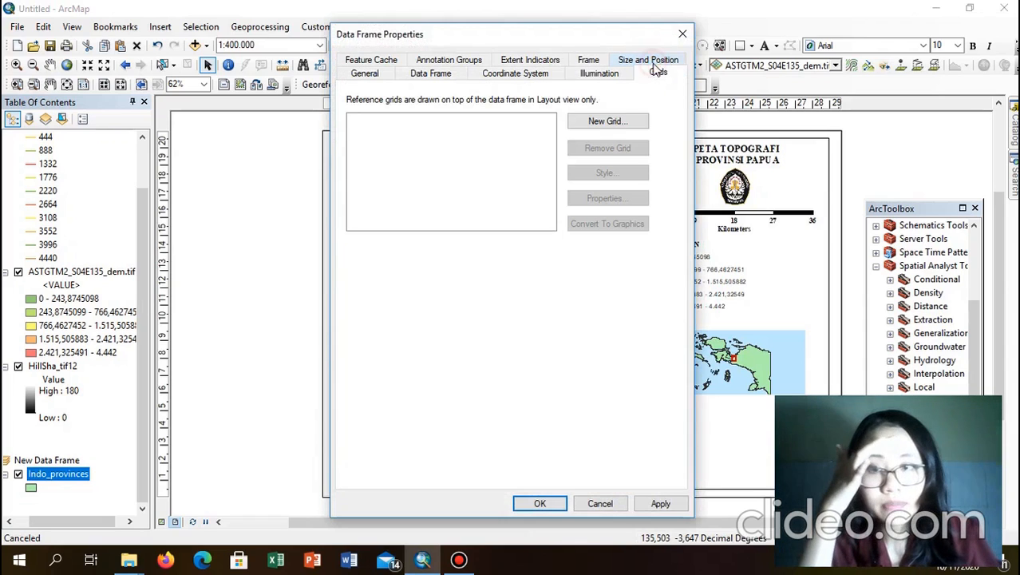
pyautogui.click(614, 121)
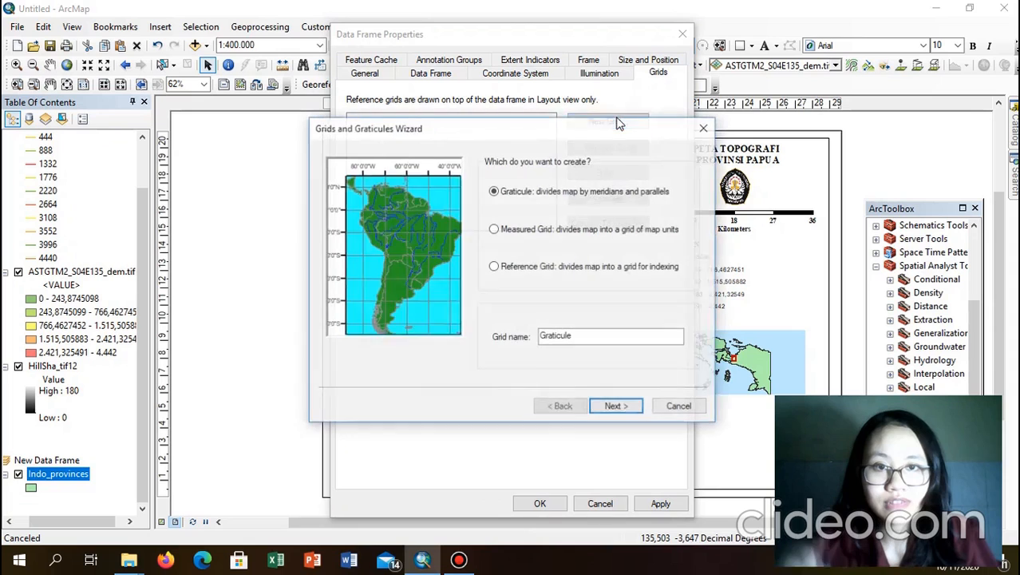
pyautogui.click(611, 408)
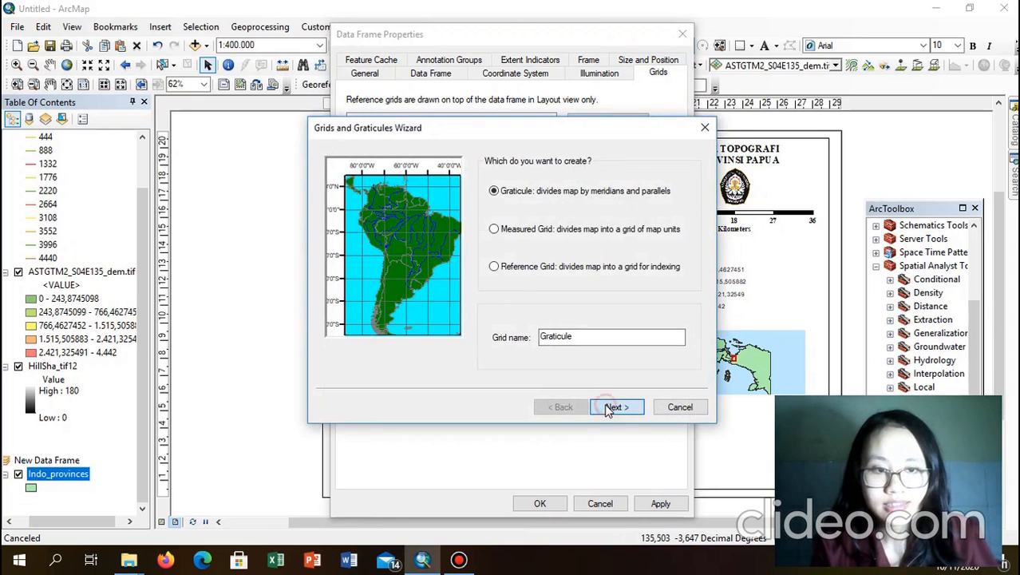
pyautogui.click(610, 408)
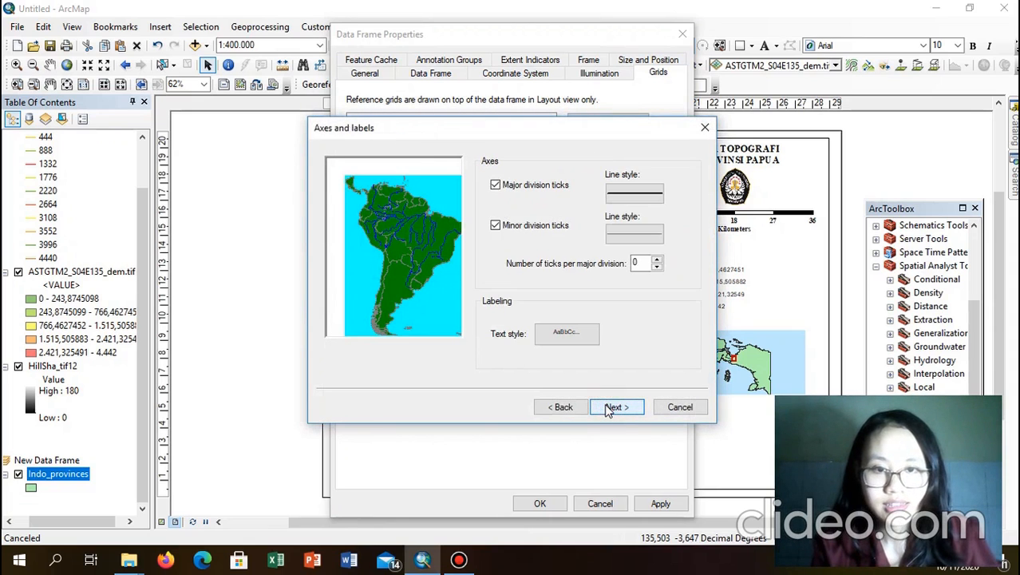
pyautogui.click(610, 408)
pyautogui.click(610, 408)
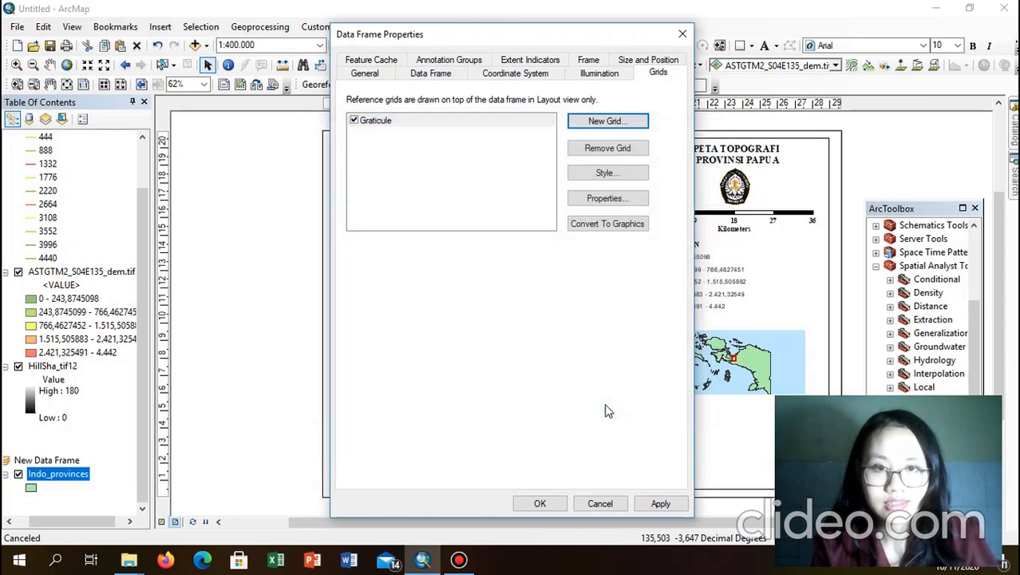
pyautogui.click(625, 199)
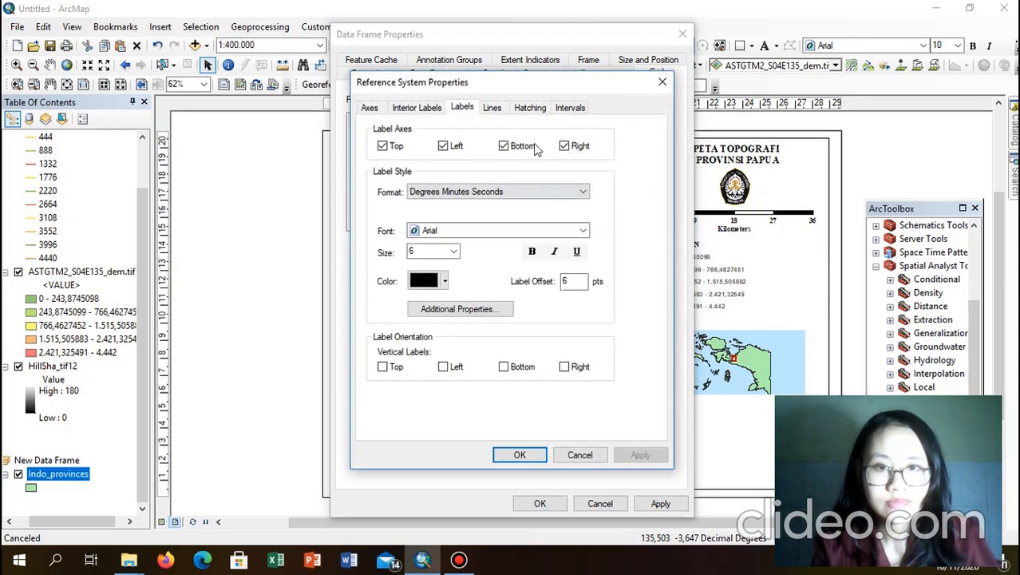
# Step: Set graticule labels to Times New Roman with vertical left-side labels and apply the grid
pyautogui.click(571, 107)
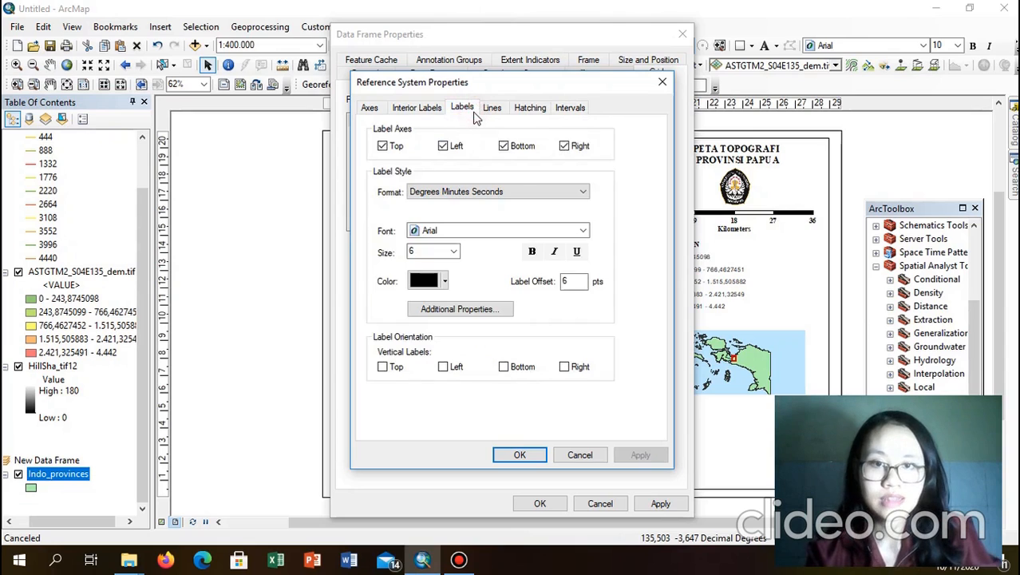
pyautogui.click(575, 112)
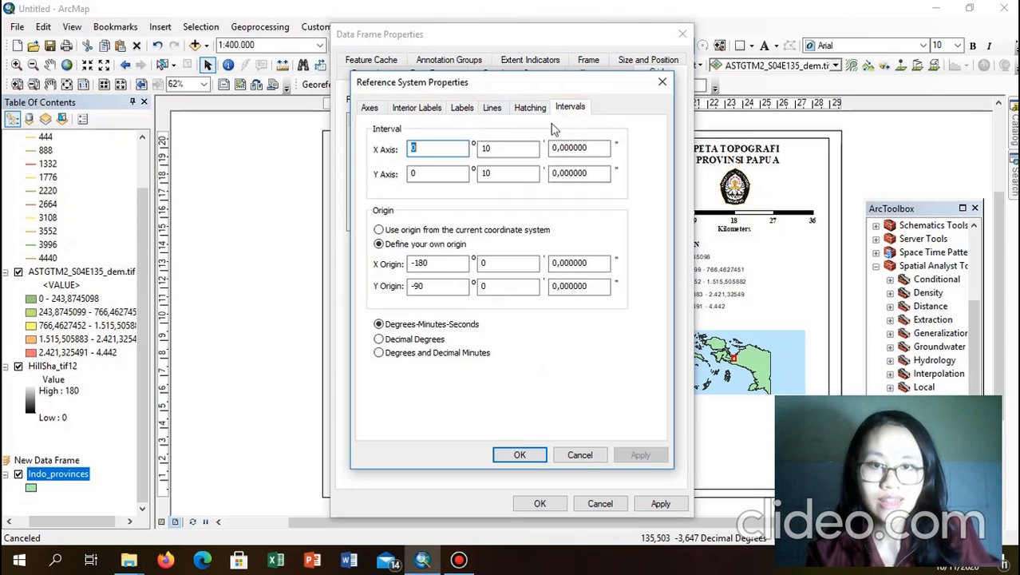
pyautogui.click(461, 110)
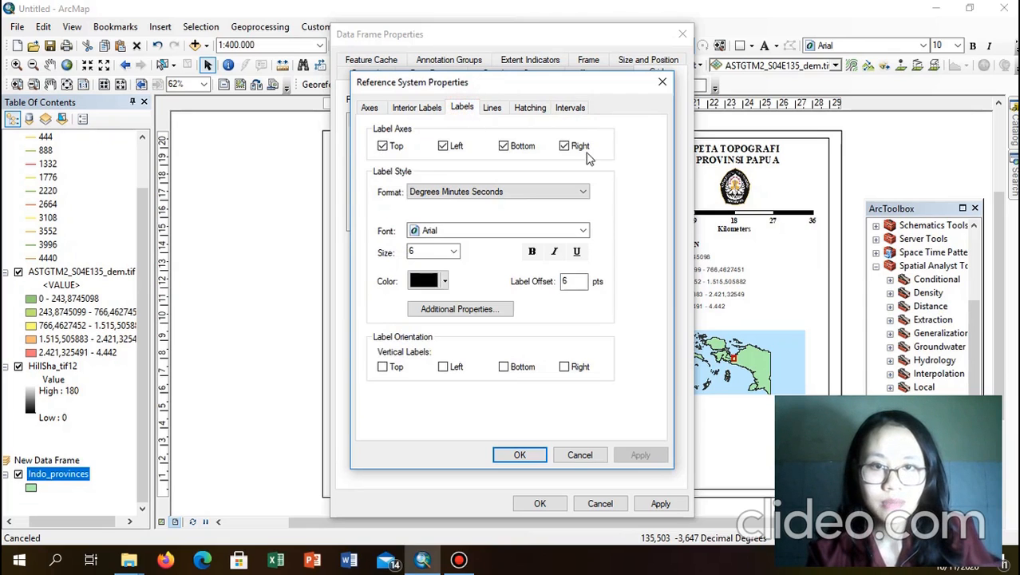
pyautogui.click(537, 230)
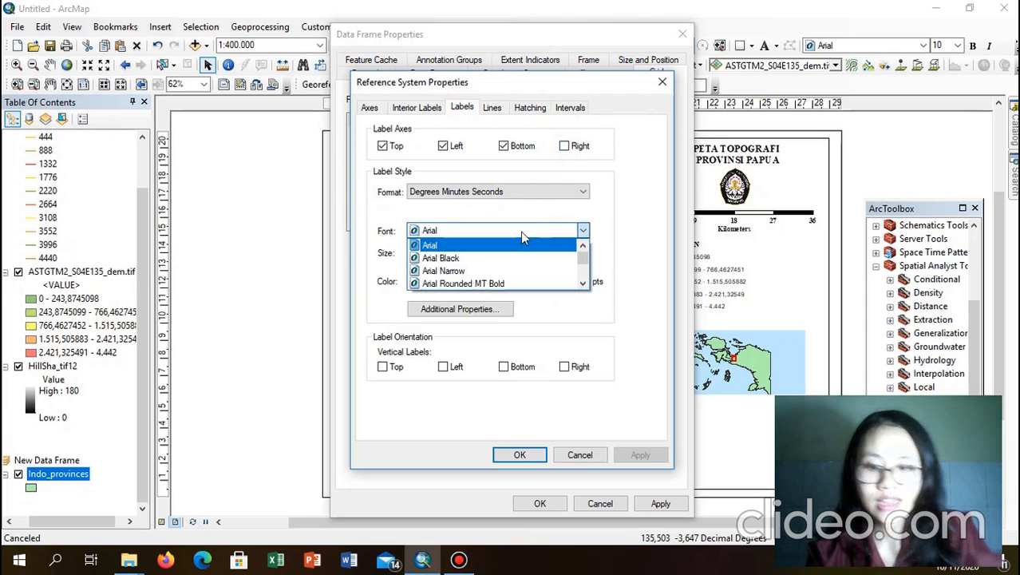
pyautogui.press('t')
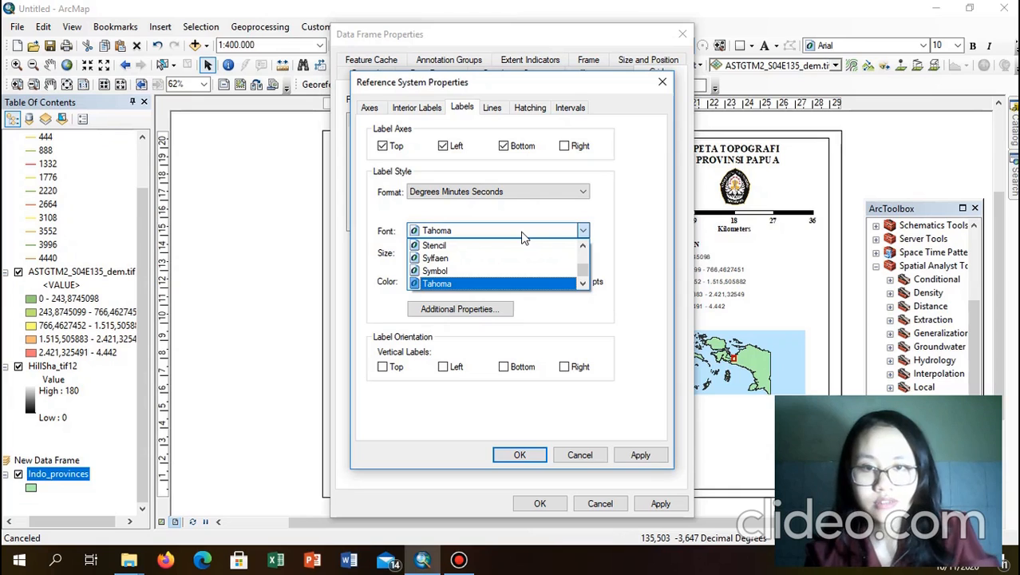
pyautogui.click(583, 231)
pyautogui.click(581, 232)
pyautogui.click(581, 231)
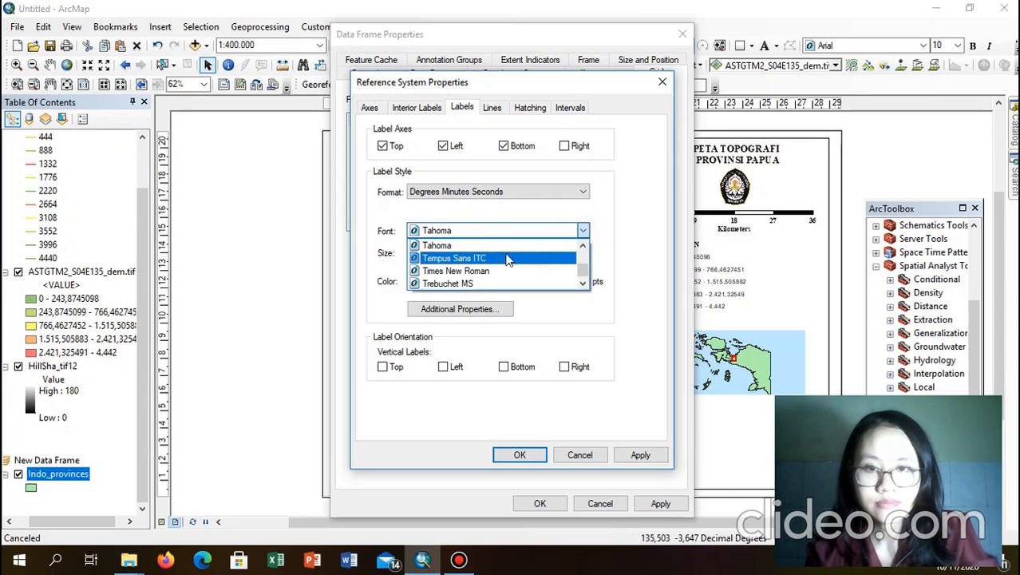
pyautogui.click(480, 271)
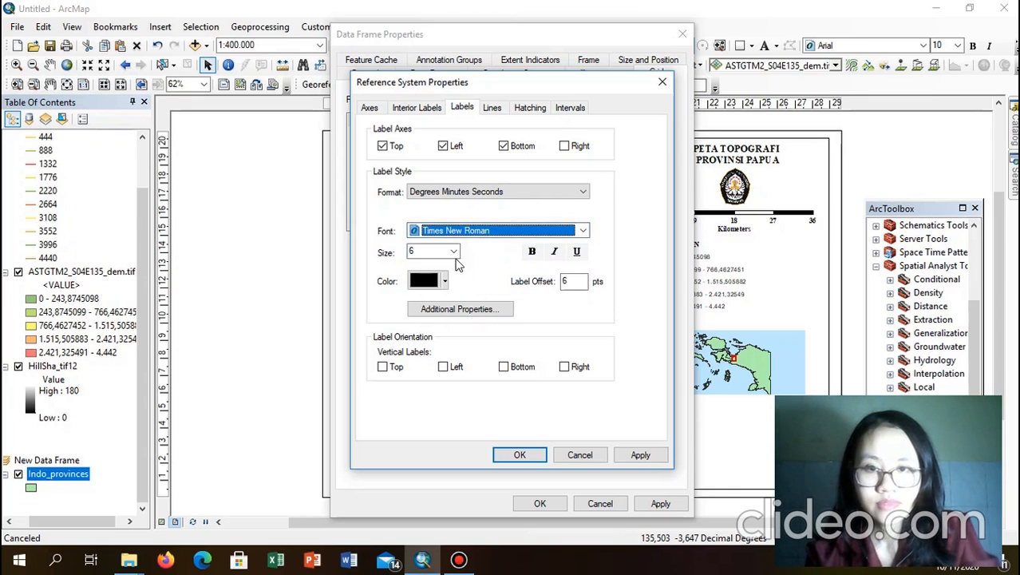
pyautogui.click(444, 368)
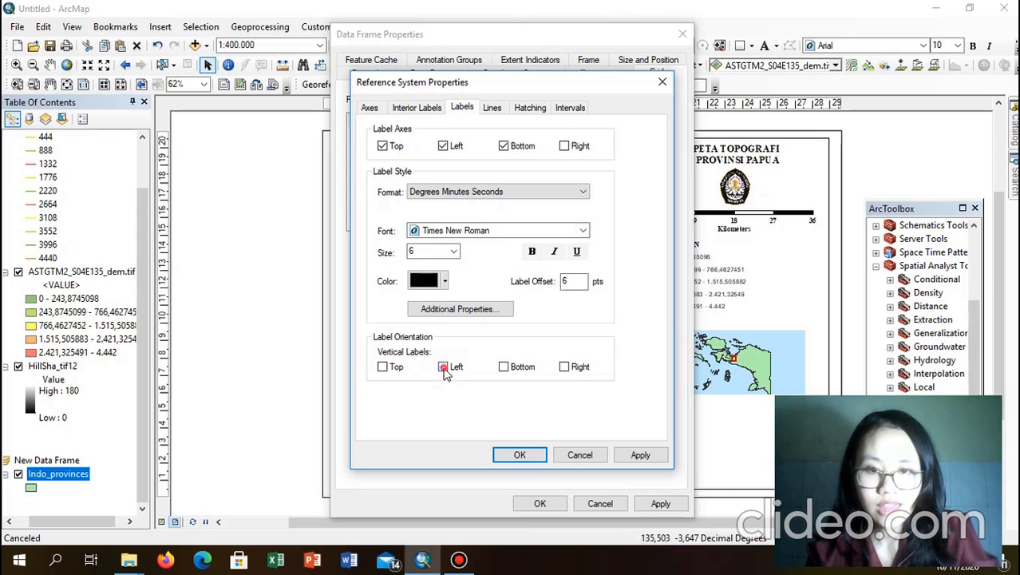
pyautogui.click(523, 455)
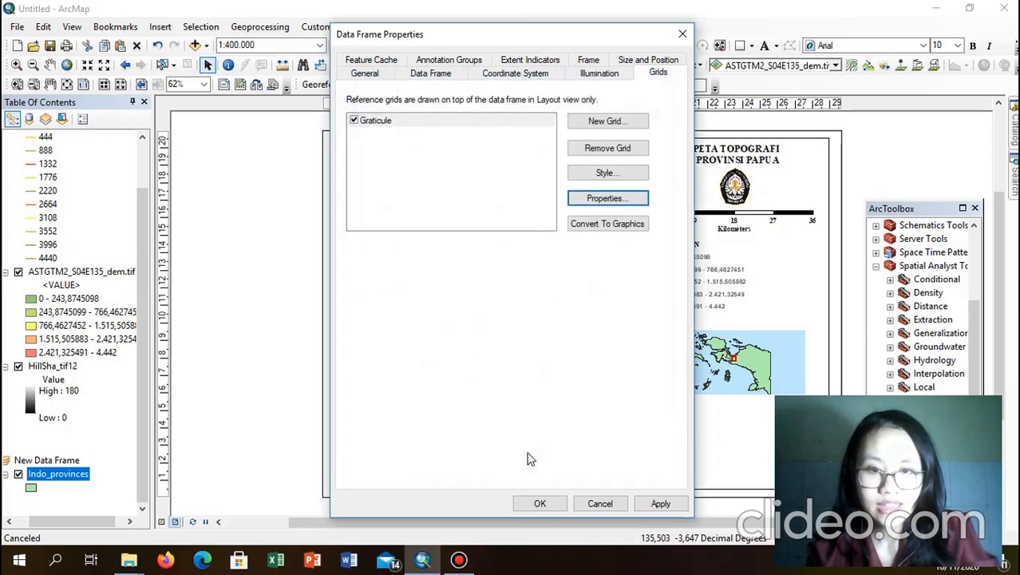
pyautogui.click(540, 504)
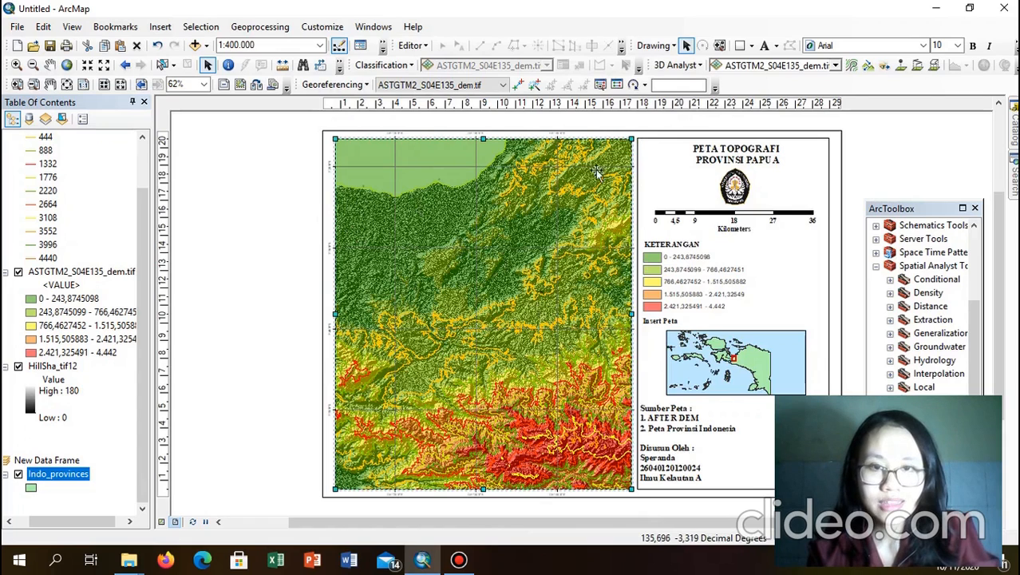
# Step: Activate the Insert Peta inset frame and open its data frame properties
pyautogui.click(903, 170)
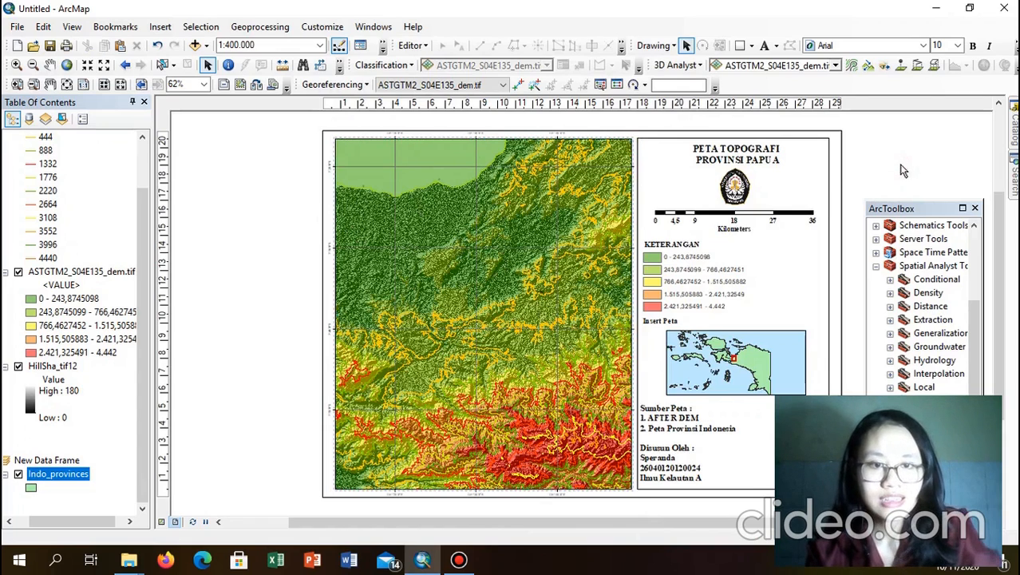
pyautogui.click(710, 369)
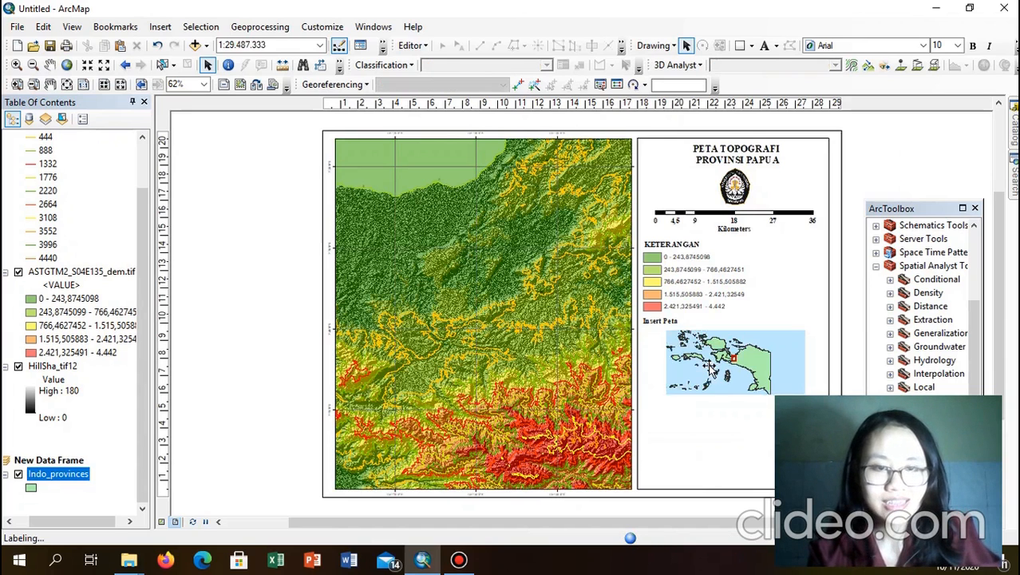
pyautogui.rightClick(755, 361)
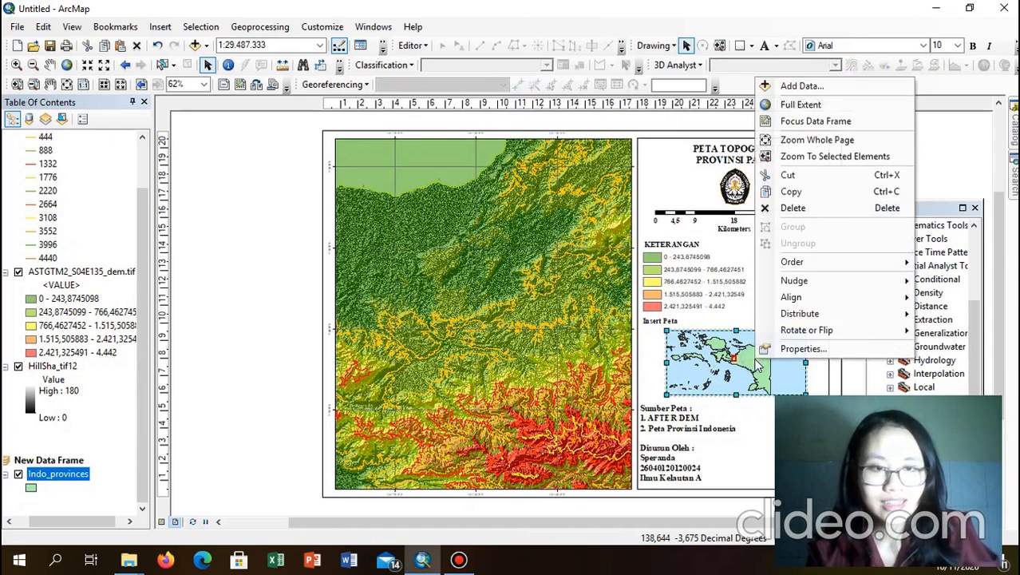
pyautogui.click(804, 350)
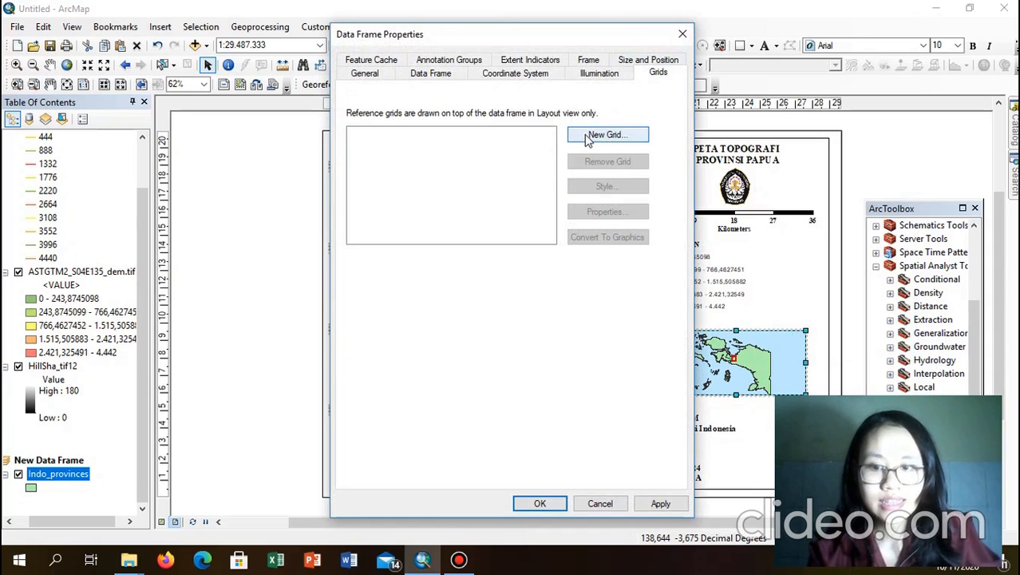
# Step: Create a new graticule for the inset map, accepting the wizard's default type, intervals and border
pyautogui.click(589, 137)
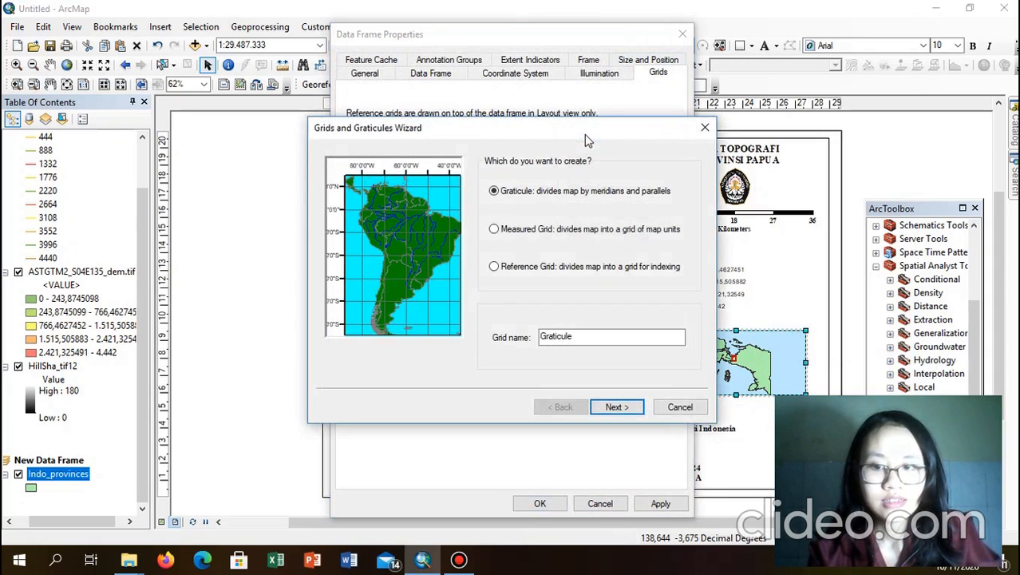
pyautogui.click(614, 409)
pyautogui.click(614, 409)
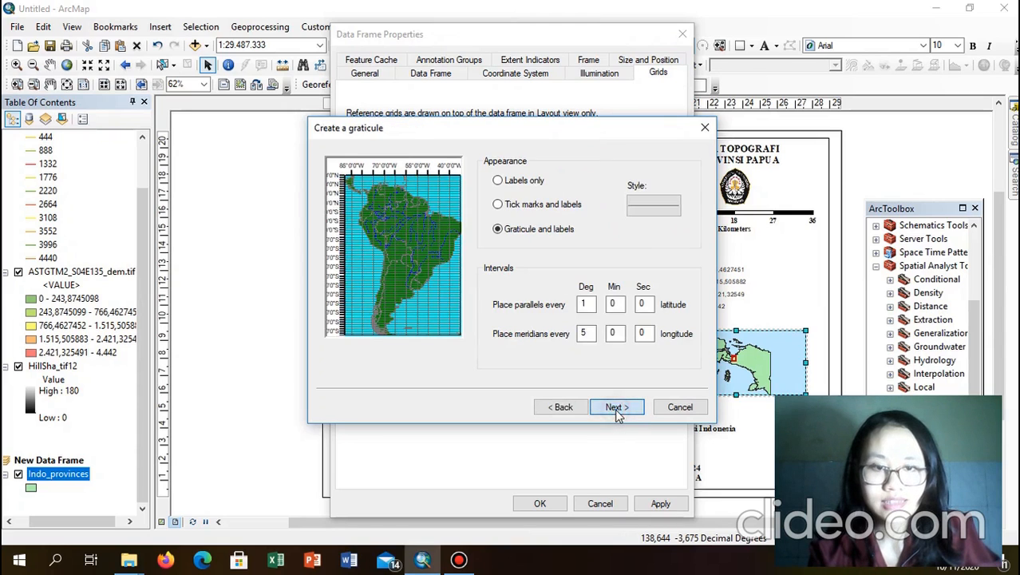
pyautogui.click(616, 408)
pyautogui.click(617, 409)
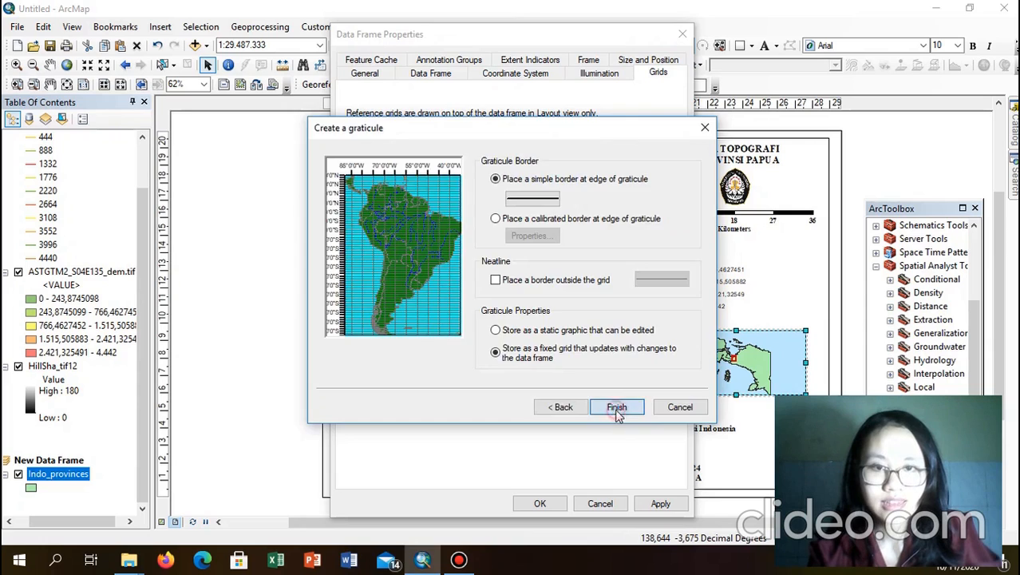
# Step: Set graticule labels to Times New Roman with no right labels and vertical left labels, then apply
pyautogui.click(609, 211)
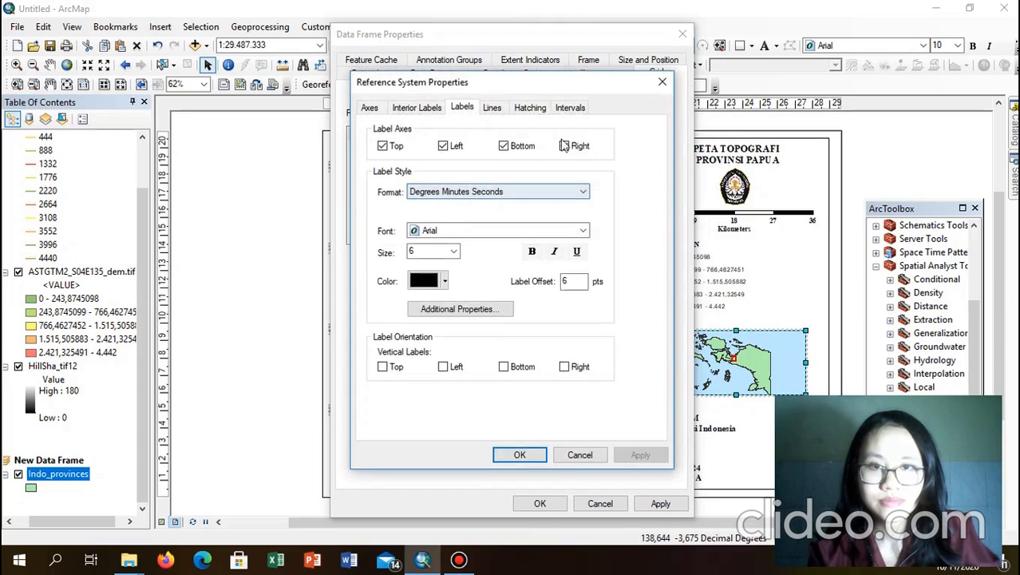
pyautogui.click(570, 107)
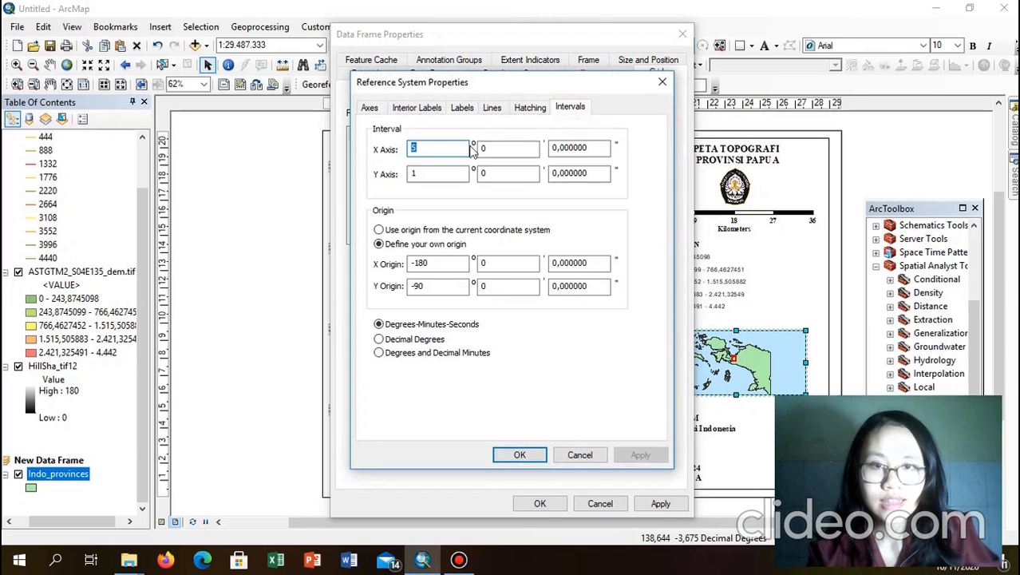
pyautogui.doubleClick(419, 147)
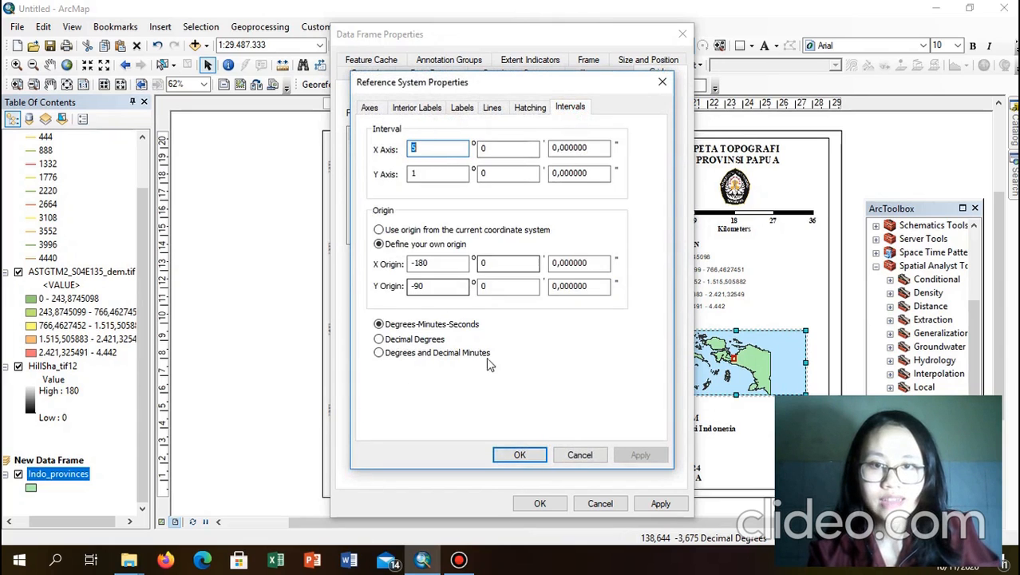
pyautogui.click(454, 107)
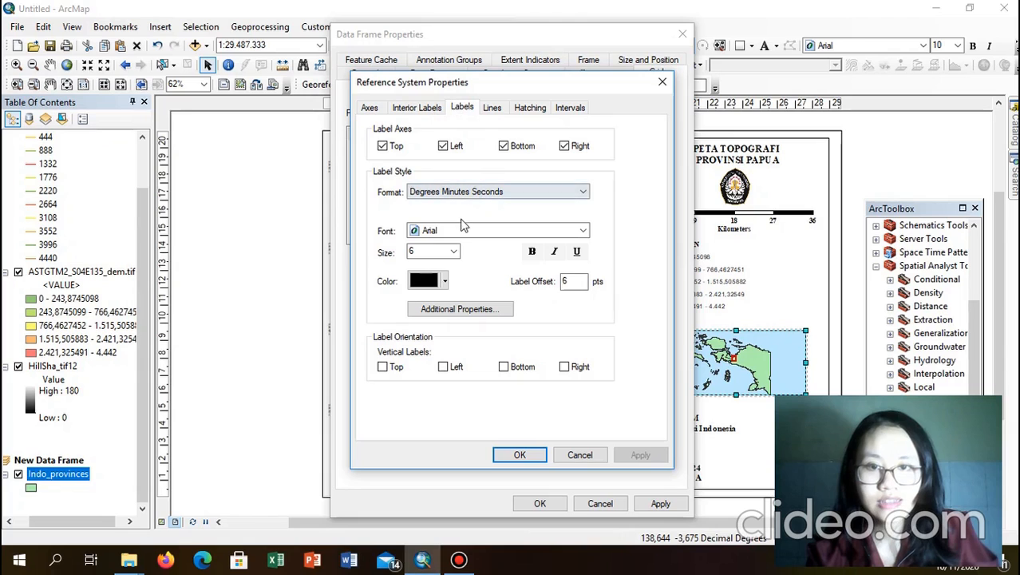
pyautogui.click(565, 147)
pyautogui.click(522, 233)
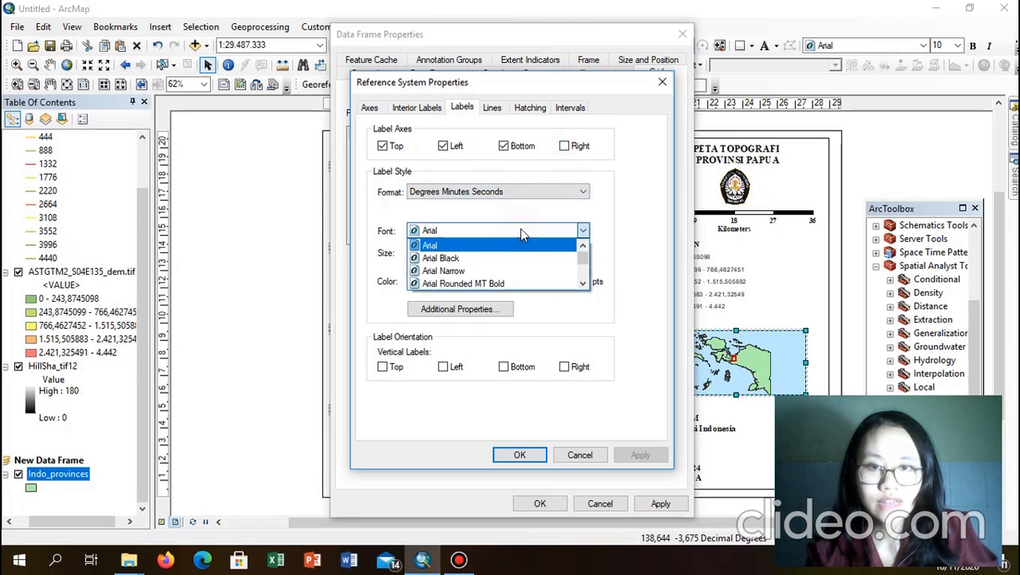
pyautogui.press('t')
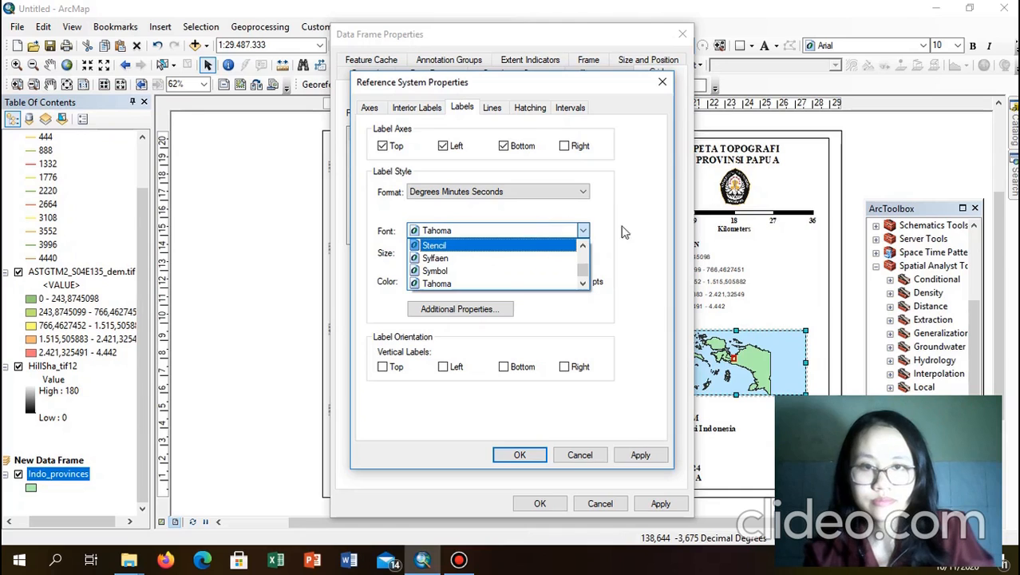
pyautogui.click(652, 228)
pyautogui.click(584, 231)
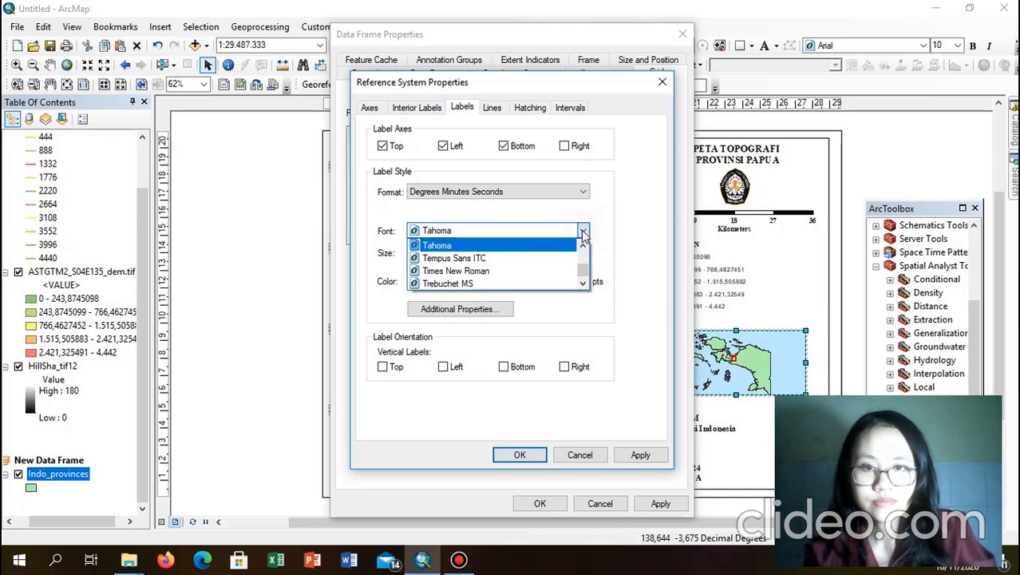
pyautogui.click(515, 271)
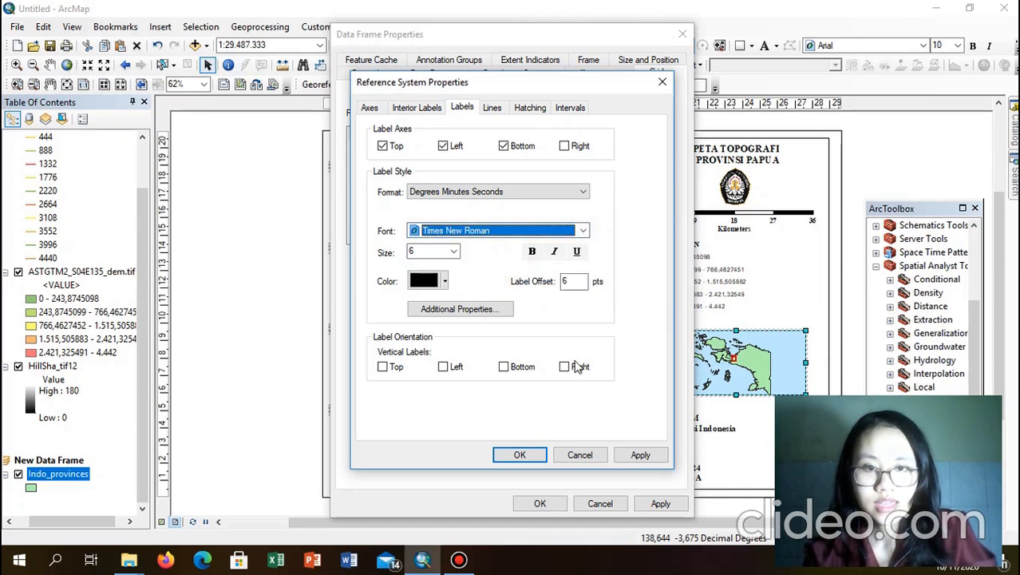
pyautogui.click(444, 367)
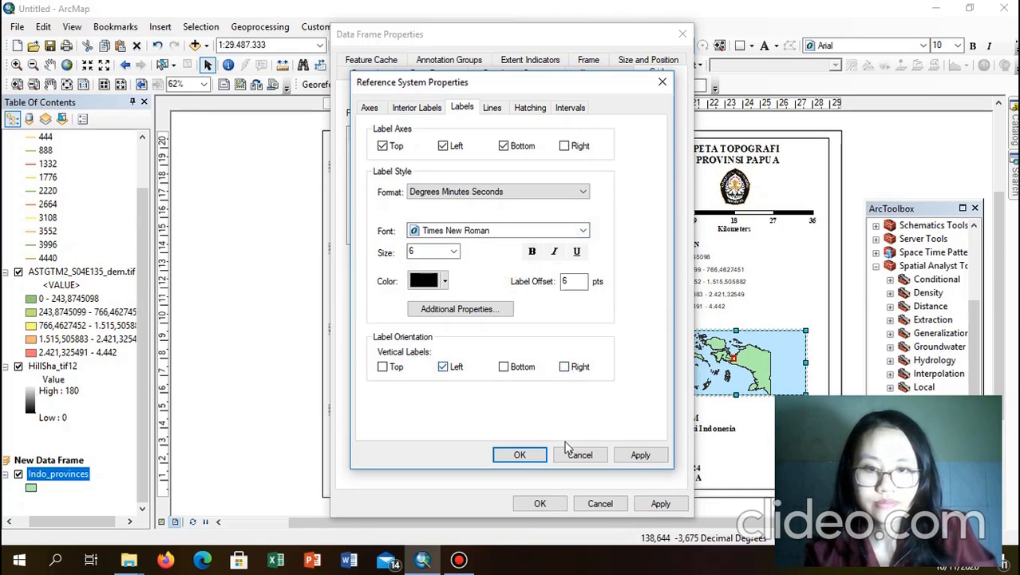
pyautogui.click(541, 456)
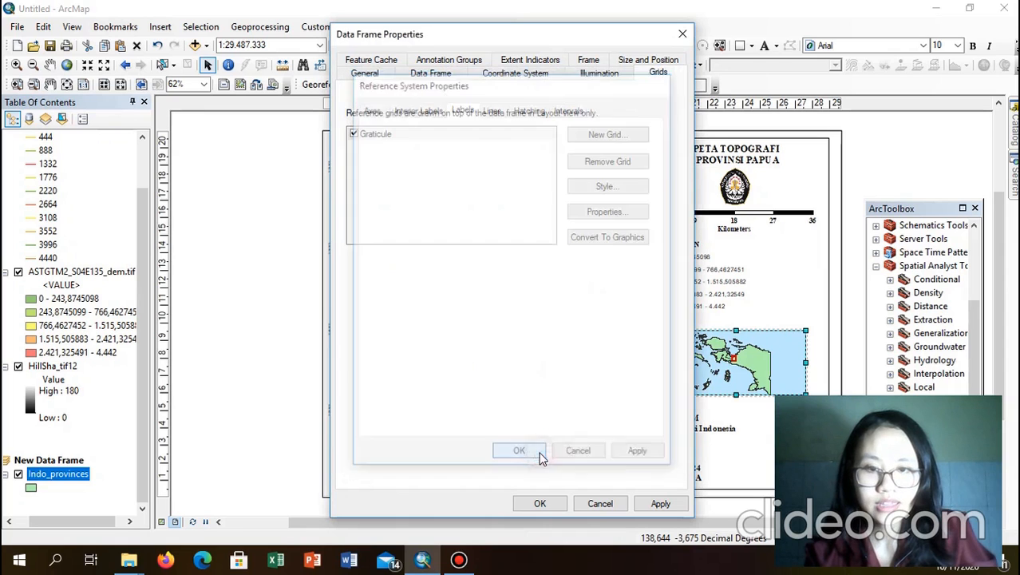
pyautogui.click(541, 507)
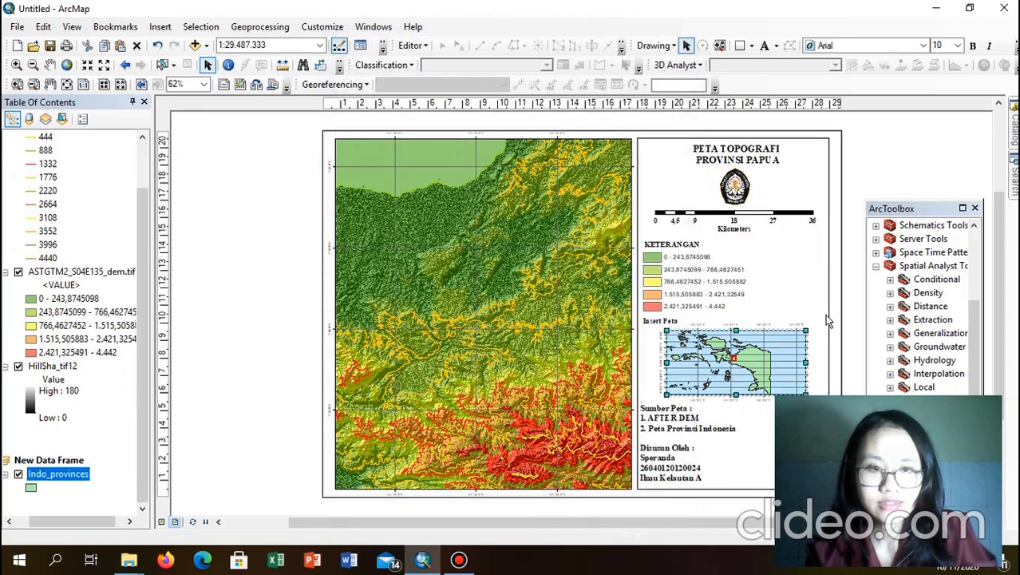
# Step: Deselect the inset and switch off the Contour_tif11 layer in the Table of Contents
pyautogui.click(865, 179)
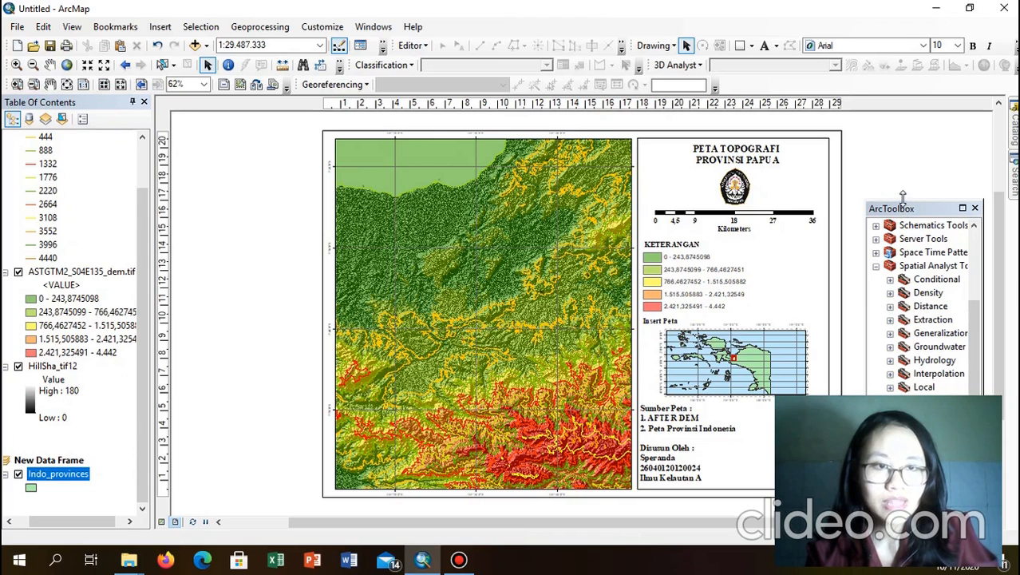
pyautogui.moveTo(902, 195); pyautogui.dragTo(906, 130)
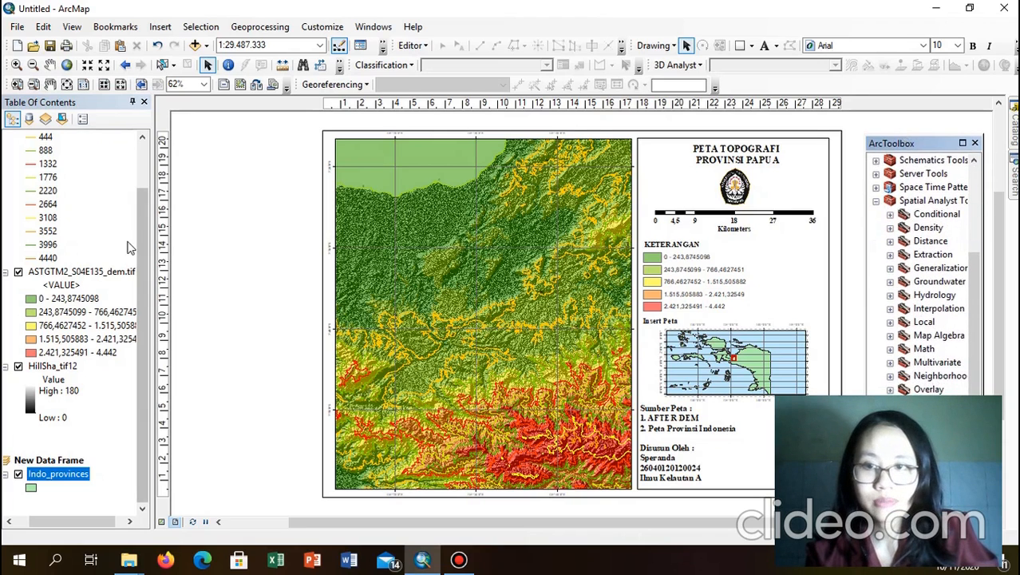
pyautogui.moveTo(145, 238); pyautogui.dragTo(146, 183)
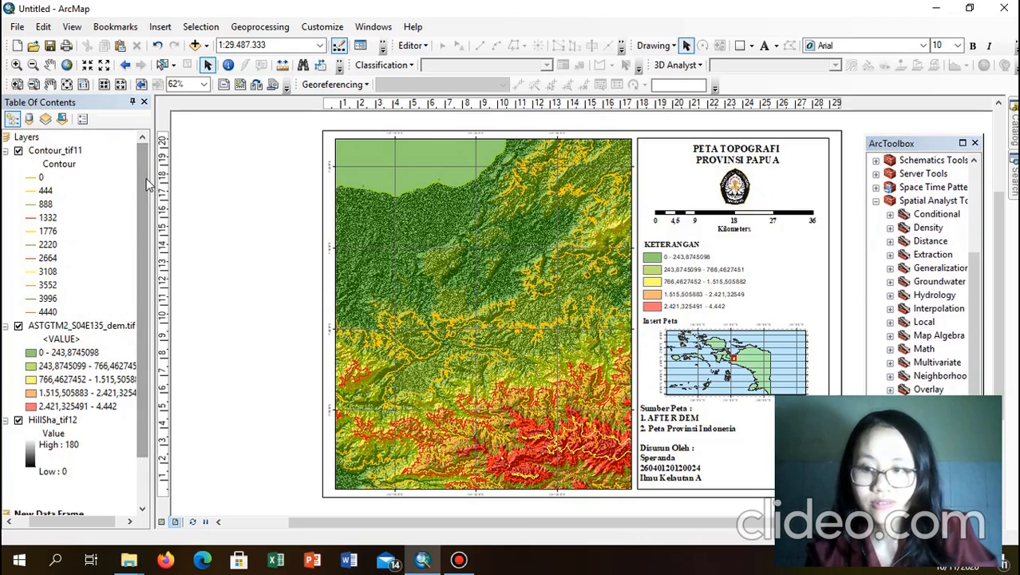
pyautogui.click(17, 150)
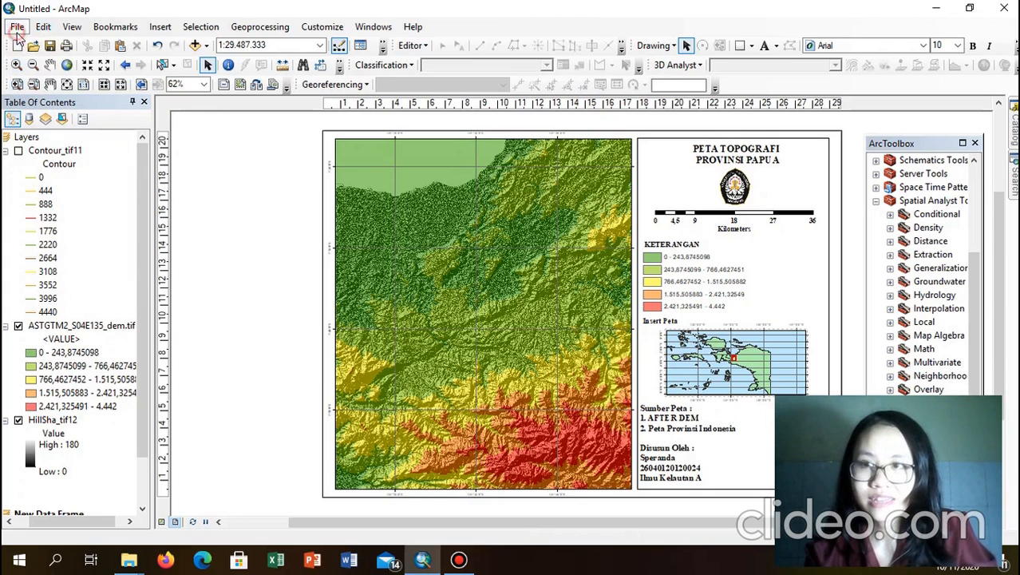
pyautogui.click(16, 26)
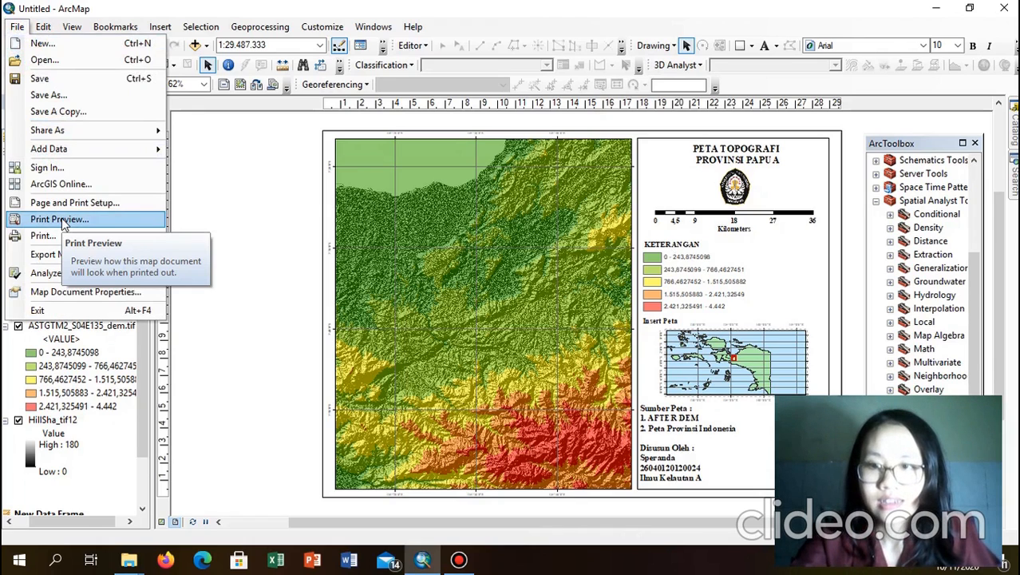
pyautogui.click(77, 254)
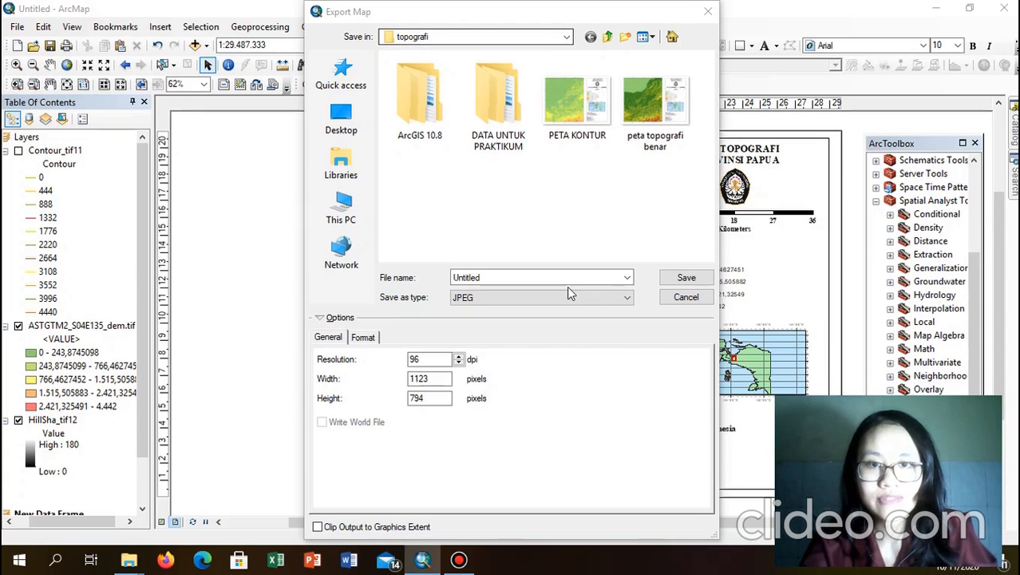
pyautogui.click(535, 275)
pyautogui.moveTo(535, 276); pyautogui.dragTo(455, 279)
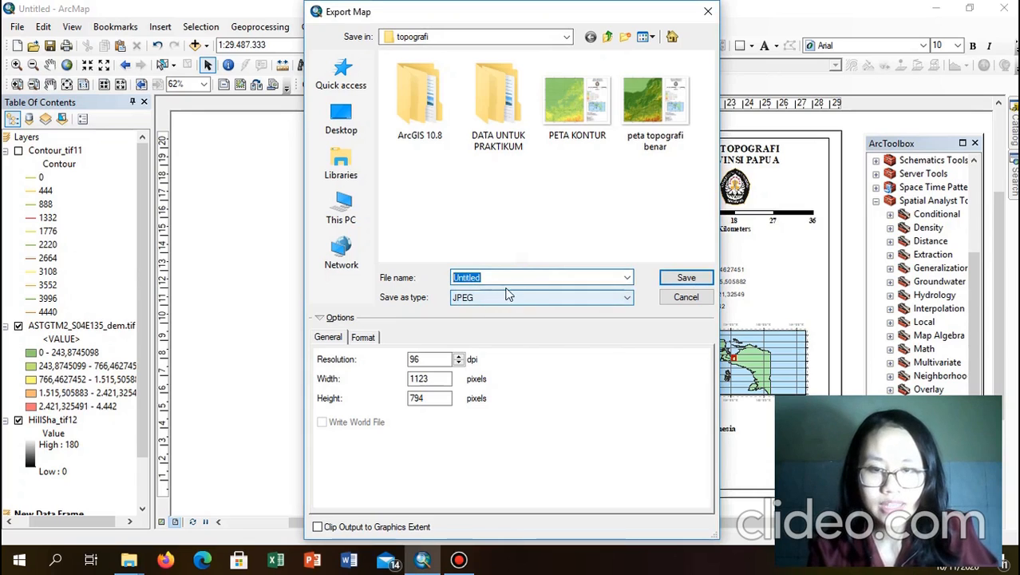
pyautogui.write('S')
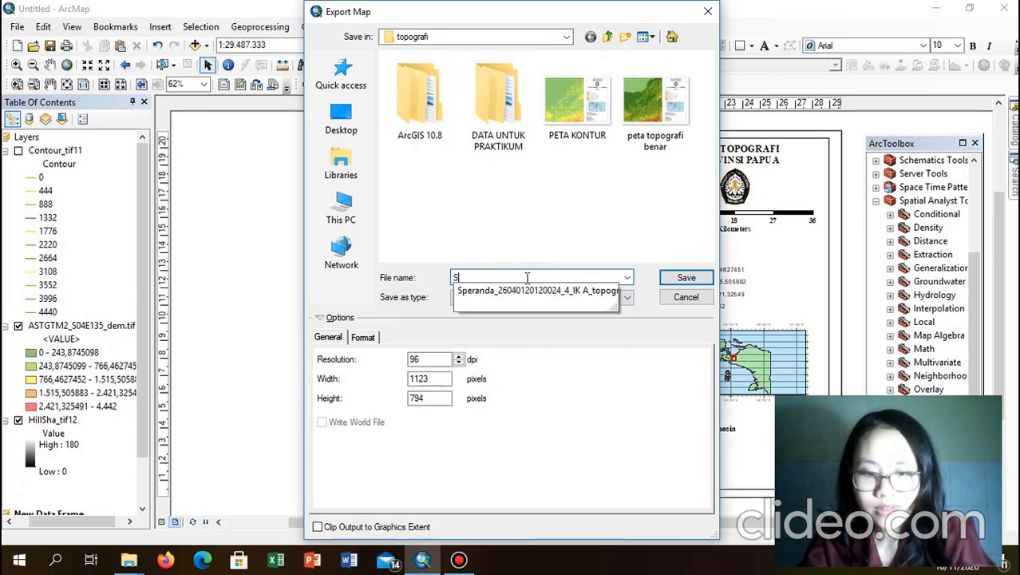
pyautogui.write('peranda')
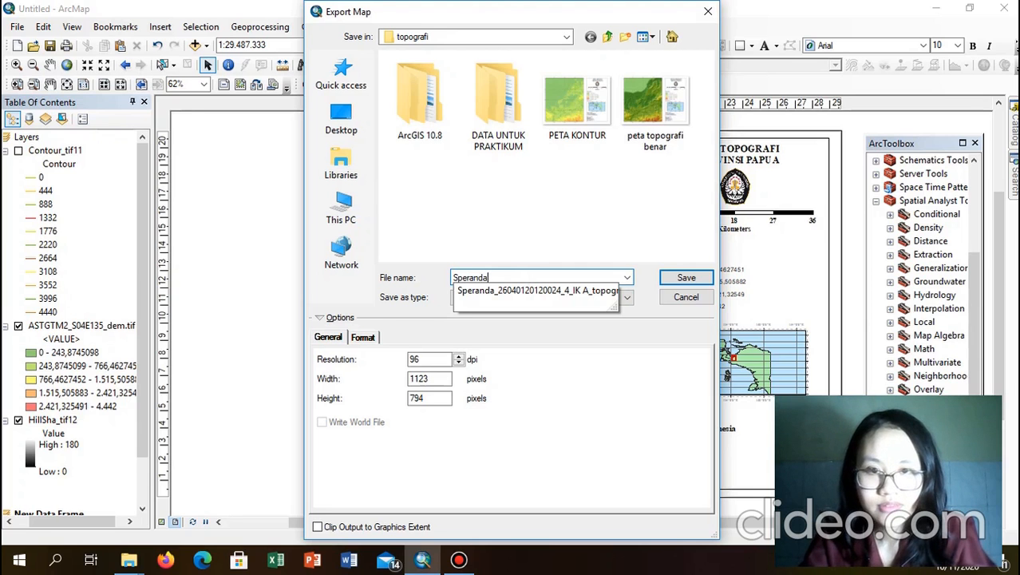
pyautogui.press('Return')
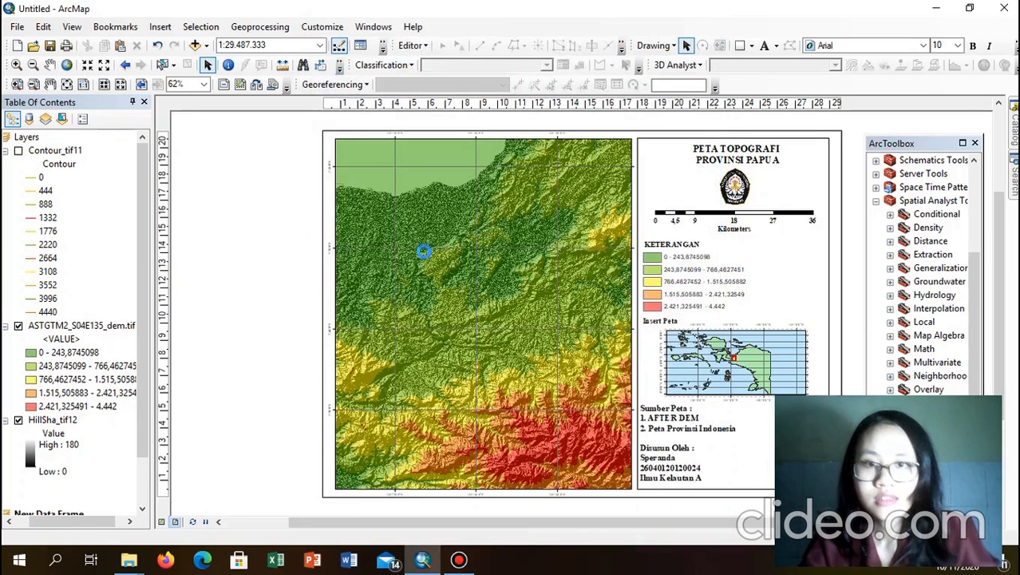
# Step: Export the layout as a 96 dpi JPEG to topografi, named with the author's name and student number
pyautogui.click(16, 27)
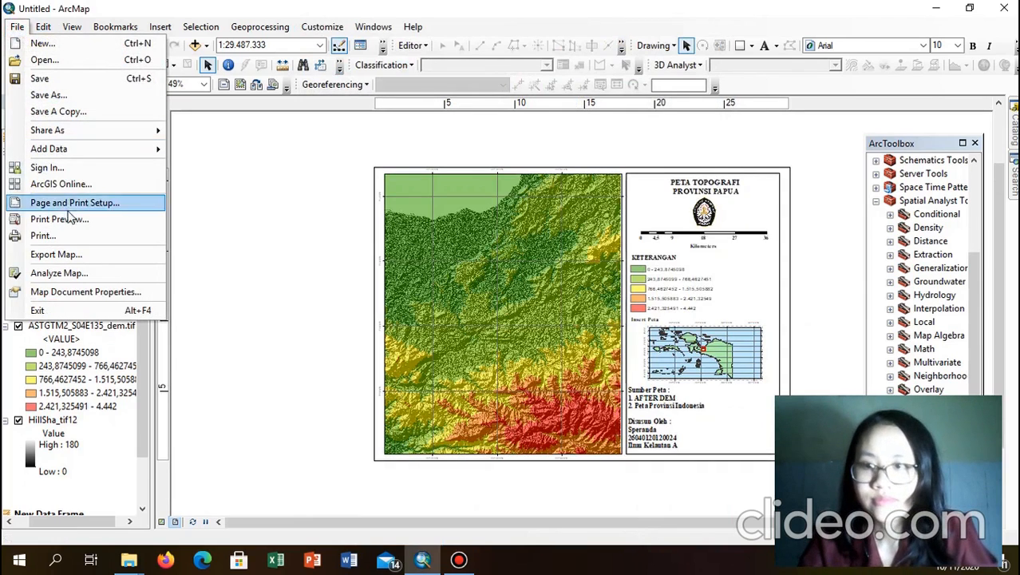
pyautogui.click(63, 260)
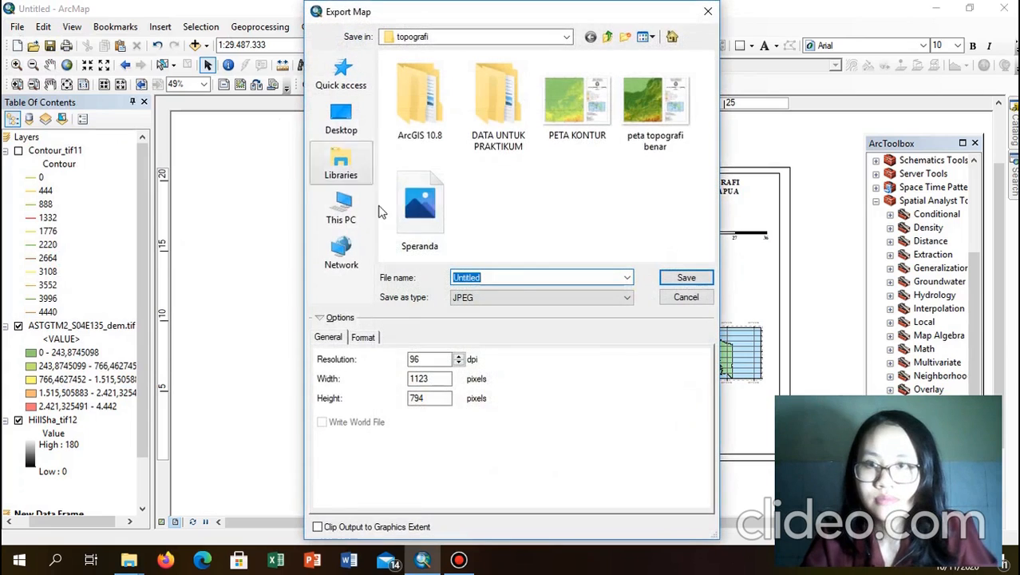
pyautogui.write('Sp')
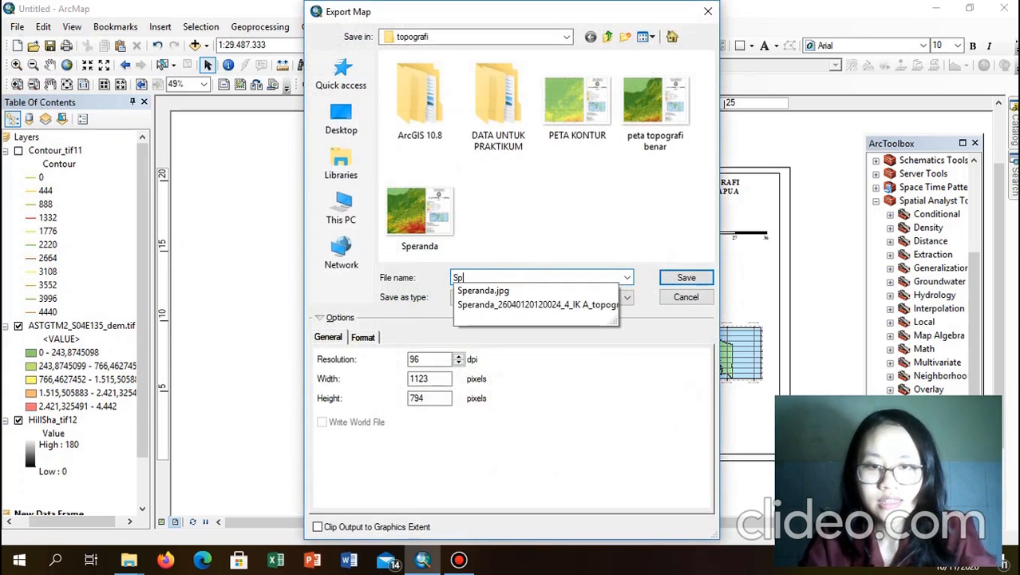
pyautogui.write('eranda')
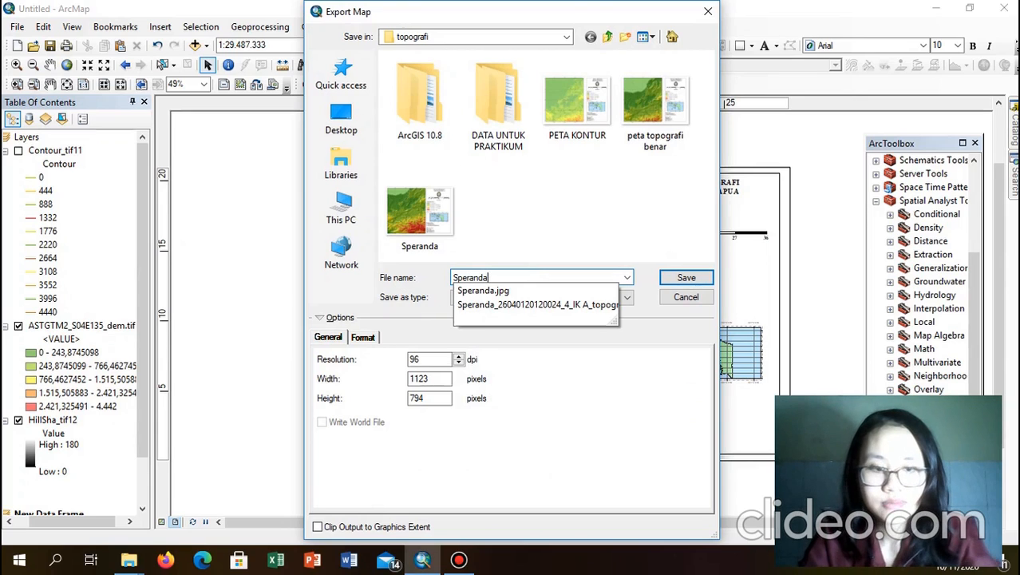
pyautogui.write('_')
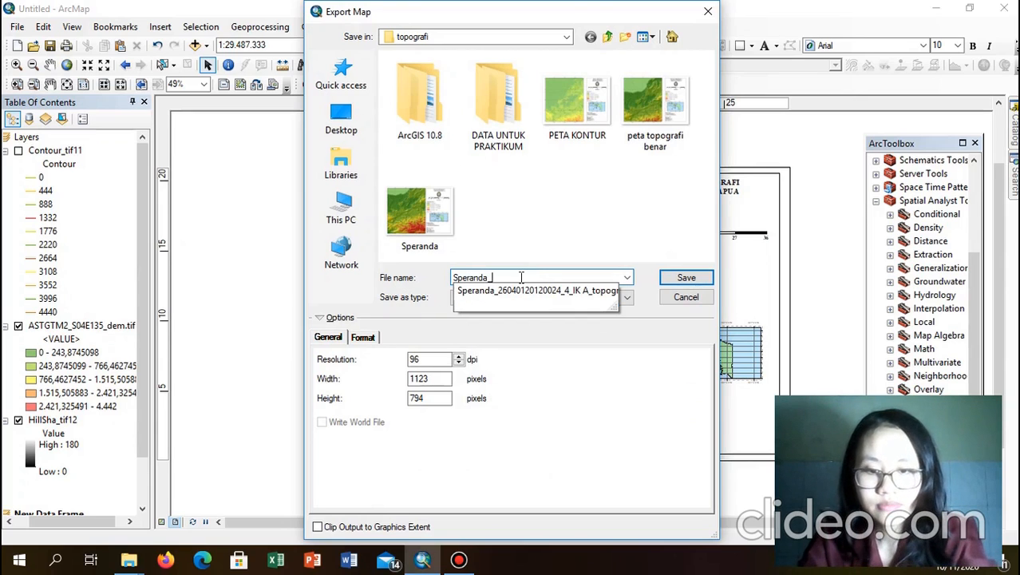
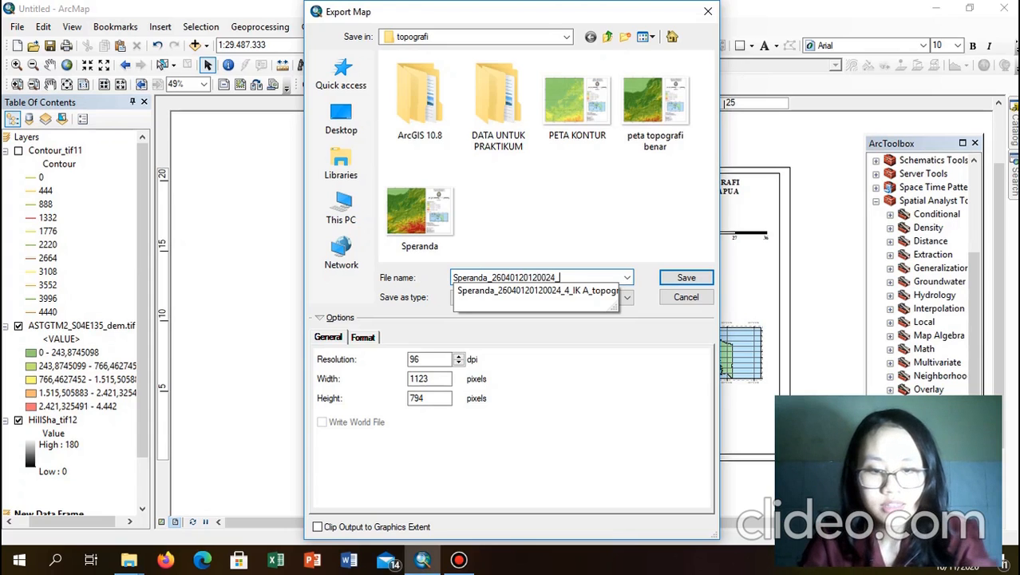
pyautogui.write('_')
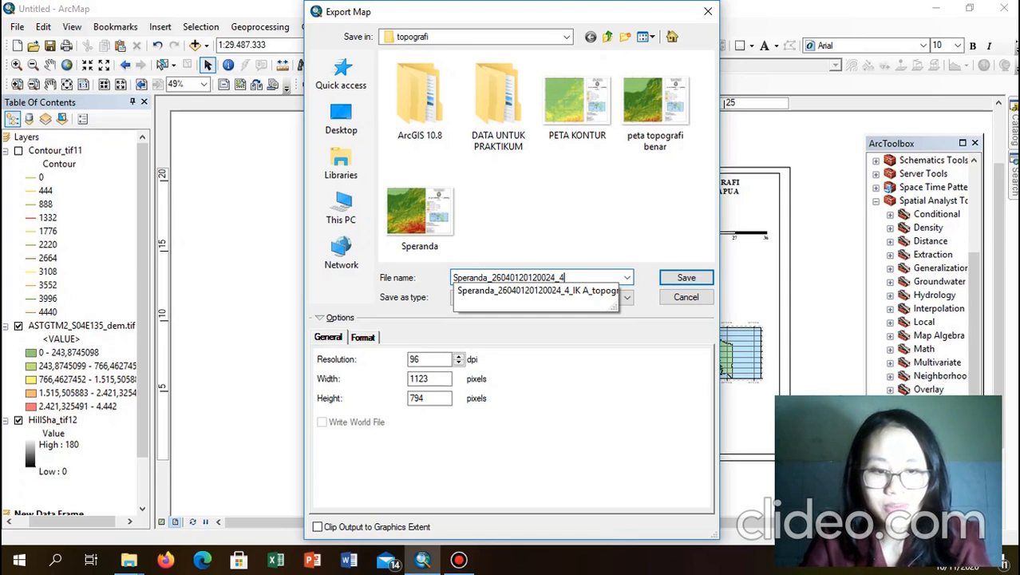
pyautogui.write('4_IK')
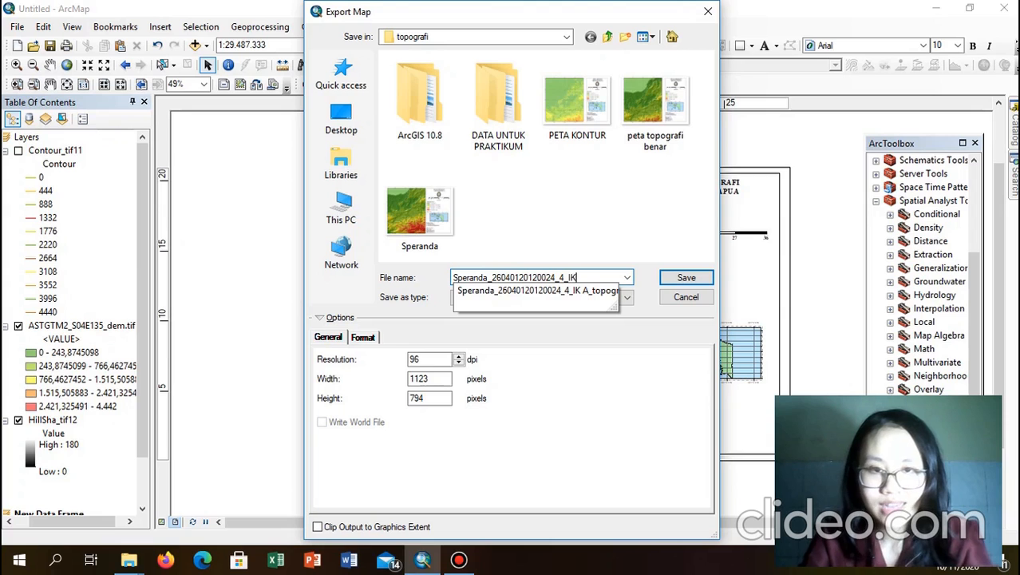
pyautogui.write('a')
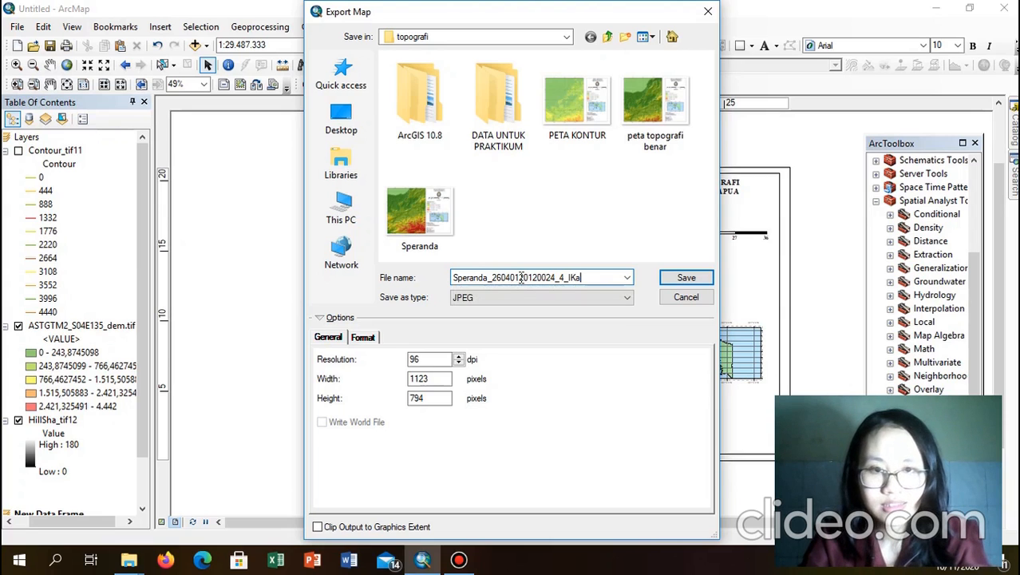
pyautogui.press('BackSpace')
pyautogui.write('A')
pyautogui.press('Return')
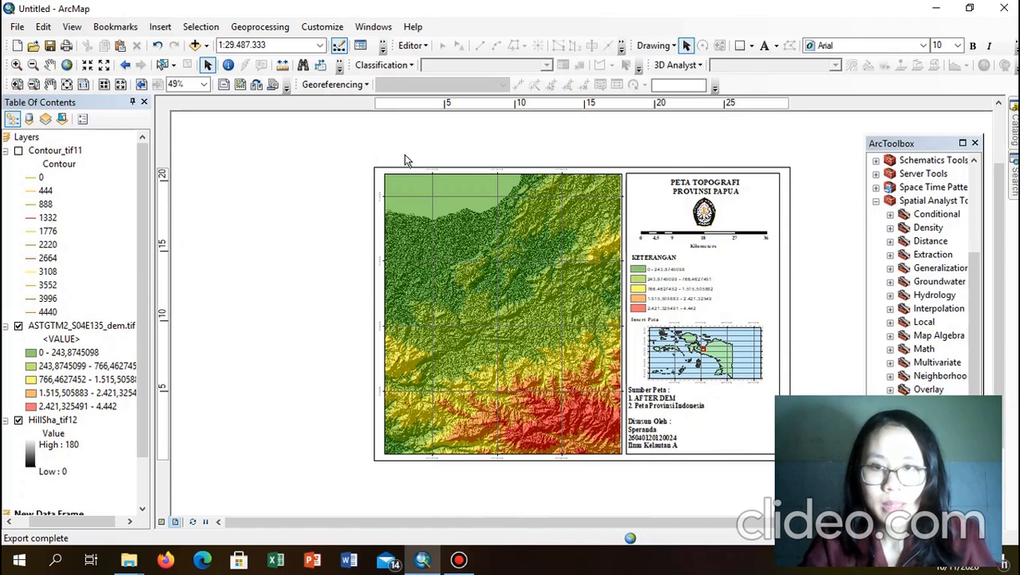
# Step: Edit the title text, replacing TOPOGRAFI with KONTUR so it reads PETA KONTUR PROVINSI PAPUA
pyautogui.moveTo(140, 203); pyautogui.dragTo(141, 203)
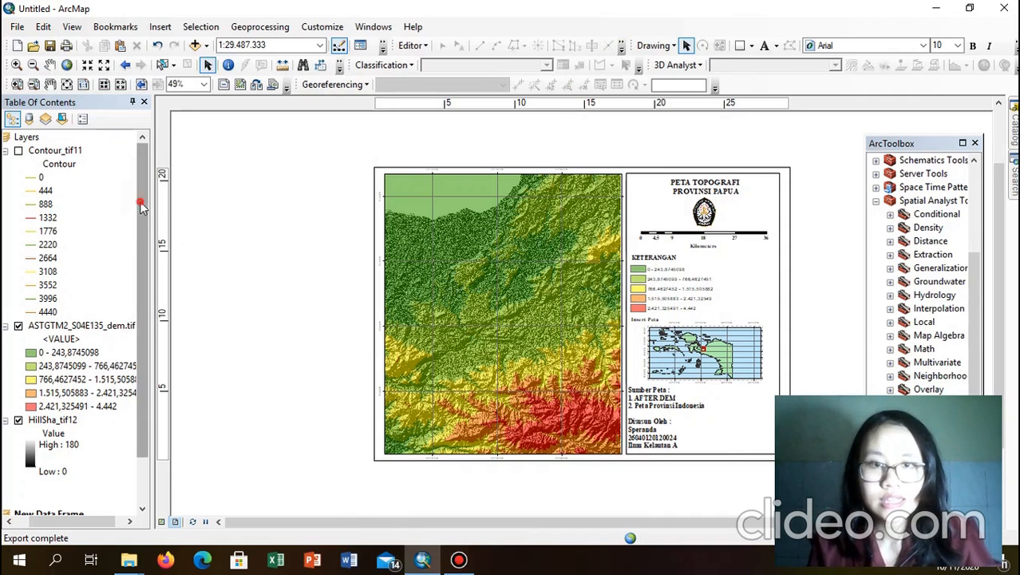
pyautogui.doubleClick(706, 188)
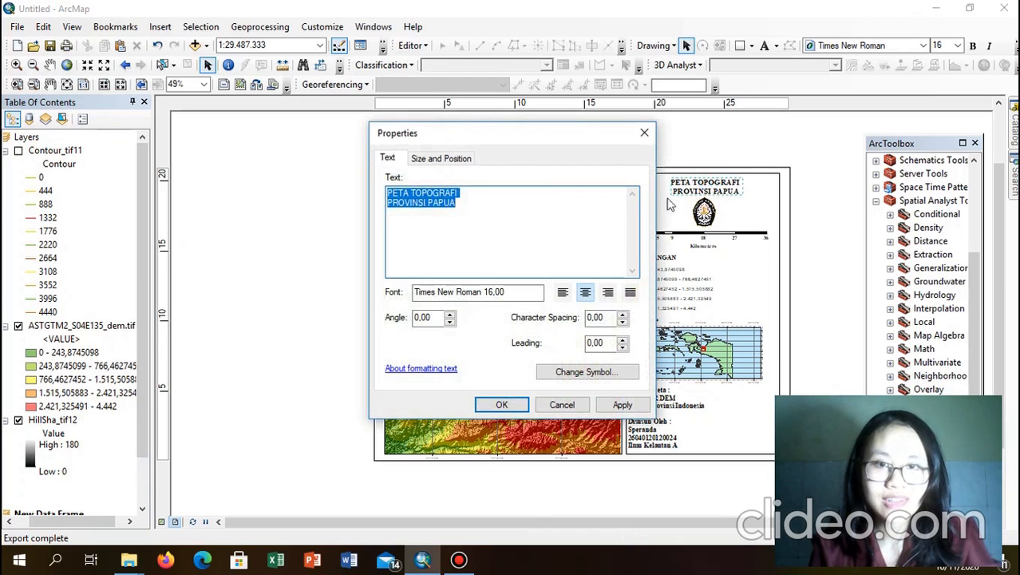
pyautogui.click(517, 197)
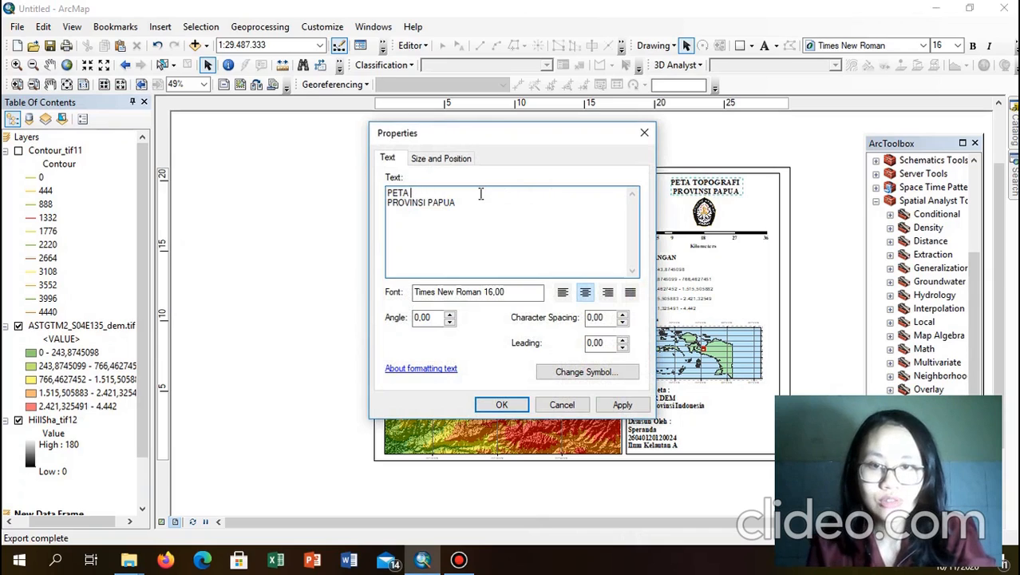
pyautogui.press('BackSpace')
pyautogui.write('KO')
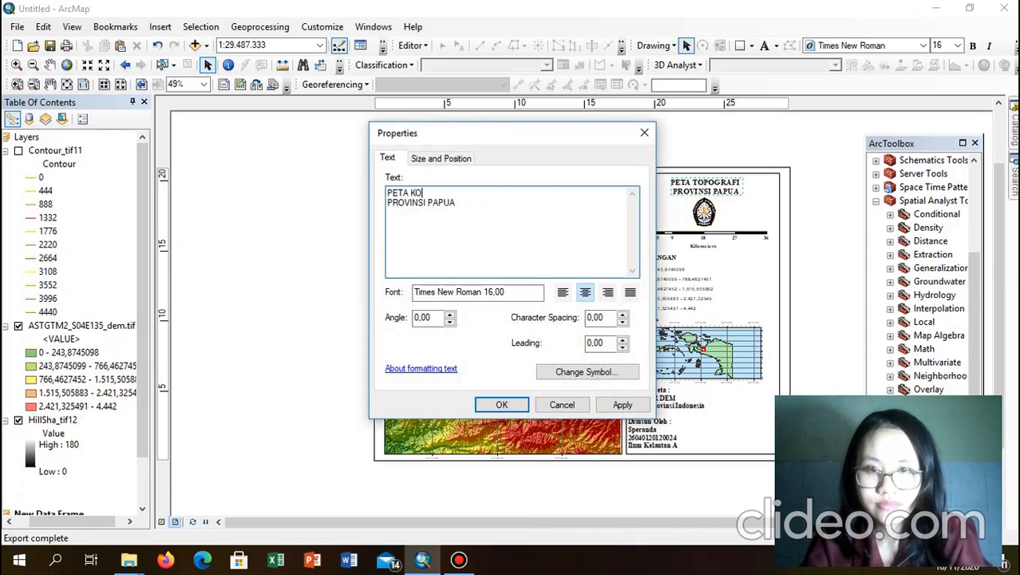
pyautogui.write('NTR')
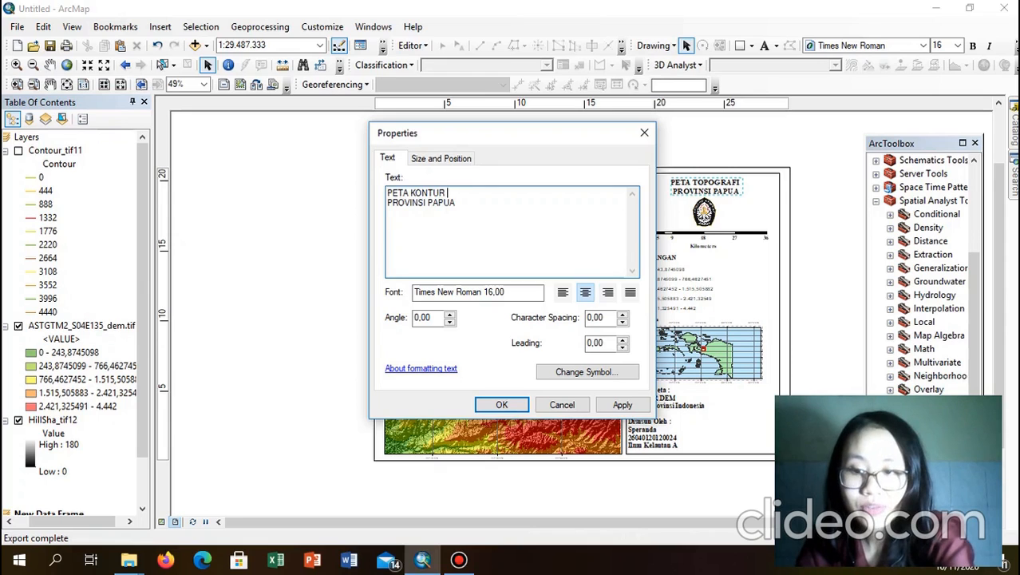
pyautogui.click(501, 406)
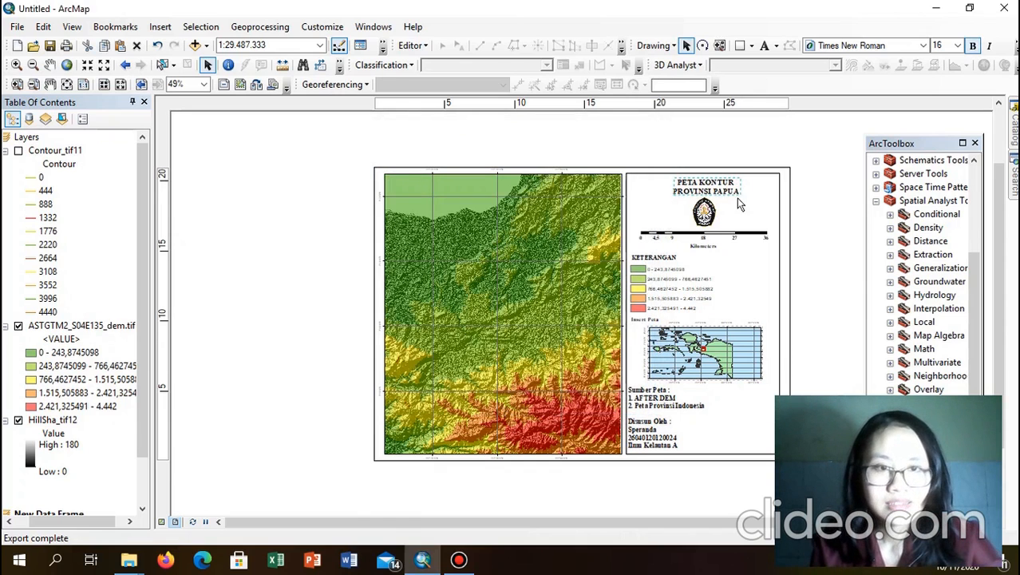
# Step: Turn on Contour_tif11, turn off HillSha_tif12, and select the main map frame
pyautogui.click(796, 189)
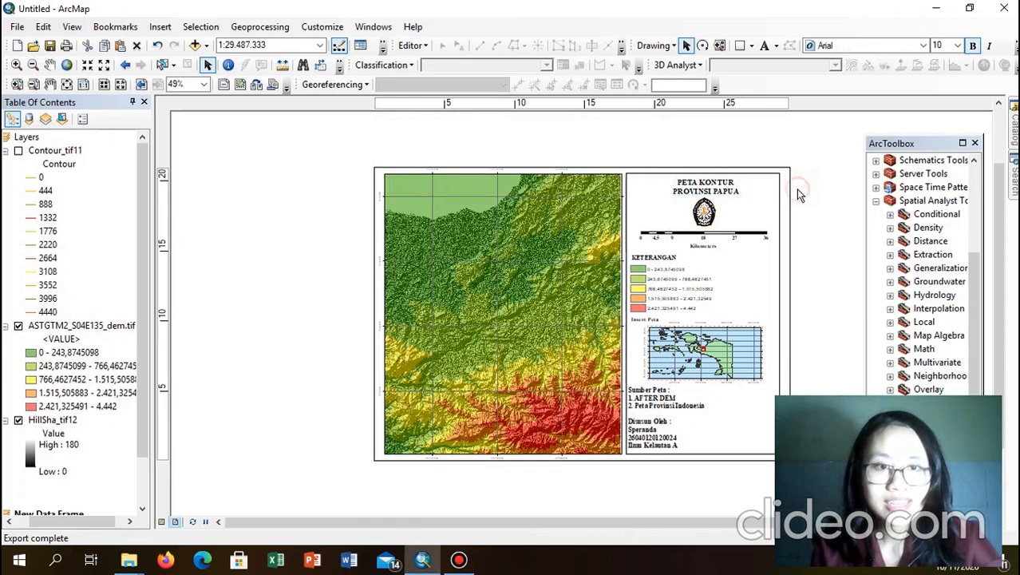
pyautogui.click(17, 151)
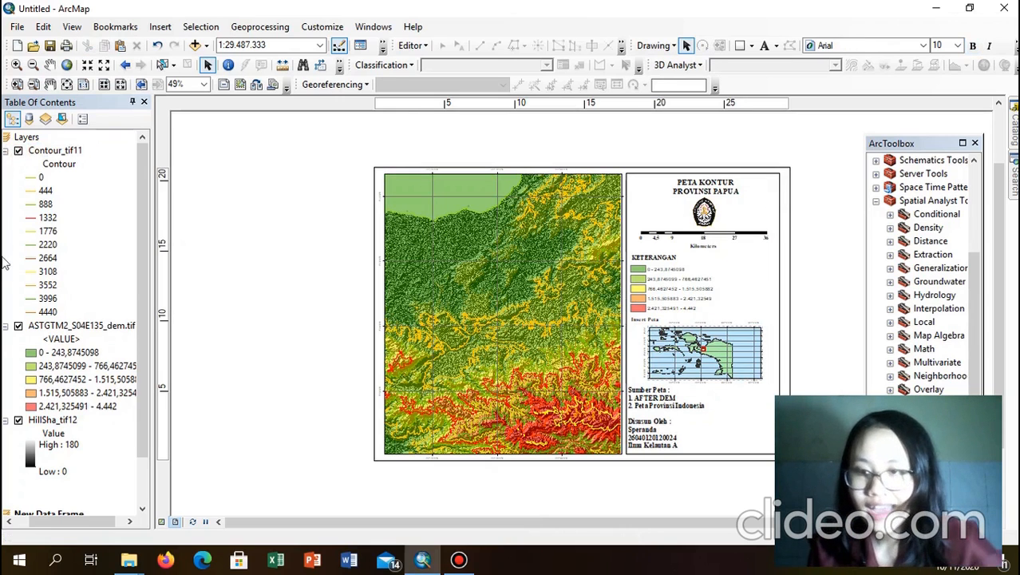
pyautogui.click(18, 420)
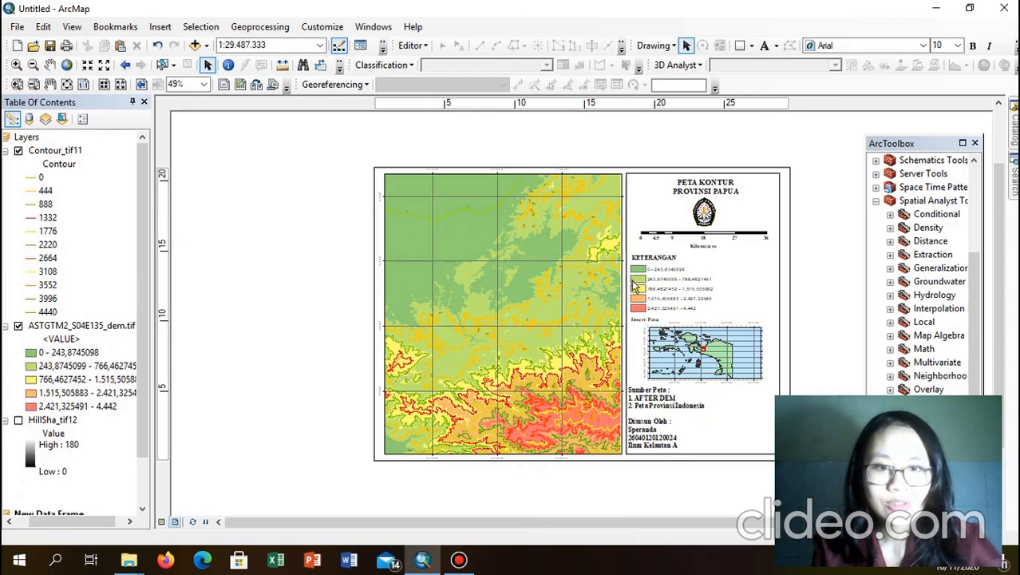
pyautogui.click(541, 357)
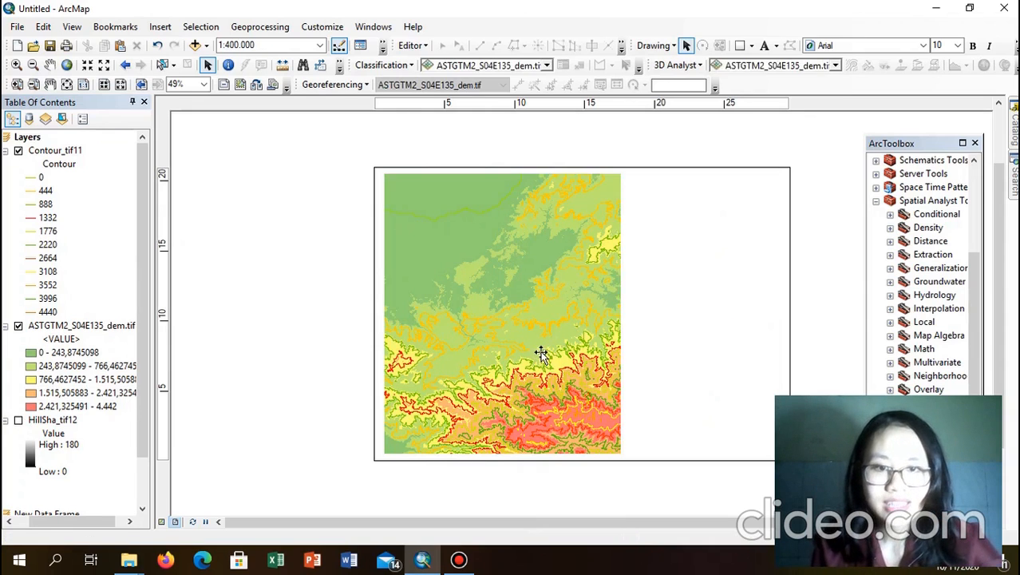
pyautogui.click(66, 152)
# Step: Symbolize the Contour_tif11 layer with a green-yellow-red colour ramp
pyautogui.rightClick(65, 152)
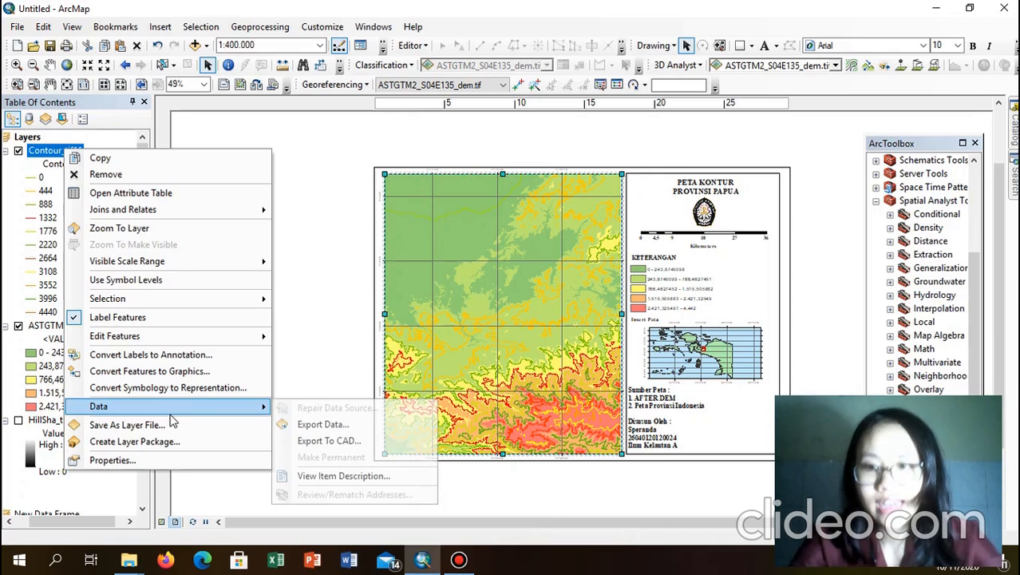
pyautogui.click(116, 461)
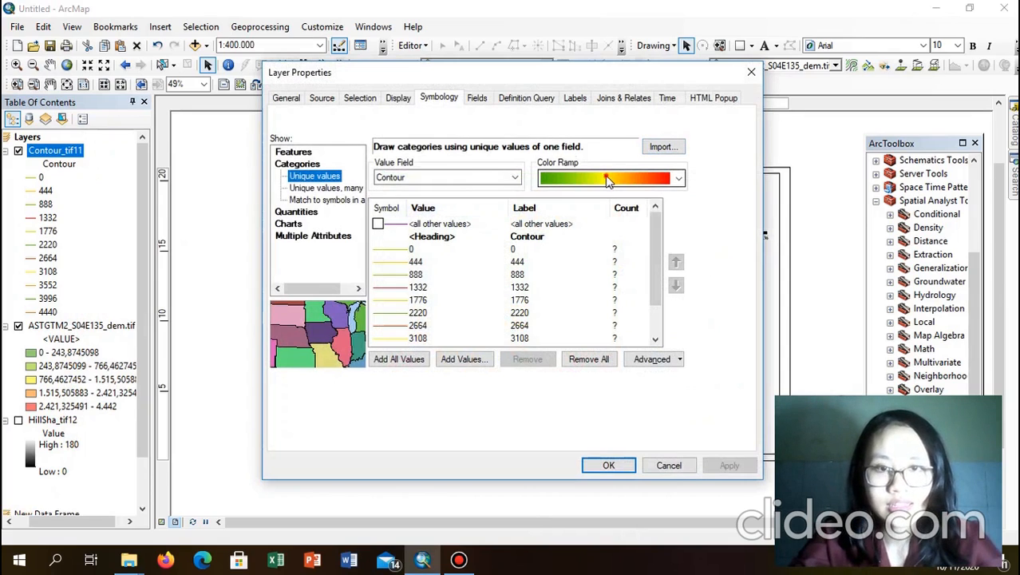
pyautogui.click(607, 182)
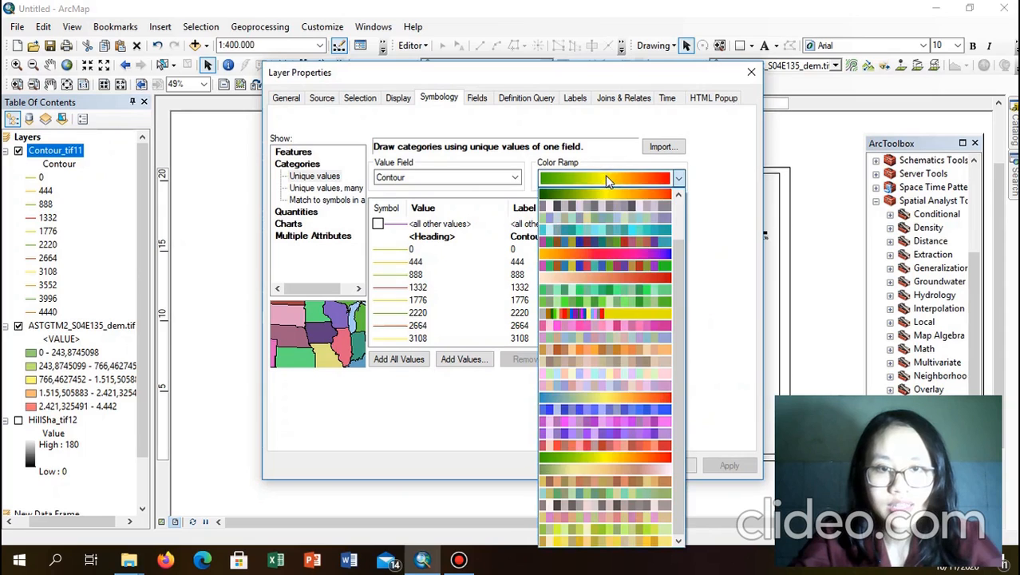
pyautogui.click(593, 451)
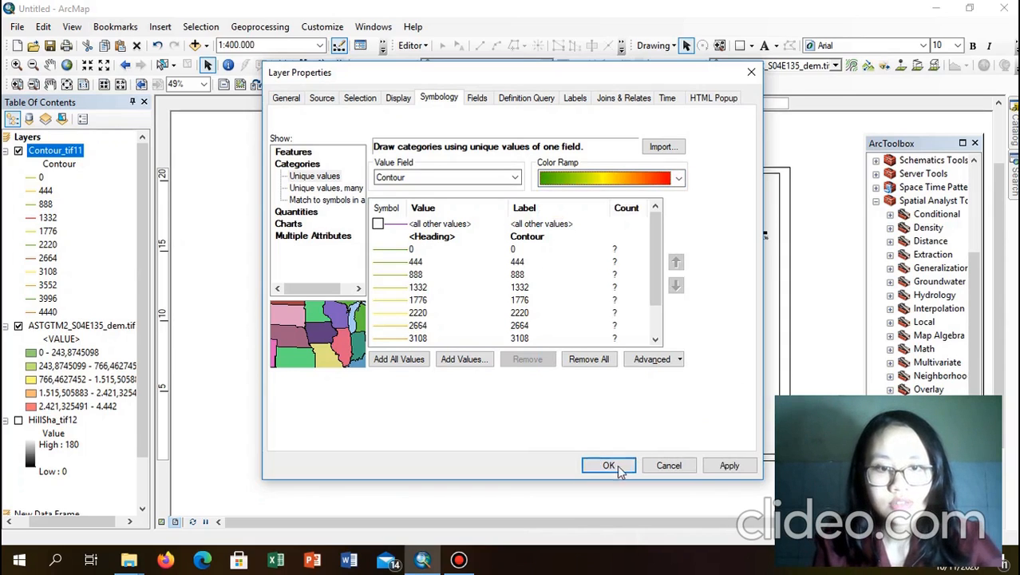
pyautogui.click(610, 467)
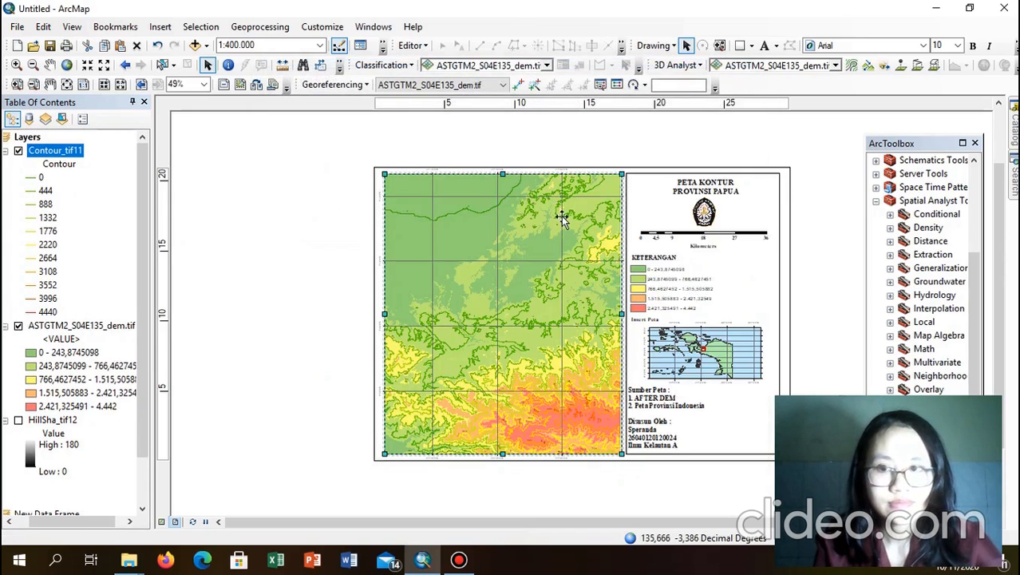
pyautogui.click(733, 347)
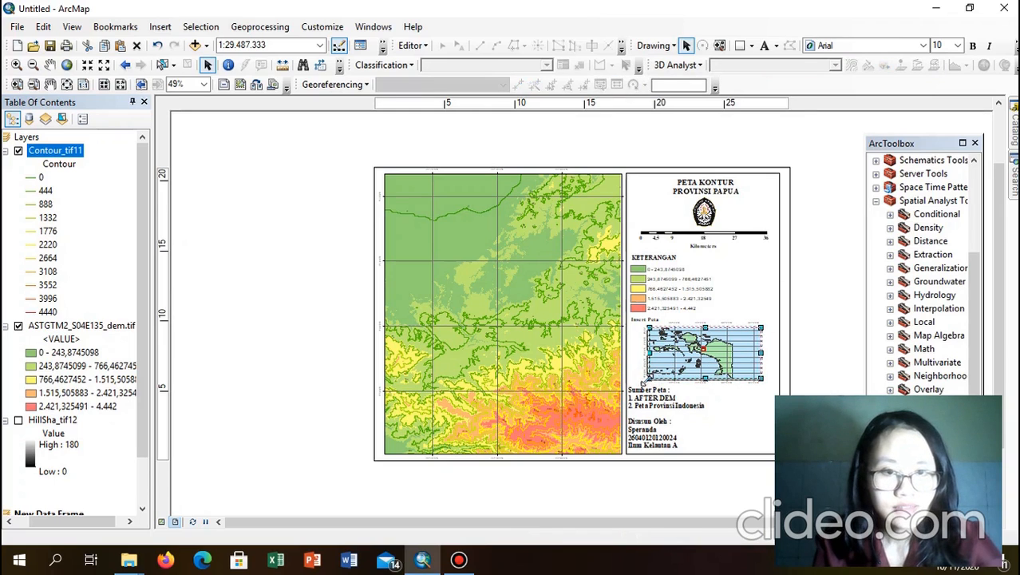
# Step: Nudge the inset map's lower-left corner and check the Inset Peta text placement
pyautogui.moveTo(648, 380); pyautogui.dragTo(644, 382)
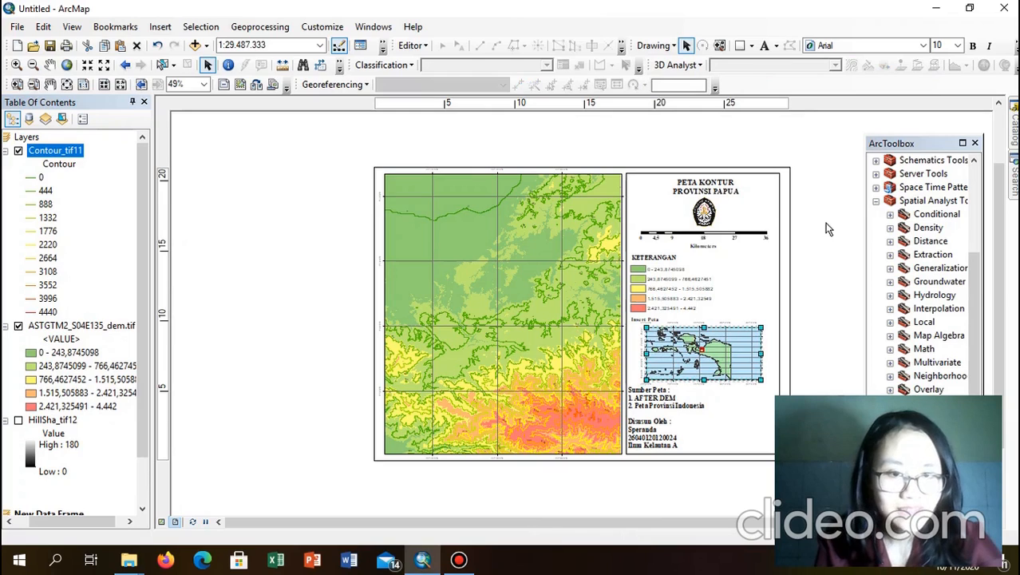
pyautogui.click(657, 317)
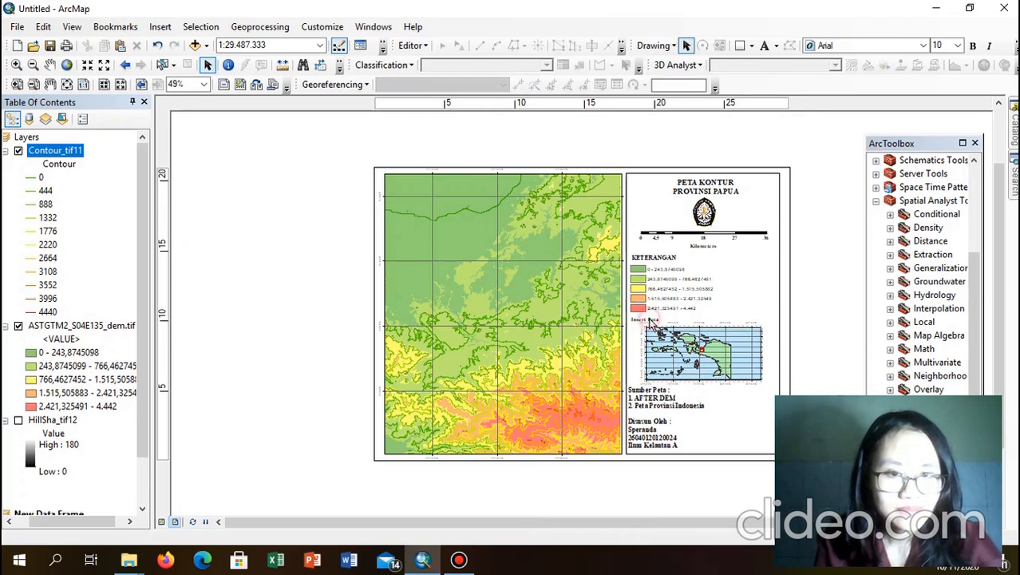
pyautogui.click(650, 319)
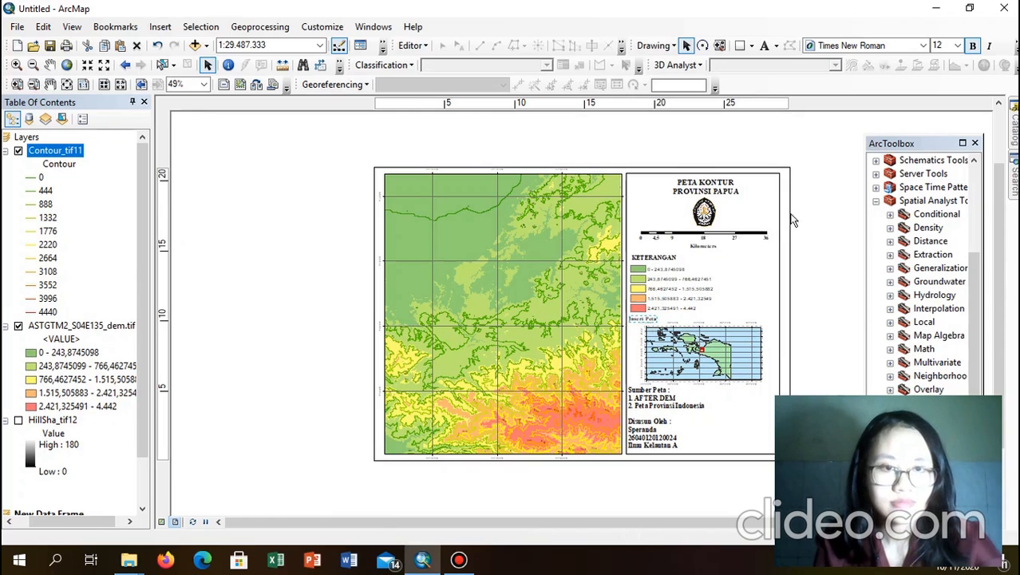
pyautogui.click(816, 212)
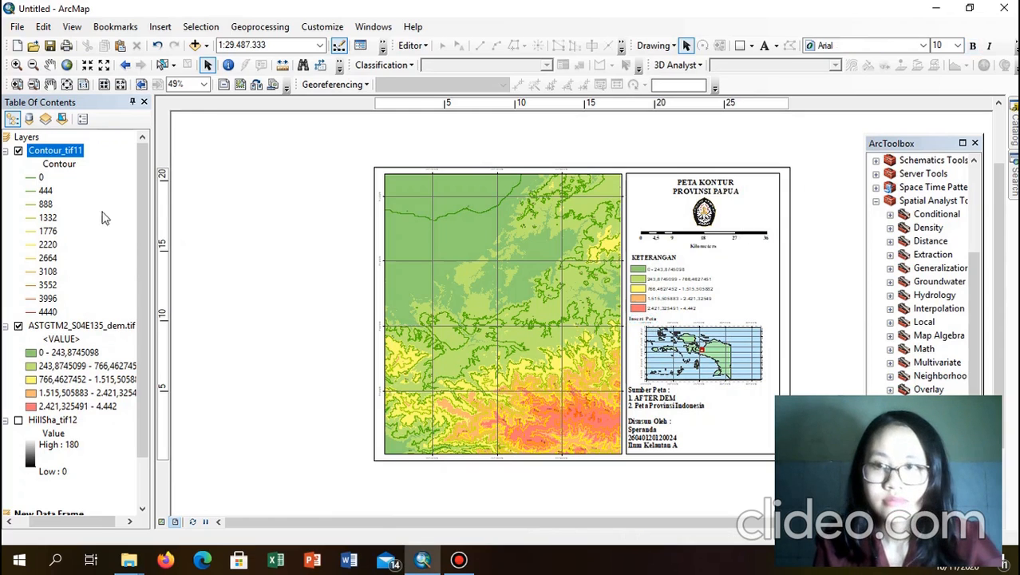
# Step: Review Contour_tif11's unique-value symbology in its properties and accept it unchanged
pyautogui.rightClick(68, 157)
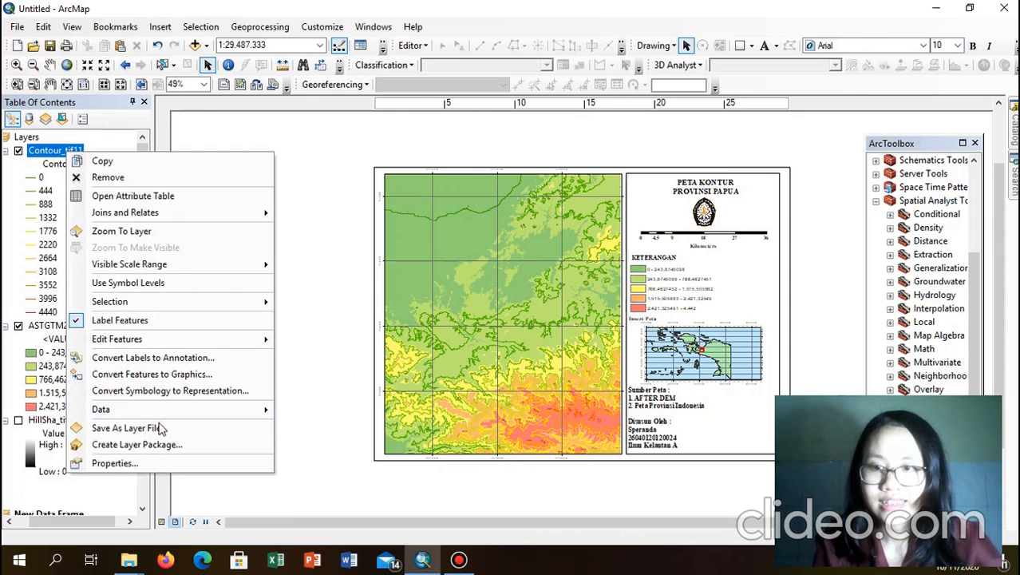
pyautogui.click(112, 464)
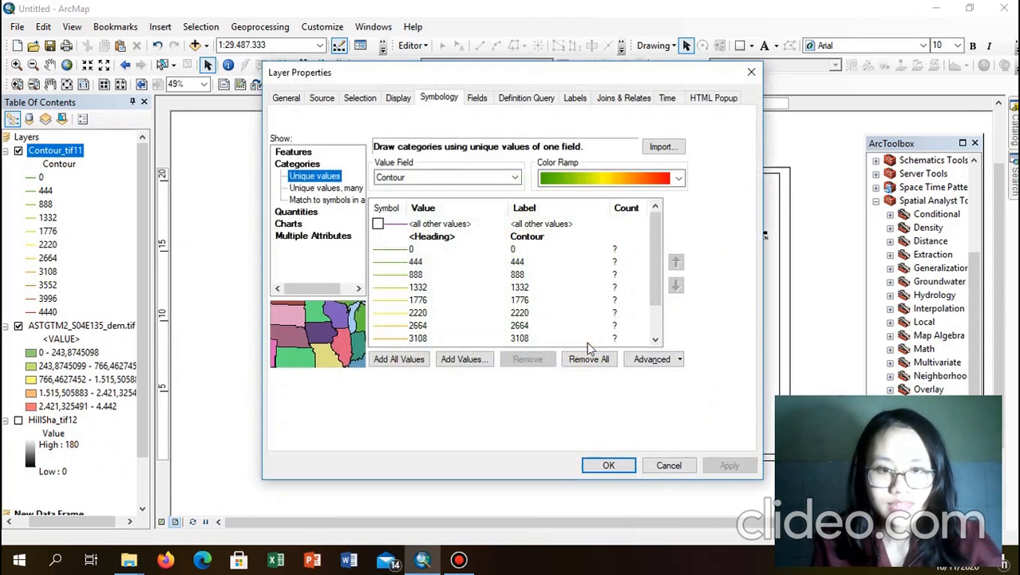
pyautogui.click(608, 465)
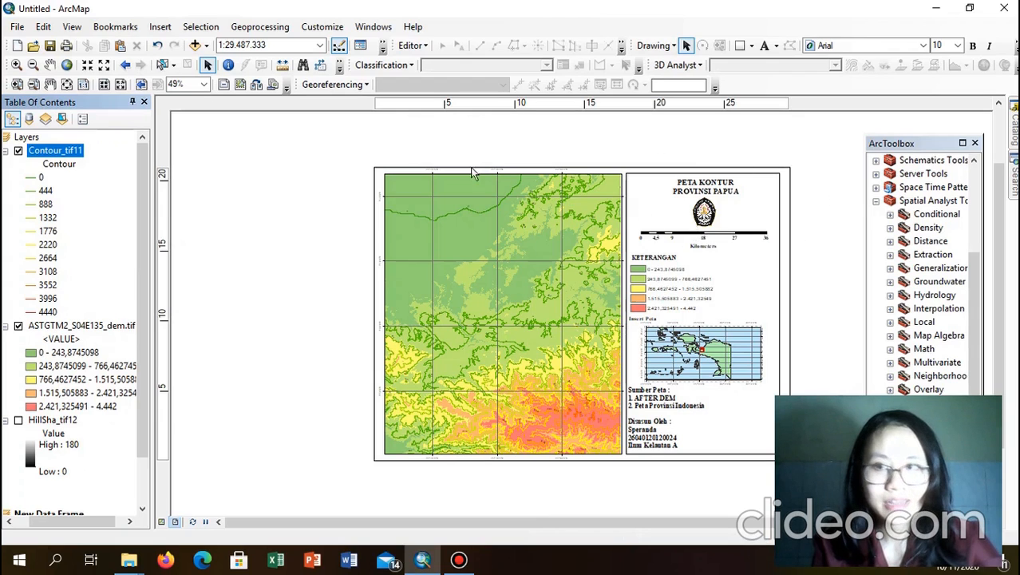
pyautogui.click(17, 27)
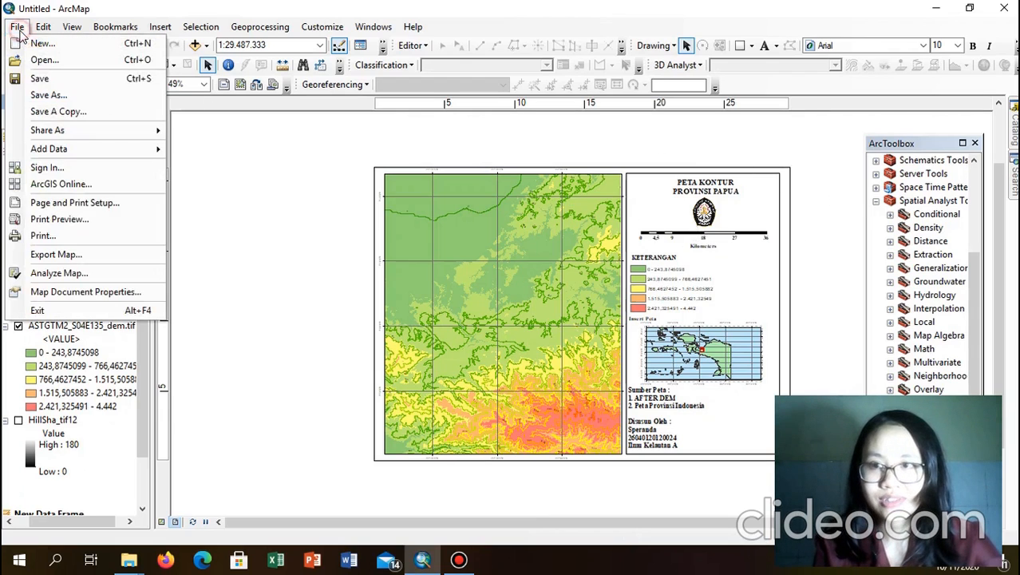
# Step: Export the layout as a 96 dpi JPEG named with author's name, student number and 'peta kontur'
pyautogui.click(53, 254)
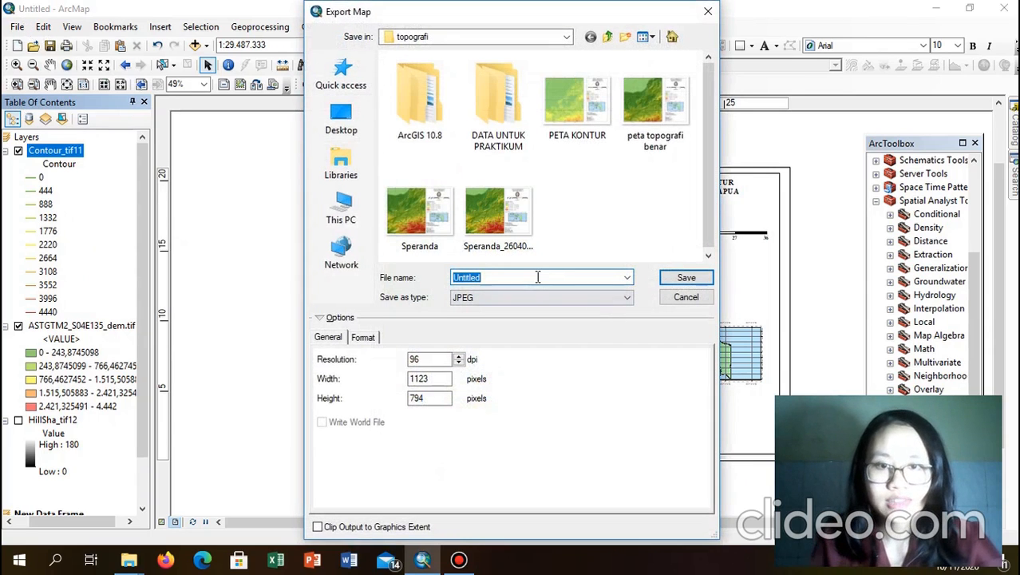
pyautogui.write('sPE')
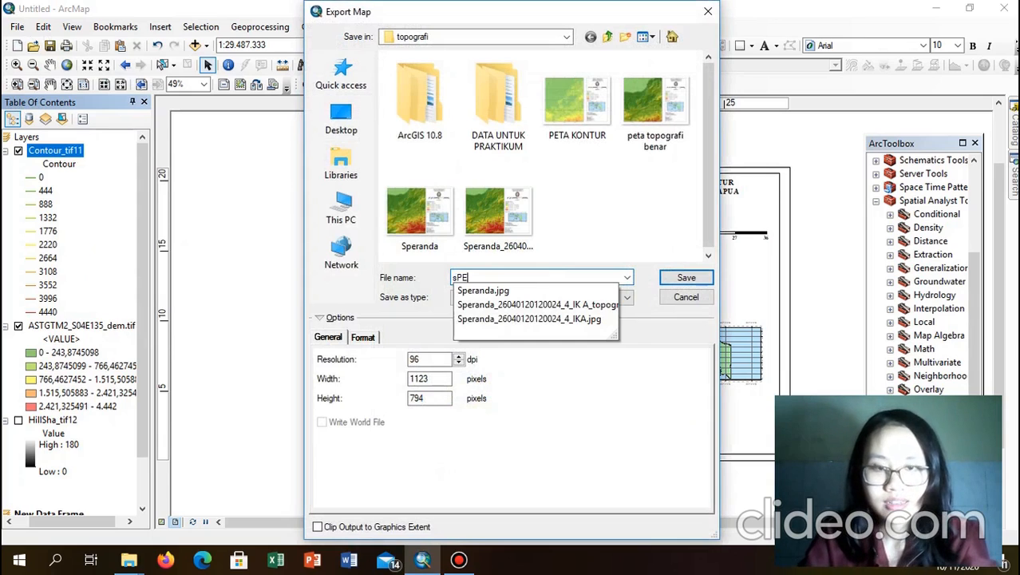
pyautogui.press('BackSpace')
pyautogui.press('BackSpace')
pyautogui.write('S')
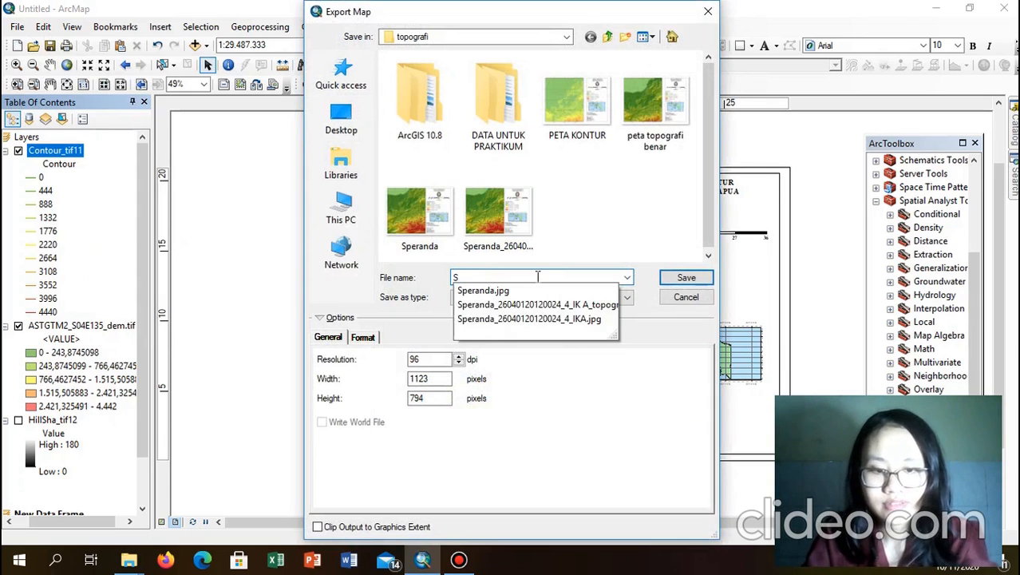
pyautogui.write('peranda')
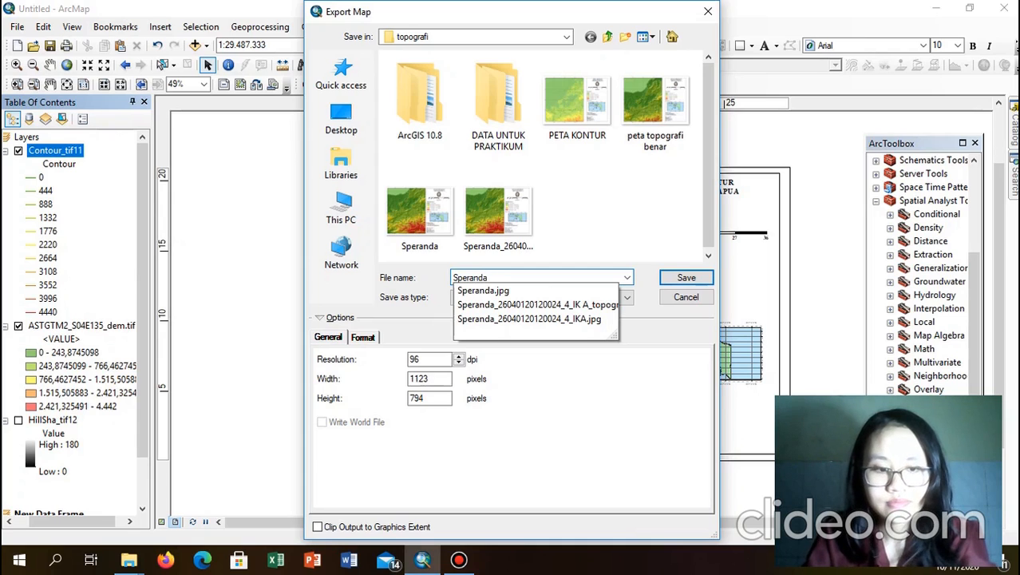
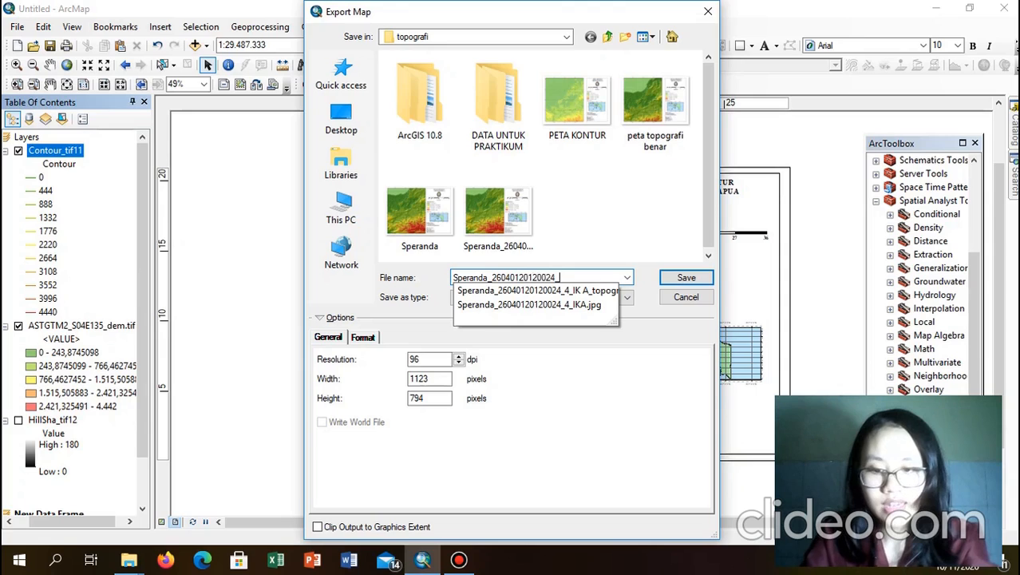
pyautogui.write('4_')
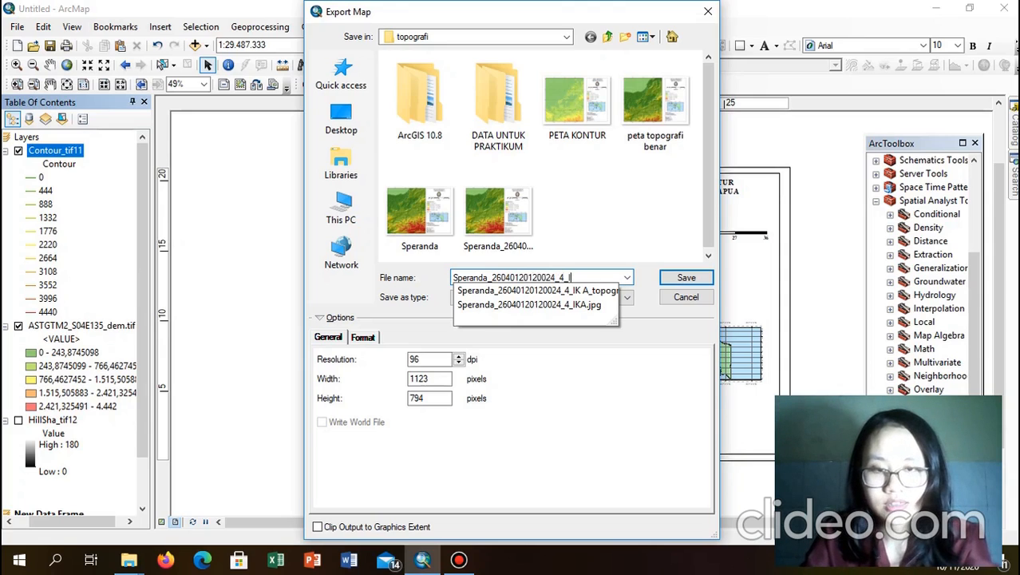
pyautogui.write('IKA_peta')
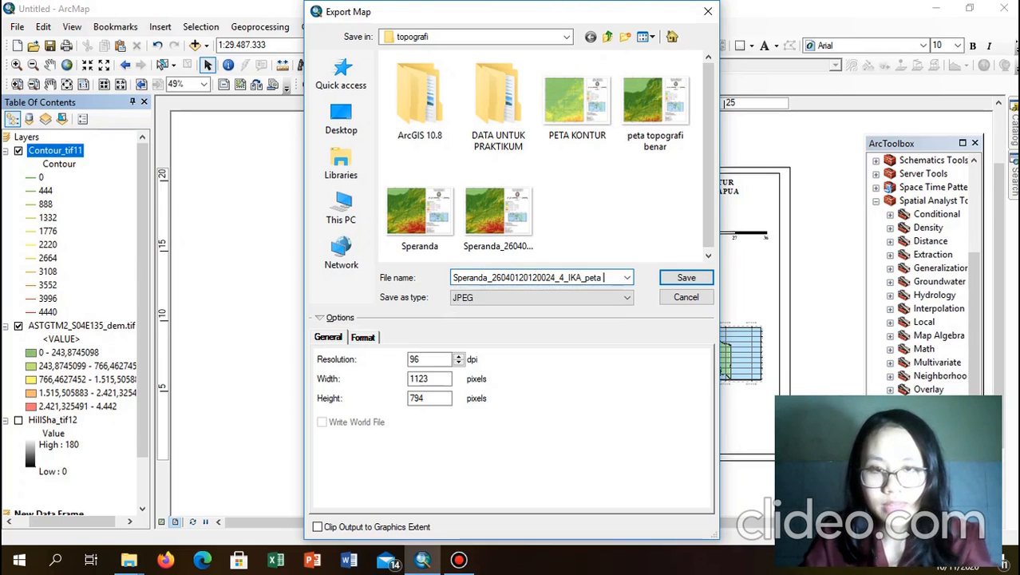
pyautogui.write(' kontur')
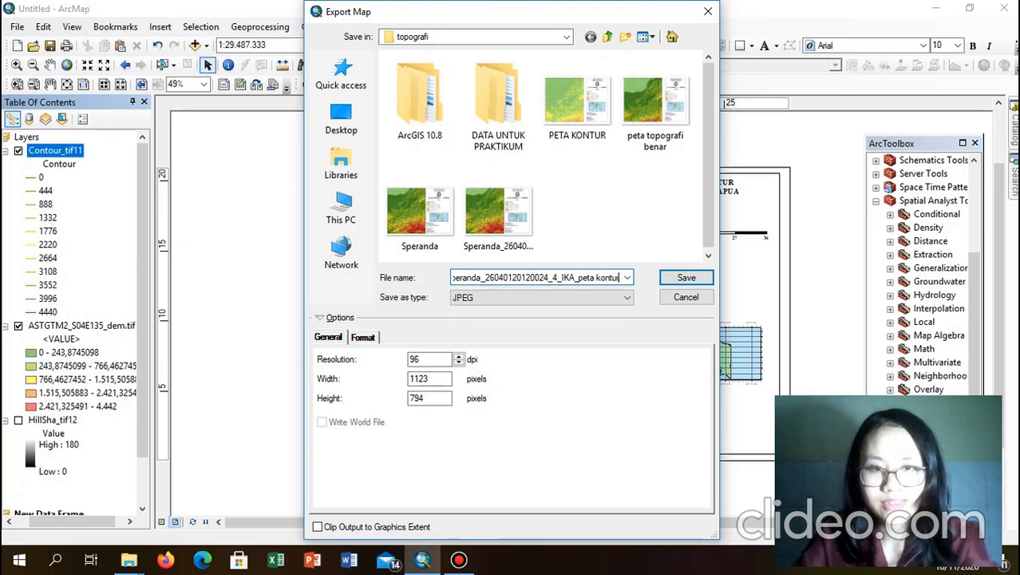
pyautogui.press('Return')
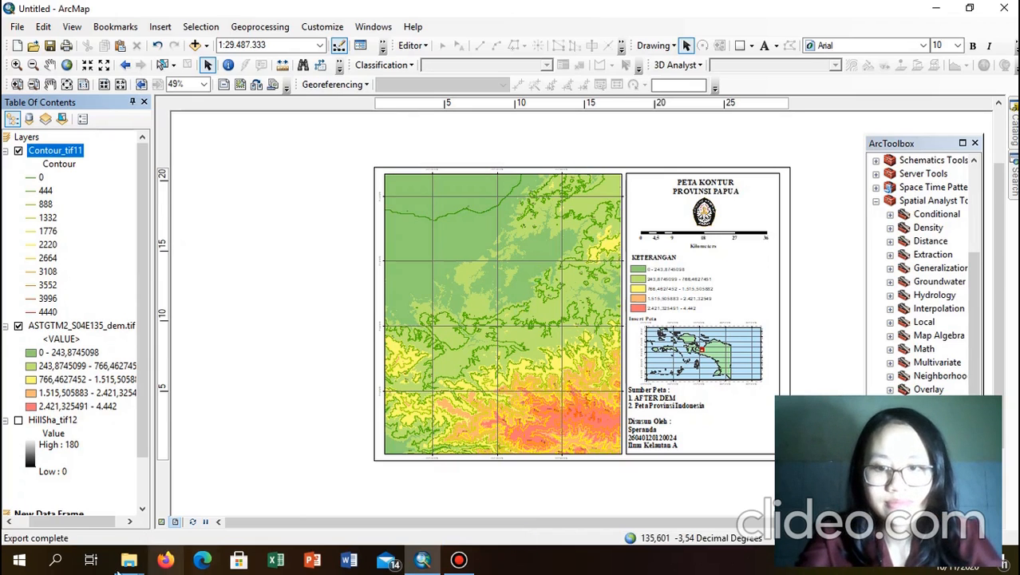
# Step: In File Explorer, open the topografi folder and select the topographic map image
pyautogui.moveTo(128, 559)
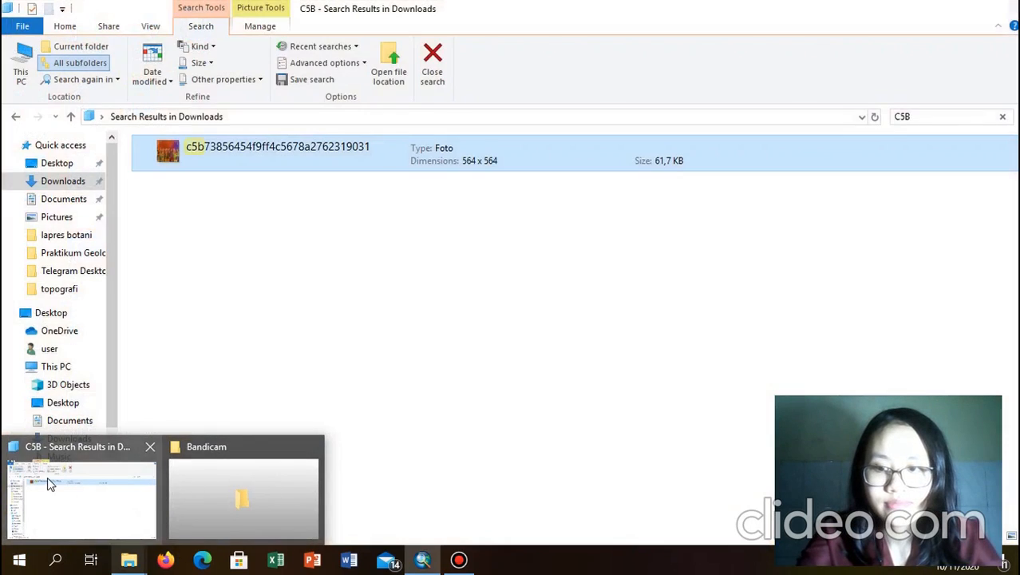
pyautogui.click(49, 481)
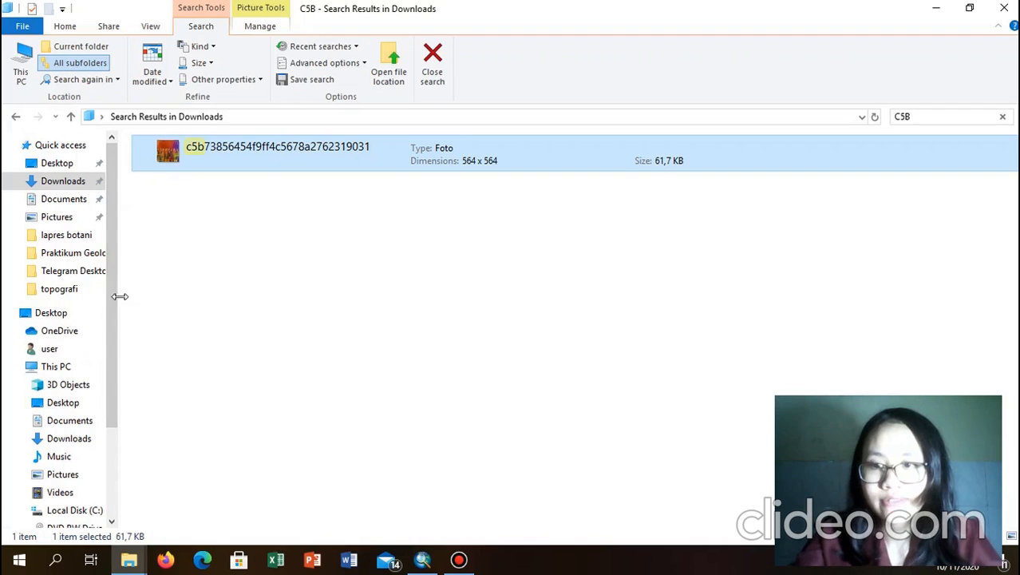
pyautogui.scroll(-3, 63, 293)
pyautogui.click(64, 290)
pyautogui.click(77, 162)
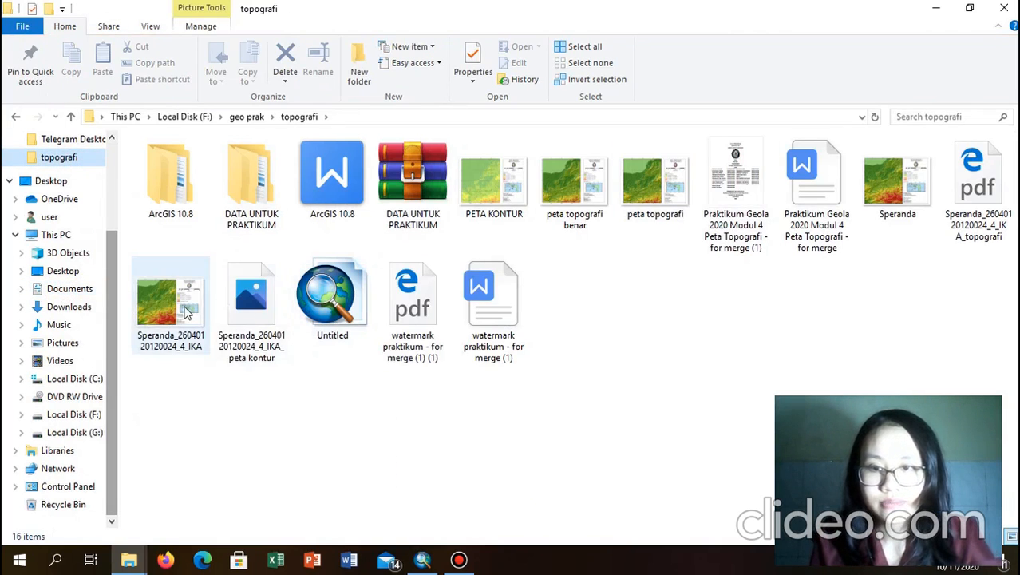
pyautogui.click(183, 326)
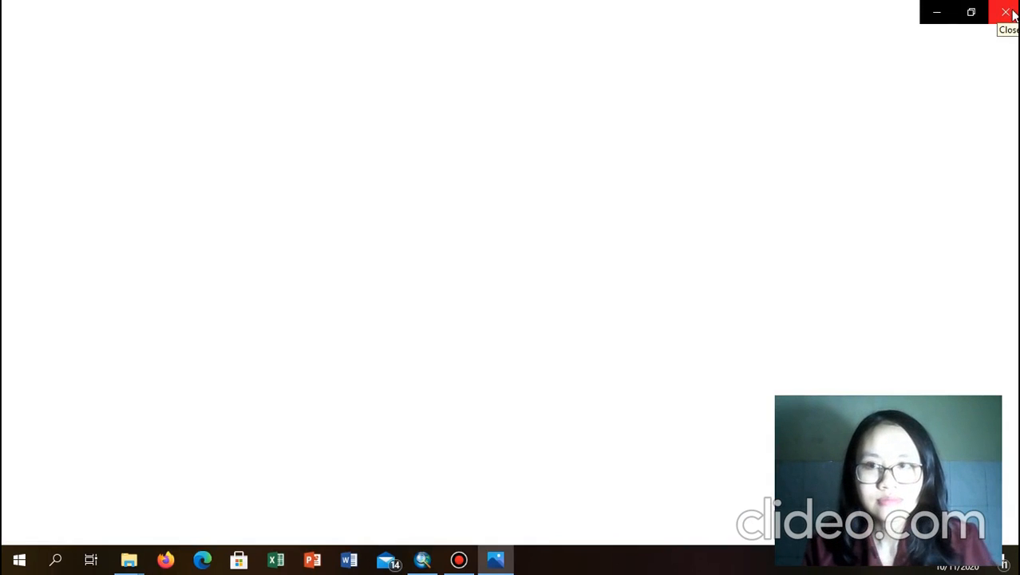
# Step: Close the blank window, return to topografi, and open the topographic map image for viewing
pyautogui.click(1006, 12)
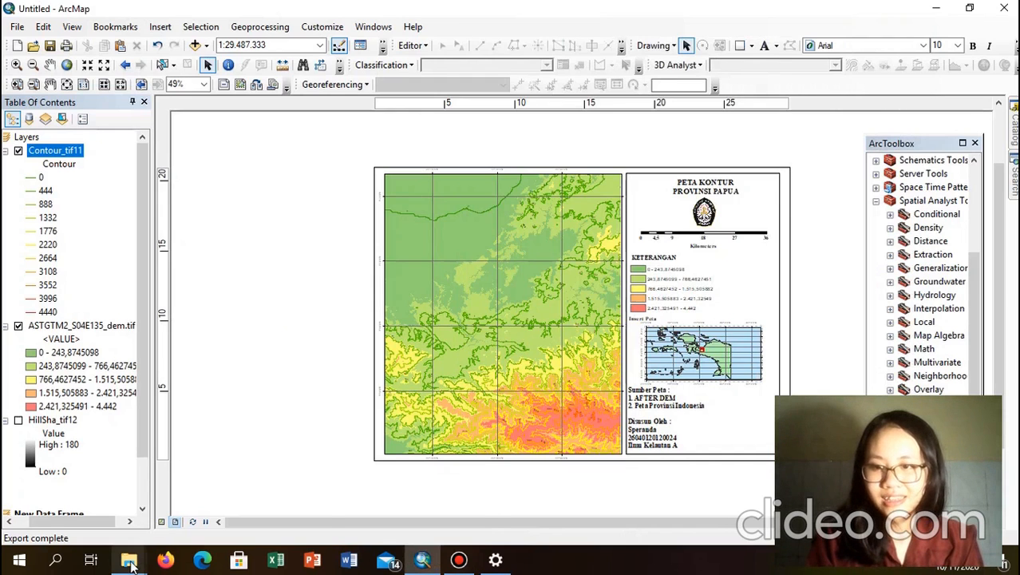
pyautogui.moveTo(132, 563)
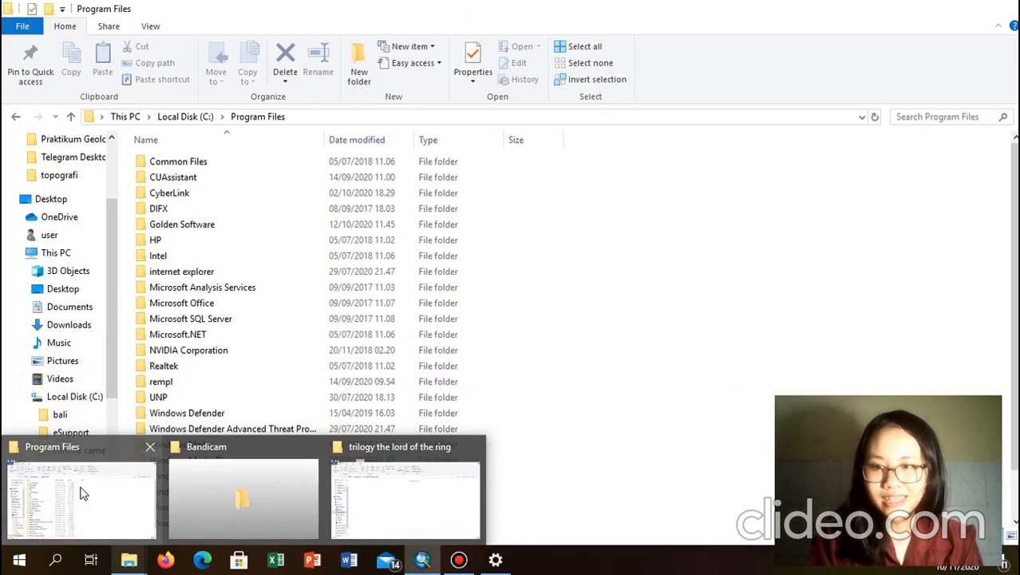
pyautogui.click(80, 489)
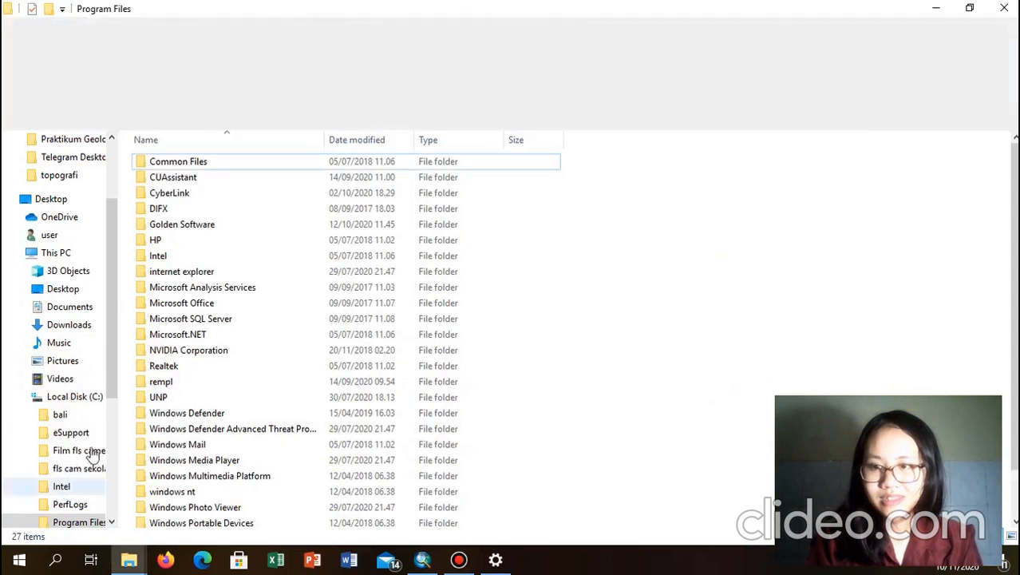
pyautogui.click(61, 178)
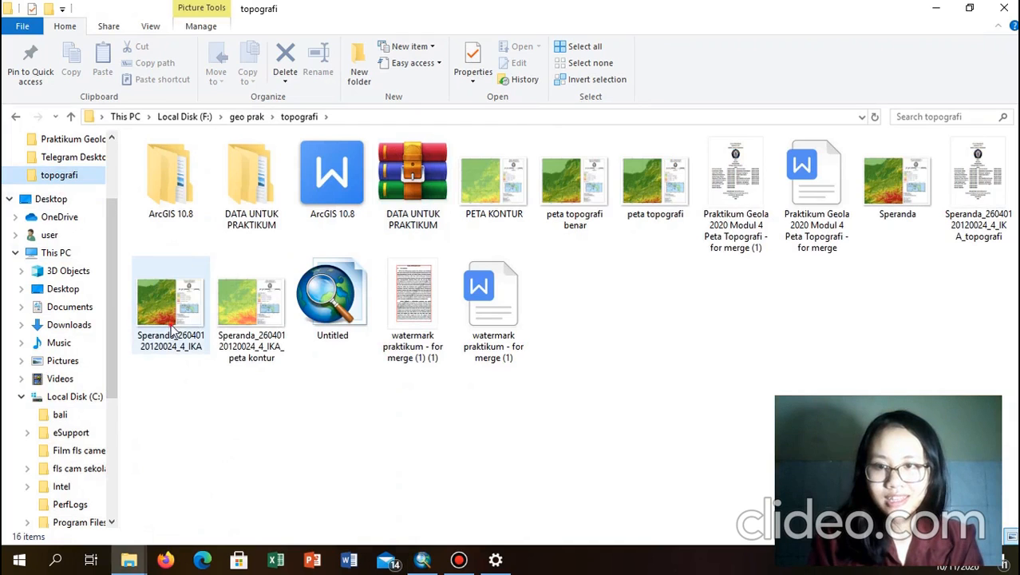
pyautogui.doubleClick(172, 329)
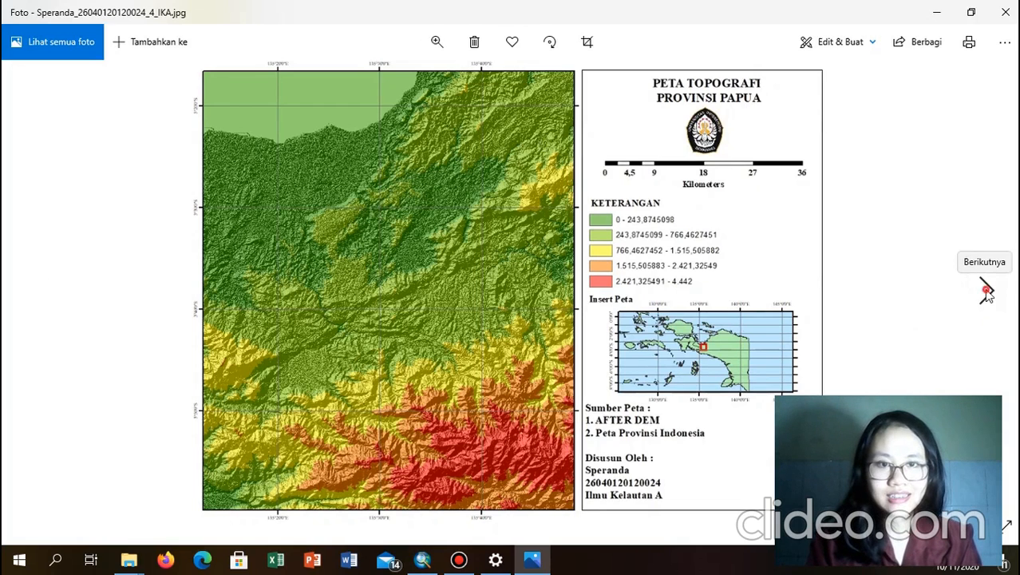
pyautogui.click(988, 296)
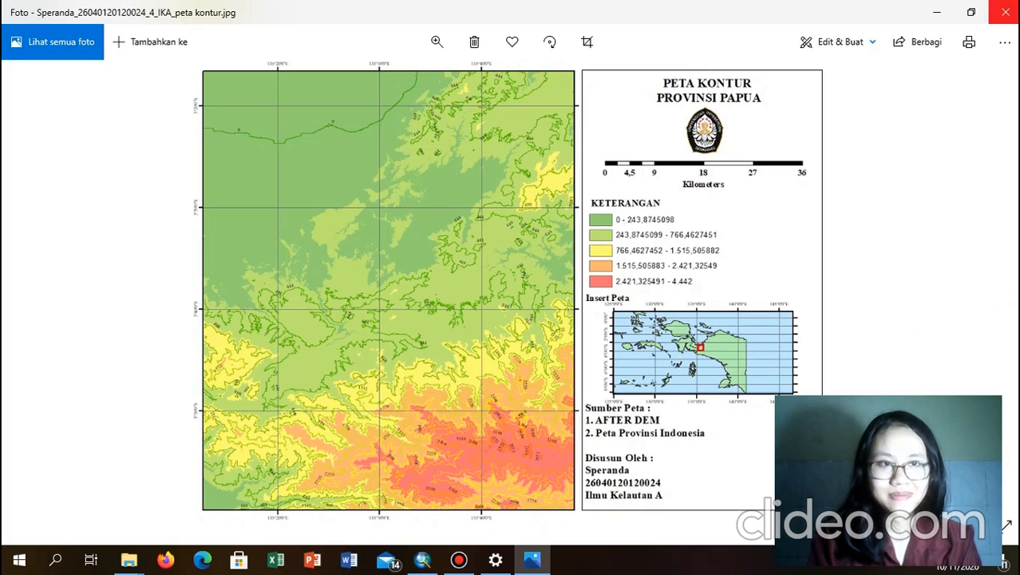
pyautogui.click(1006, 12)
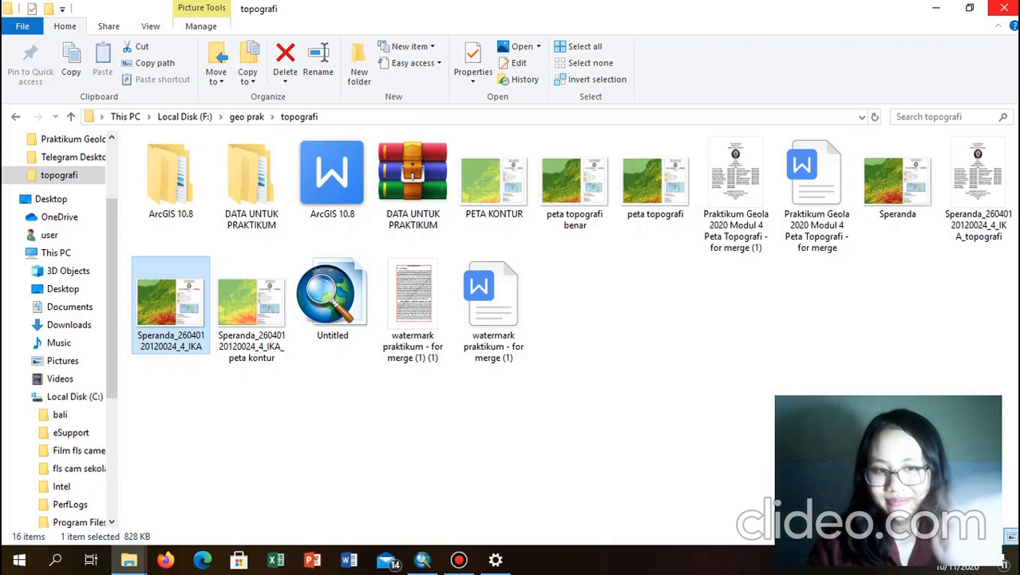
pyautogui.press('XF86AudioRaiseVolume')
pyautogui.press('XF86AudioRaiseVolume')
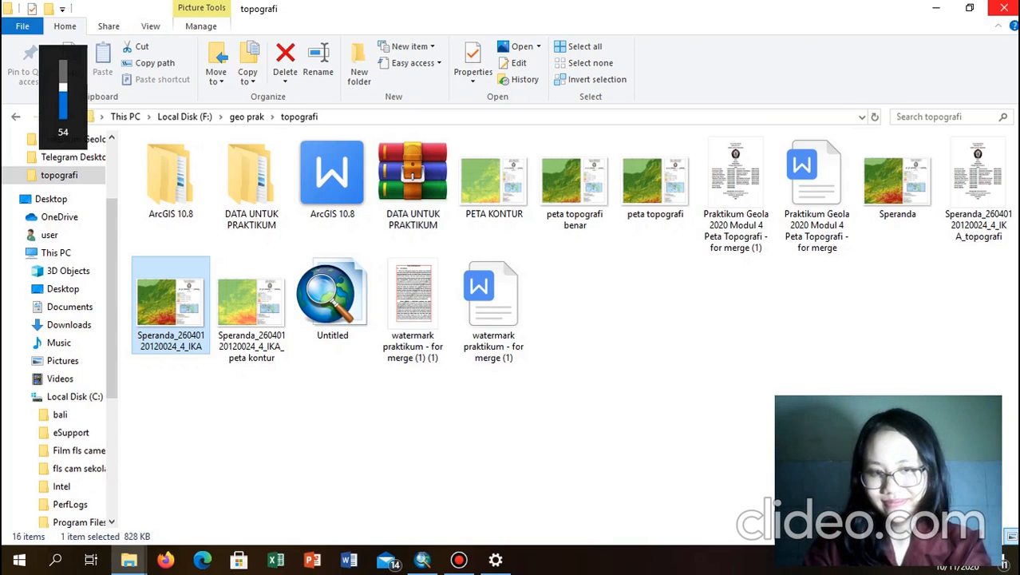